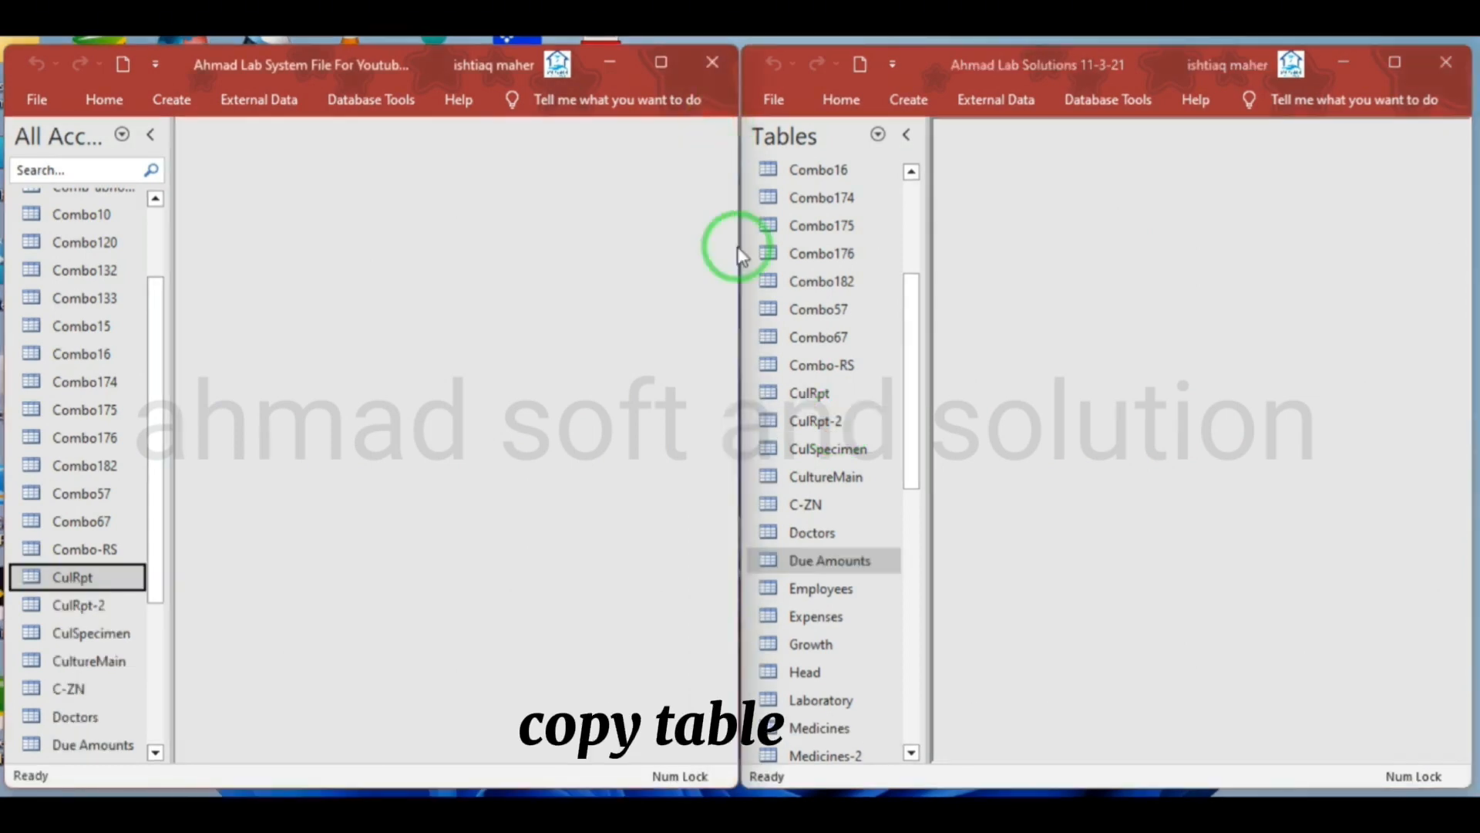
Copy the name of the Expenses table in the Ahmad Lab Solutions 11-3-21 database
click(831, 589)
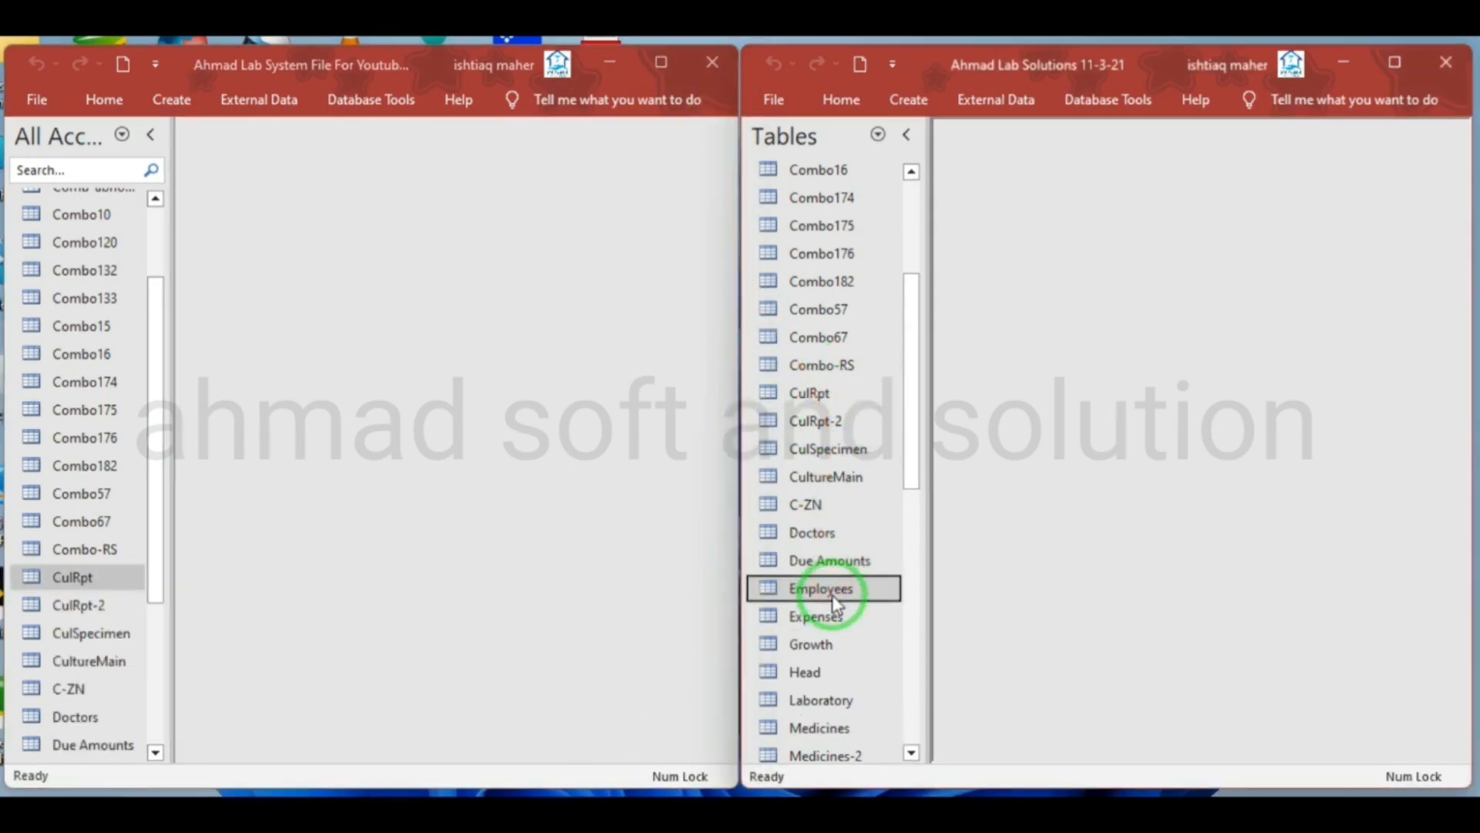
click(835, 615)
right_click(811, 622)
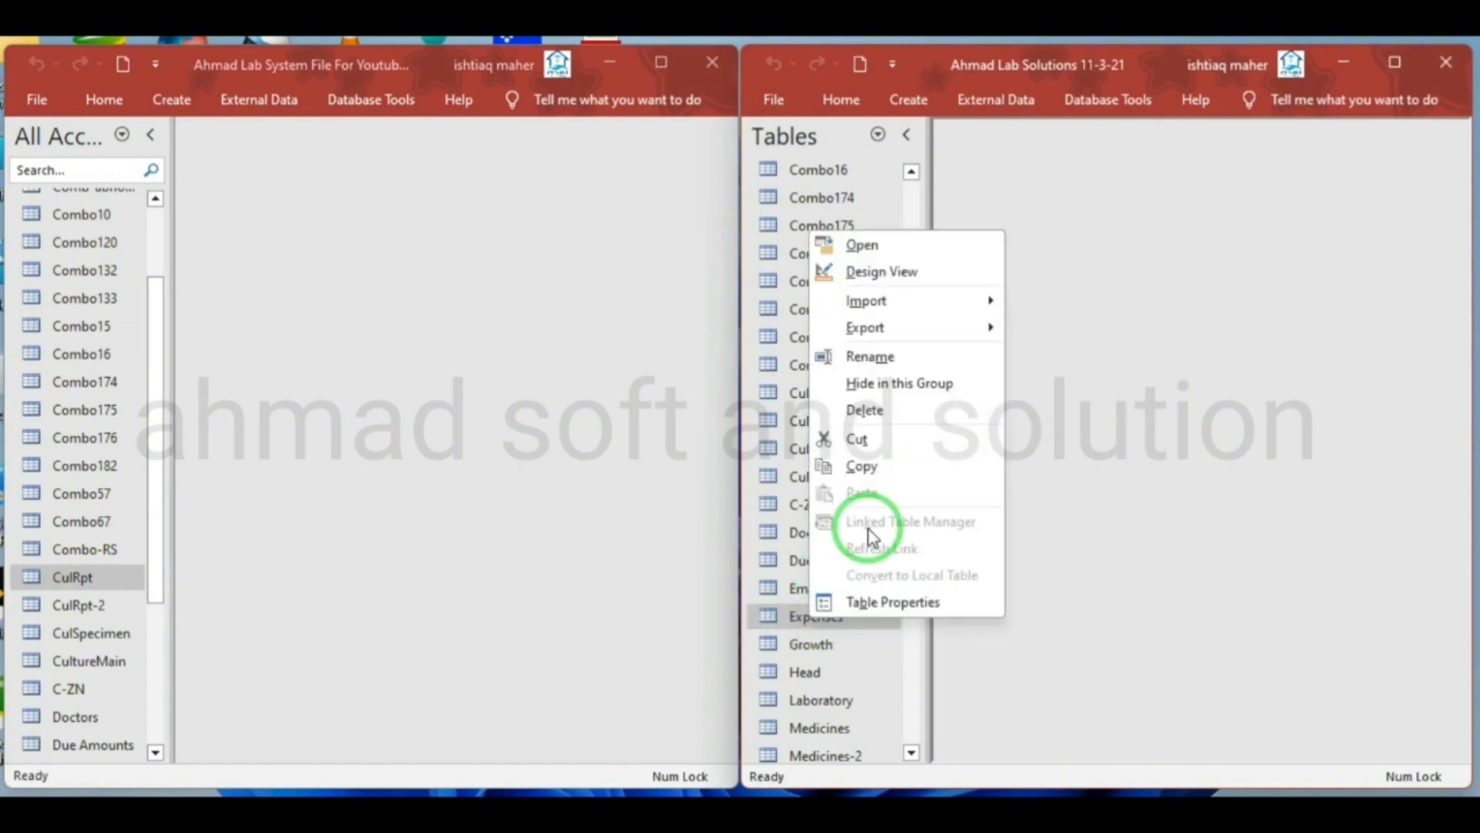
click(887, 358)
key(ctrl+c)
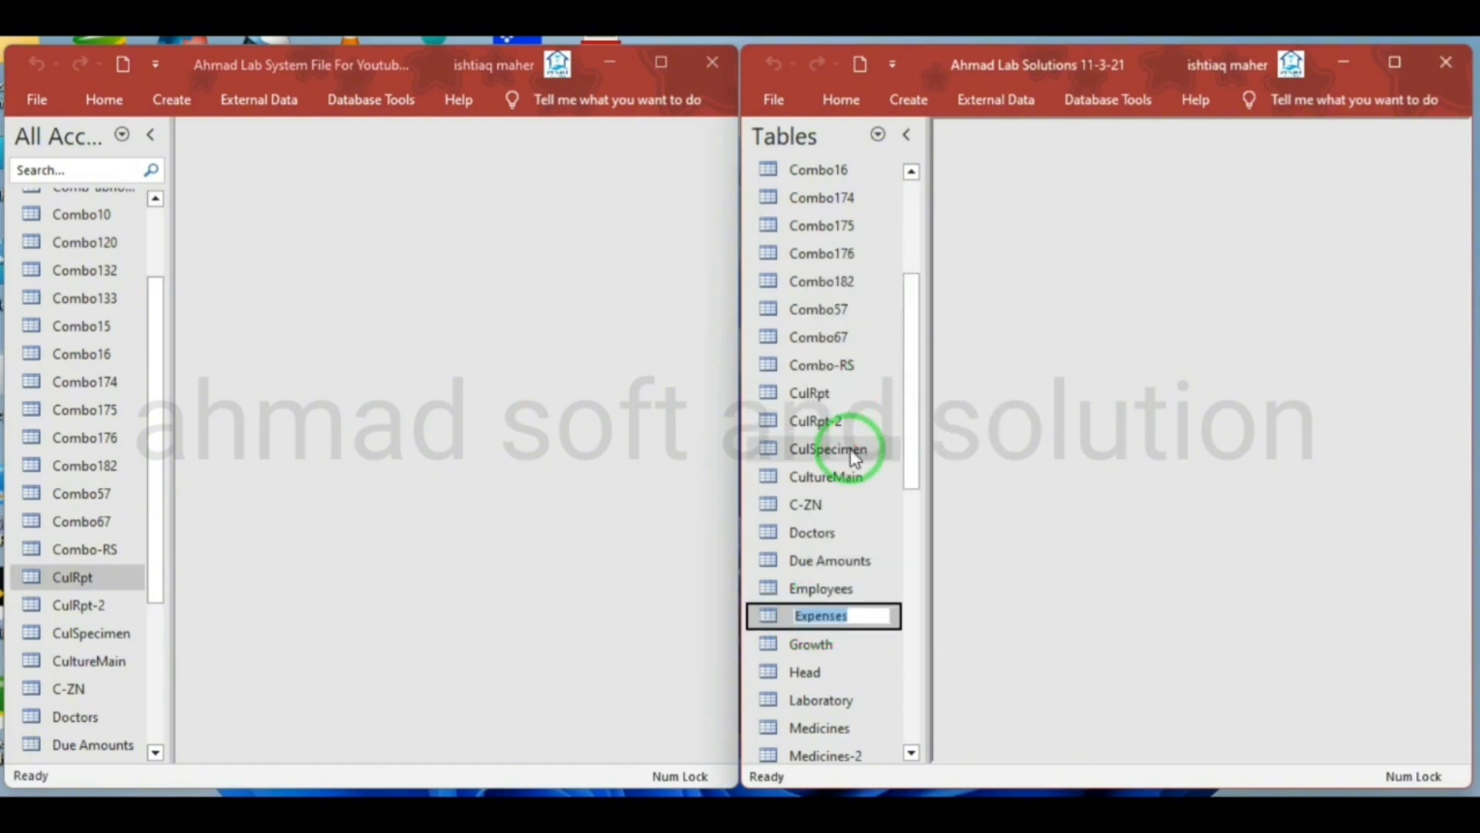
Create a new table in the Ahmad Lab System File database, switching it to Design View and saving it as Expenses
click(182, 96)
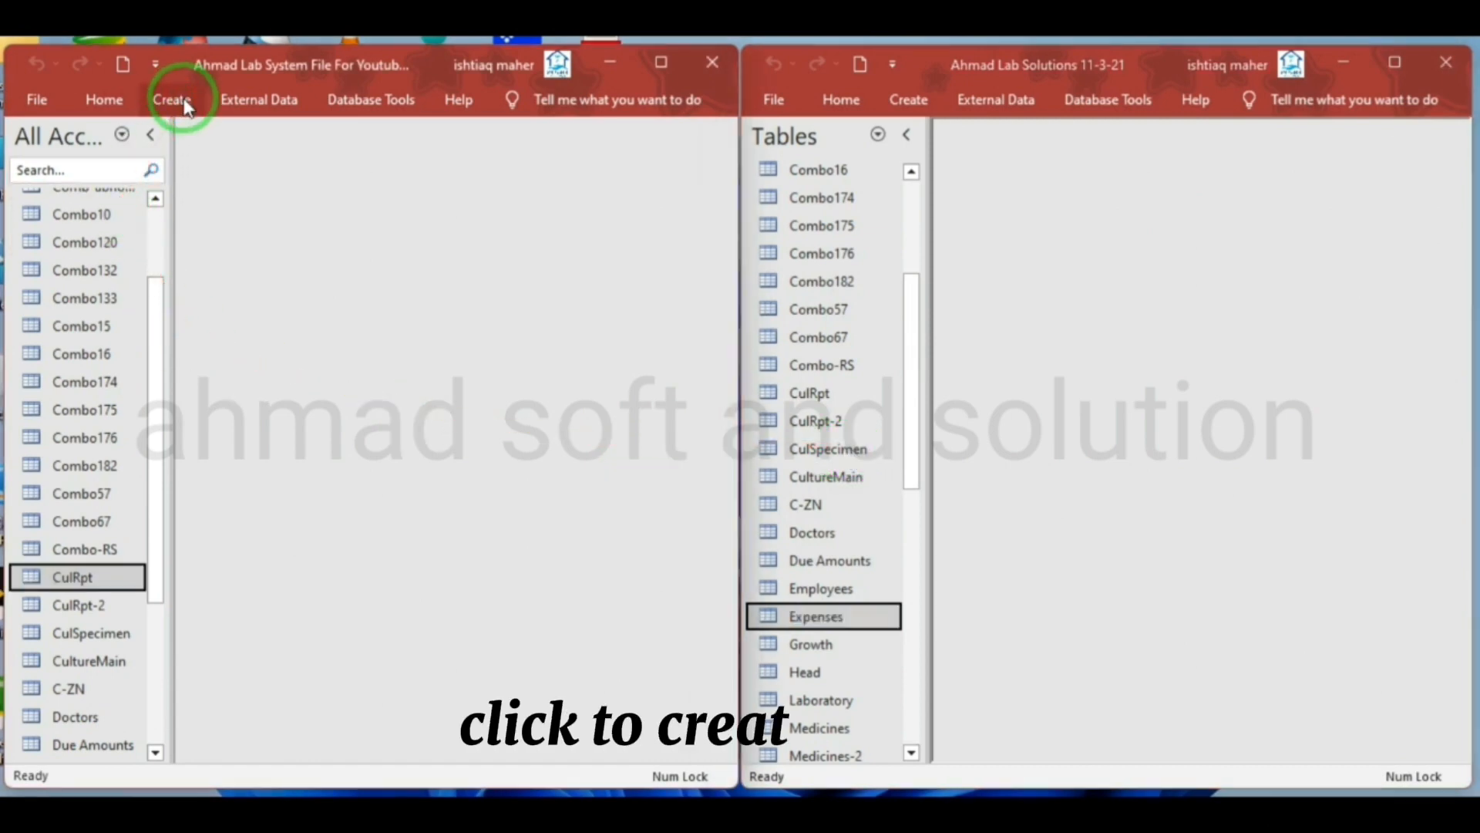
click(116, 157)
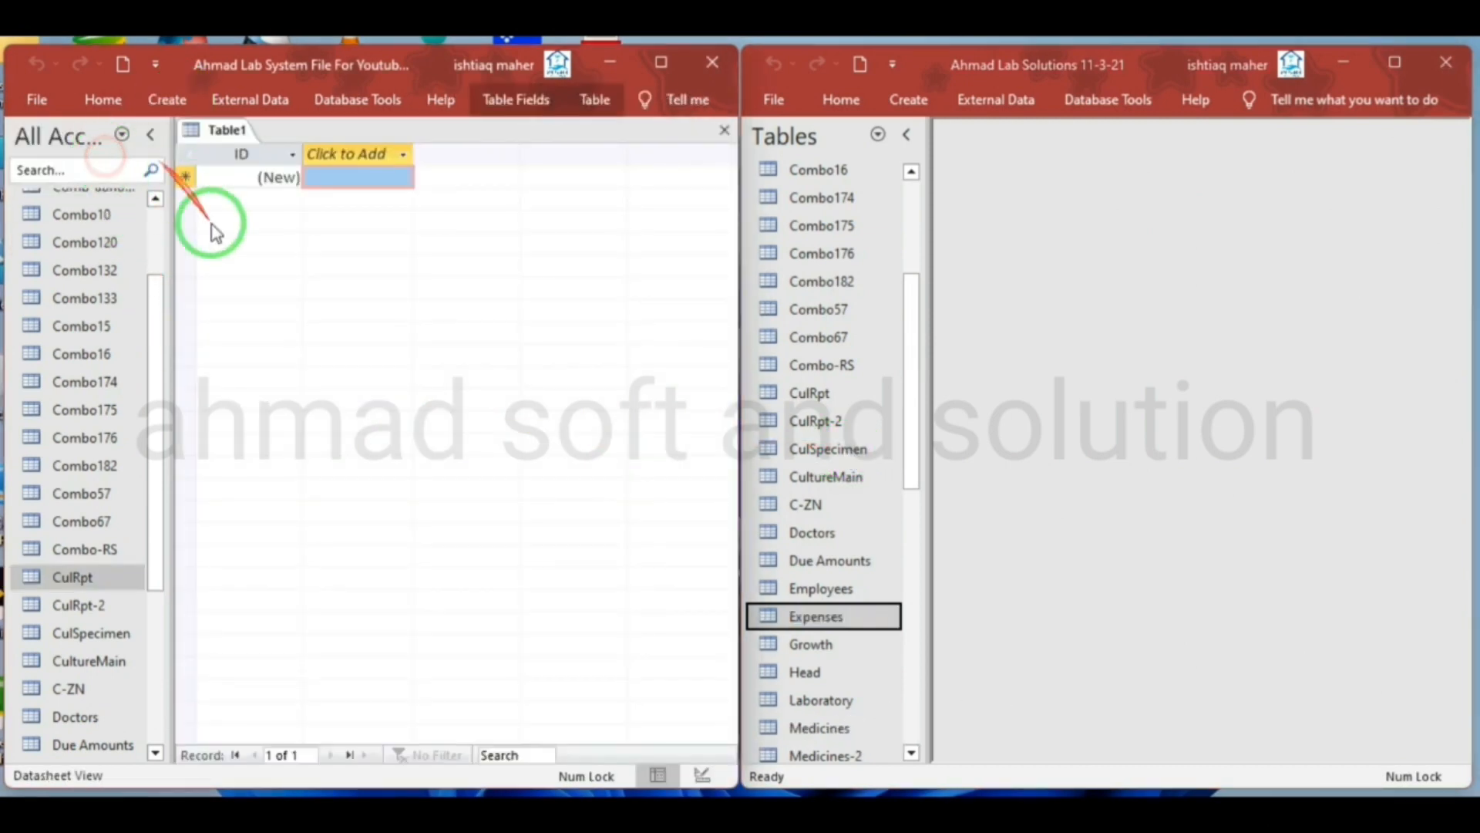
right_click(226, 130)
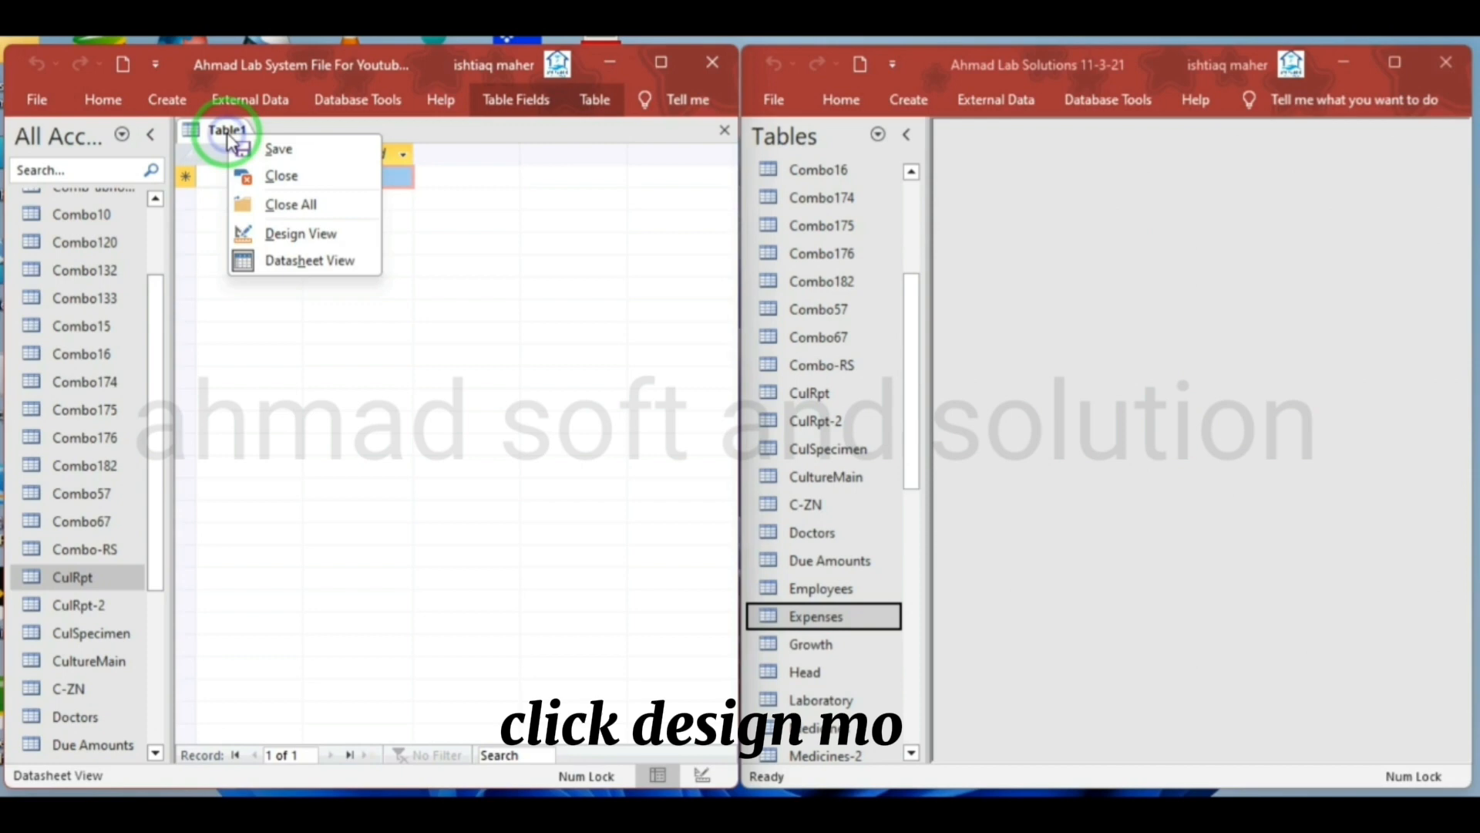
click(272, 233)
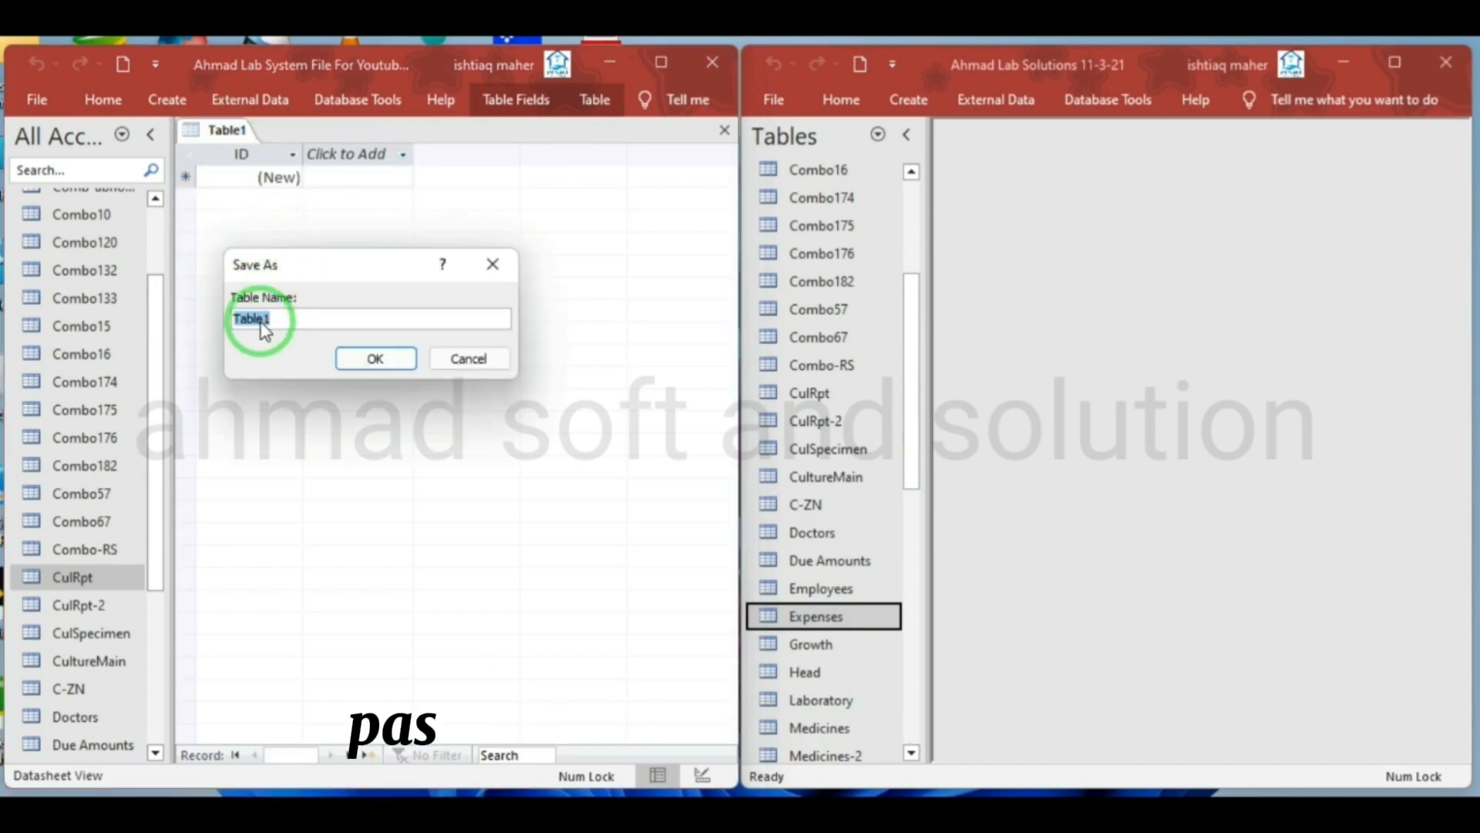
key(ctrl+v)
click(379, 357)
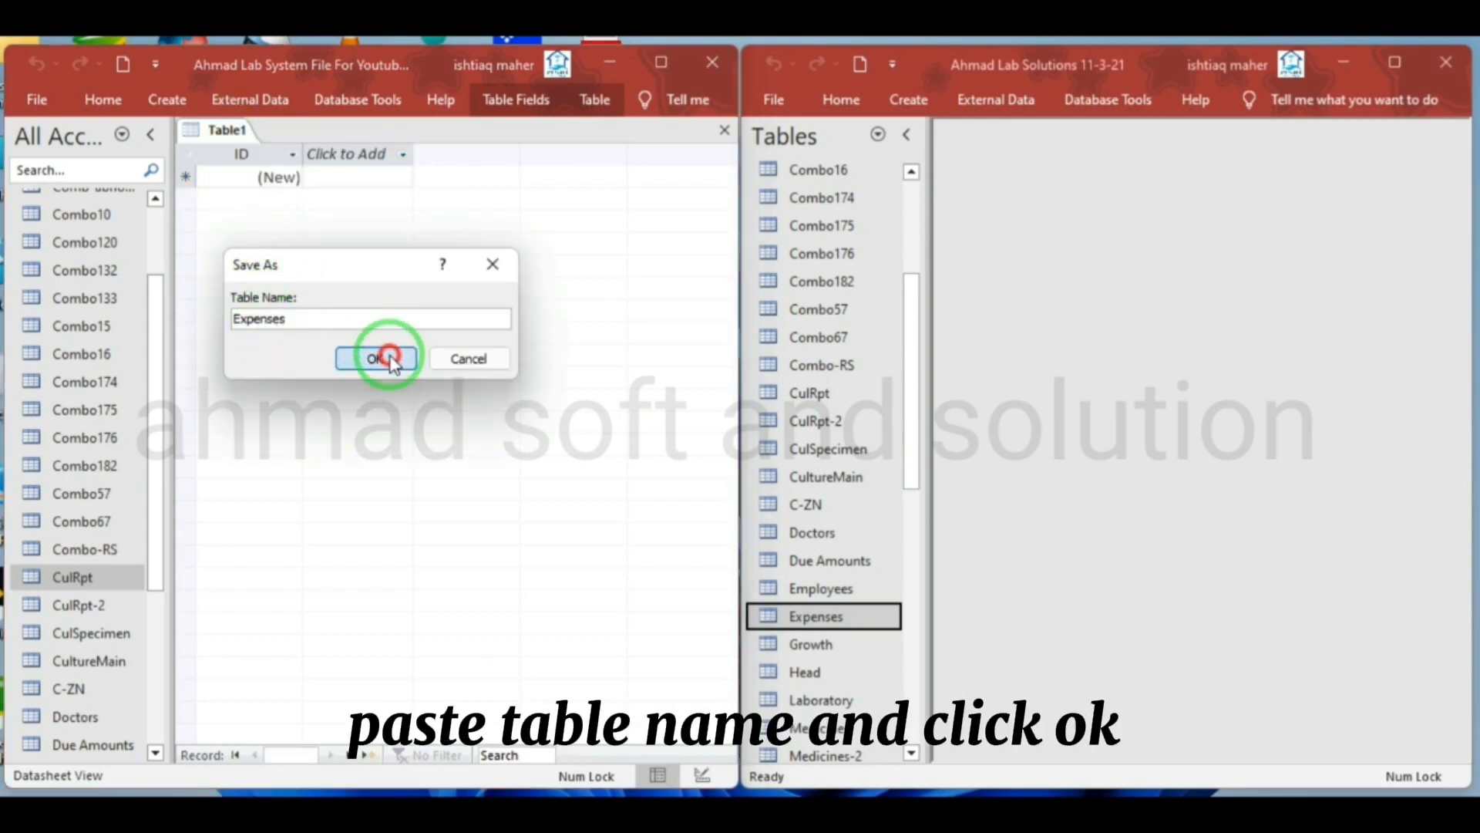
Open the source Expenses table in Design View and rename the new table's ID field to ExpID
right_click(829, 616)
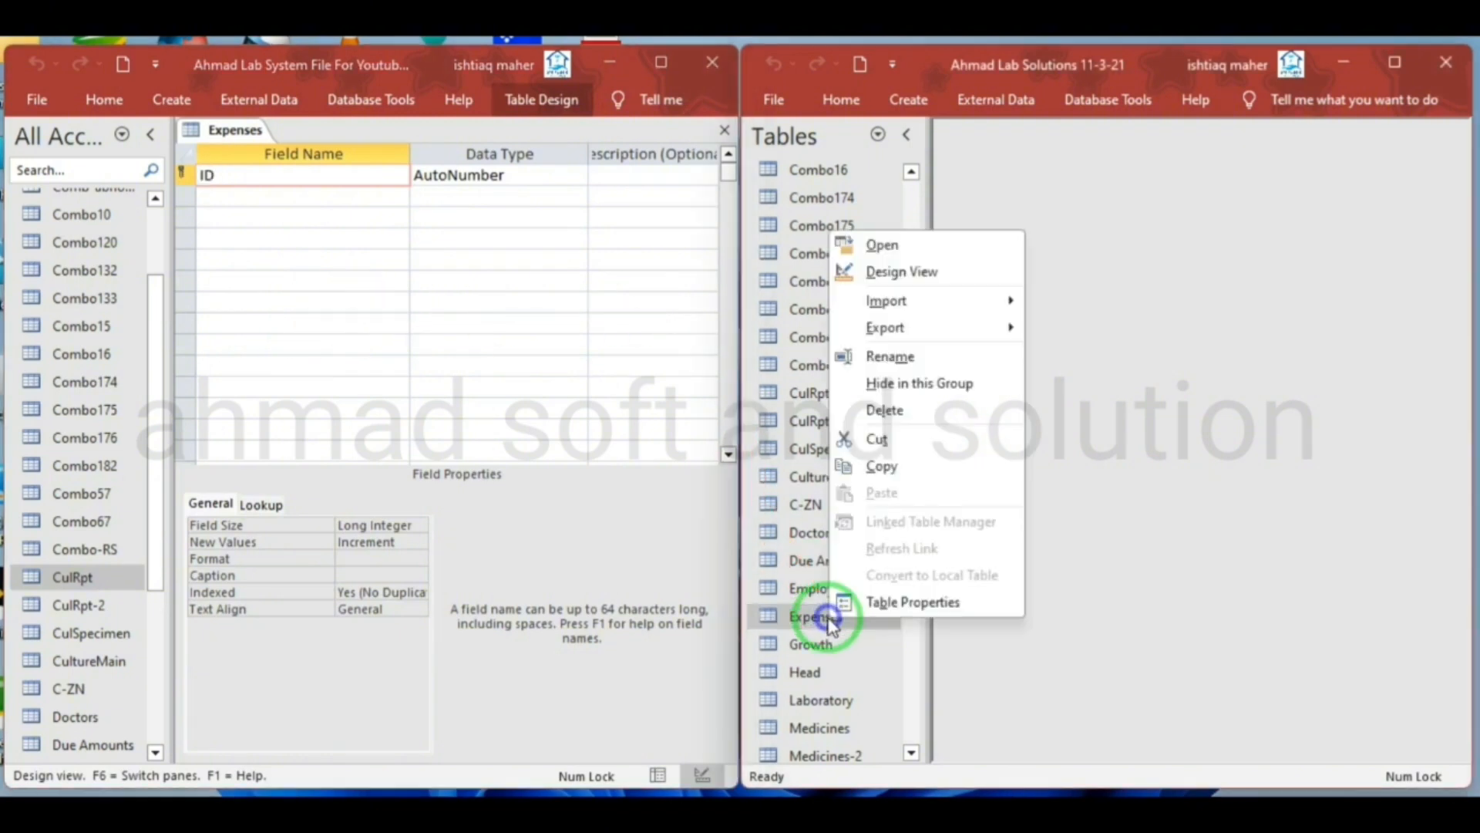
click(945, 273)
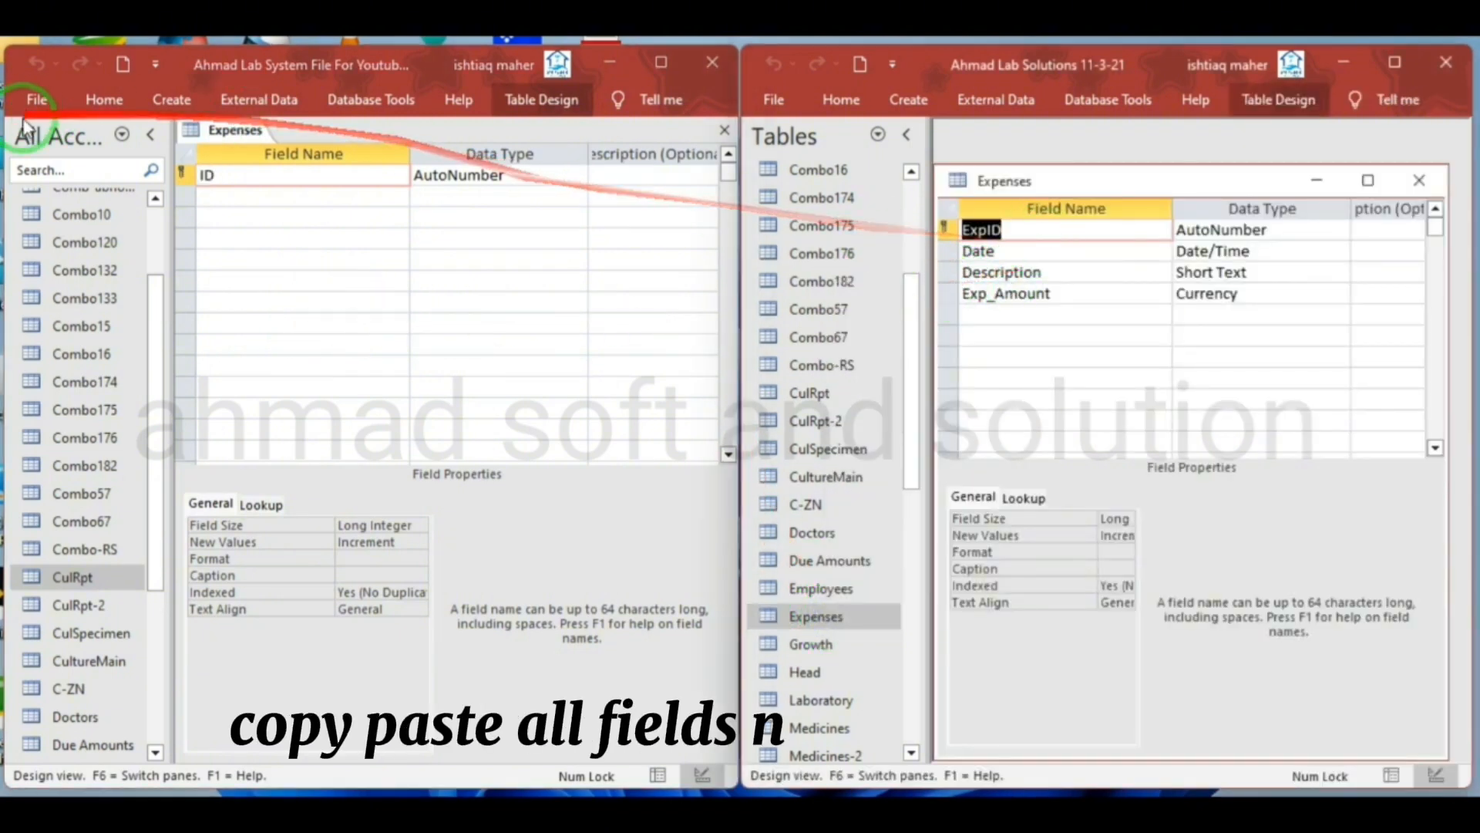
double_click(208, 175)
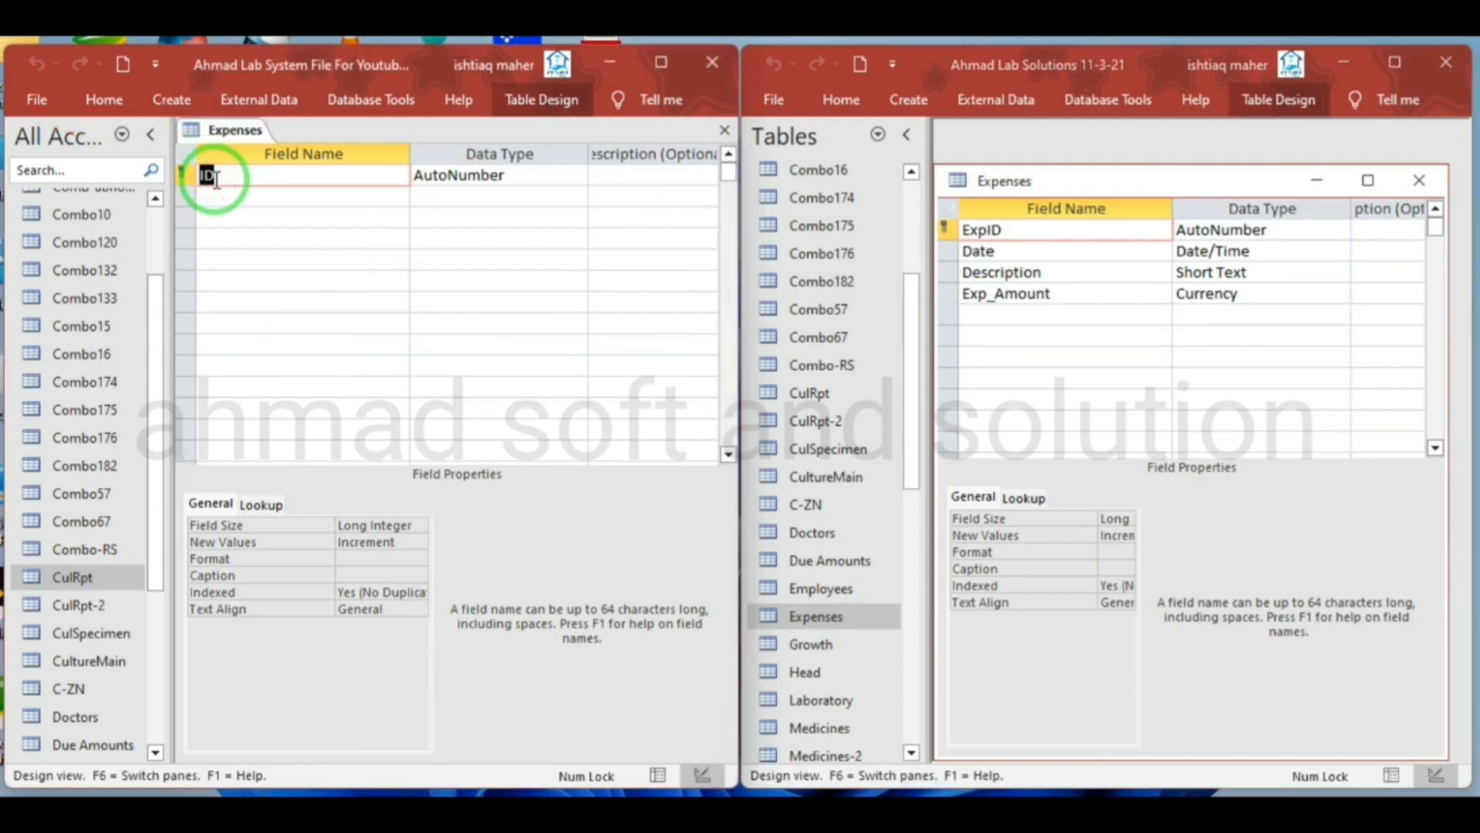
Add the fields Date and Description to the new Expenses table, copying their names from the source table
double_click(1002, 251)
key(ctrl+c)
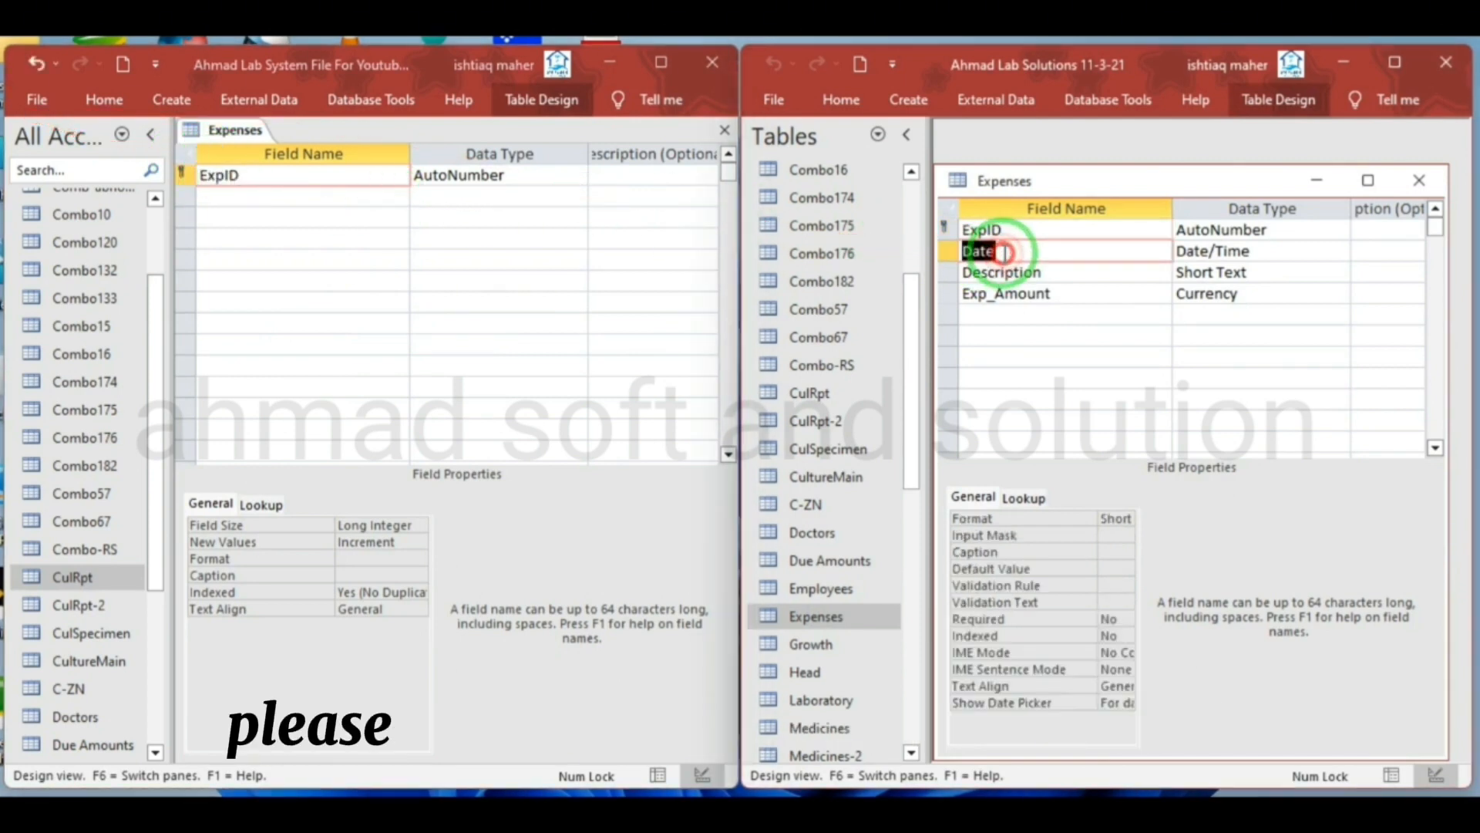
click(228, 194)
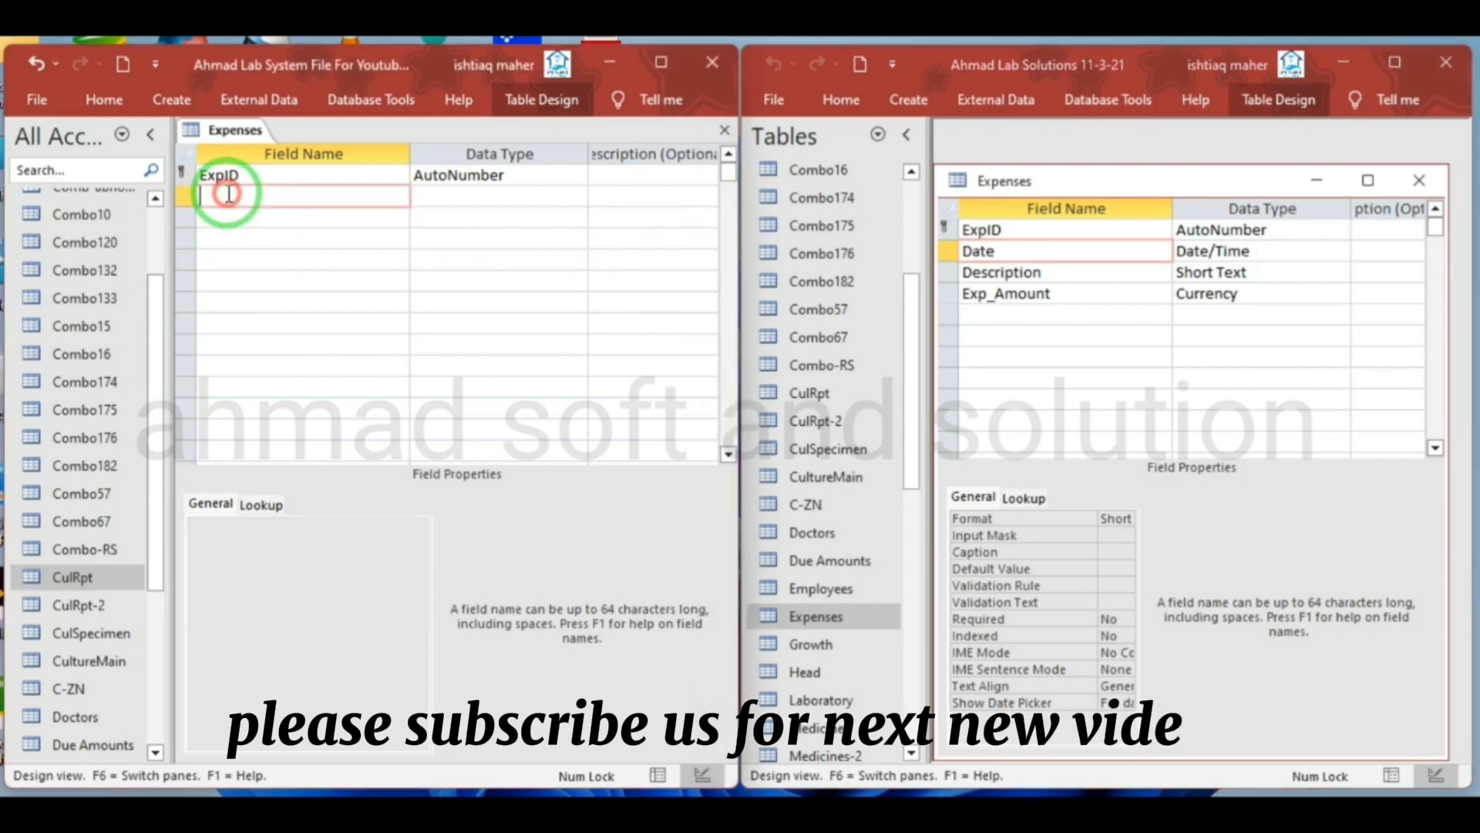
key(ctrl+v)
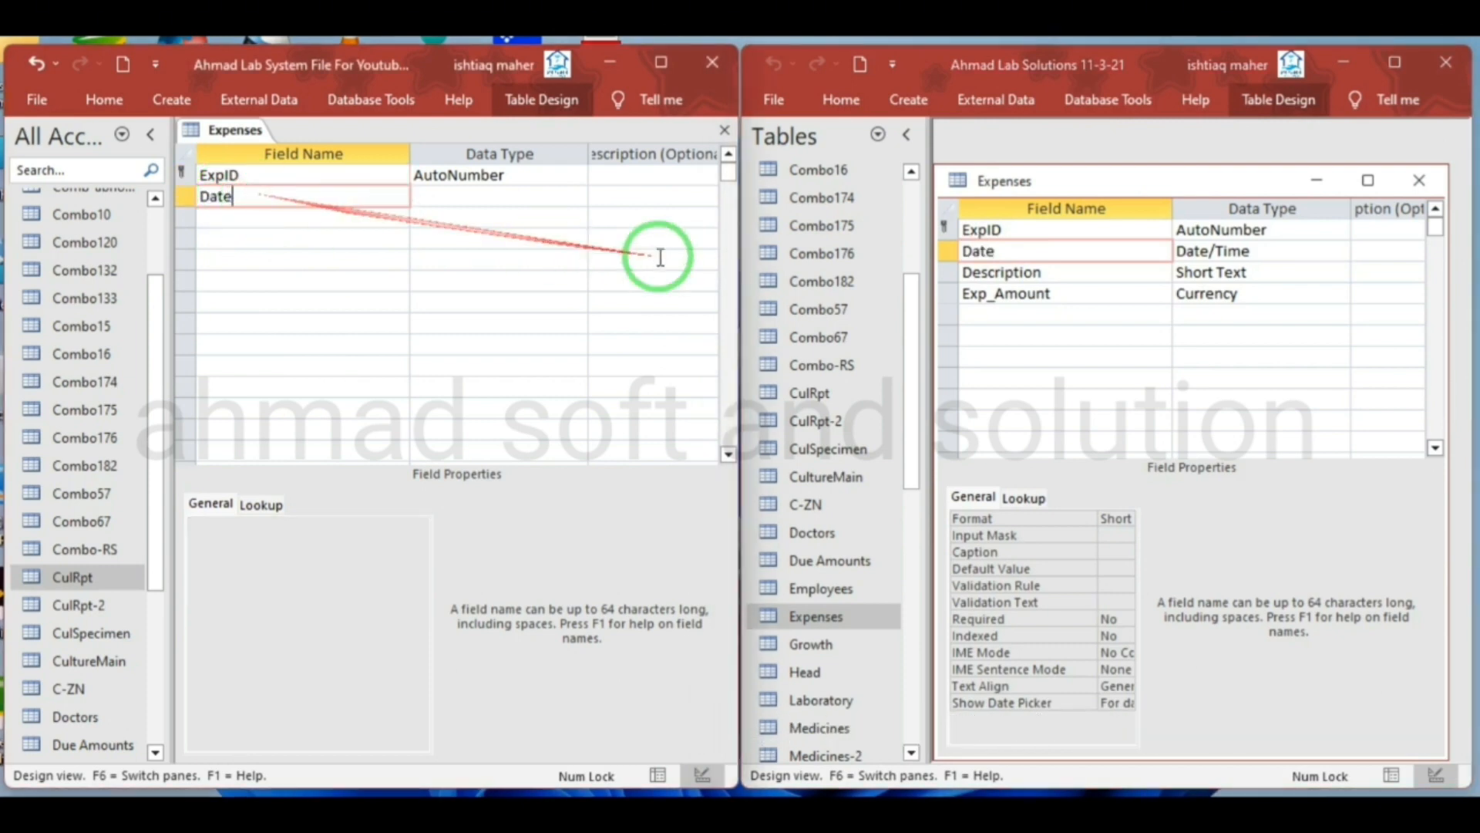
double_click(1062, 272)
key(ctrl+c)
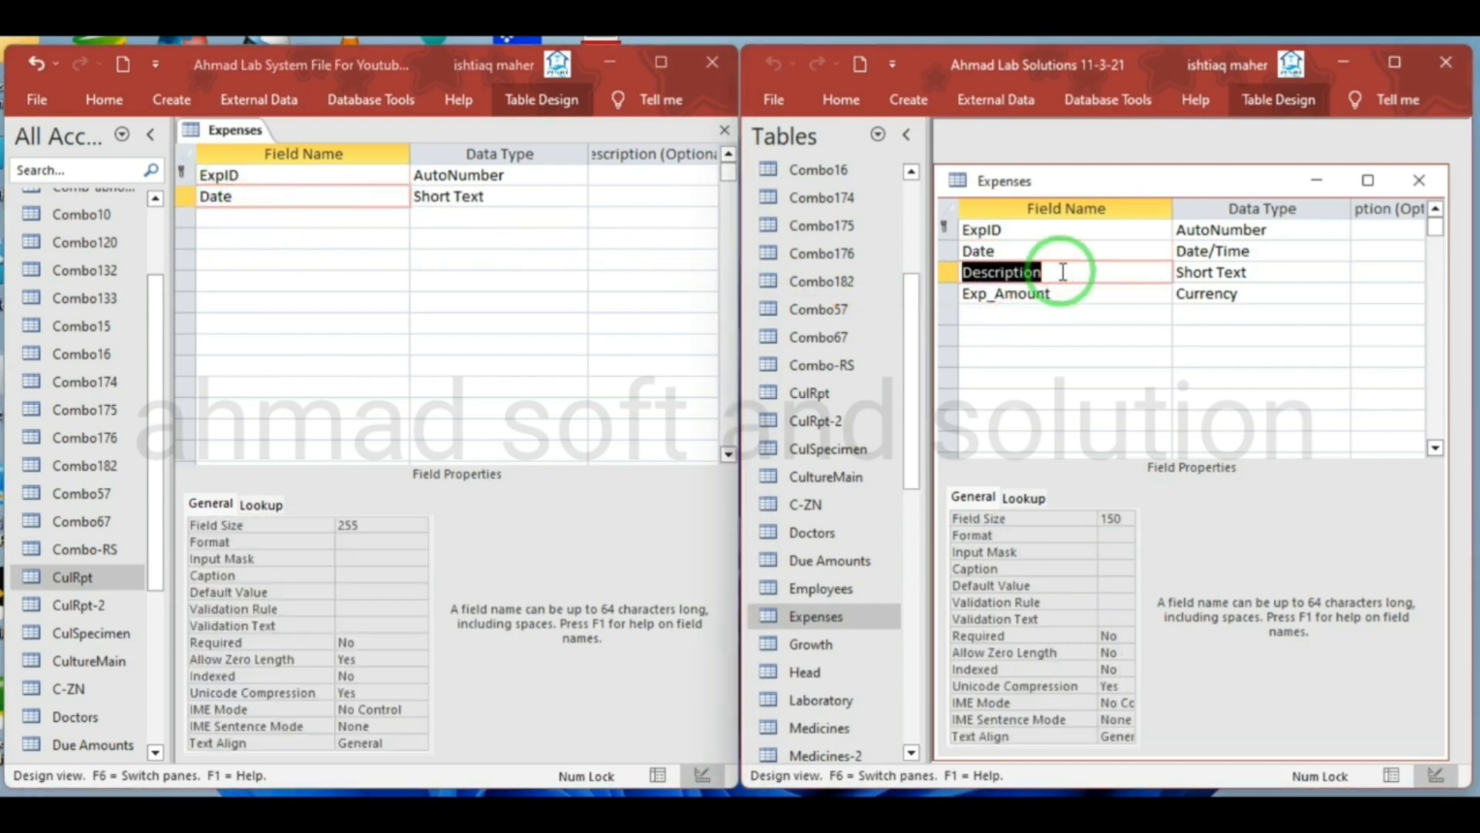
click(243, 218)
key(ctrl+v)
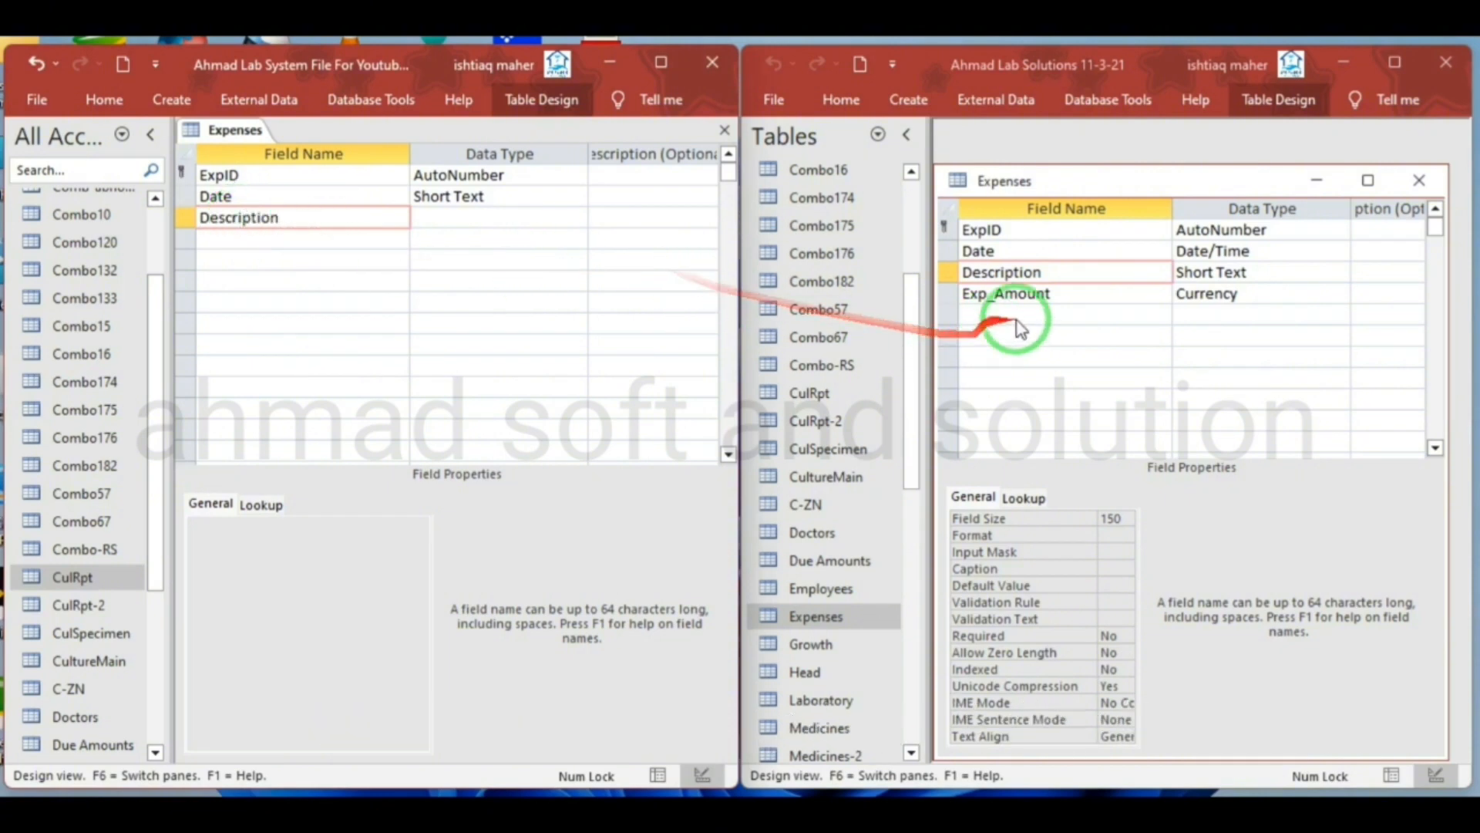
Copy the Exp_Amount field name into the new Expenses table and show the source table in Datasheet View
double_click(1064, 295)
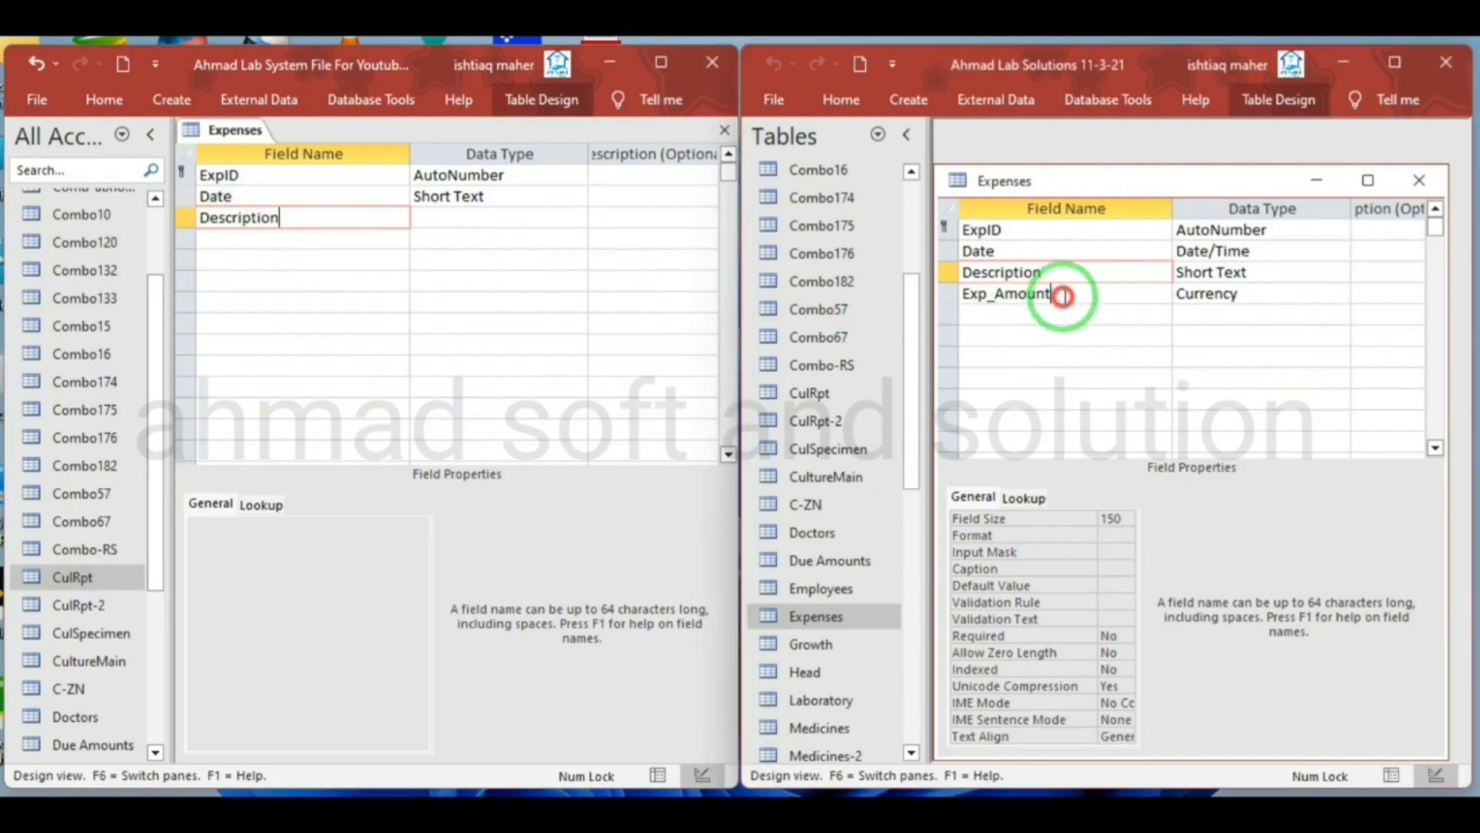
click(957, 297)
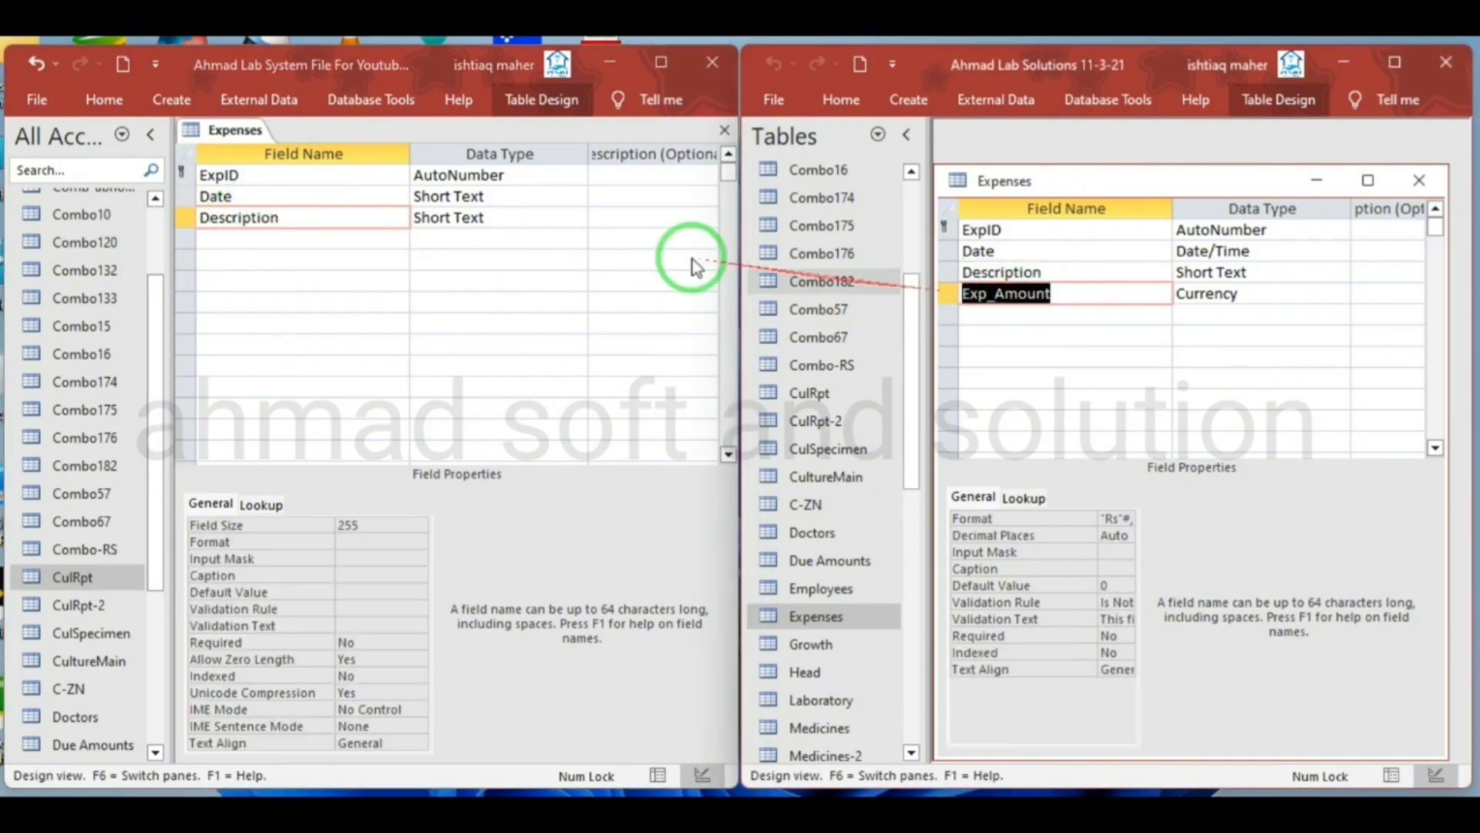
click(237, 236)
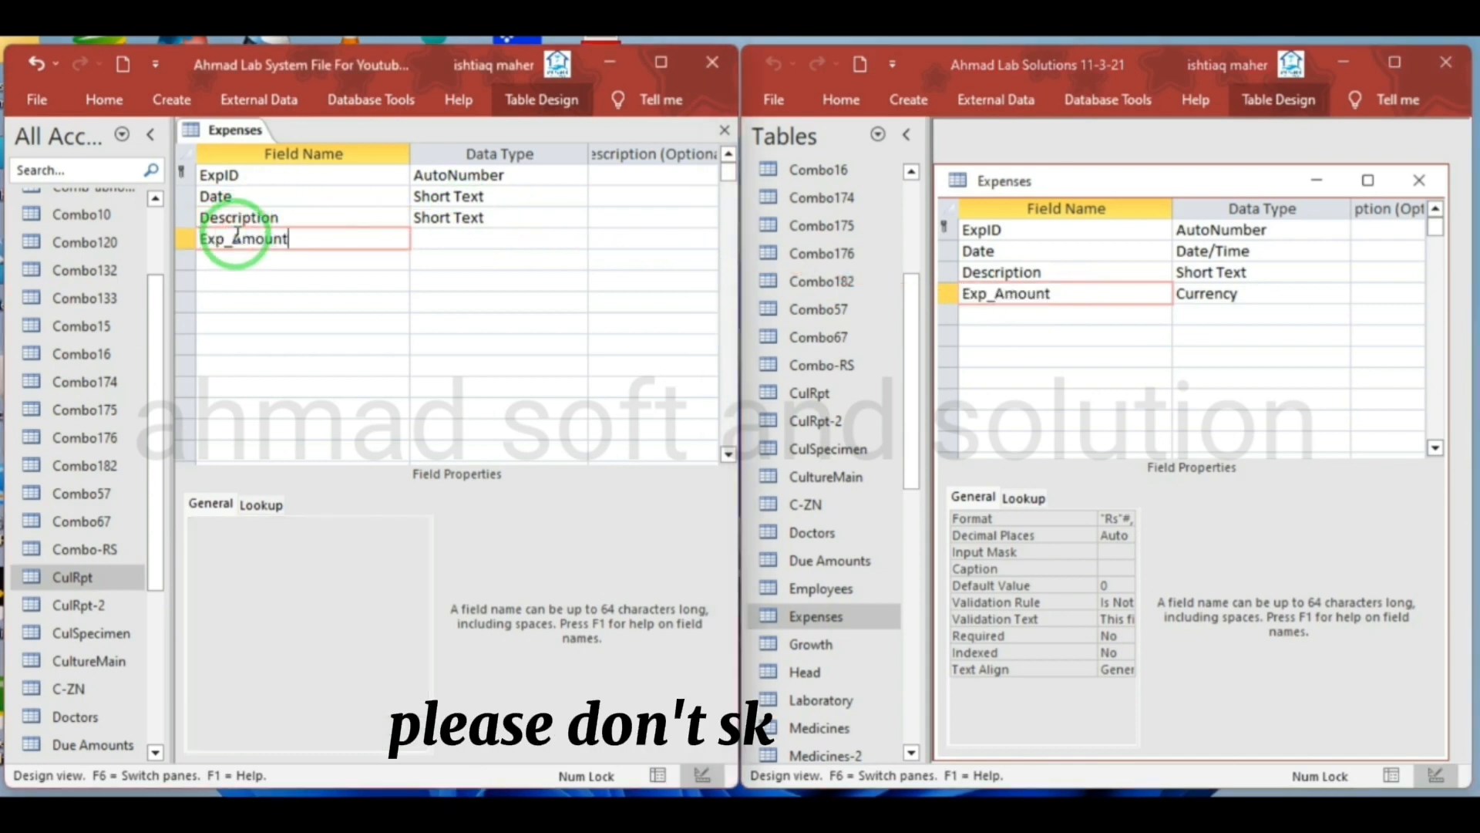
right_click(1058, 180)
click(1103, 194)
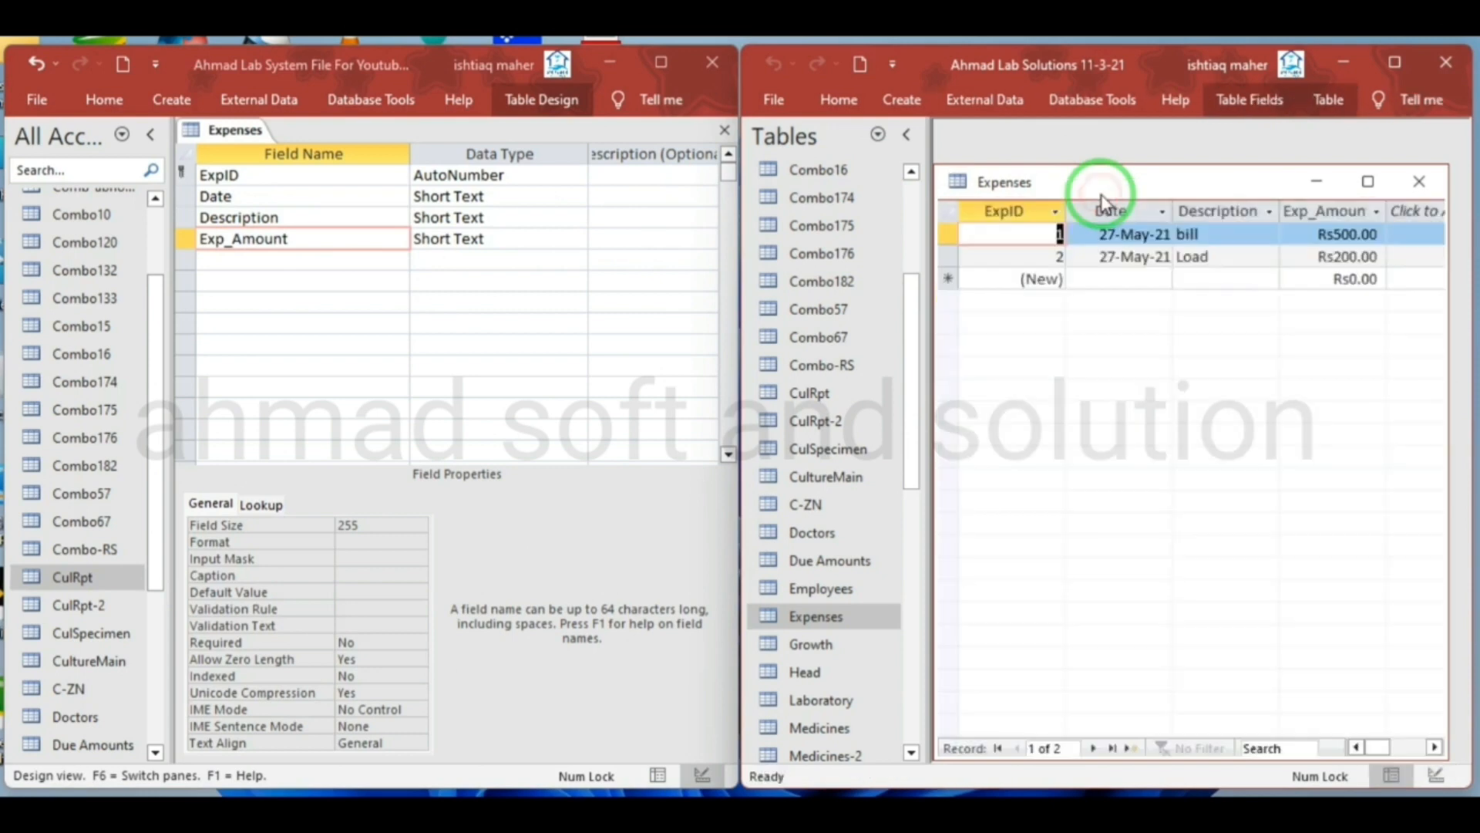
Save the new Expenses table's design and close the Expenses table in both databases
right_click(234, 133)
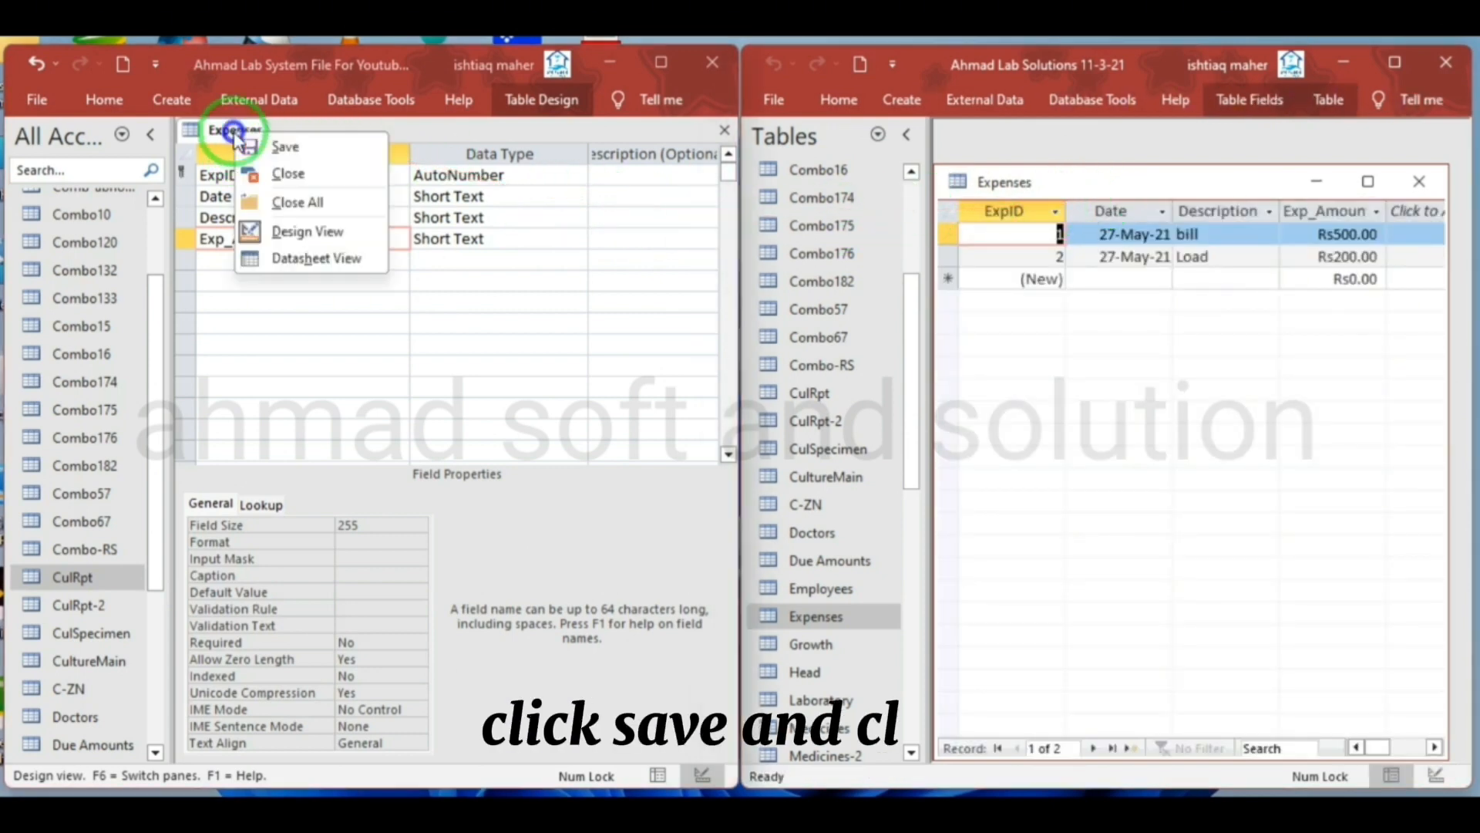
click(253, 145)
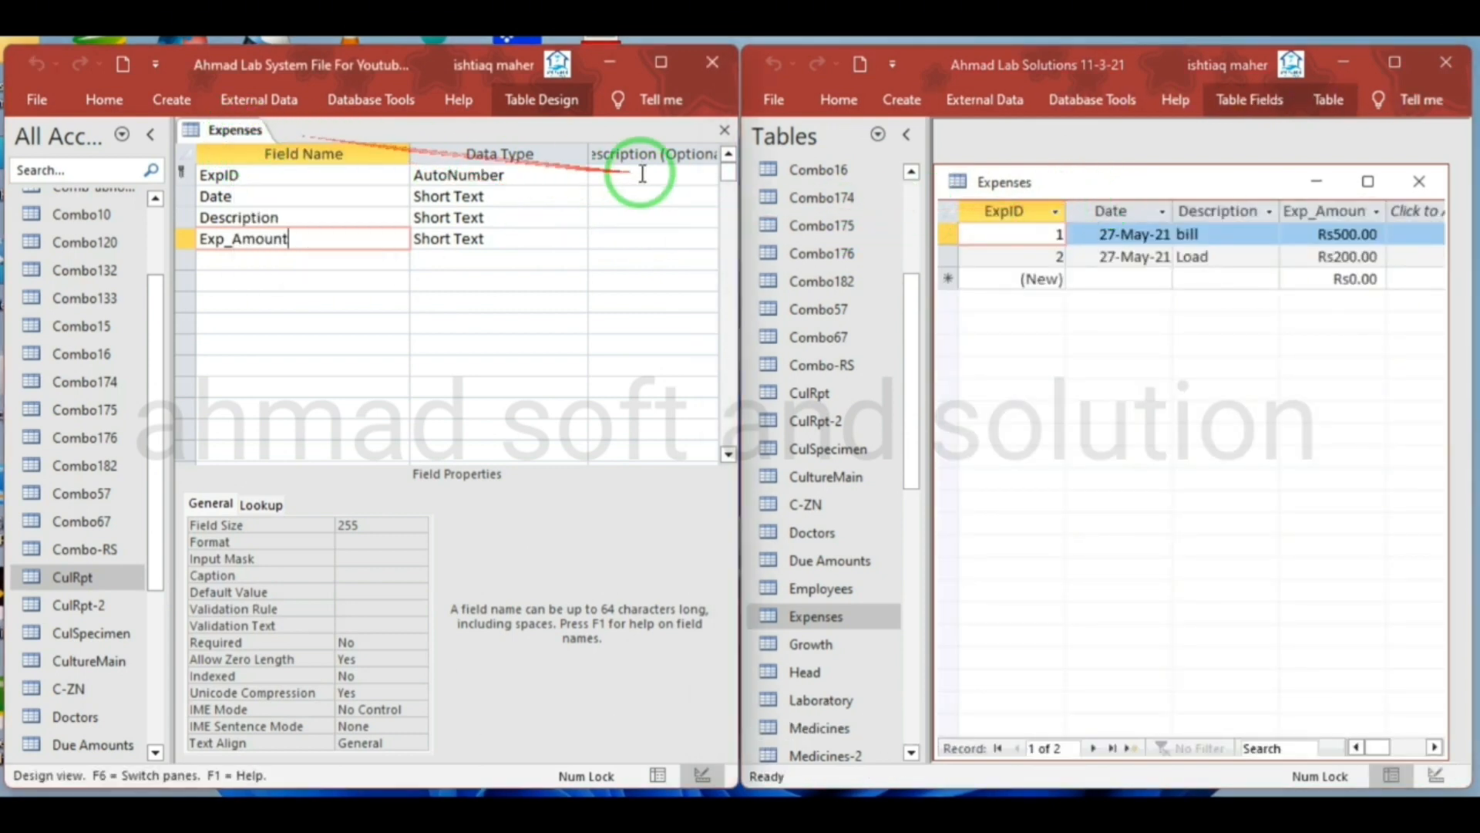
click(730, 132)
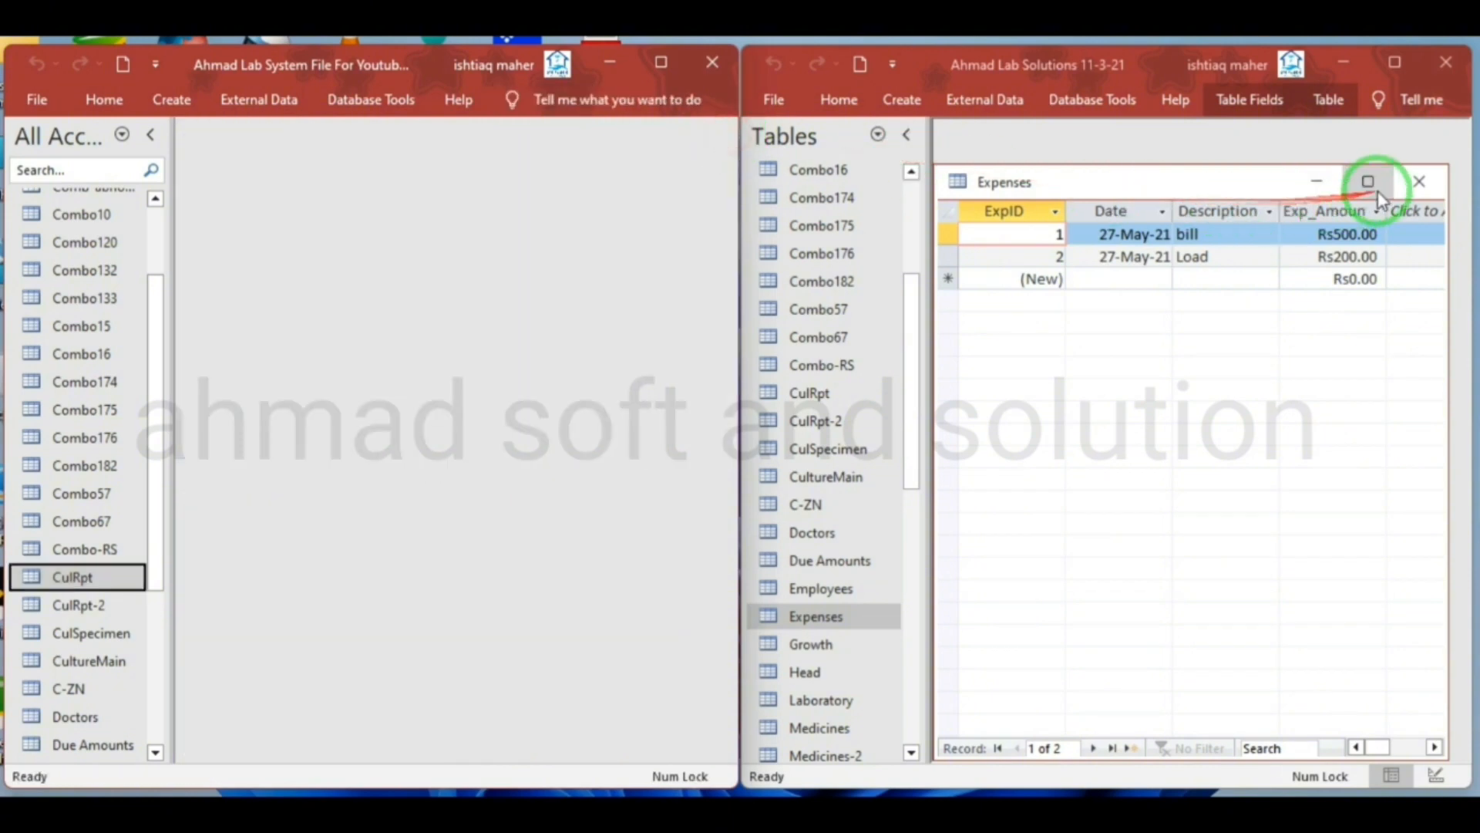
click(1417, 182)
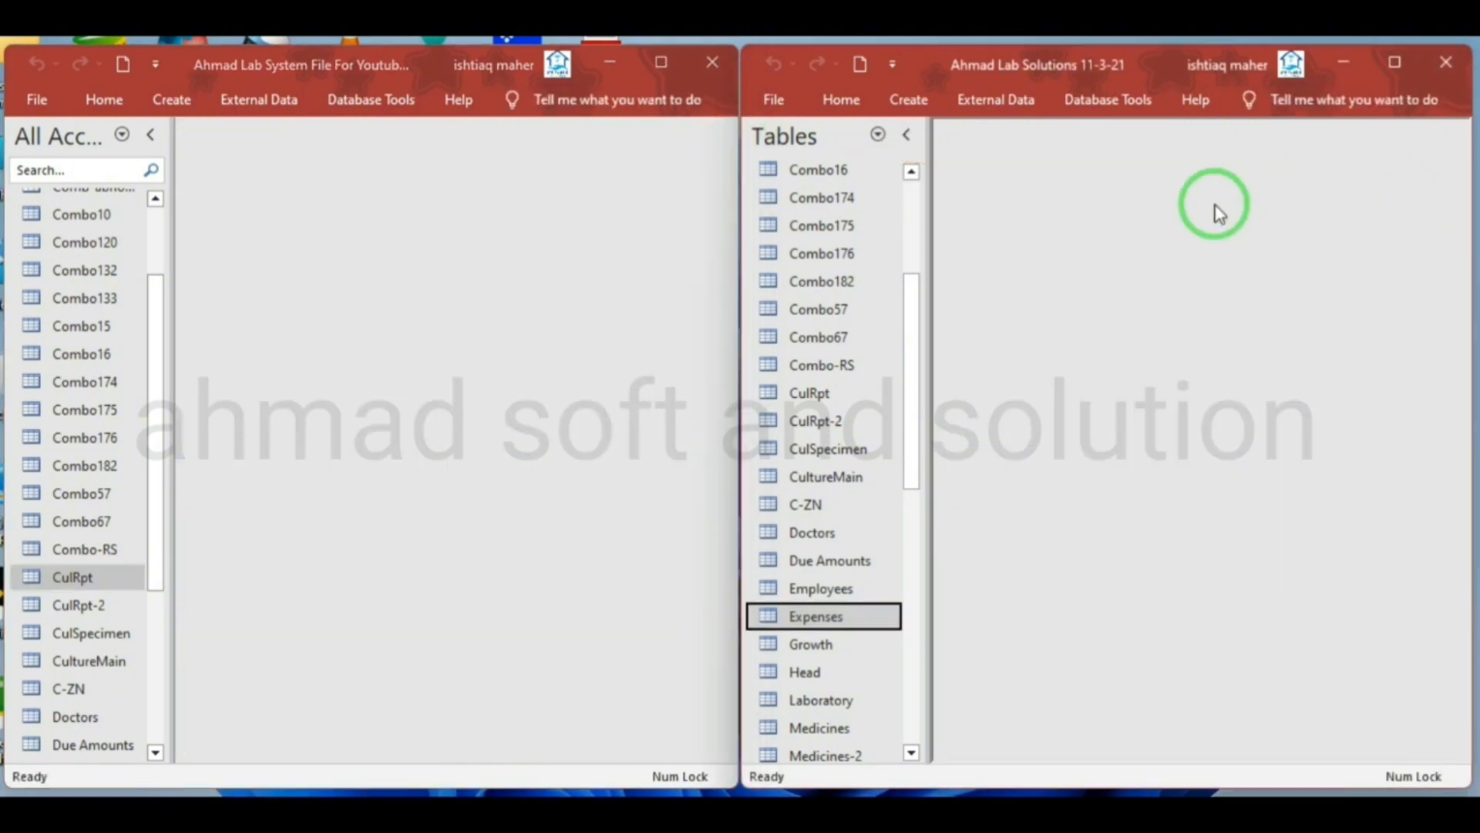
Copy the name of the Growth table in the Ahmad Lab Solutions 11-3-21 database
click(811, 647)
right_click(814, 654)
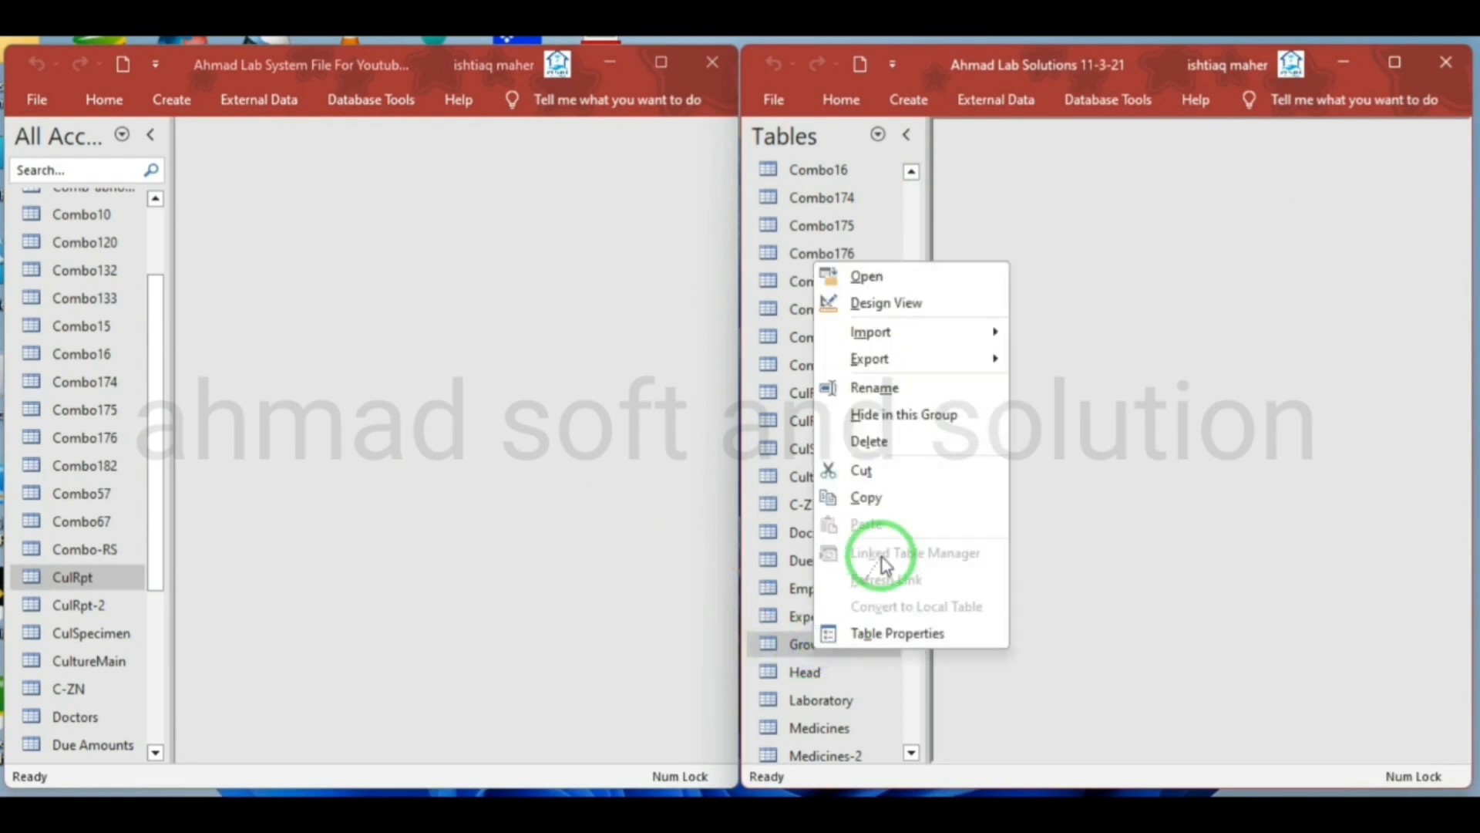
click(896, 394)
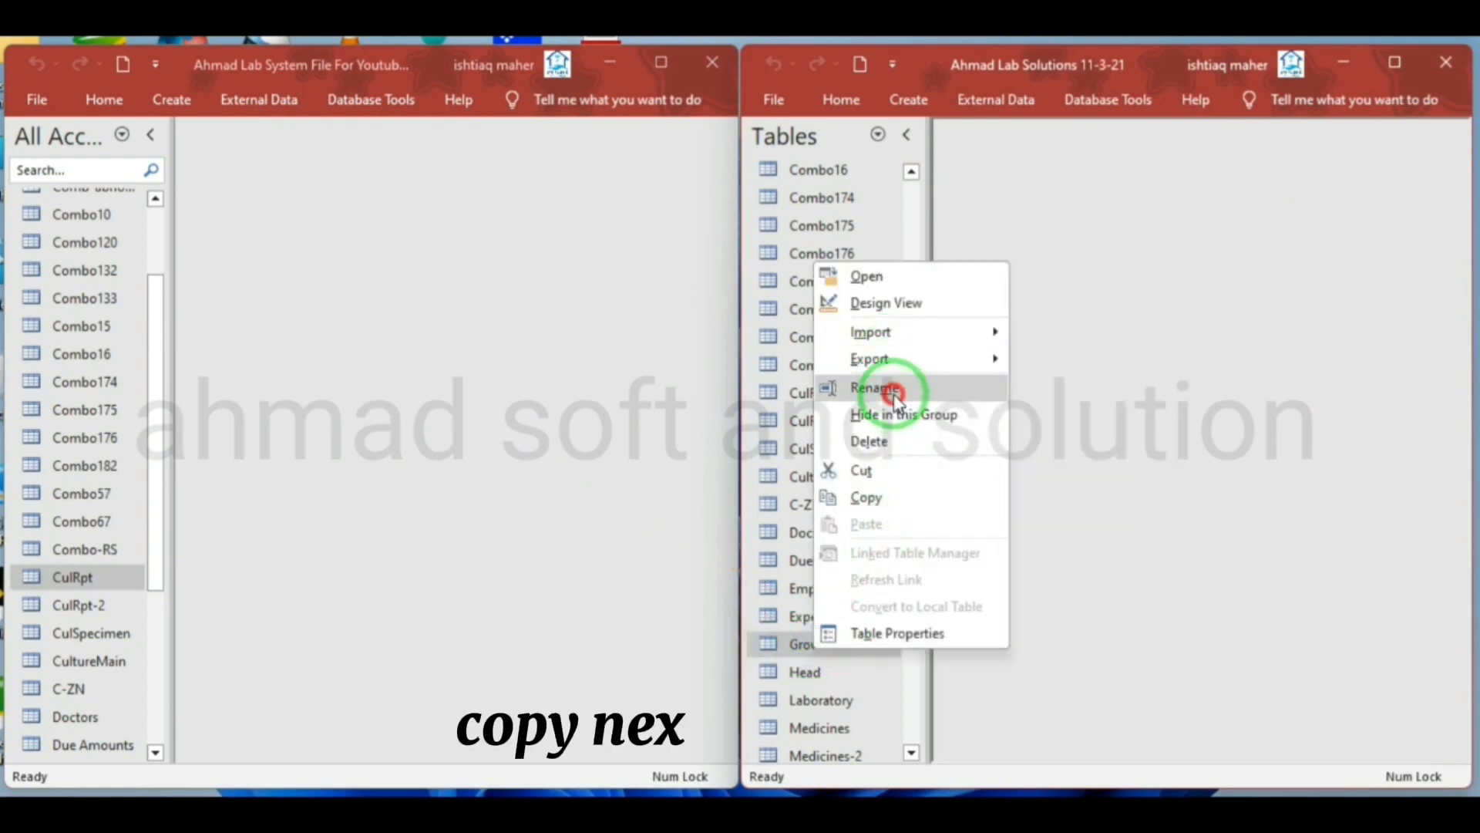
right_click(835, 646)
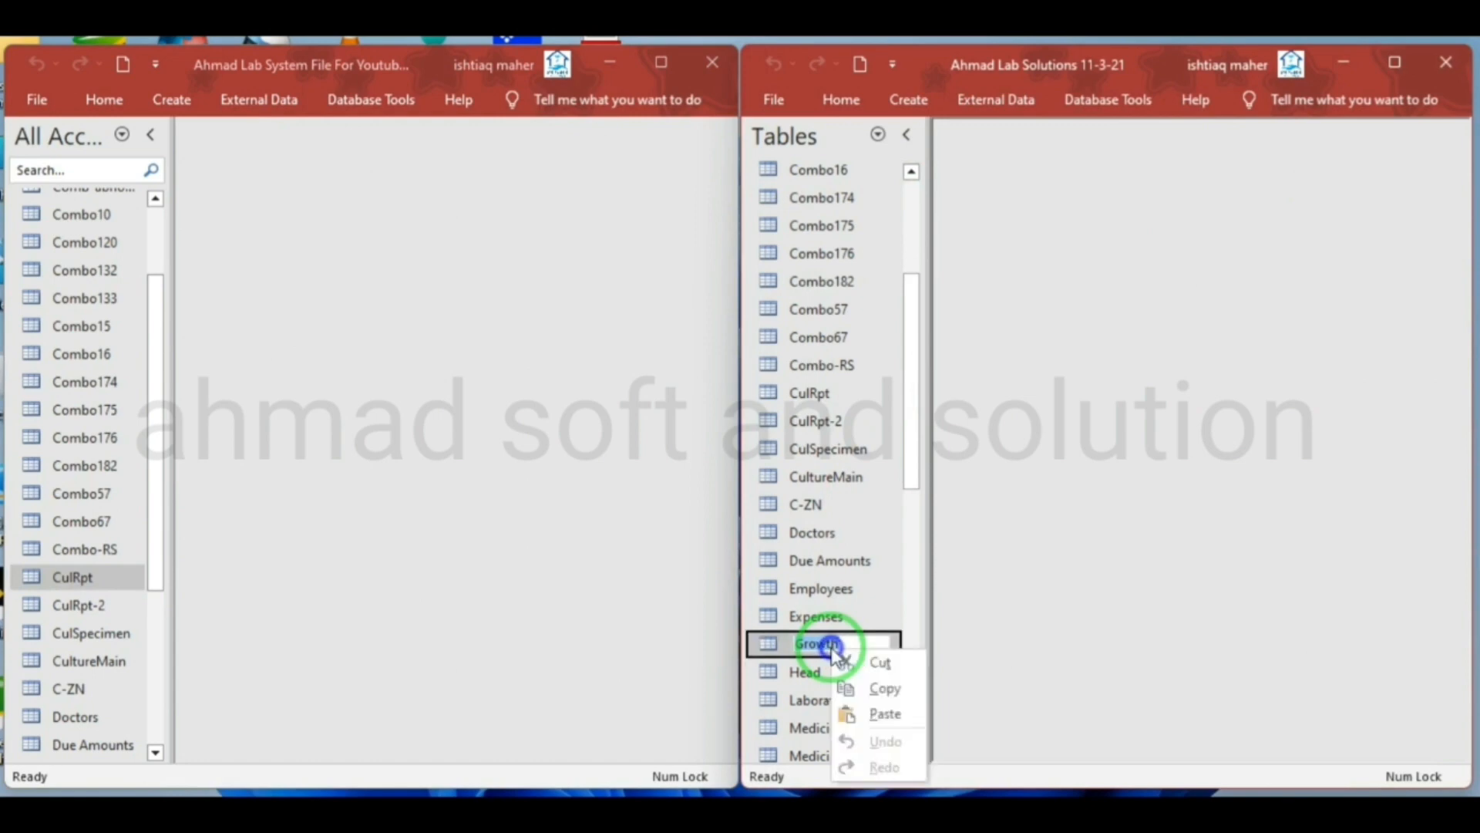
click(878, 690)
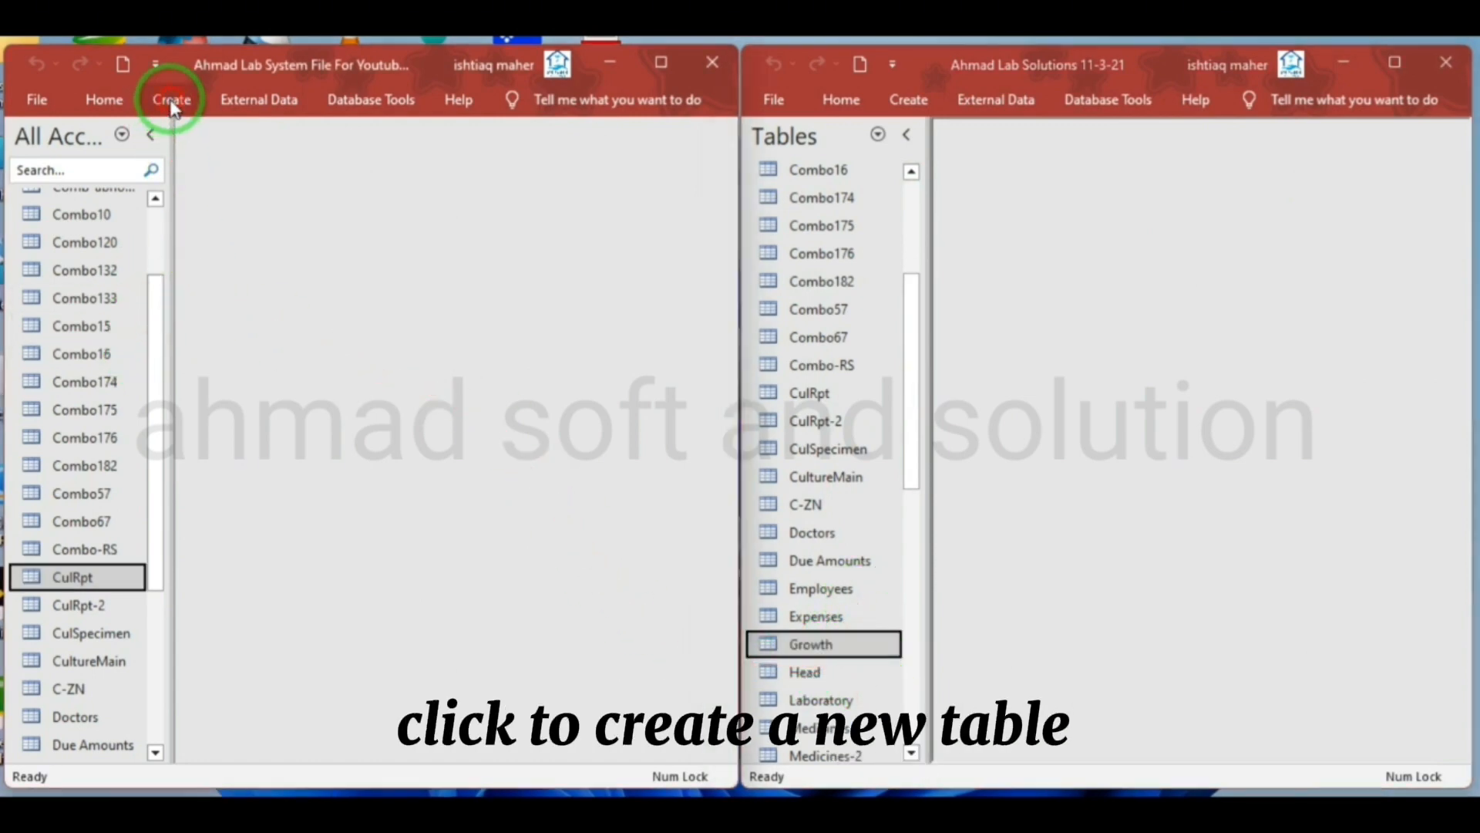
Create another table in the Ahmad Lab System File database, switching it to Design View and saving it as Growth
click(171, 101)
click(119, 154)
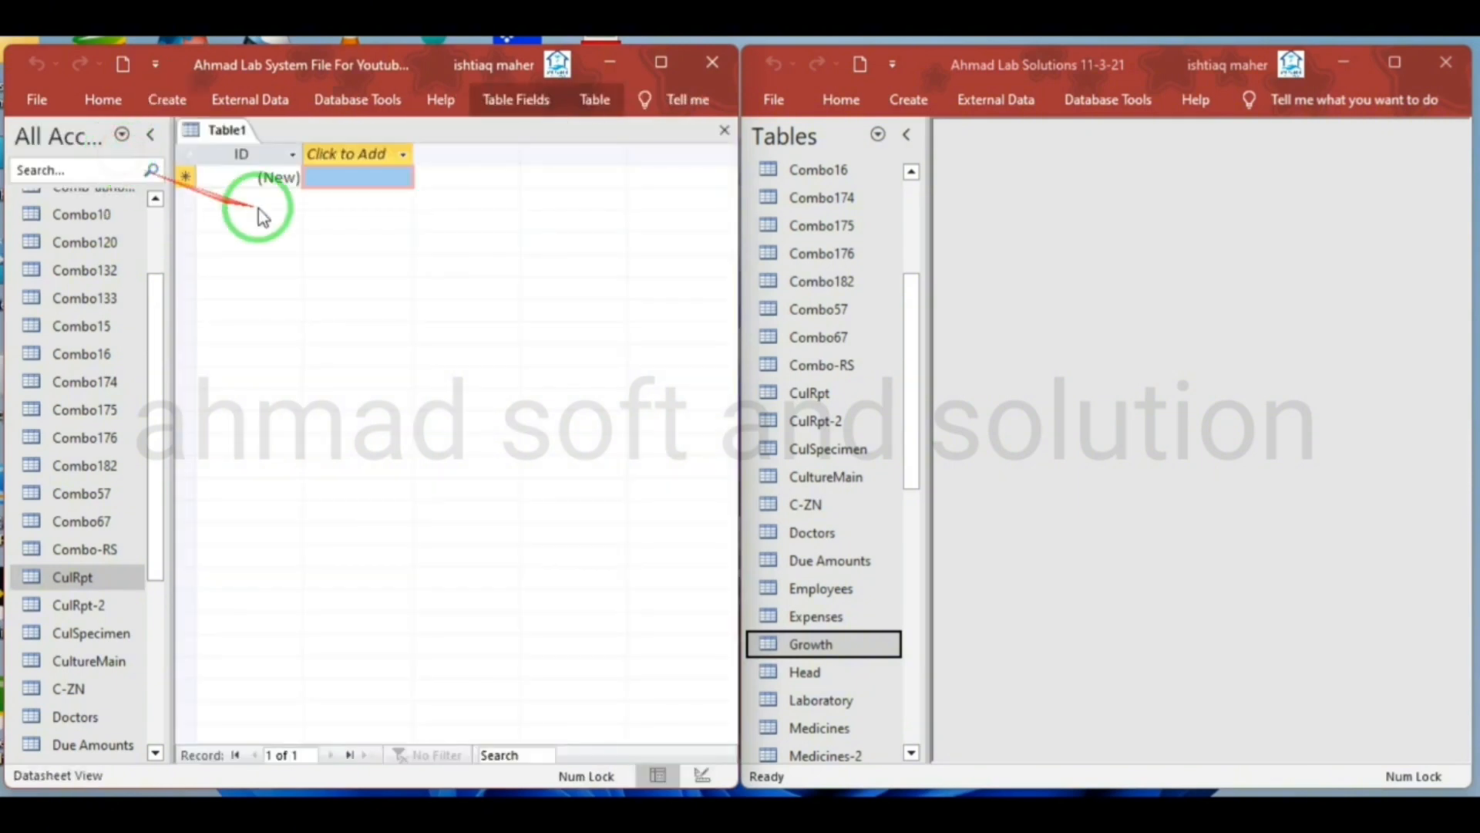
right_click(235, 137)
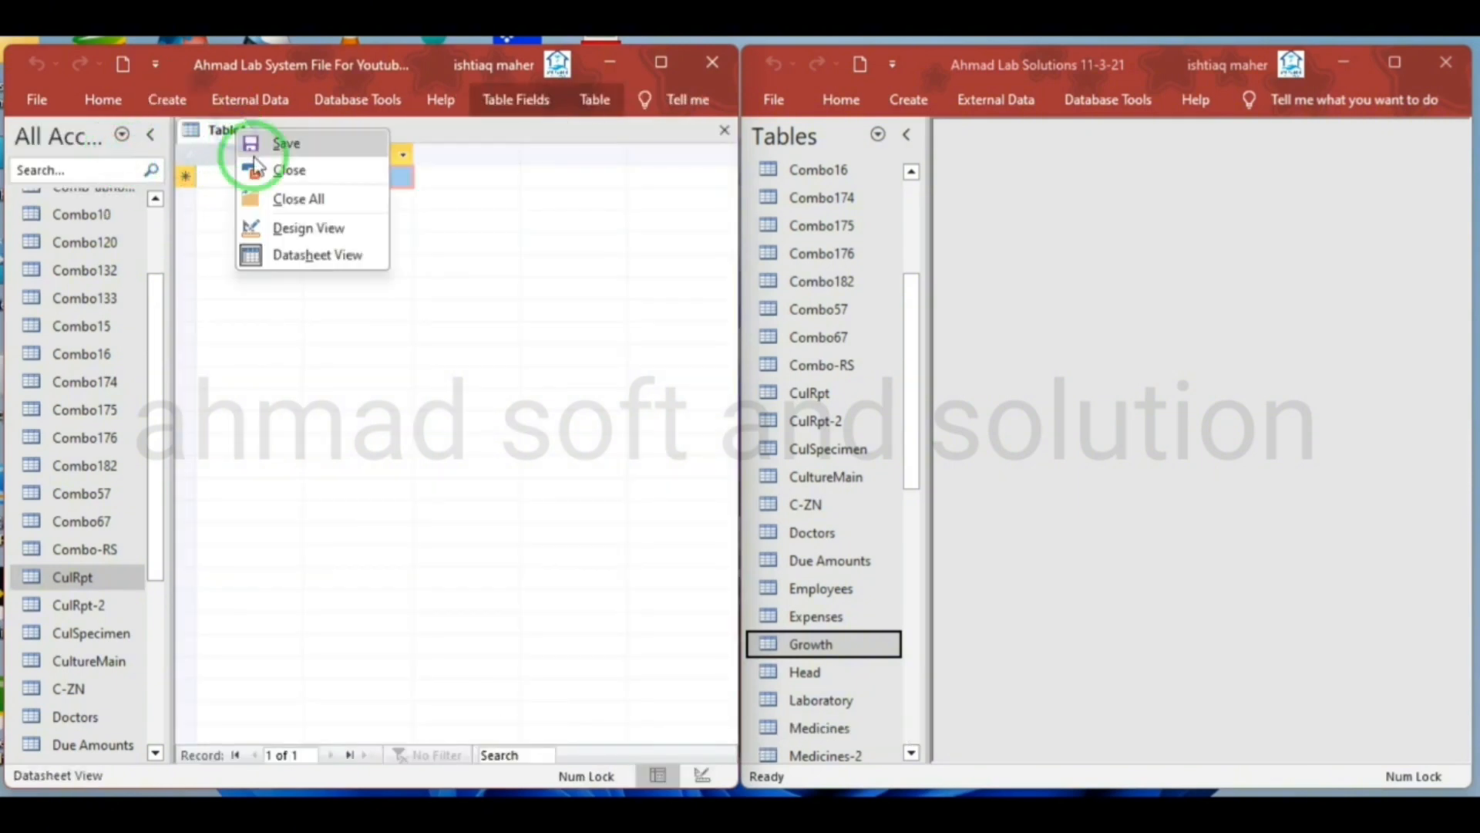
click(297, 228)
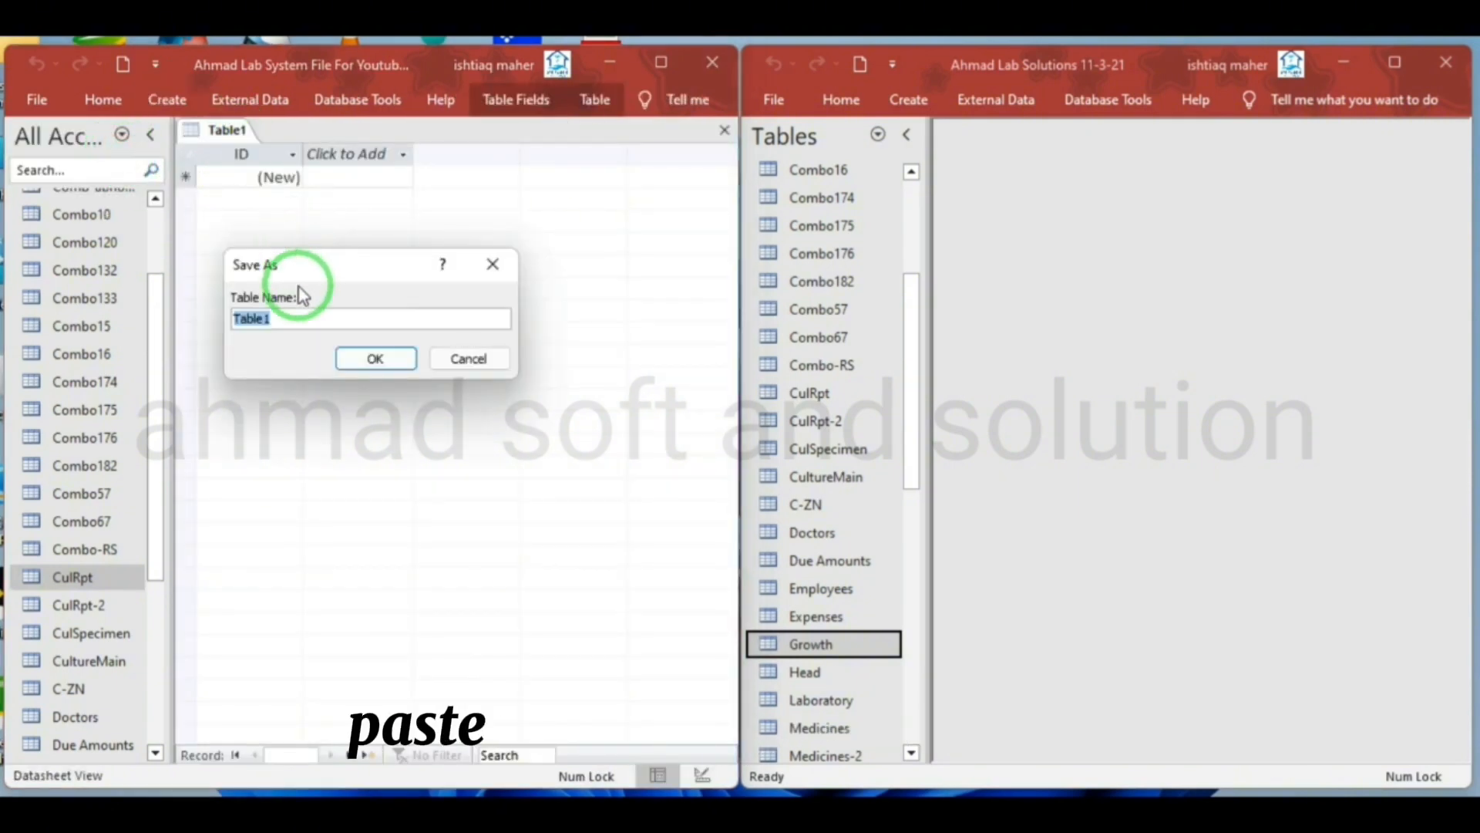
key(ctrl+v)
click(370, 359)
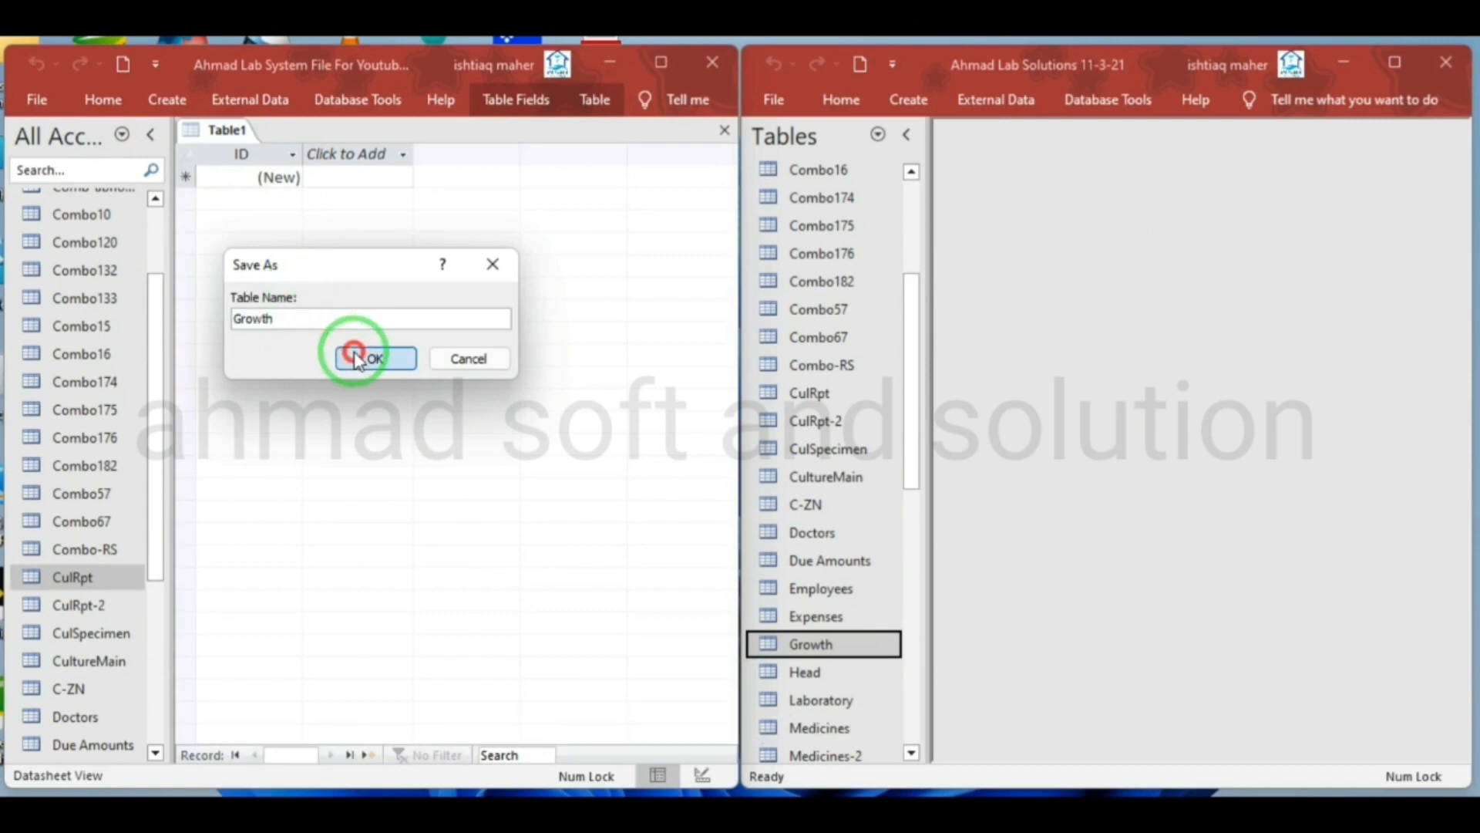
Open the source Growth table in Design View and copy its gc and Full field names into the new Growth table
right_click(813, 646)
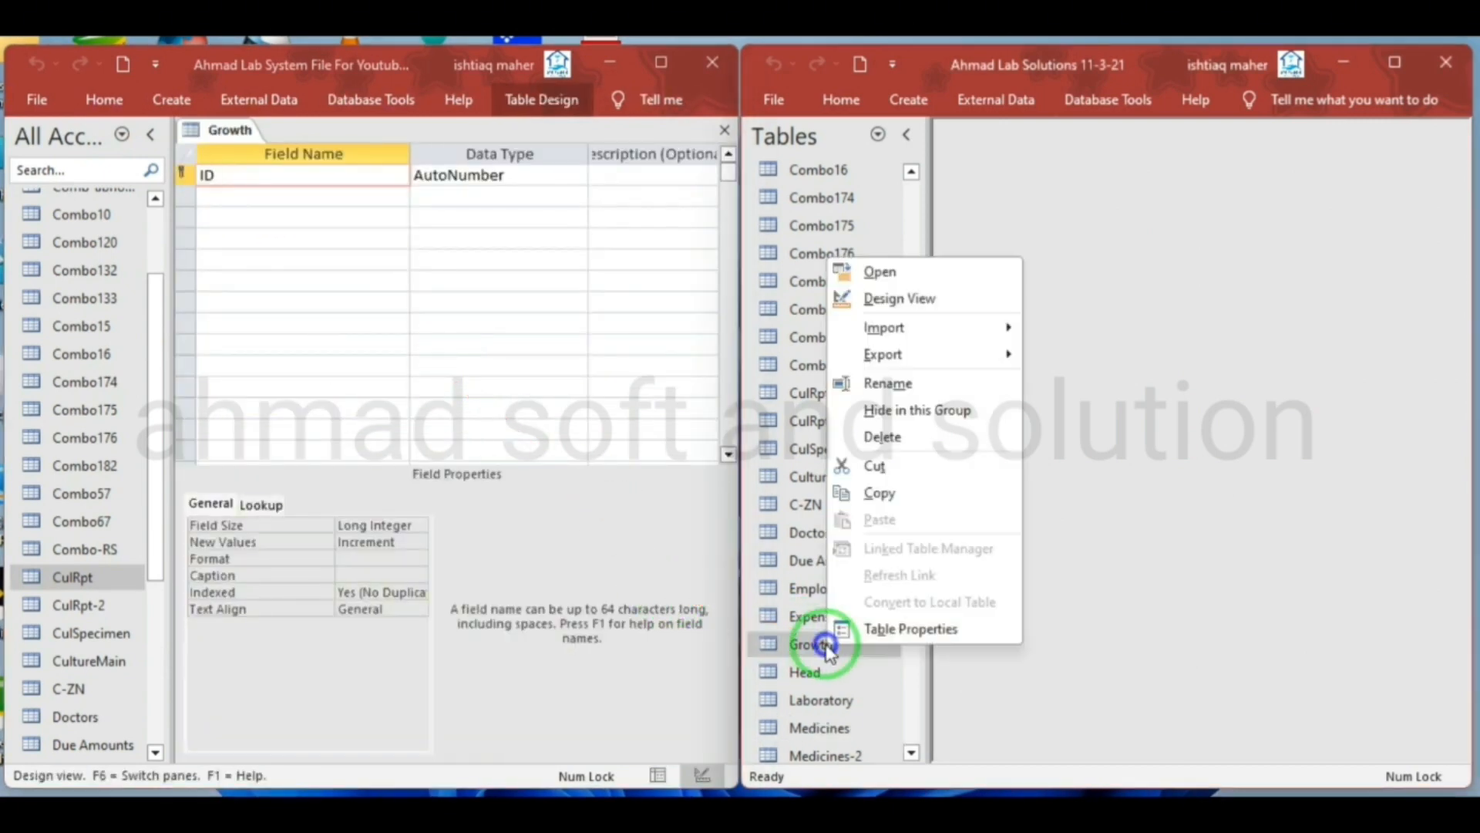
click(899, 299)
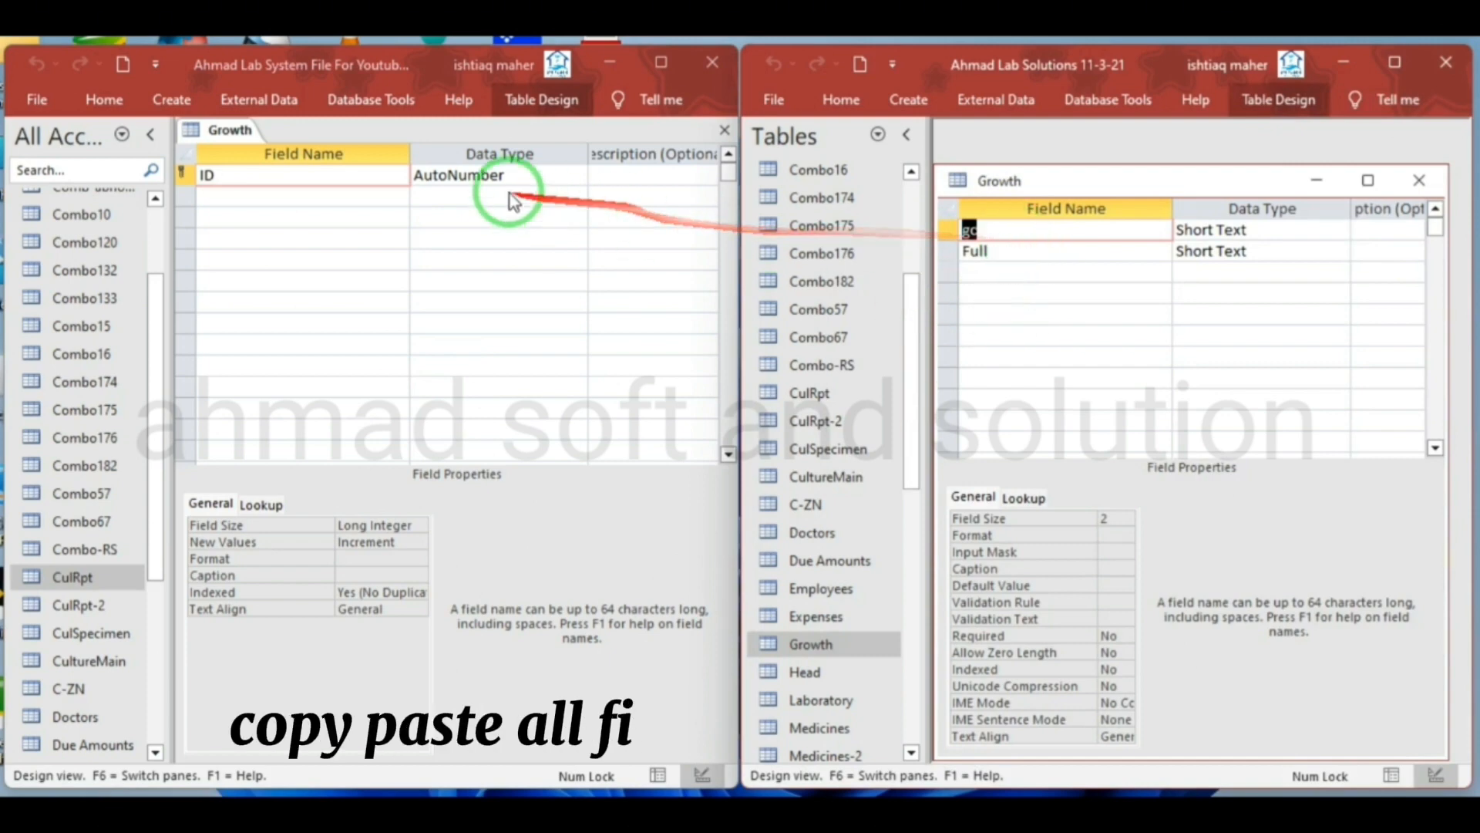
click(237, 196)
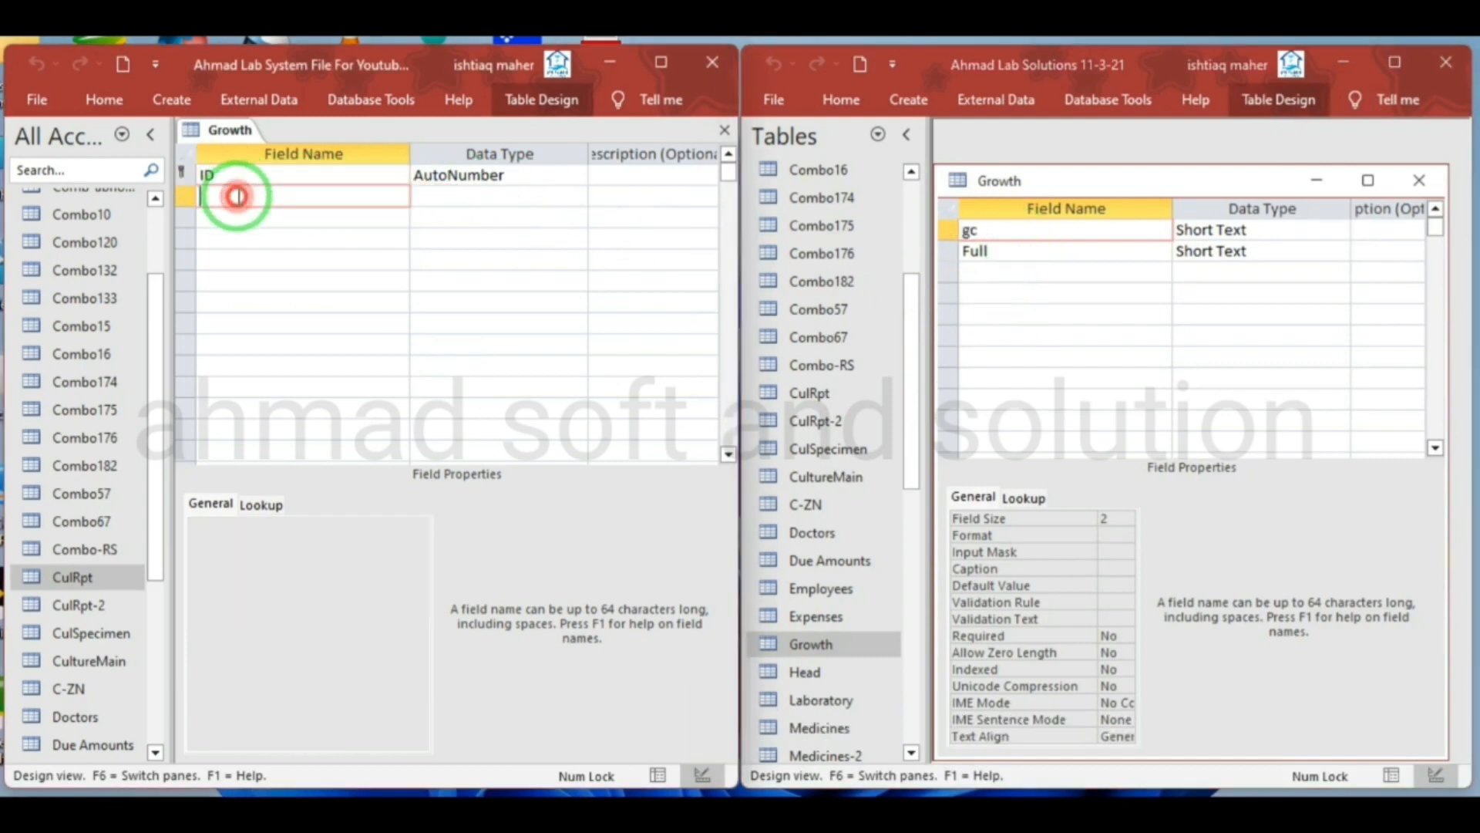
text(gc)
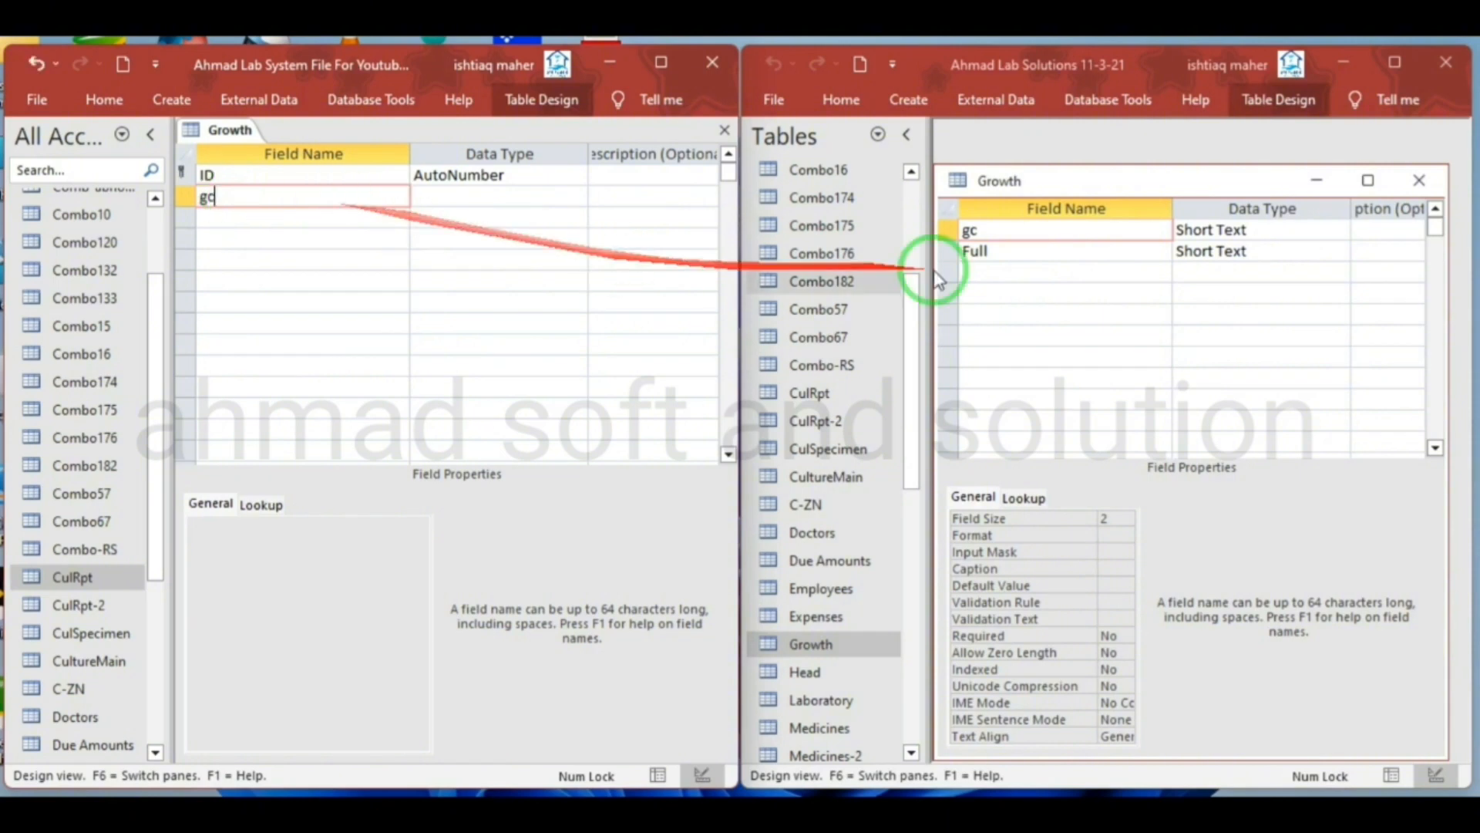
click(1014, 250)
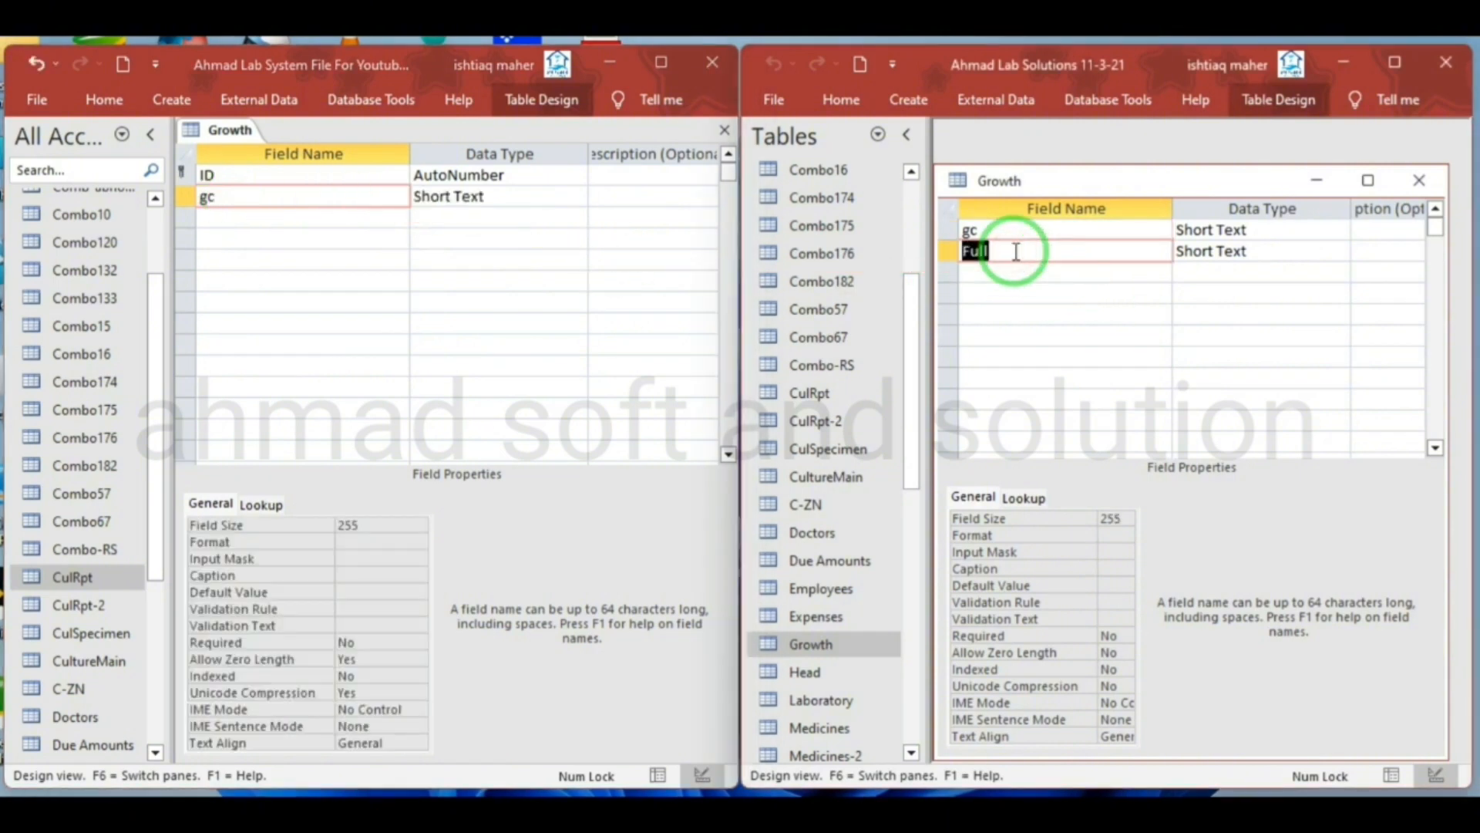
click(257, 216)
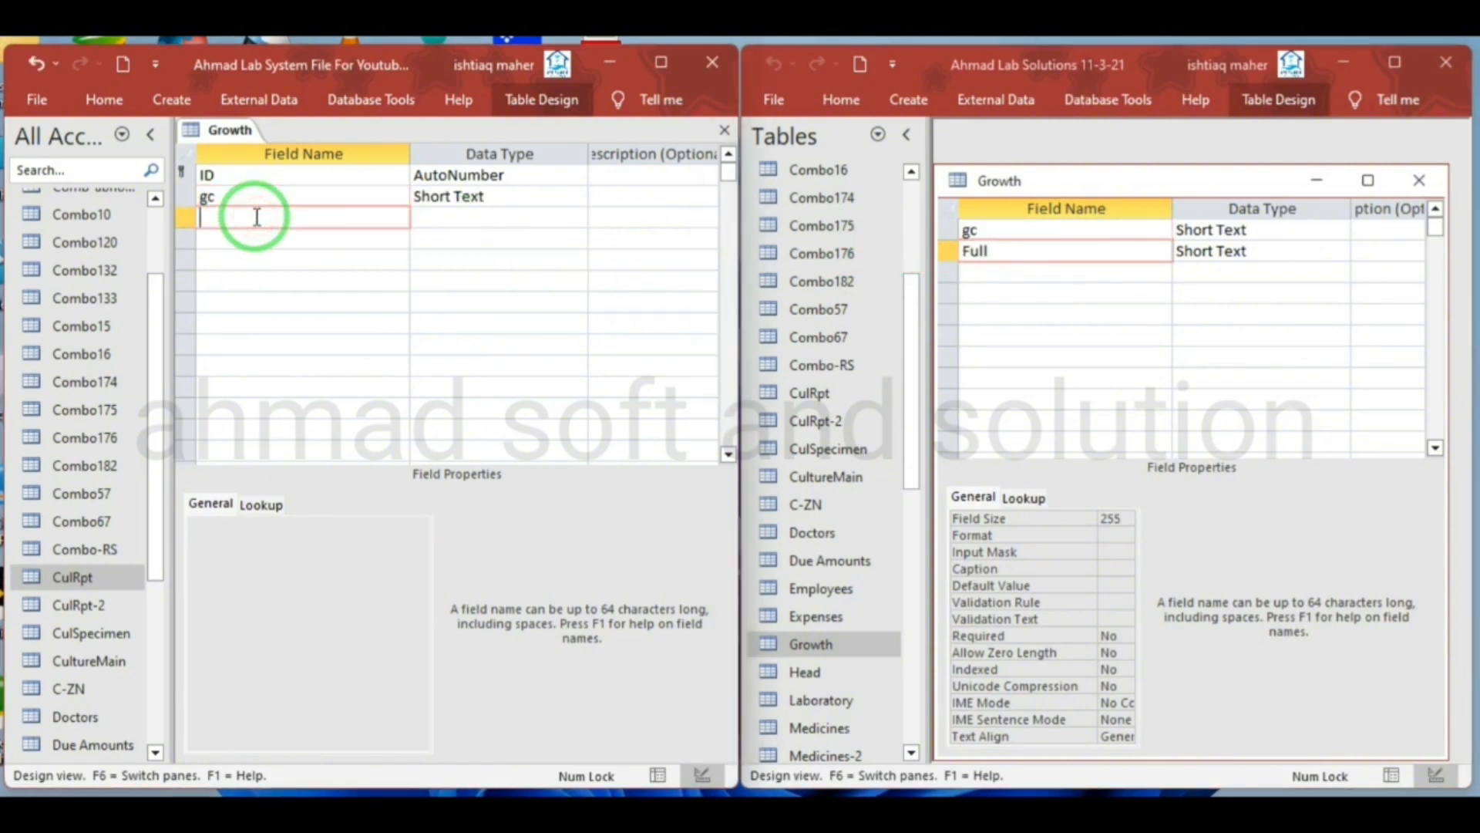
Delete the ID field, including its primary key, from the new Growth table
click(191, 175)
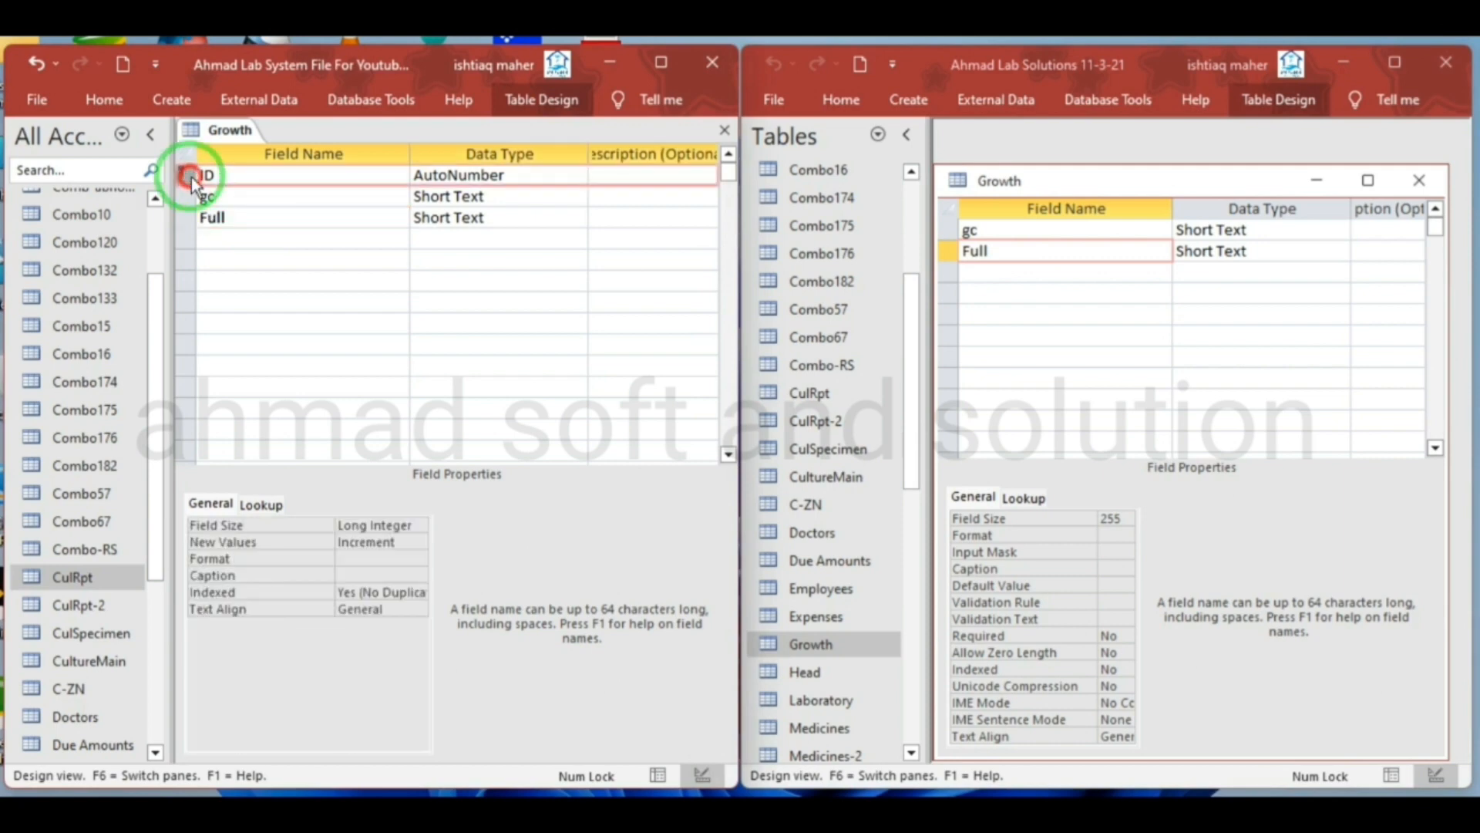
right_click(191, 177)
click(242, 322)
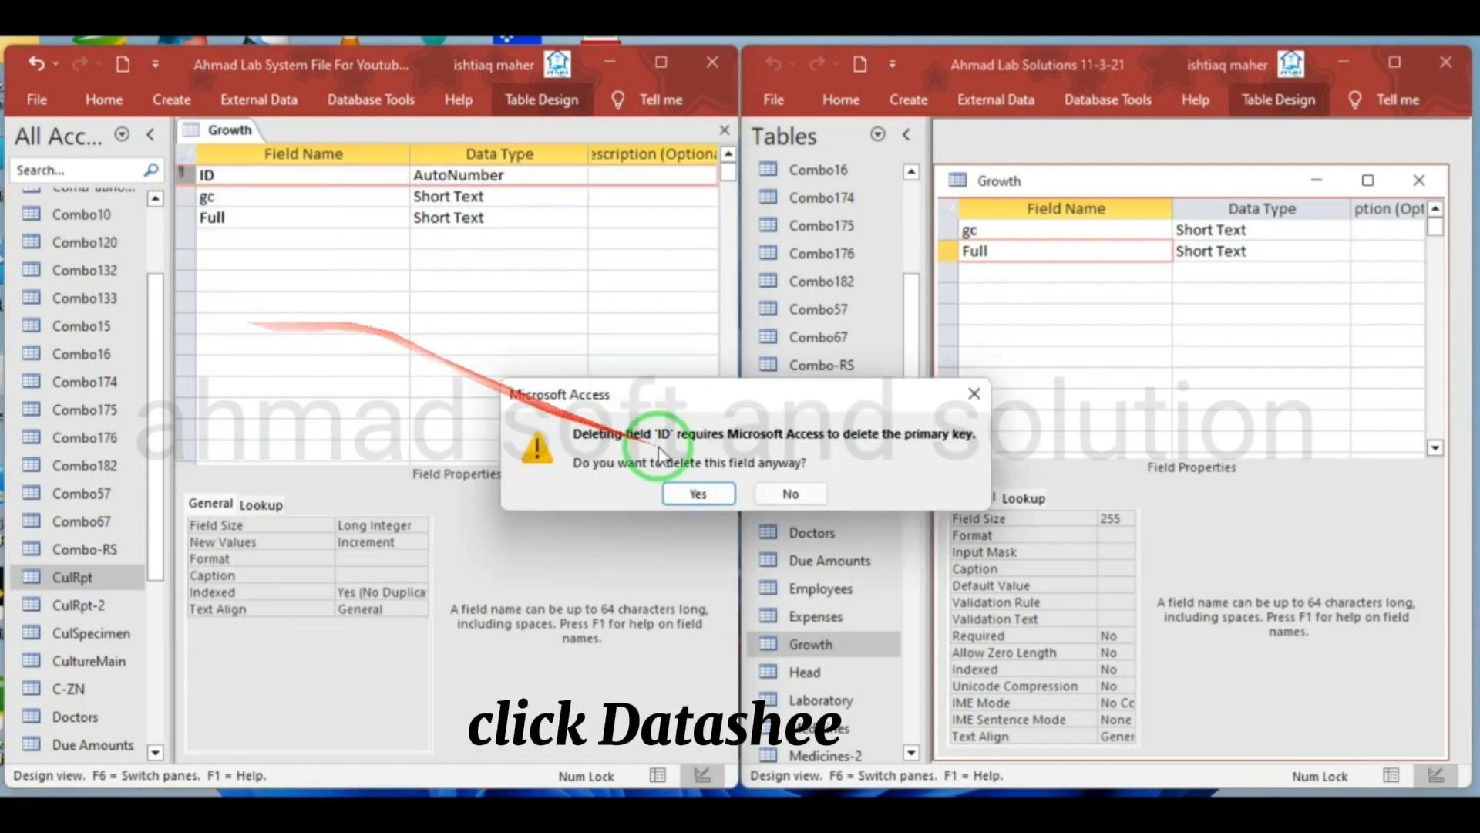
click(689, 494)
Show the source Growth table in Datasheet View, slightly enlarge its window and narrow the gc column
click(989, 183)
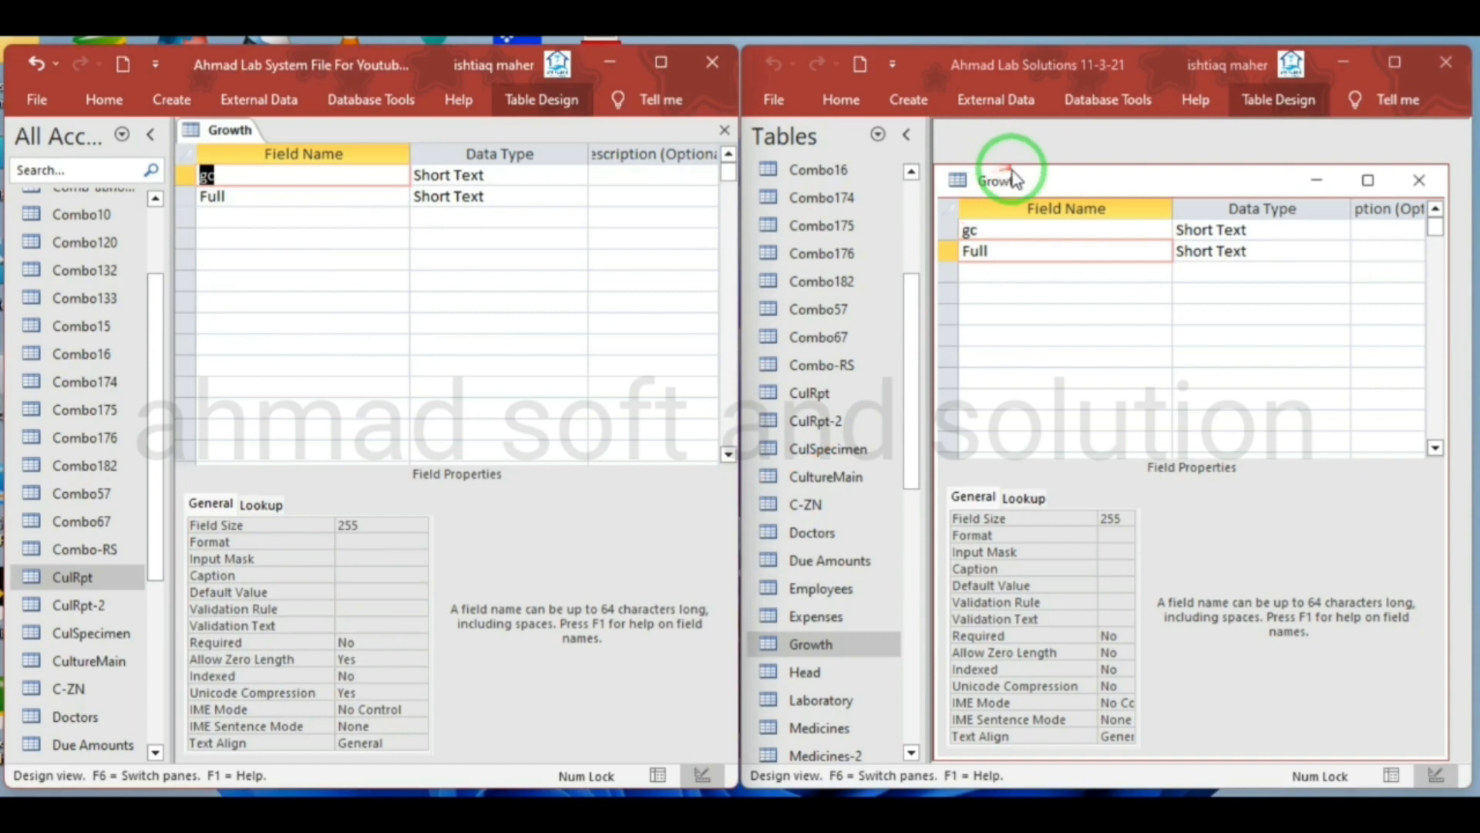
right_click(1002, 175)
click(1041, 194)
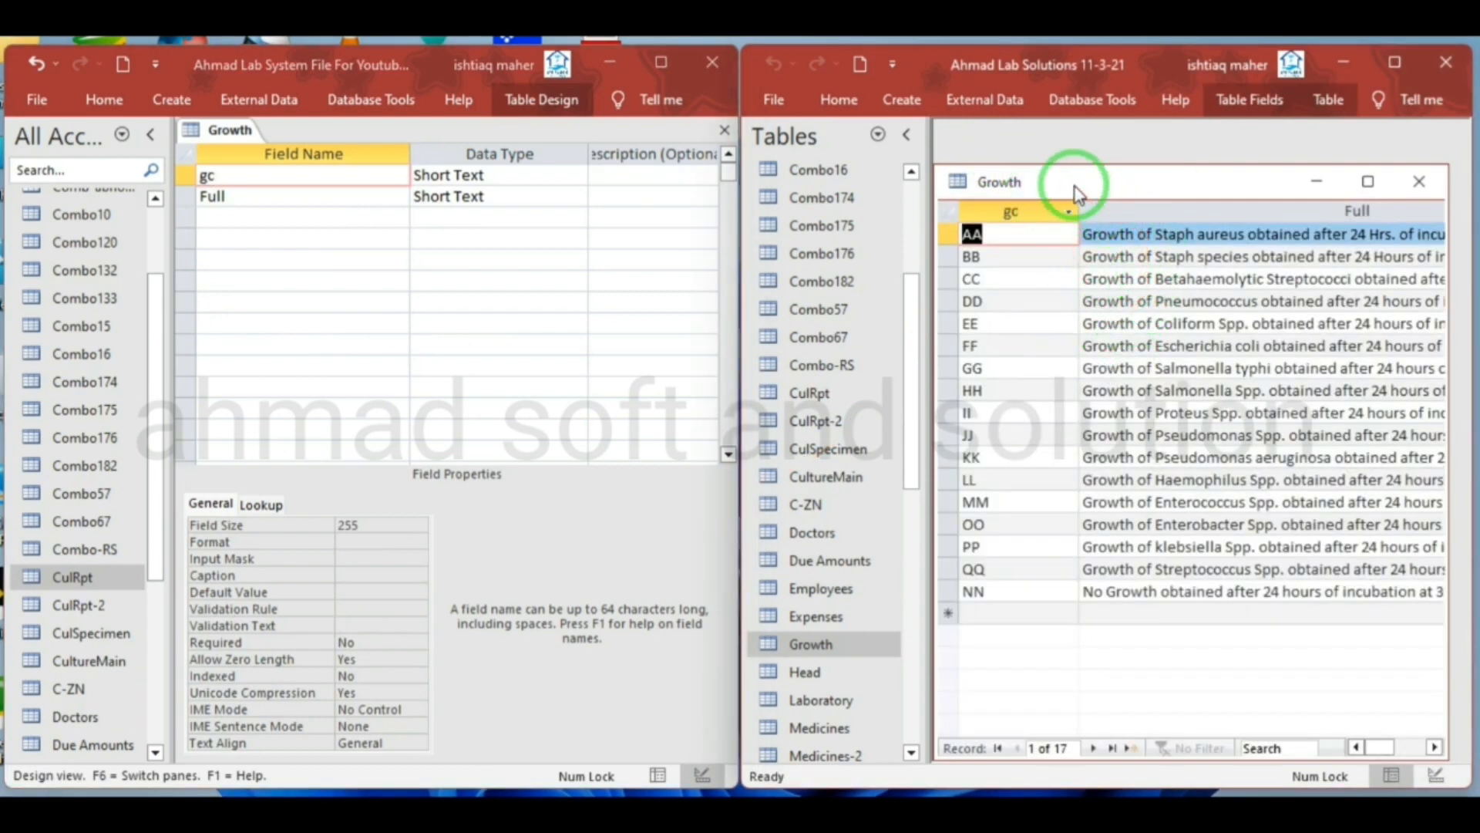
drag(1146, 182, 1140, 143)
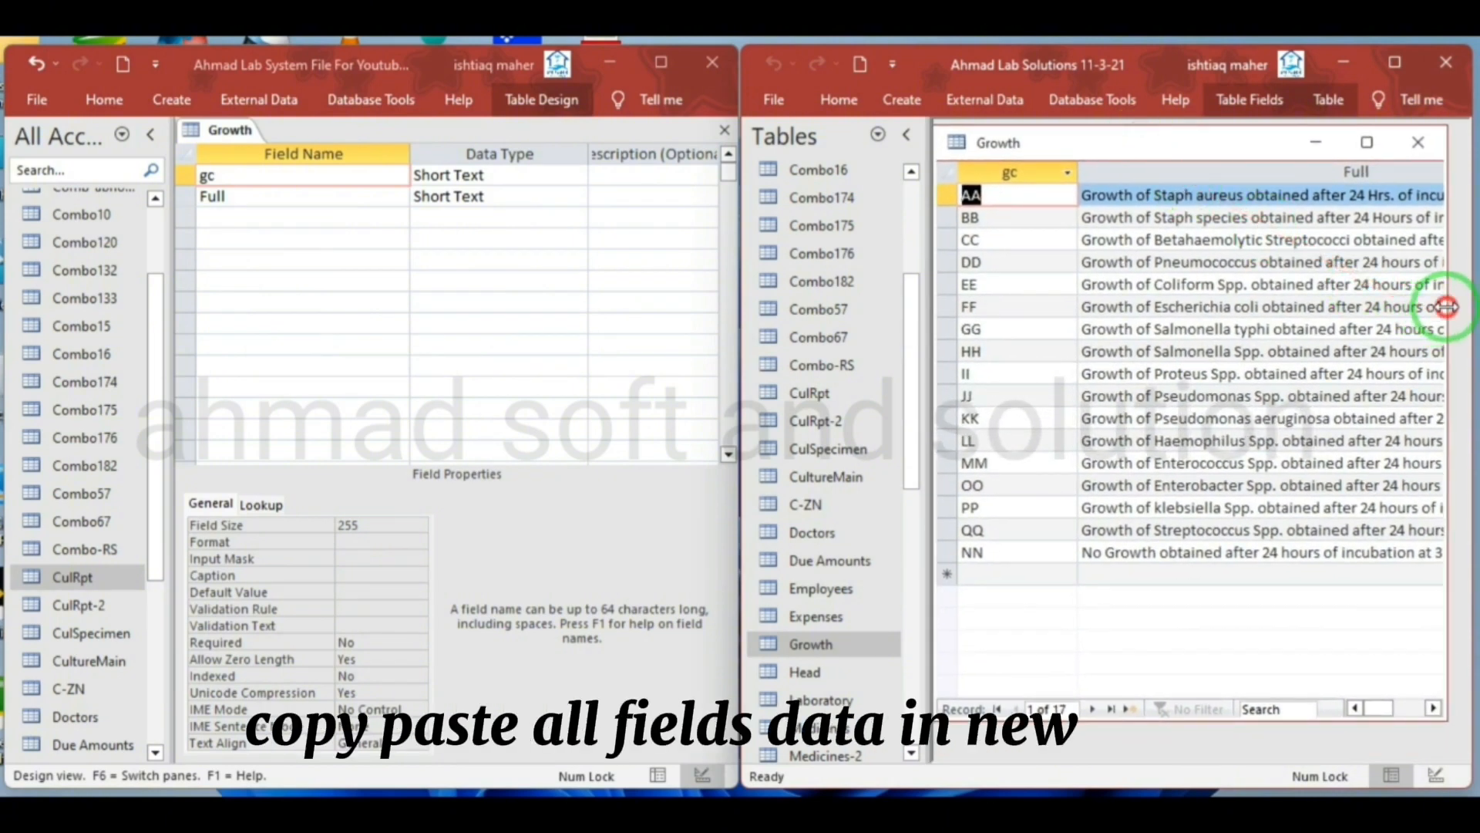
drag(1446, 307, 1460, 307)
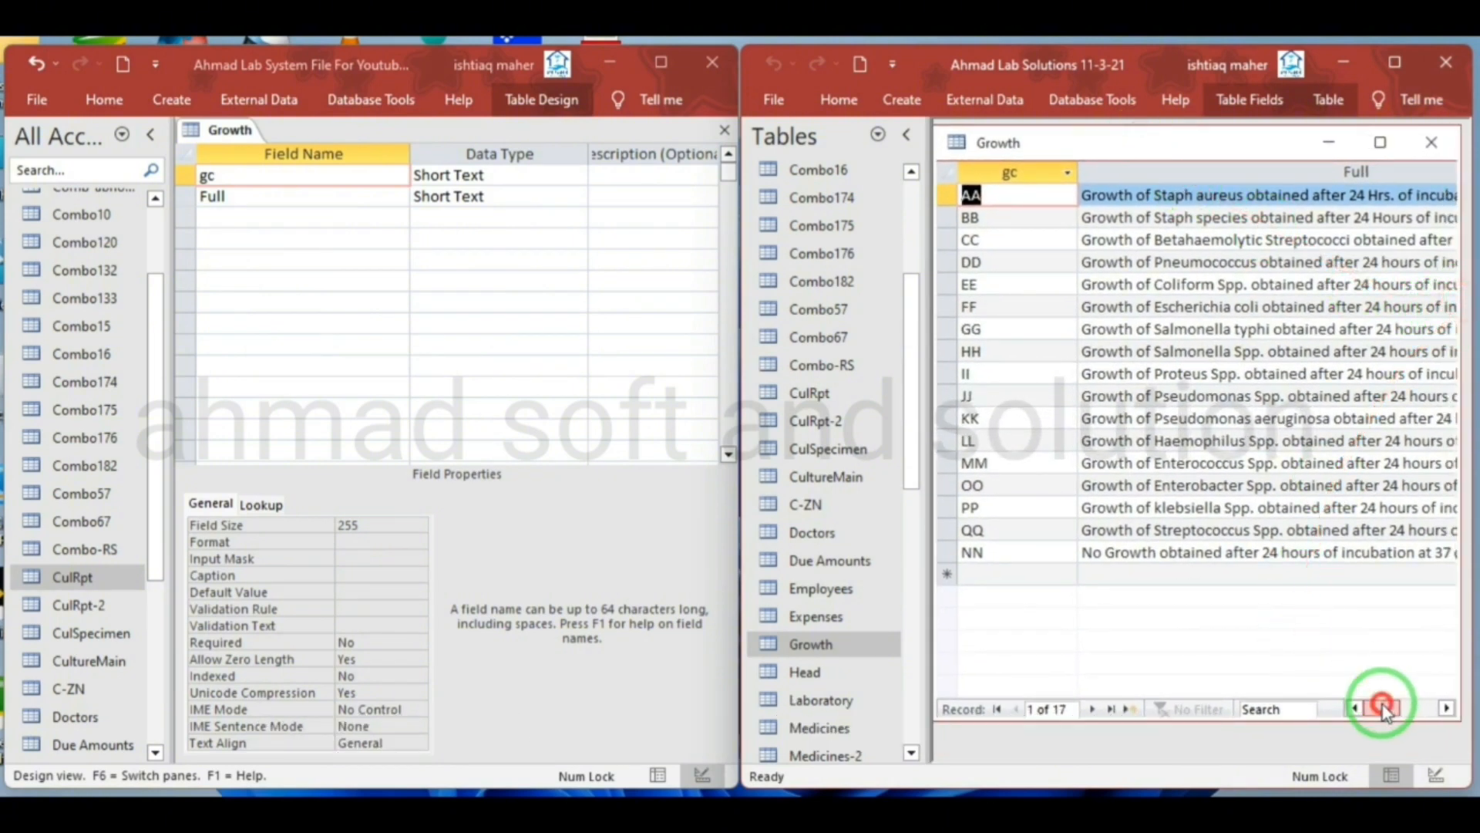
mouse_move(1384, 707)
mouse_down()
mouse_move(1416, 708)
mouse_move(1388, 702)
mouse_up()
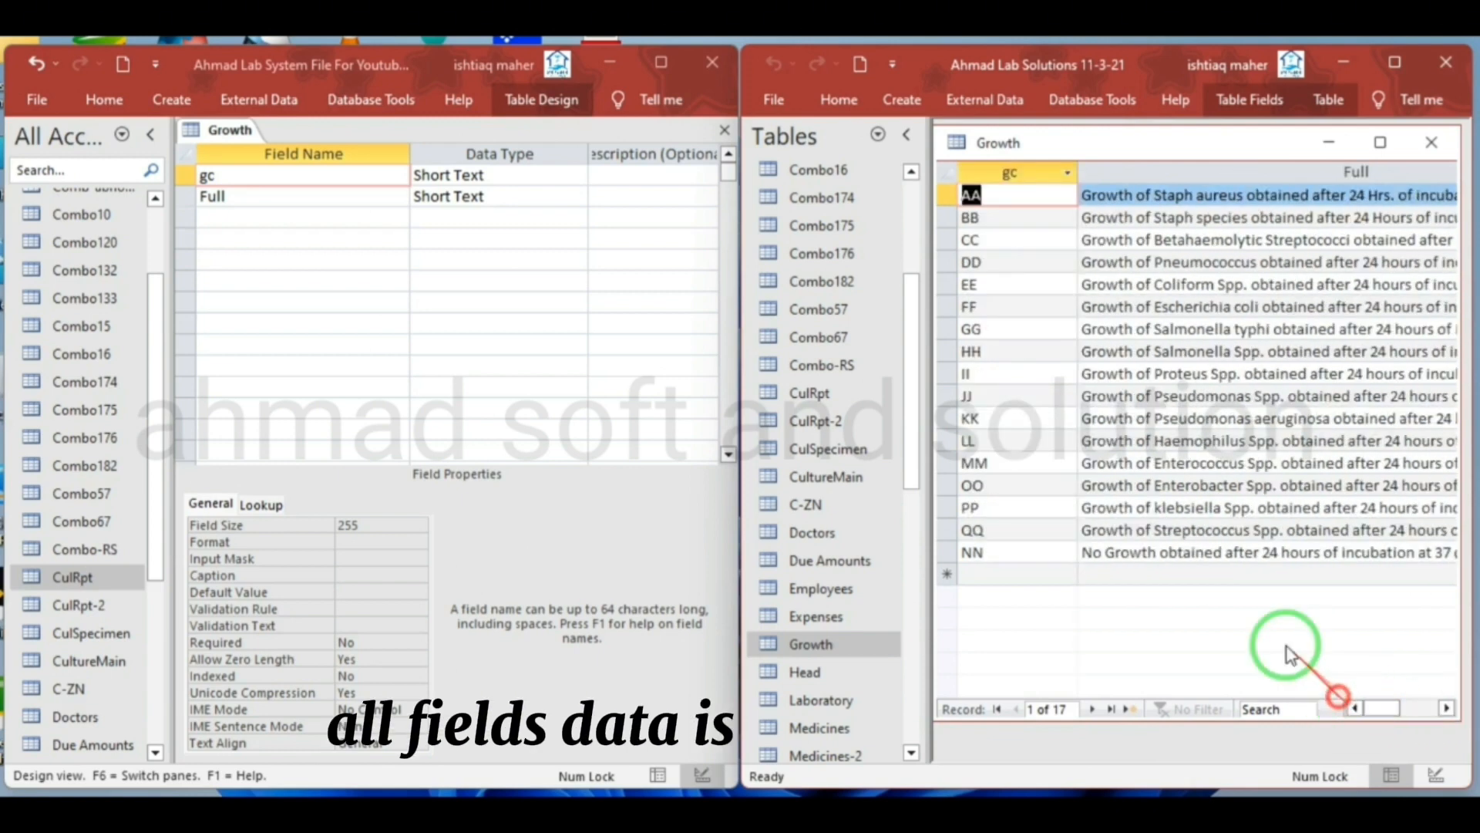
drag(1080, 171, 1021, 174)
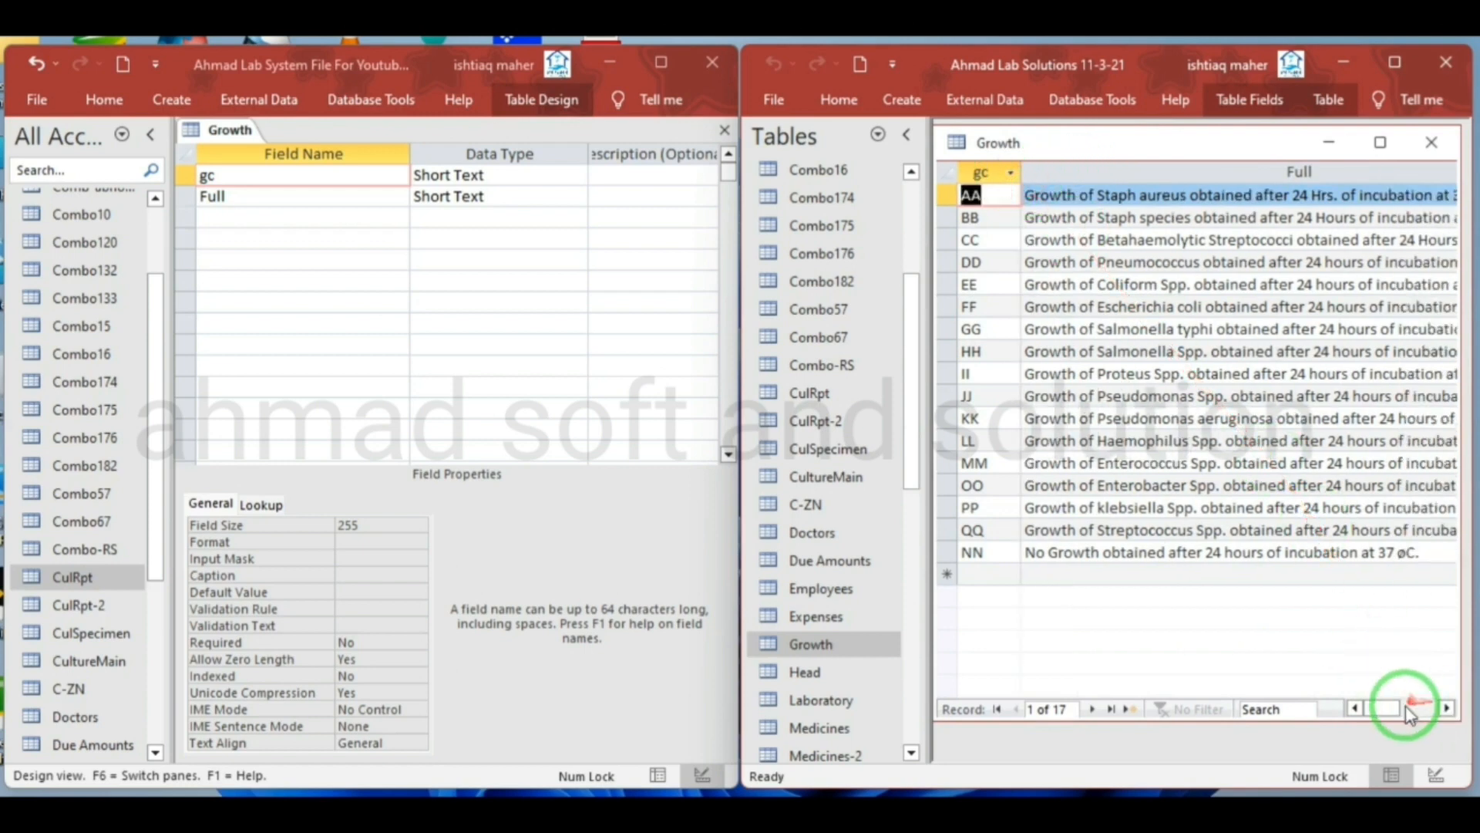
mouse_move(1397, 715)
mouse_down()
mouse_move(1442, 713)
mouse_move(1384, 713)
mouse_up()
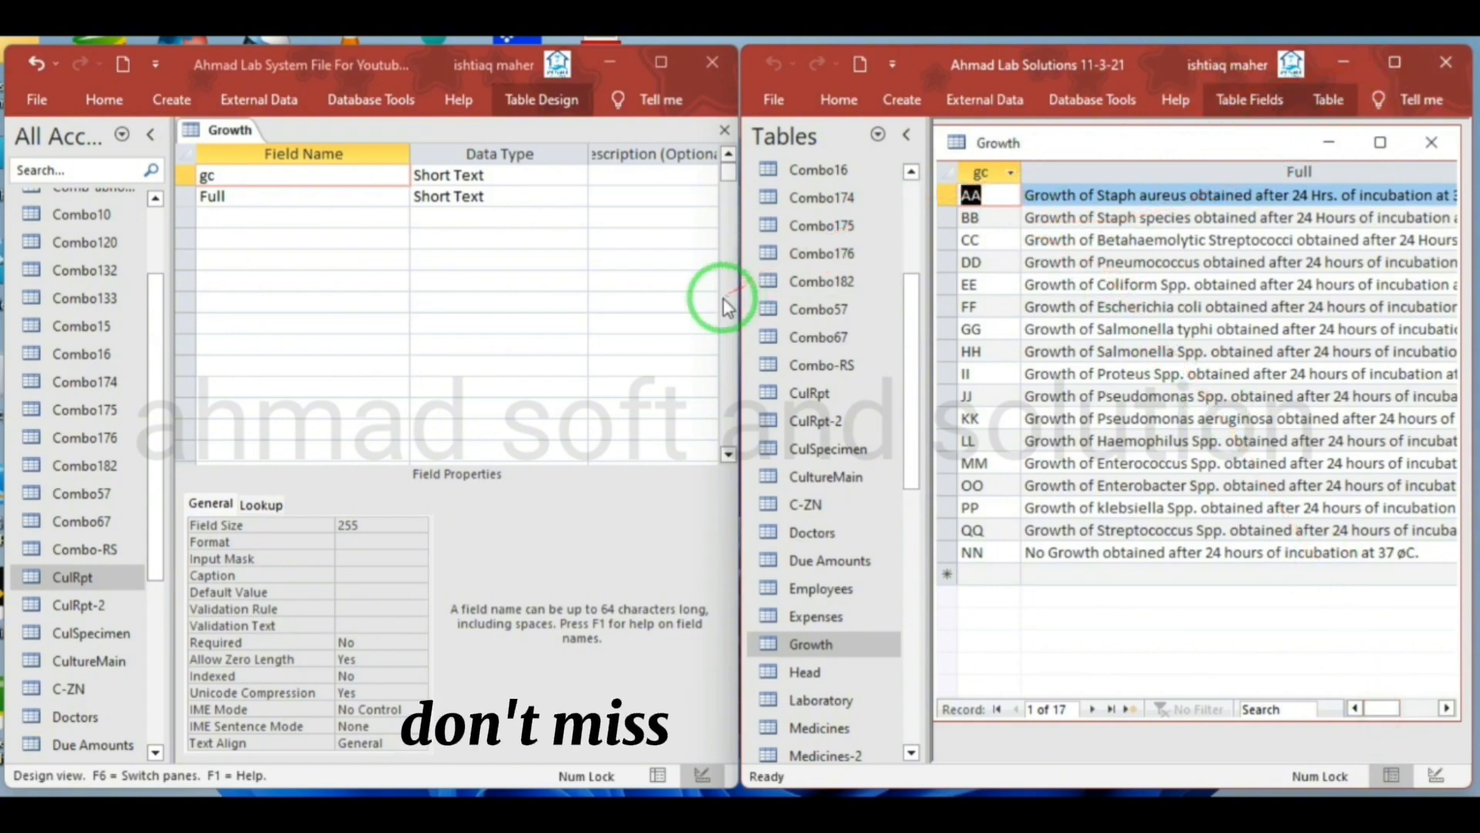
Widen the Ahmad Lab Solutions 11-3-21 window, its Growth datasheet and the Full column to fit the complete texts
drag(736, 305, 346, 299)
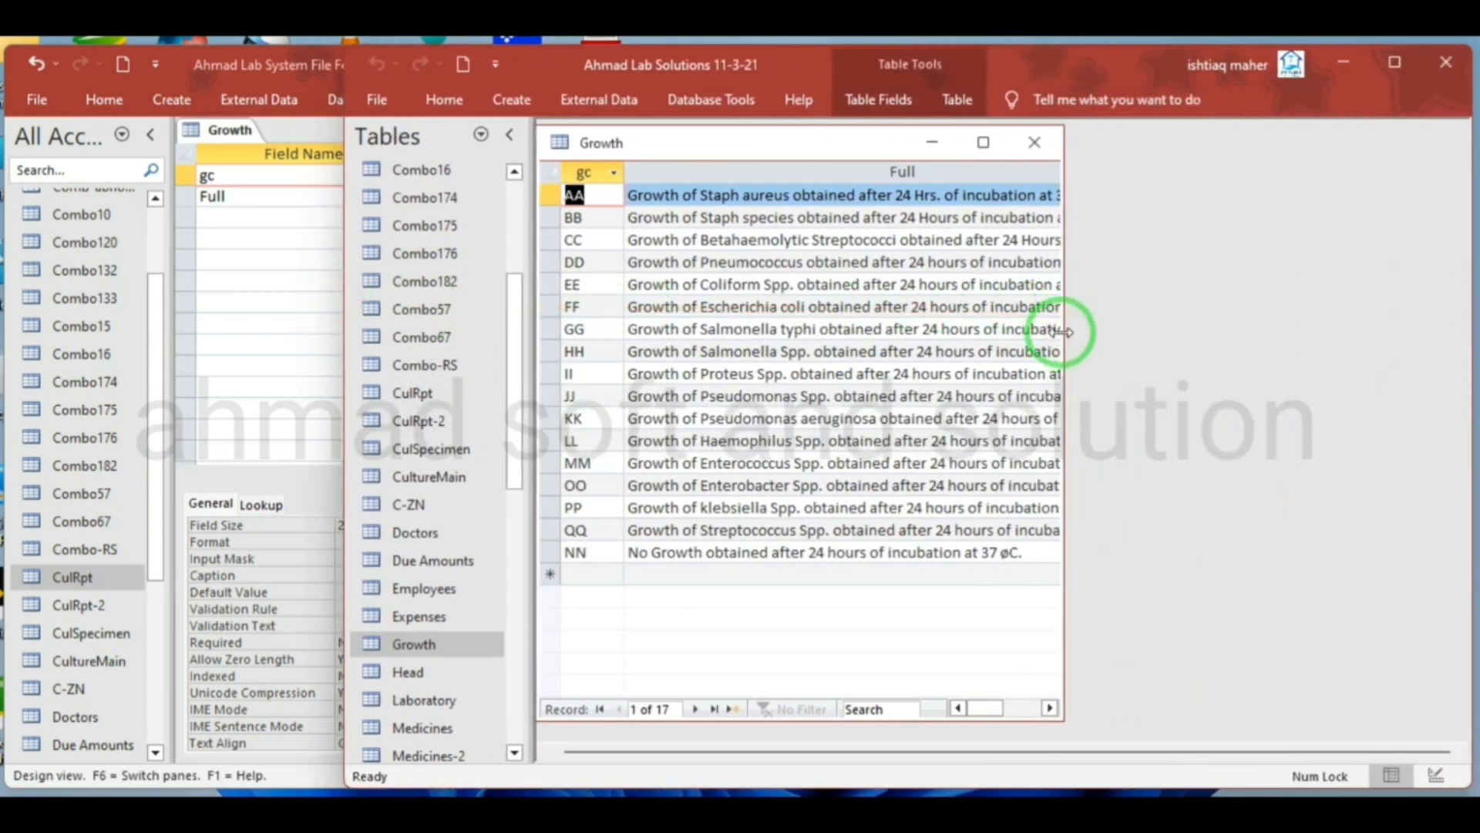
drag(1063, 332, 1329, 333)
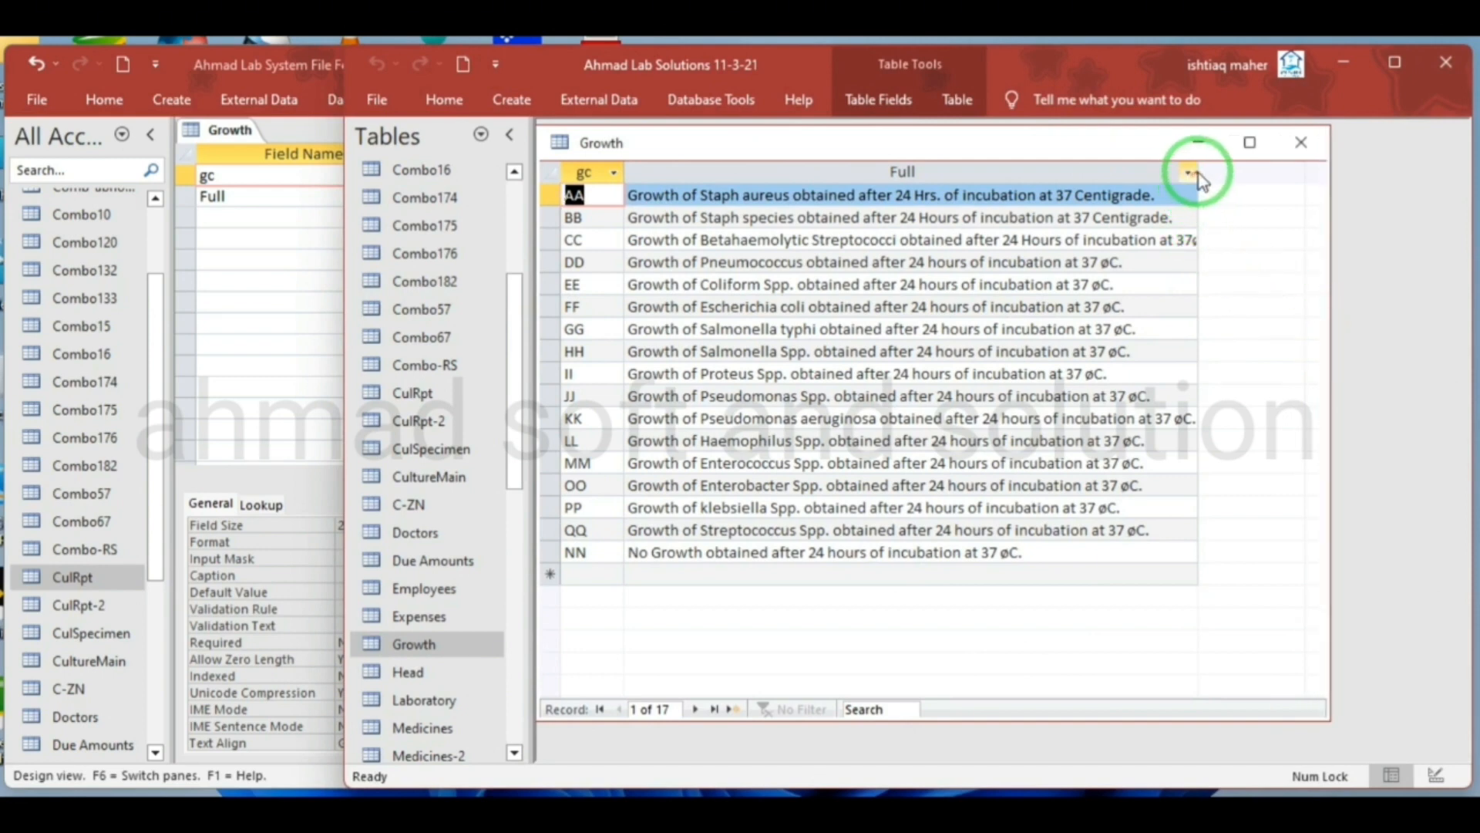
drag(1198, 171, 1257, 175)
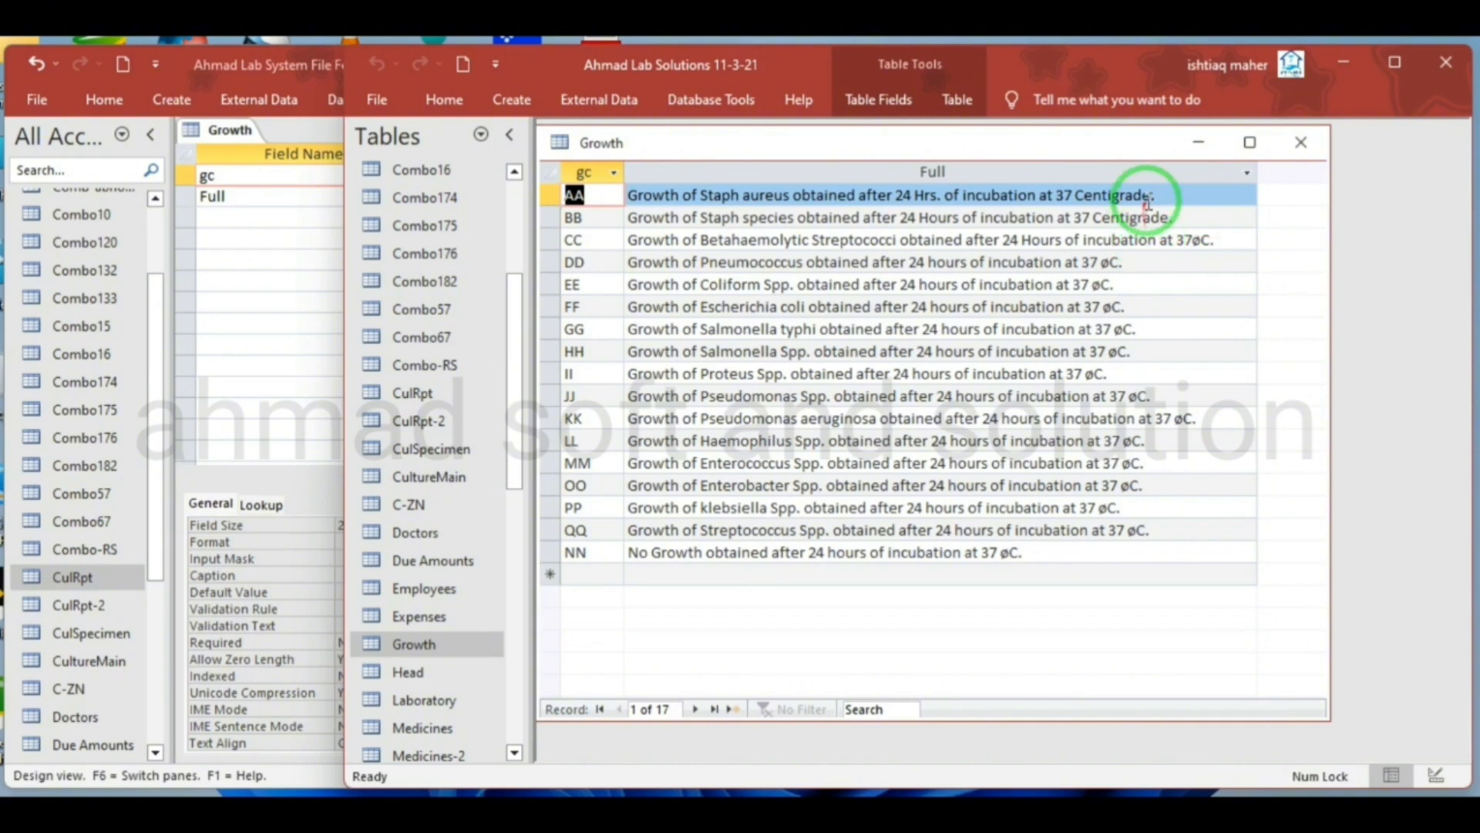
Copy the Full text of source record AA, and save the new Growth table while switching it to Datasheet View
click(1186, 196)
drag(1185, 197, 617, 198)
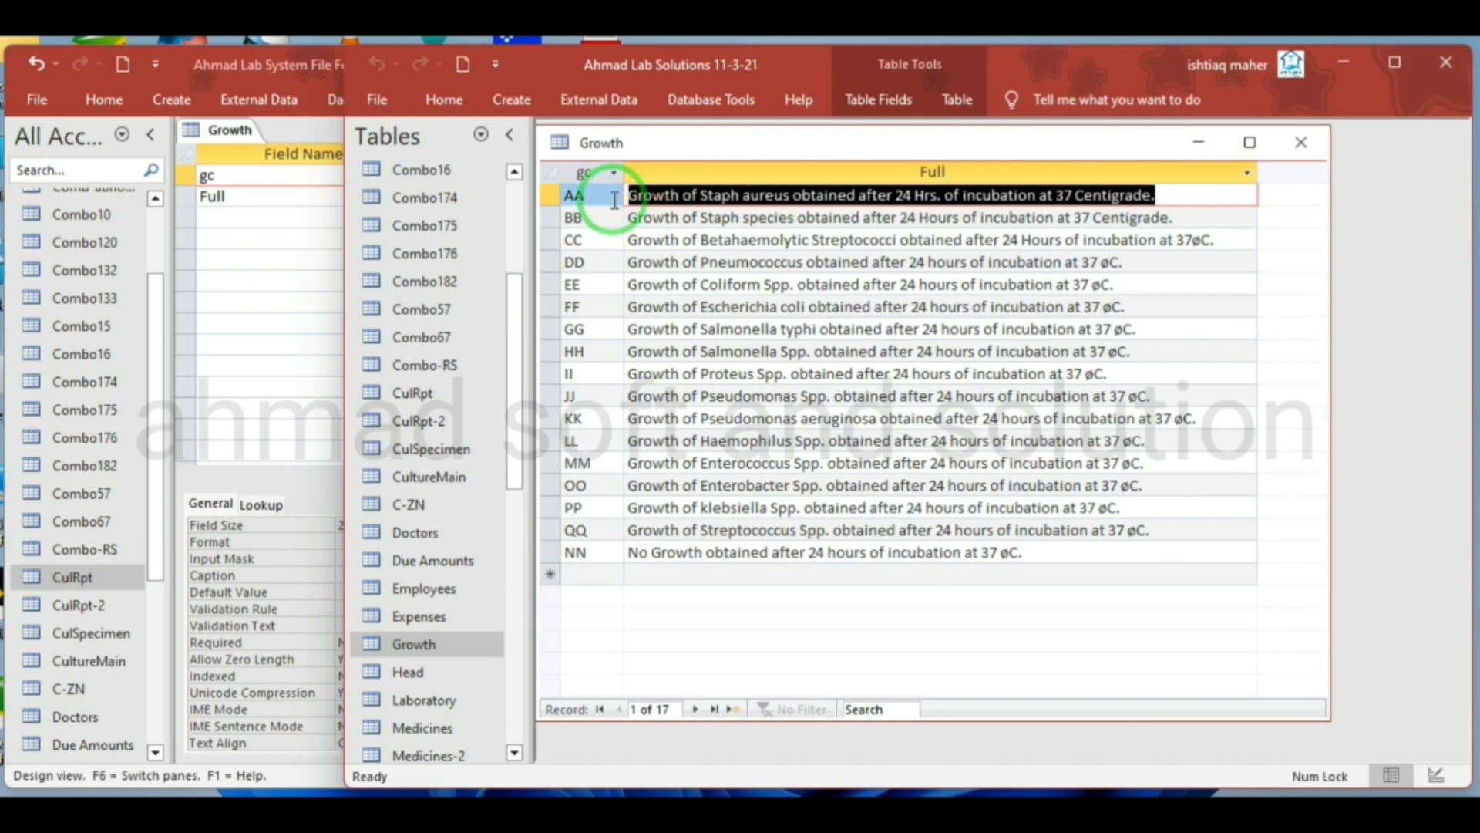
right_click(228, 133)
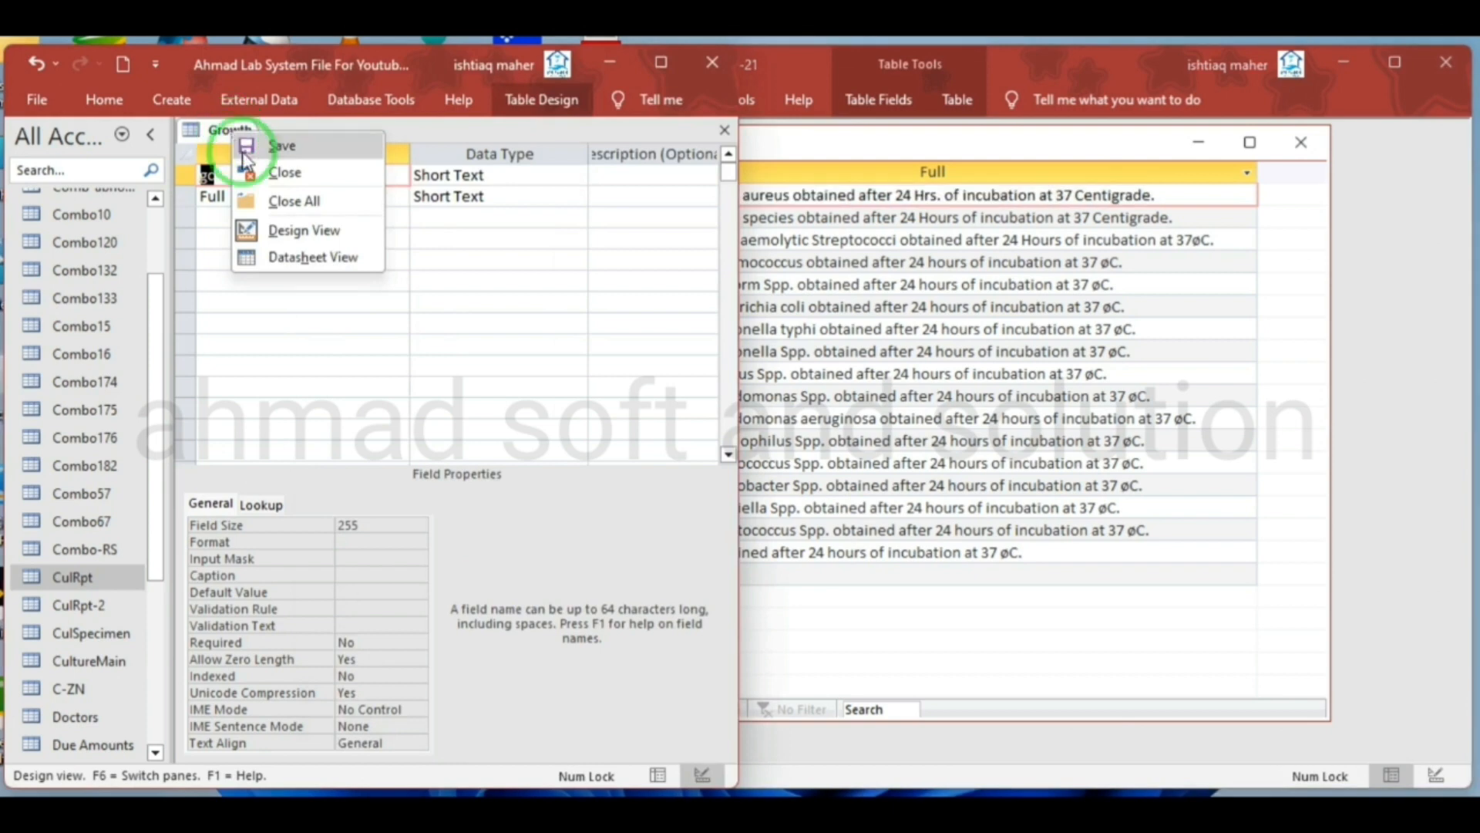
click(262, 257)
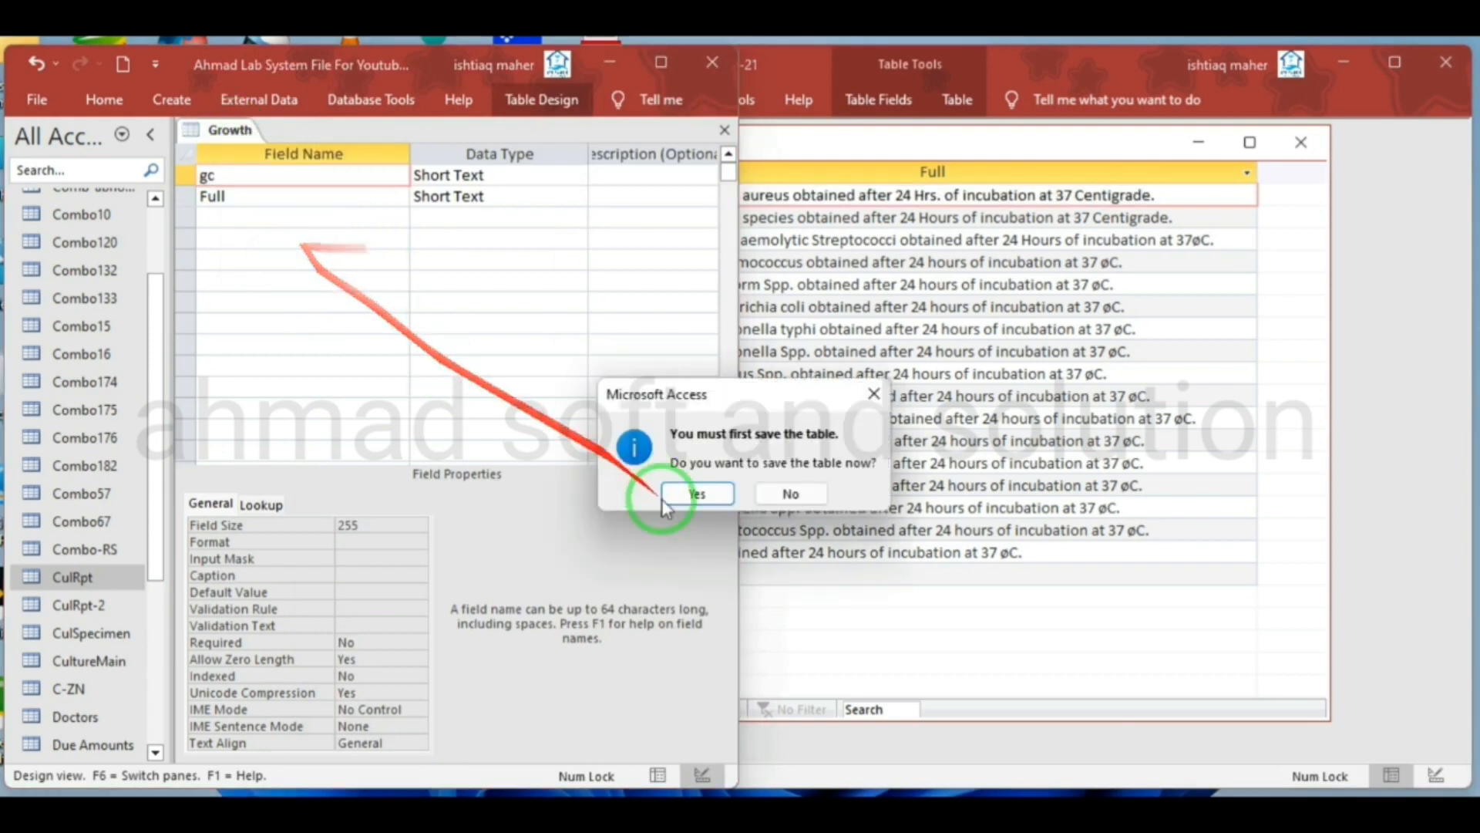
click(694, 494)
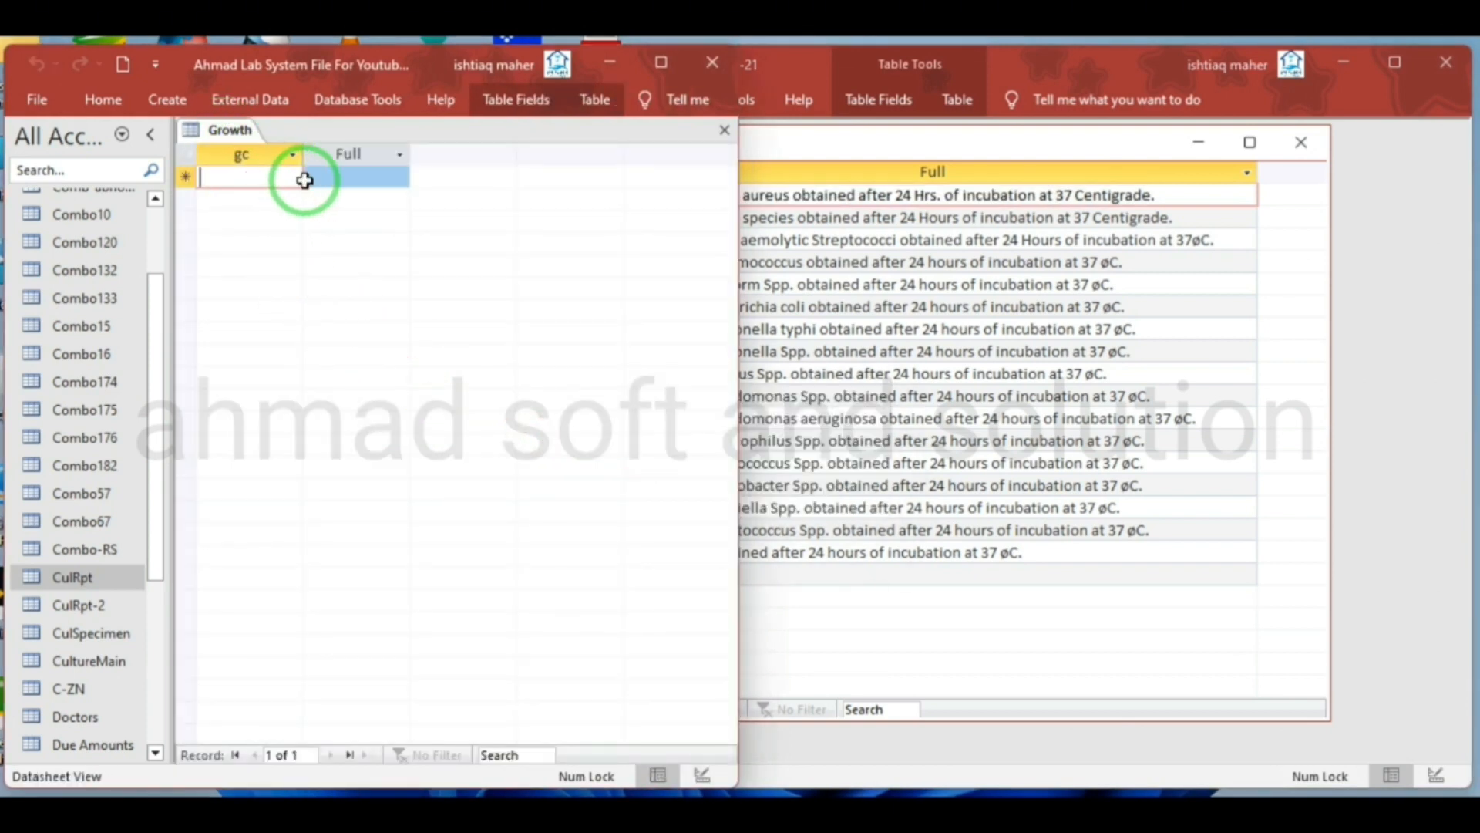
Fill the new Growth table's first record with gc AA and the copied Staph aureus text, and widen the Full column
click(329, 181)
click(203, 179)
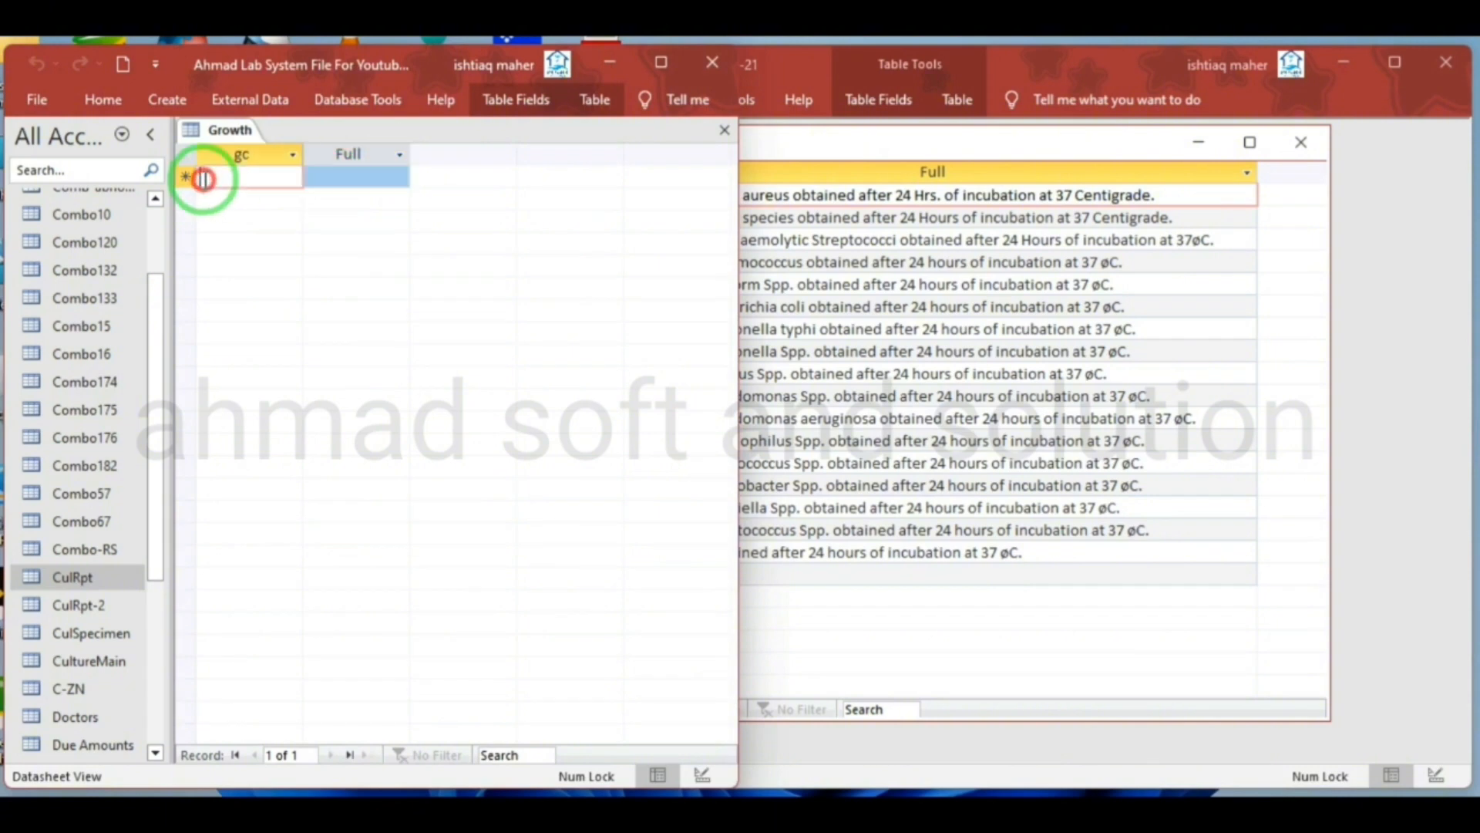
text(SA)
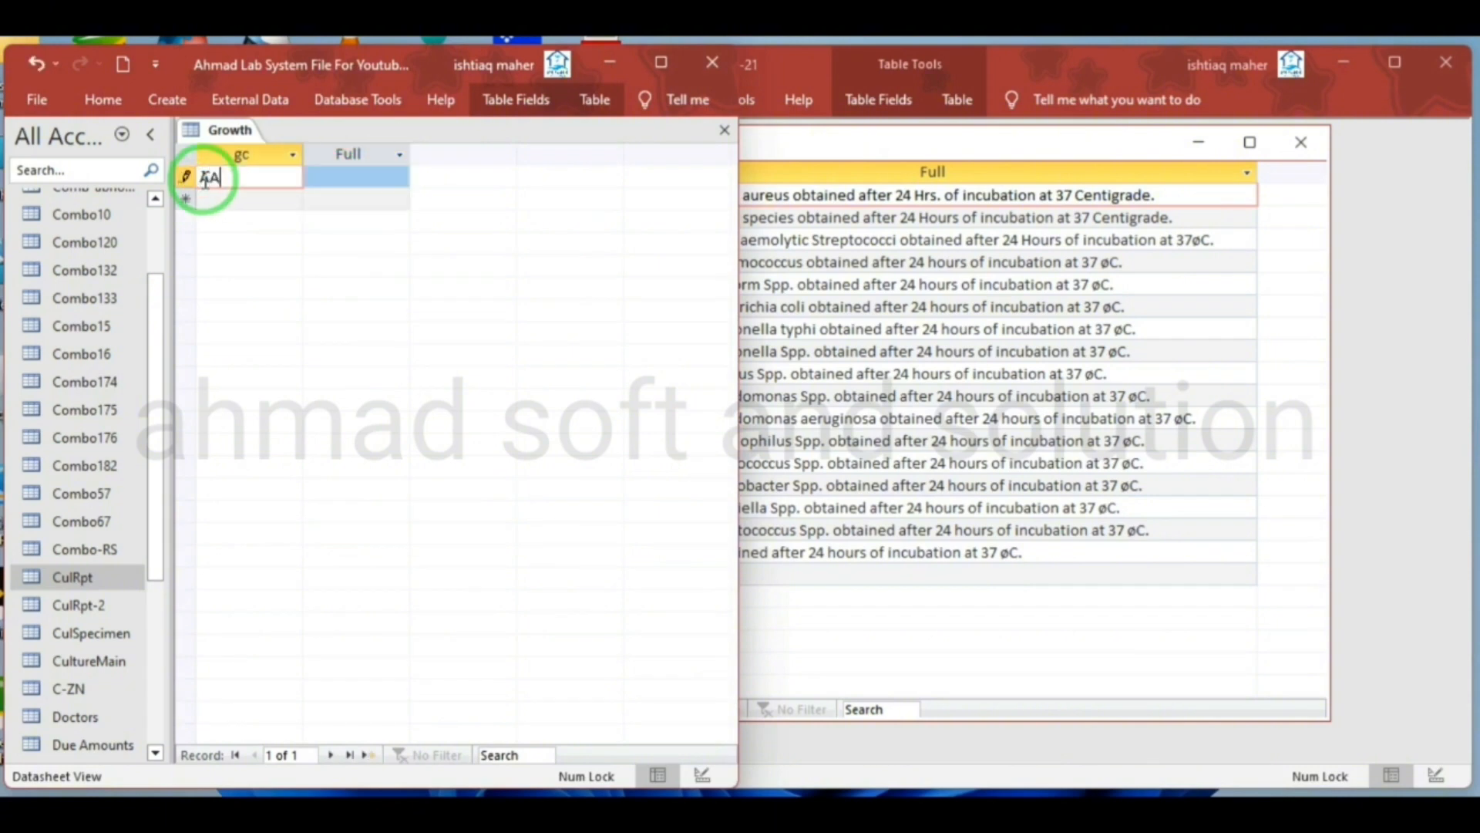
click(337, 177)
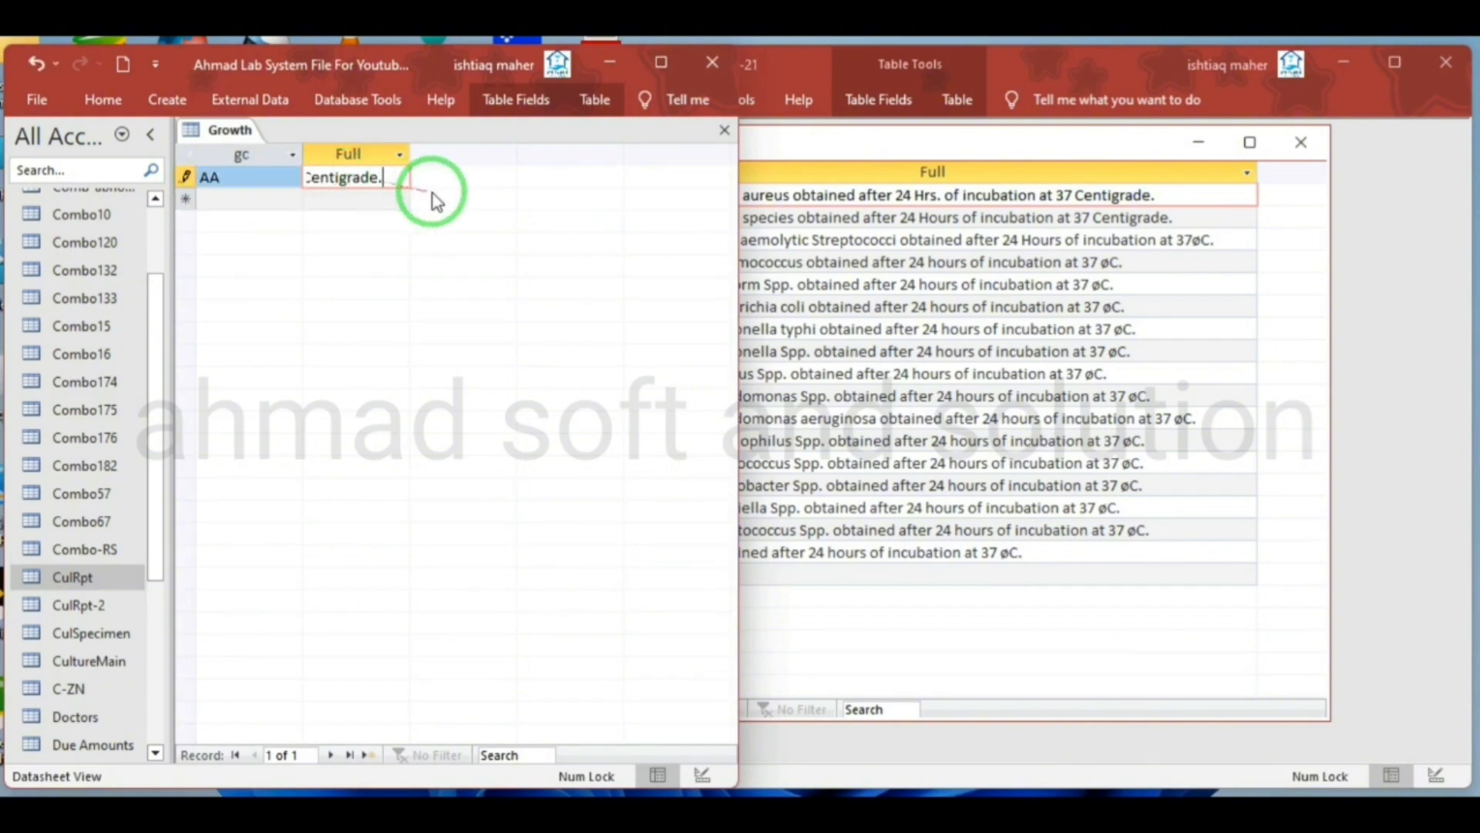
drag(415, 156, 733, 150)
Copy the gc codes BB, CC and DD from the source Growth table into the next three records of the new Growth table
click(856, 143)
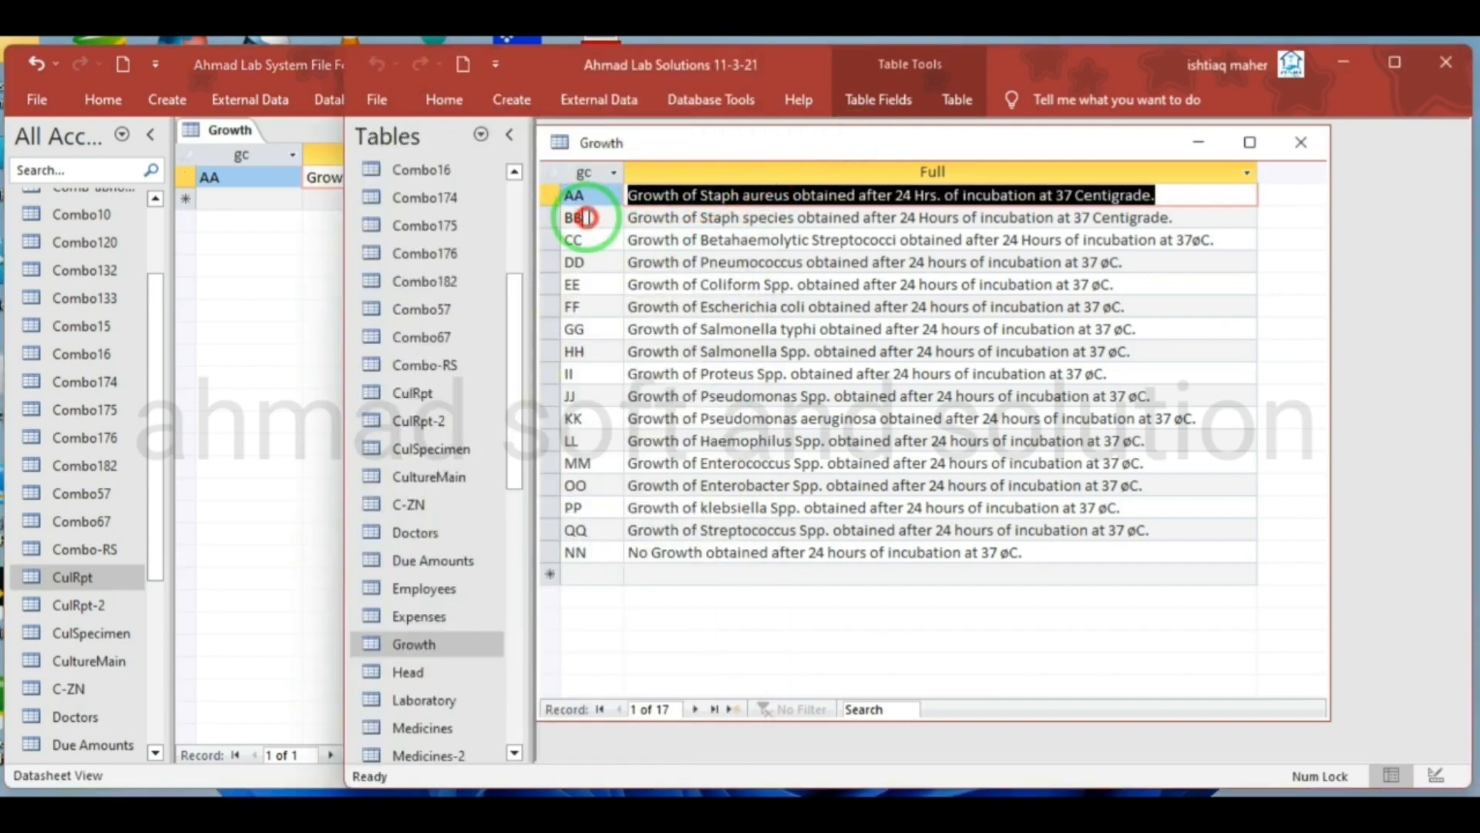
click(556, 224)
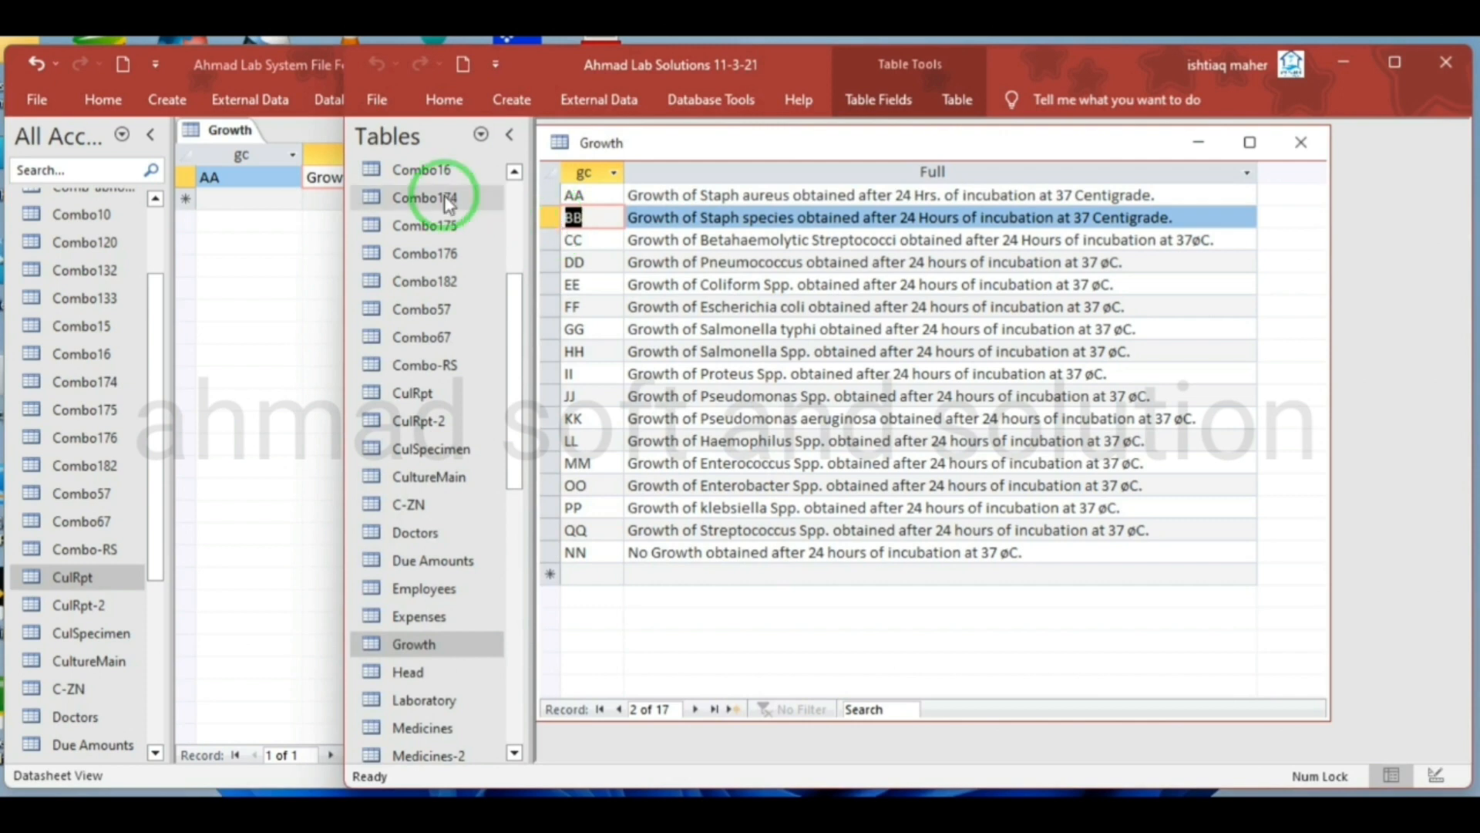
click(256, 204)
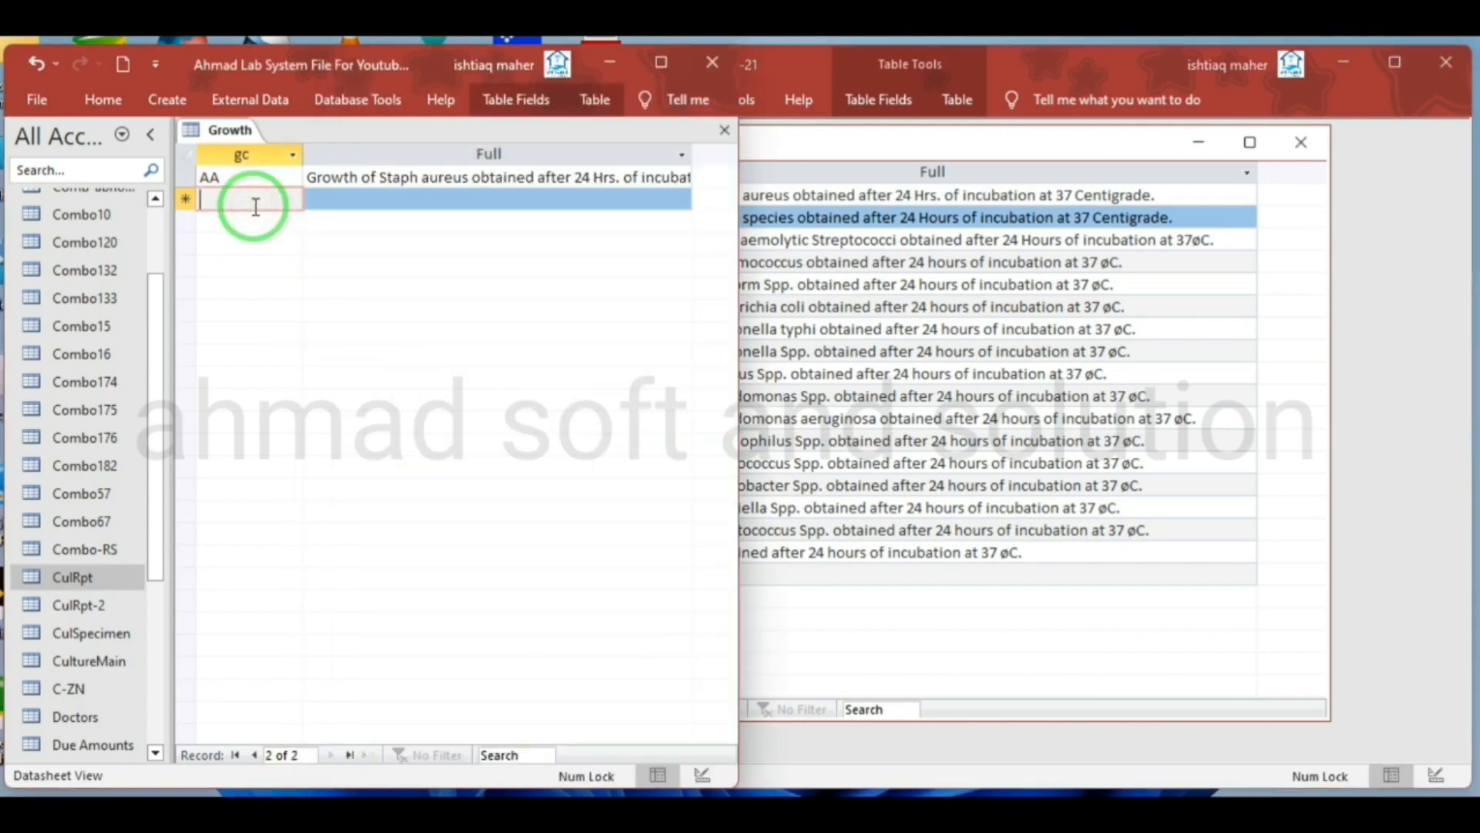
text(BB)
click(793, 142)
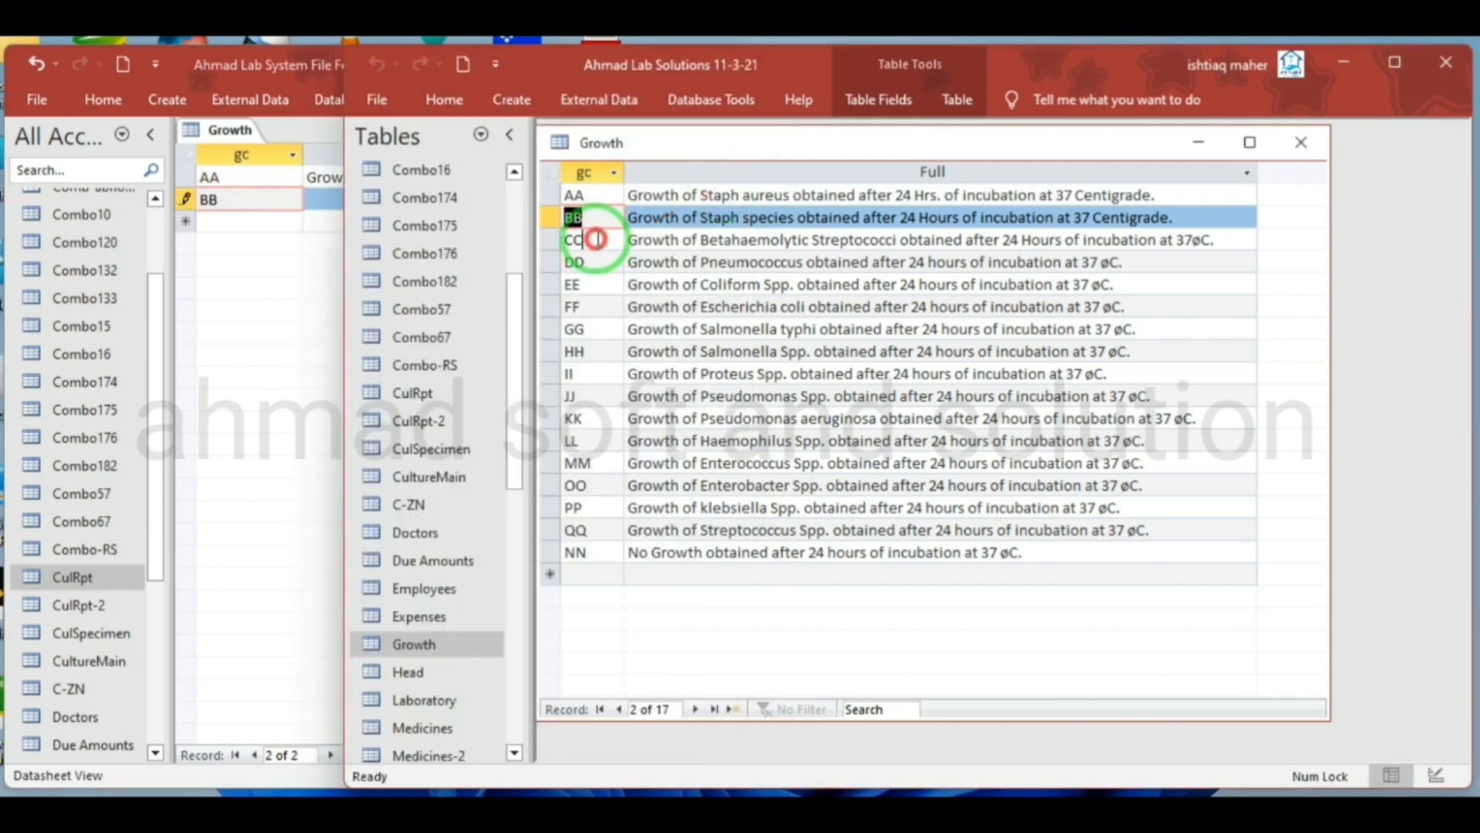
click(550, 240)
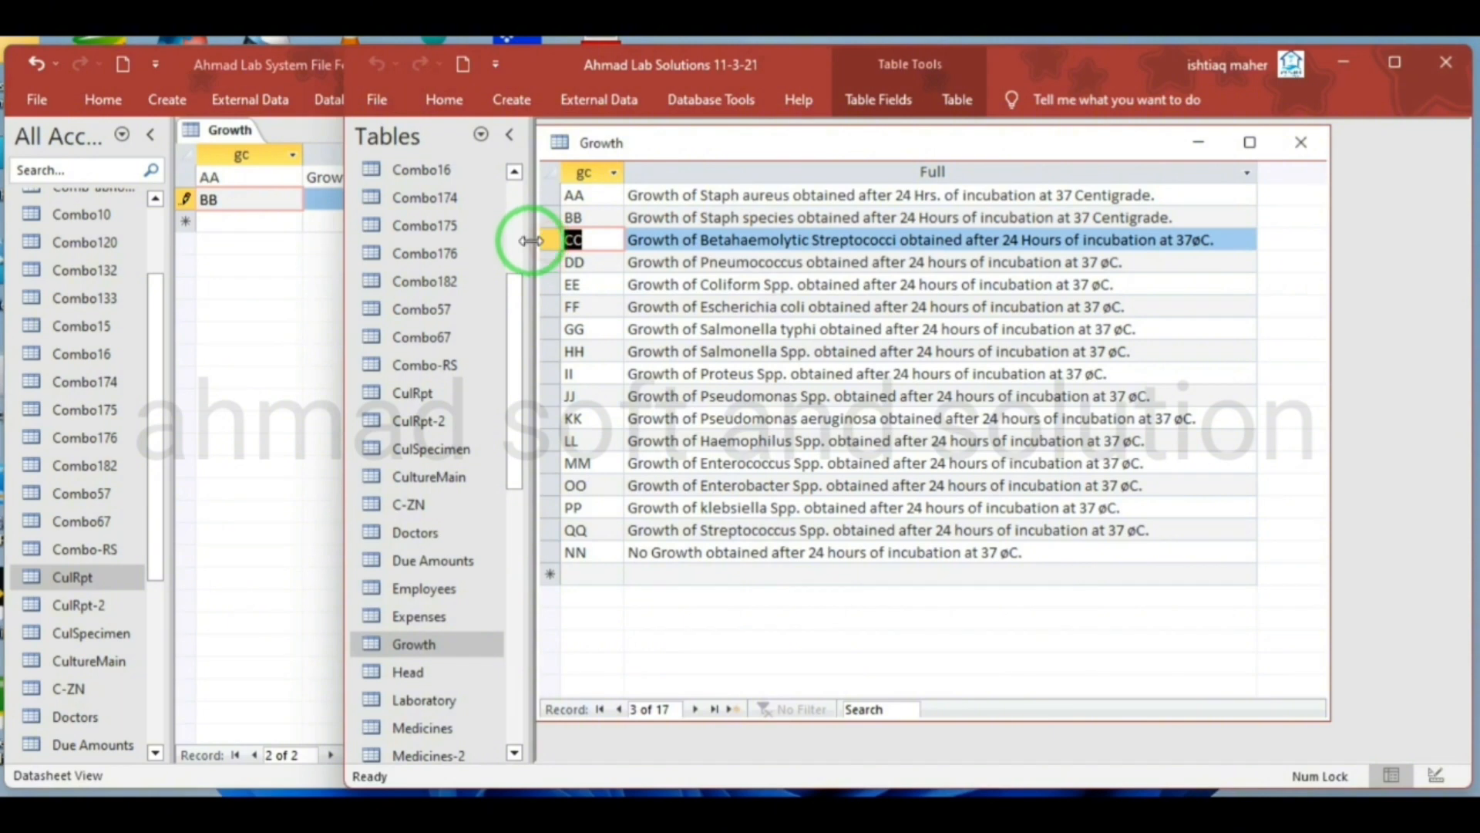
click(247, 161)
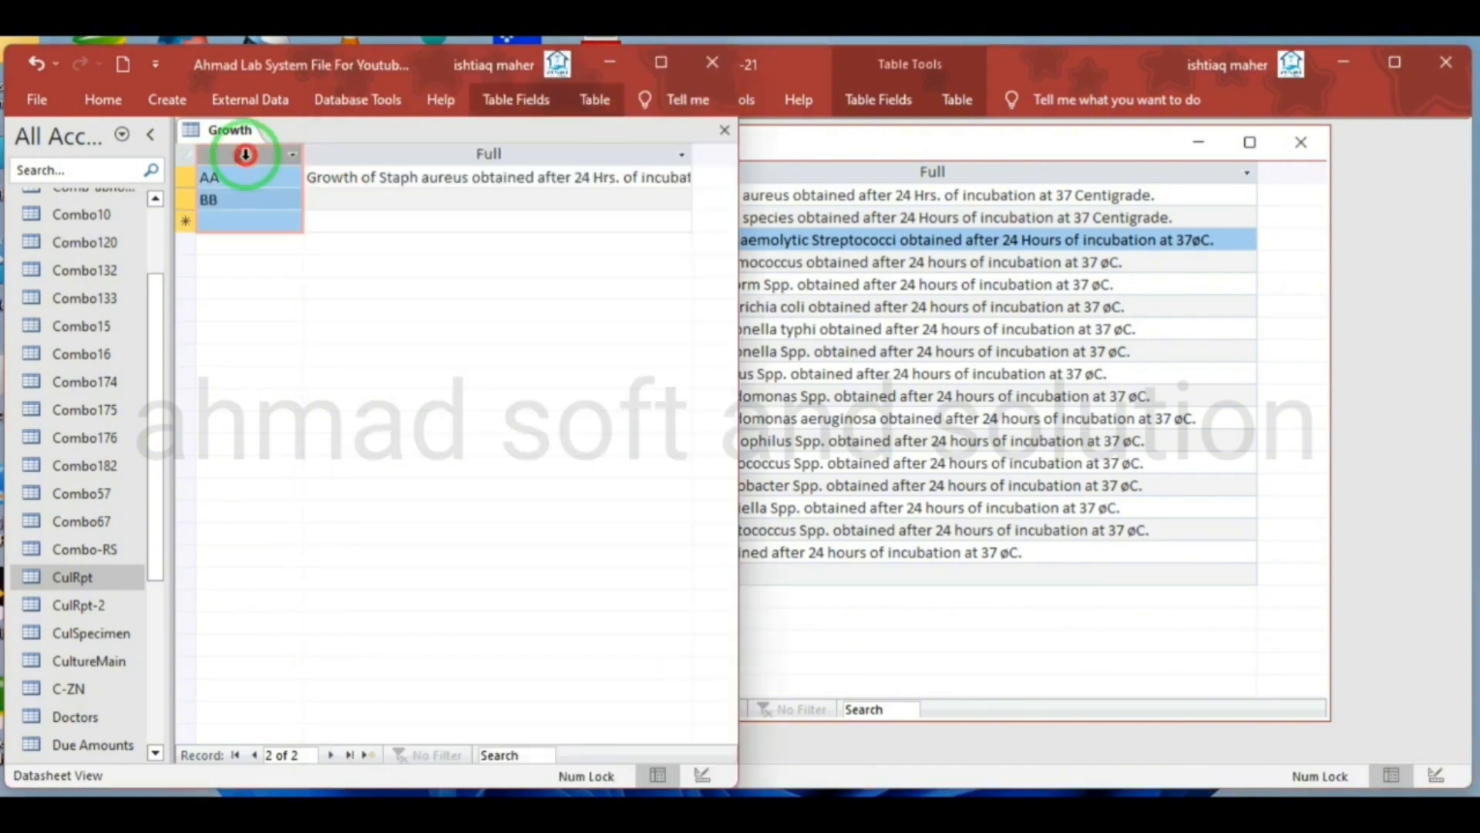
click(248, 217)
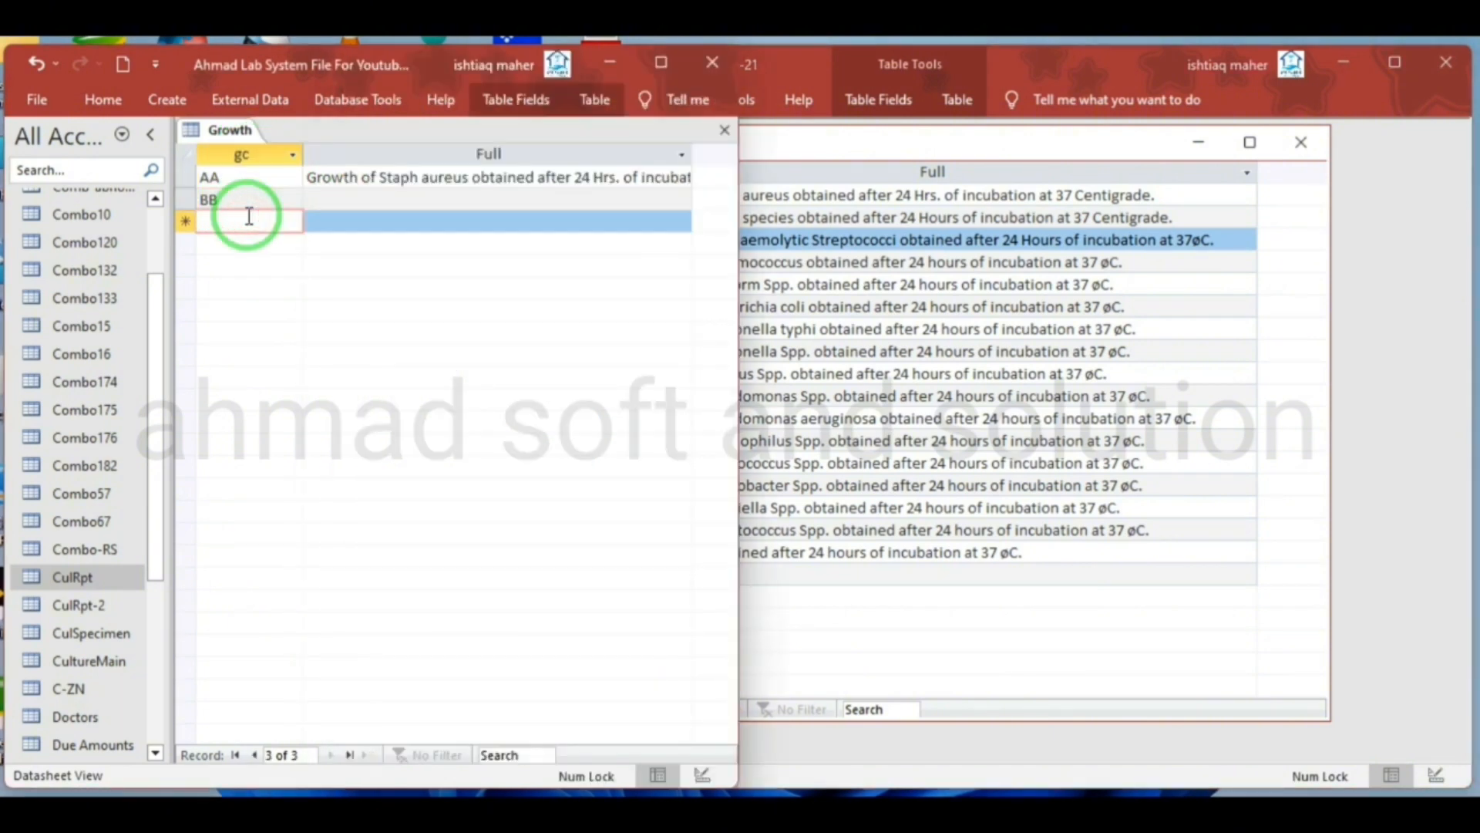
text(CC)
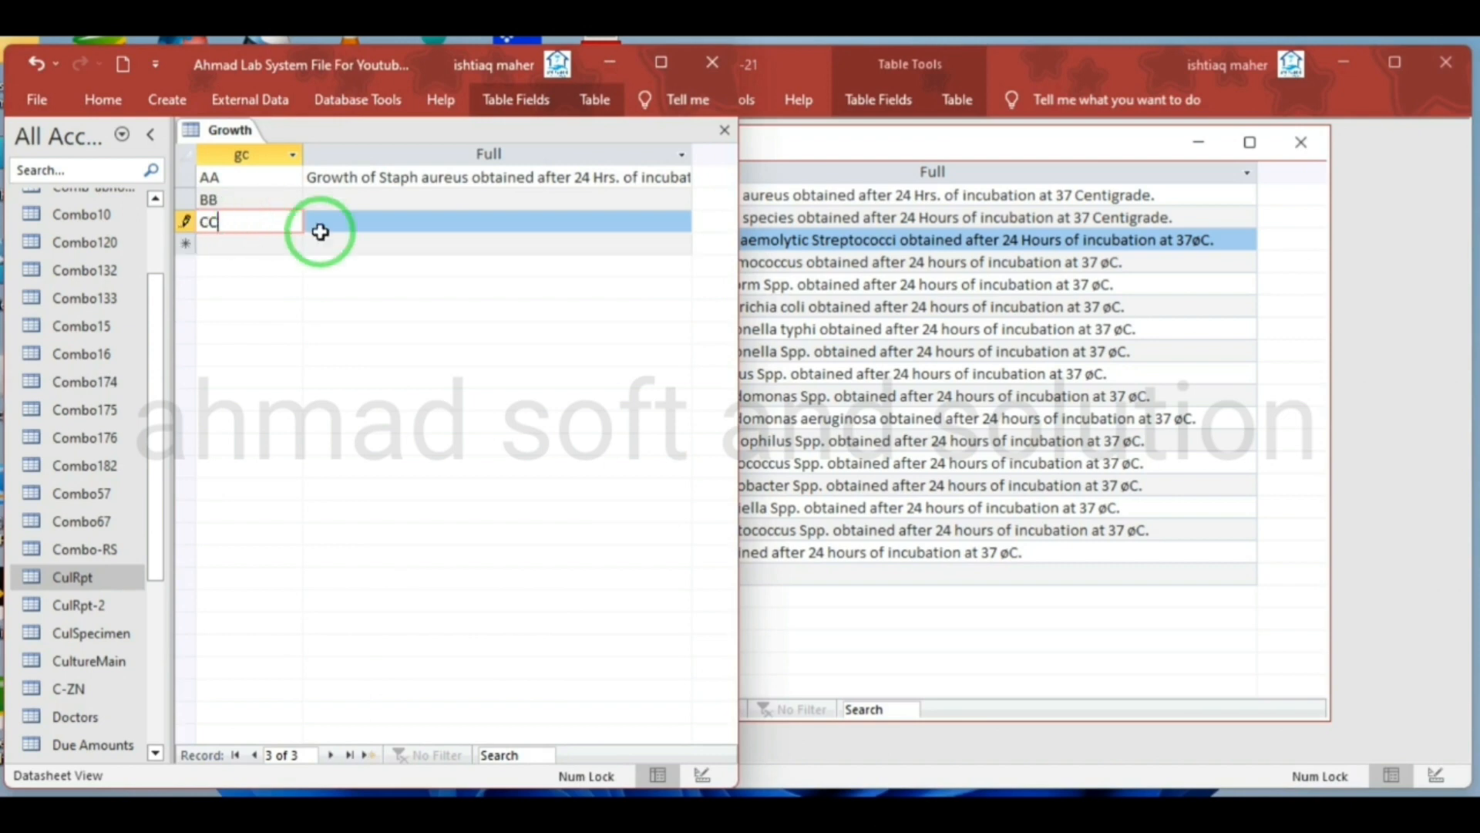
click(767, 141)
click(550, 261)
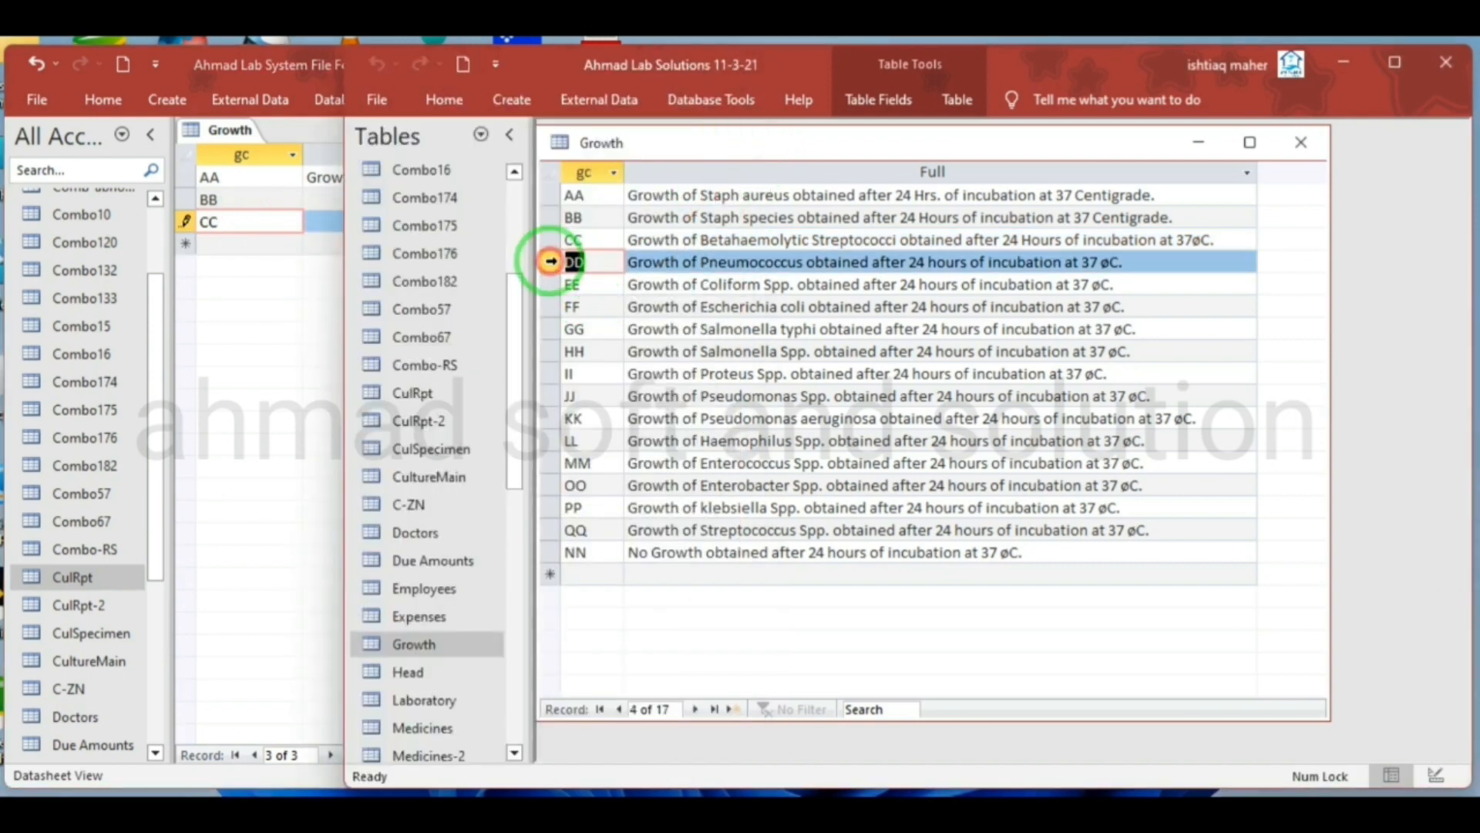
click(260, 241)
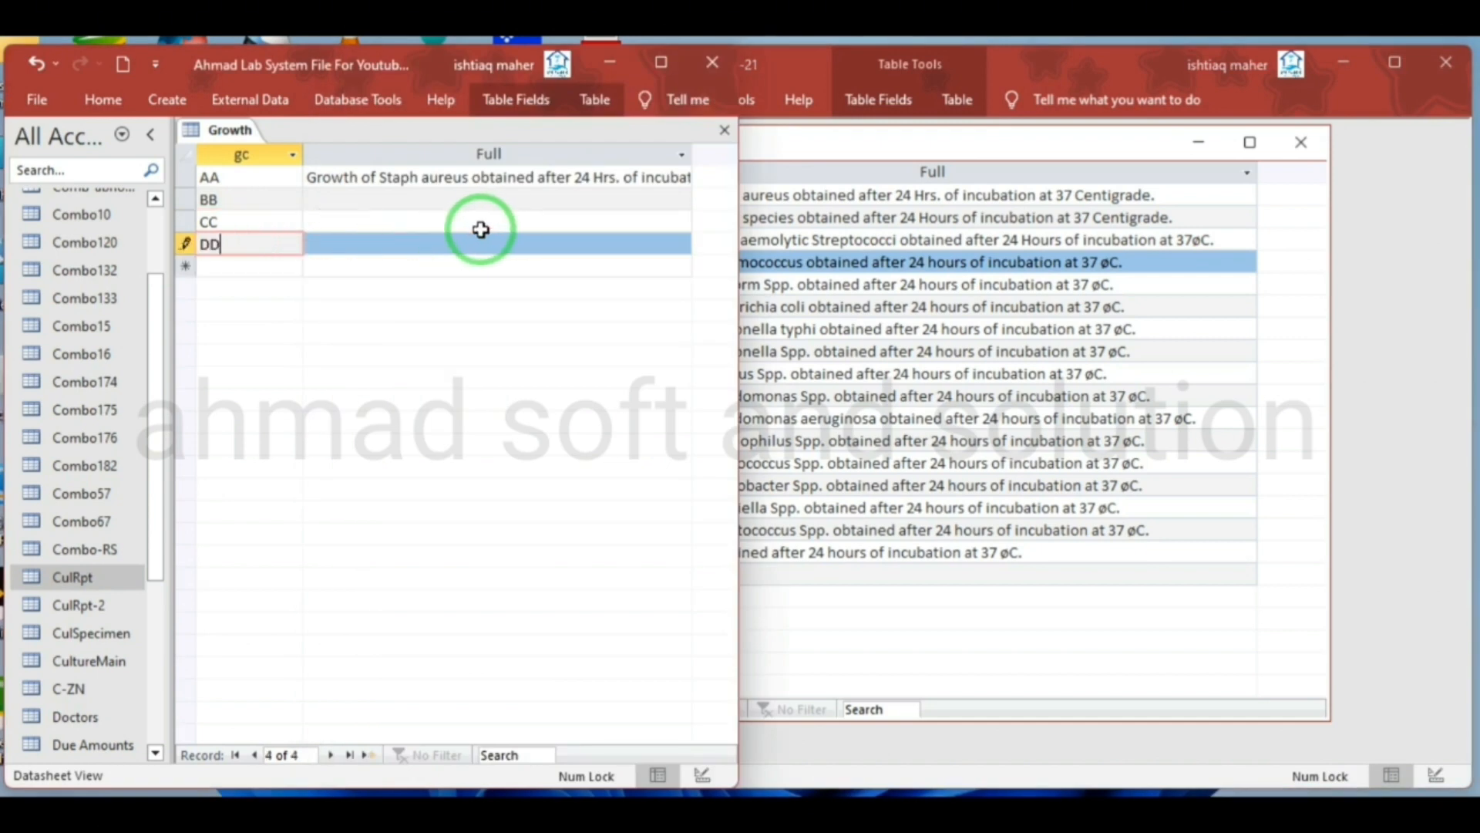
Copy the gc codes EE and FF from the source Growth table into the next two records of the new Growth table
click(753, 146)
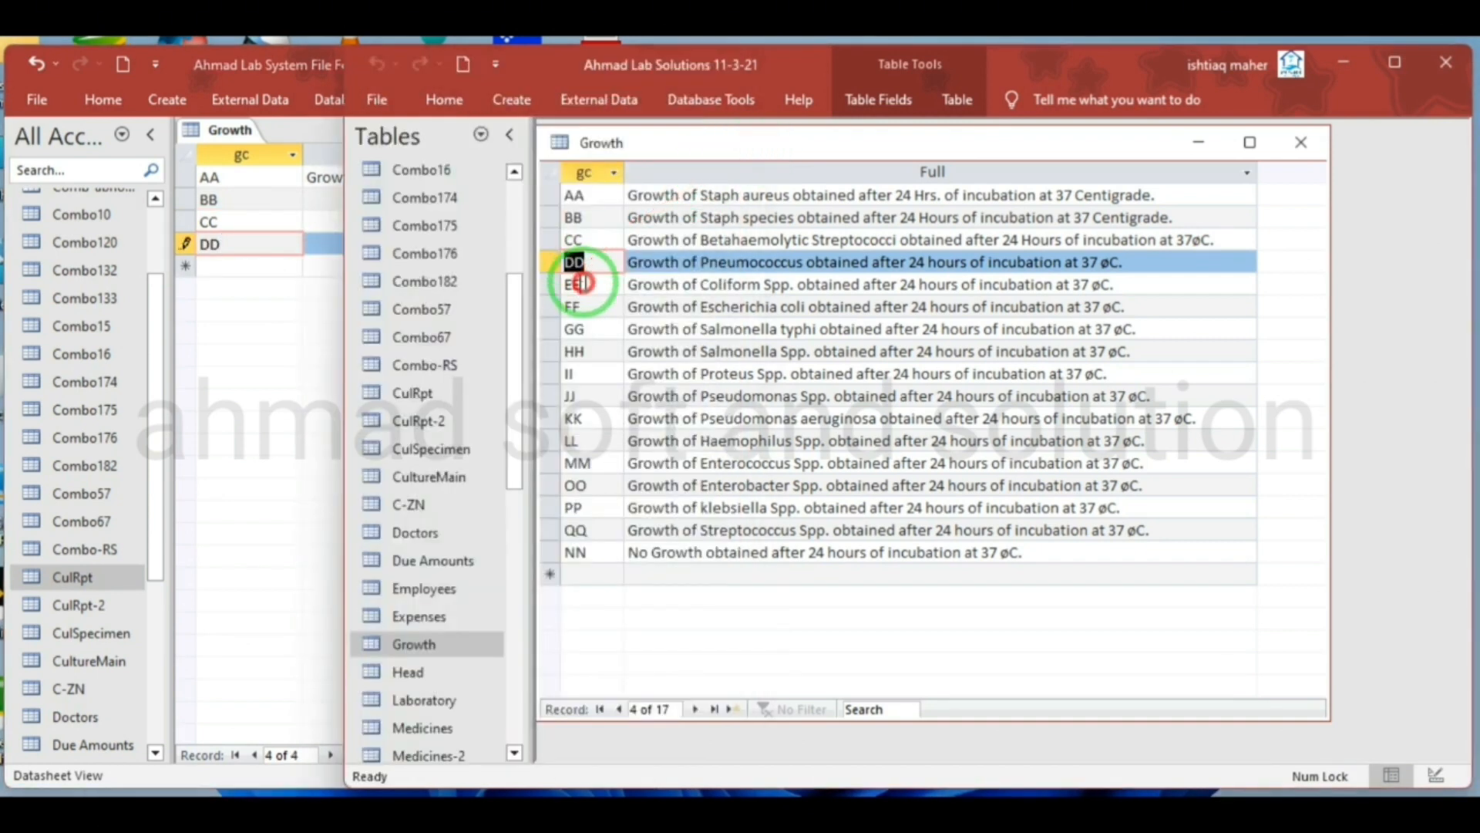
click(582, 283)
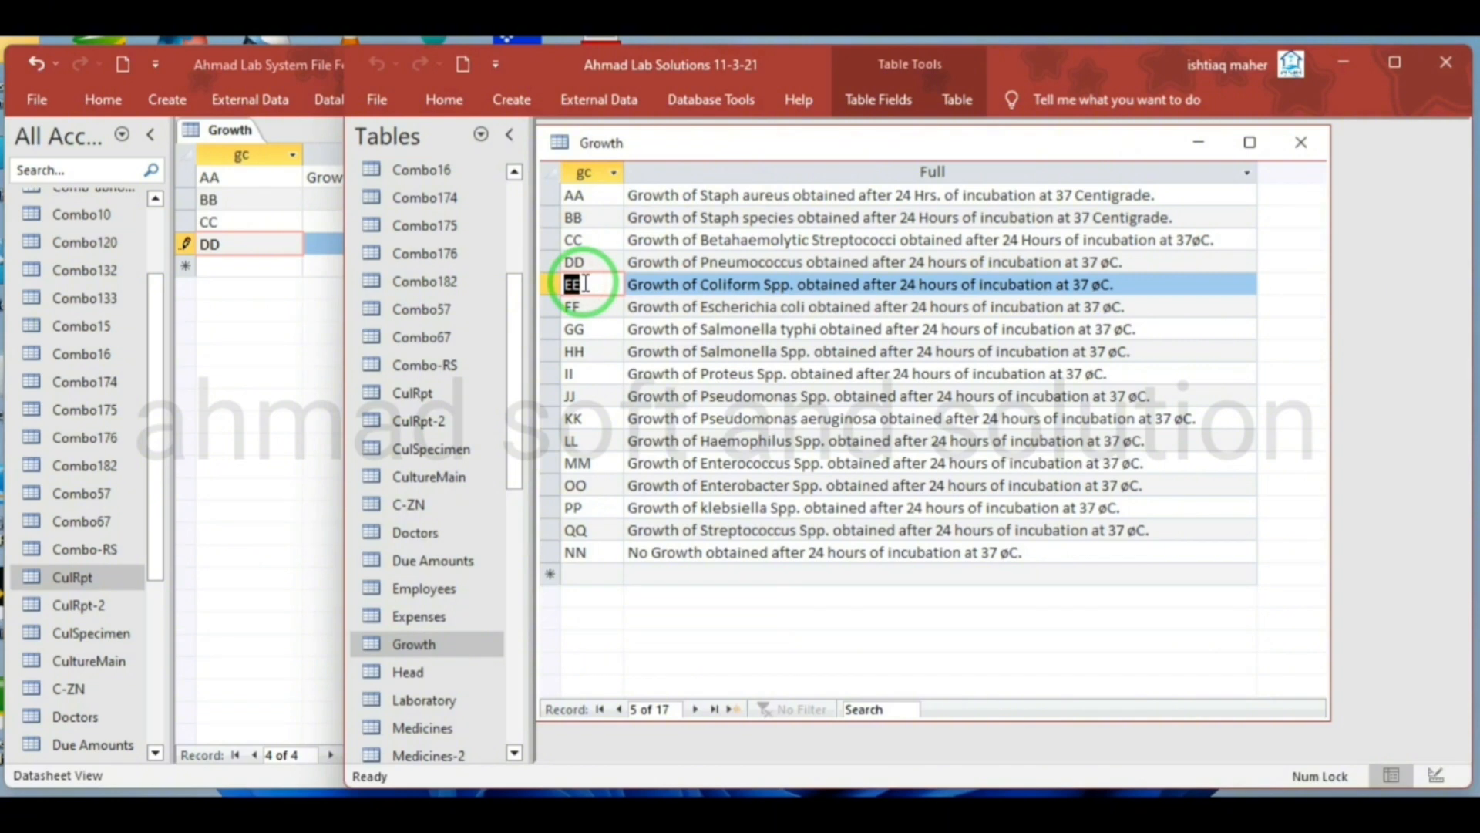
click(244, 265)
click(773, 268)
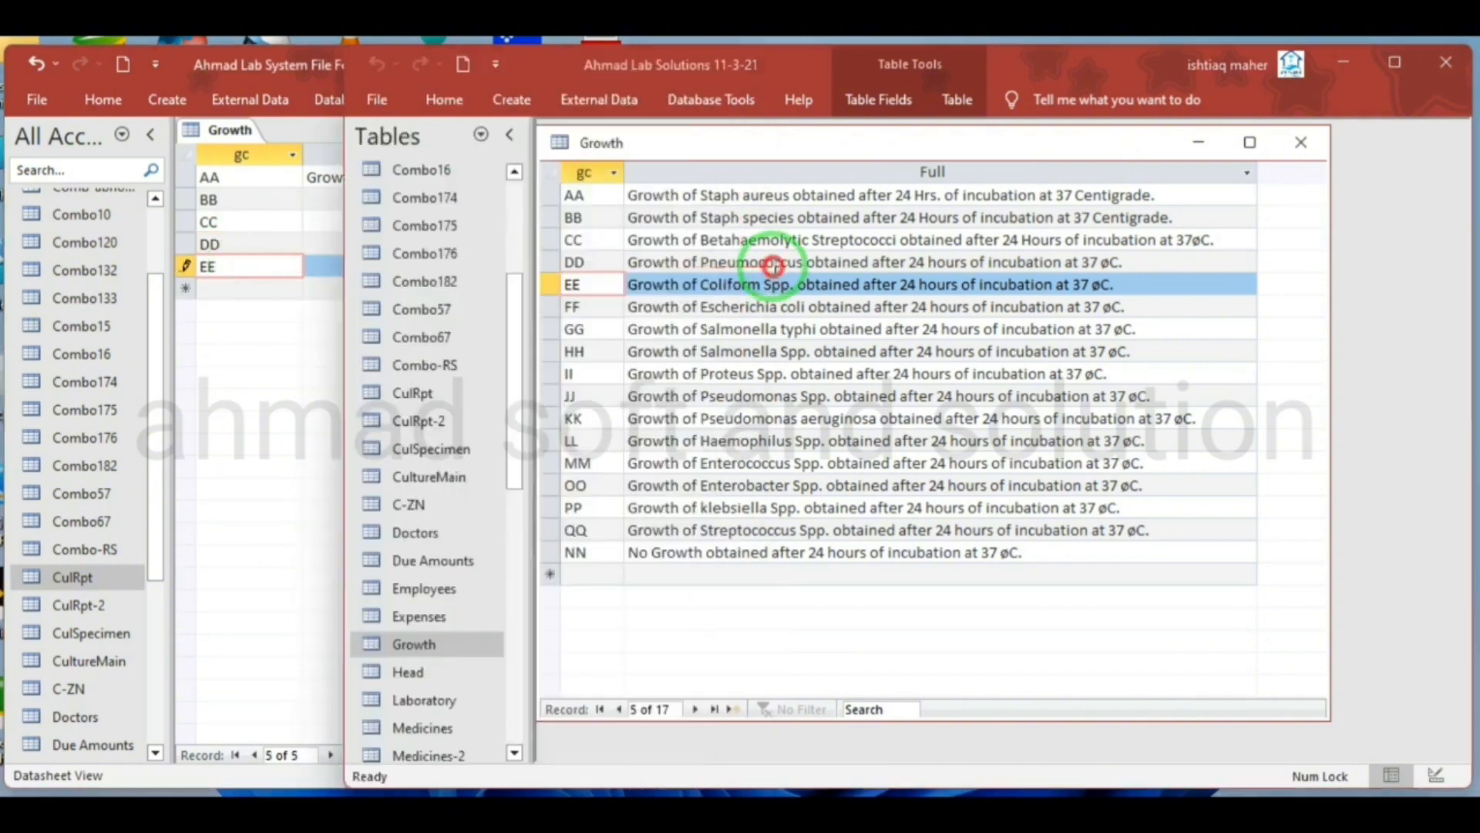
click(592, 299)
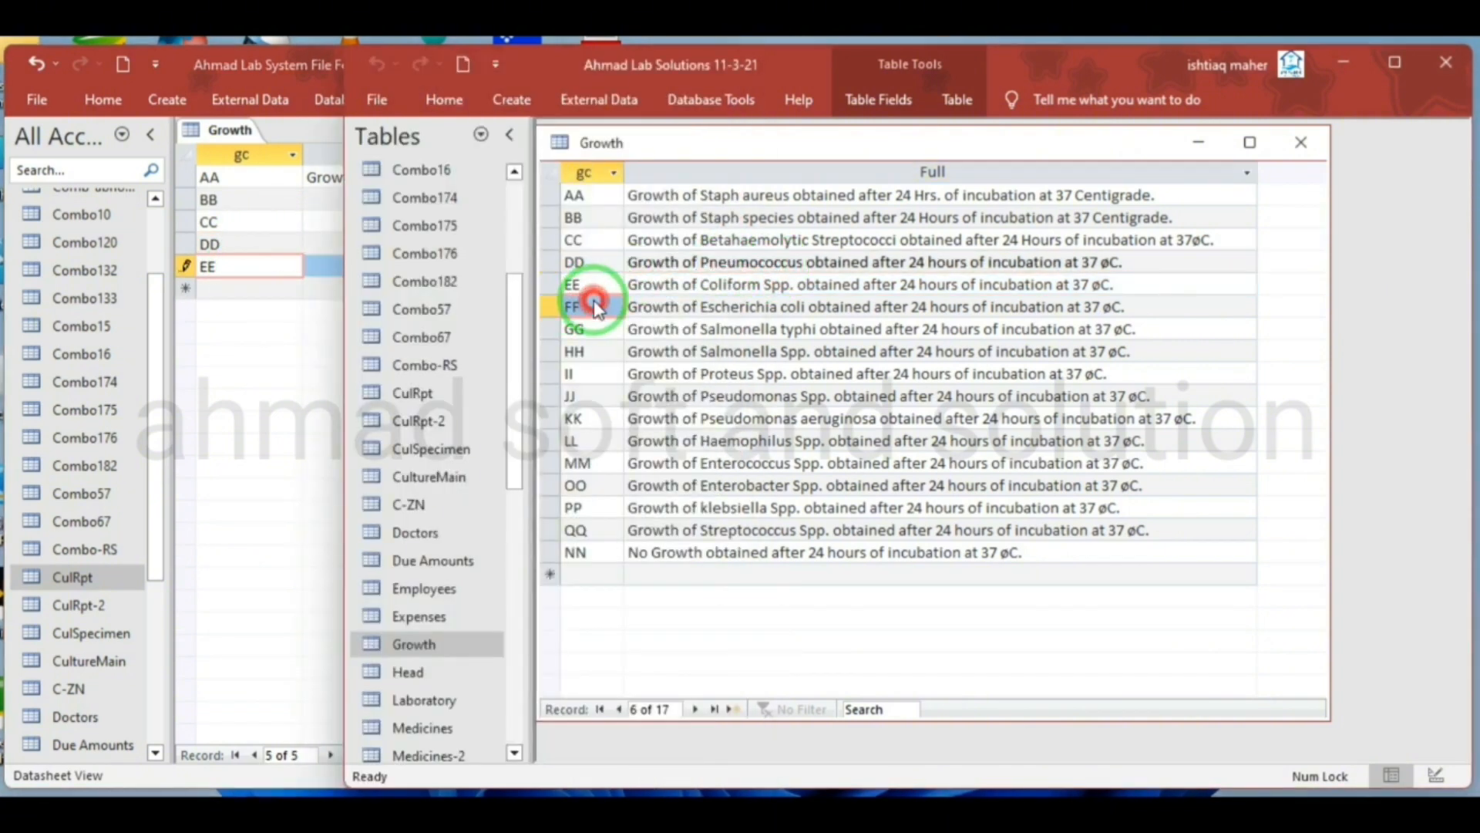
double_click(595, 306)
key(ctrl+c)
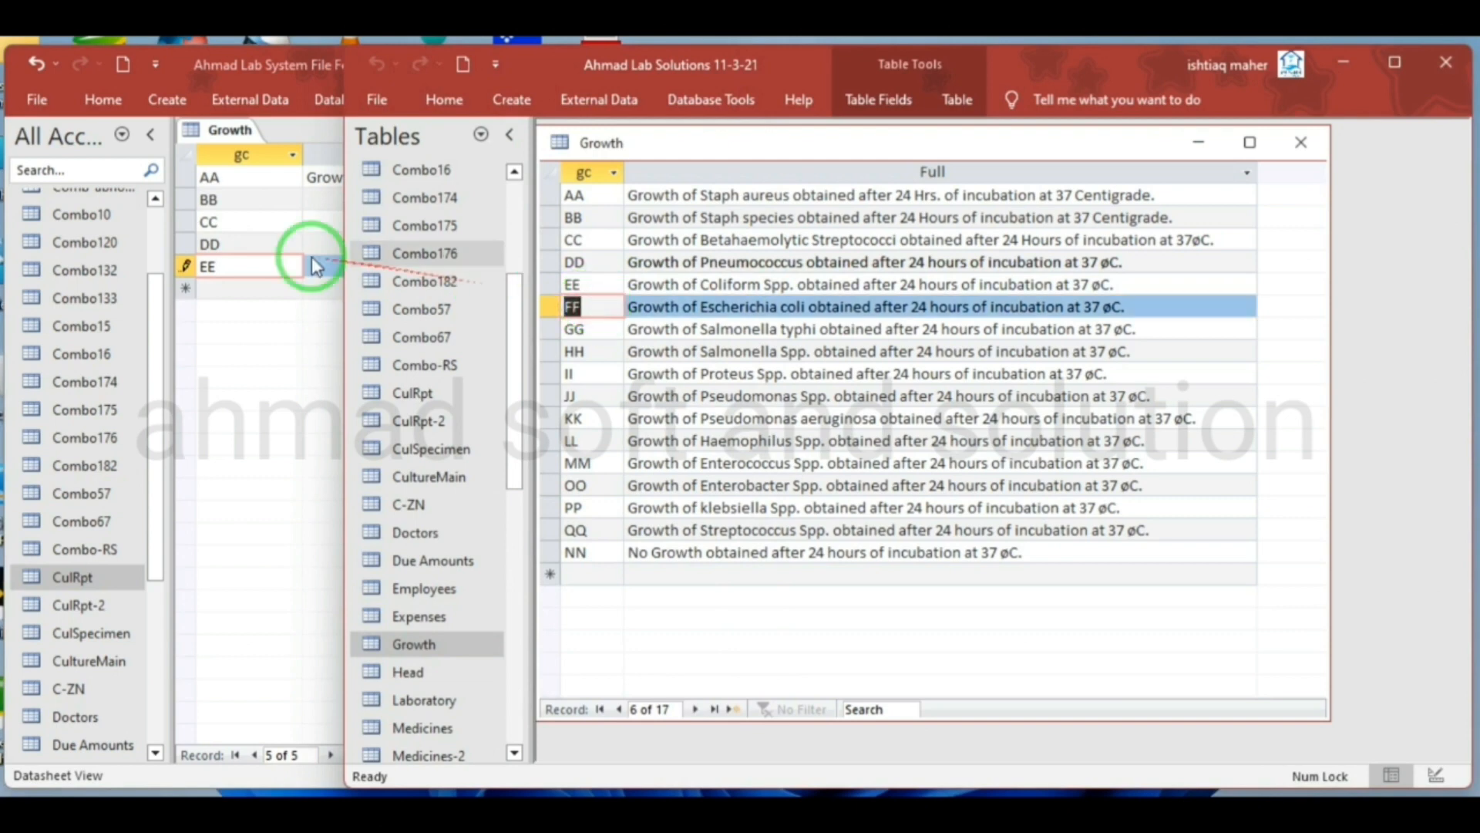
click(222, 286)
key(ctrl+v)
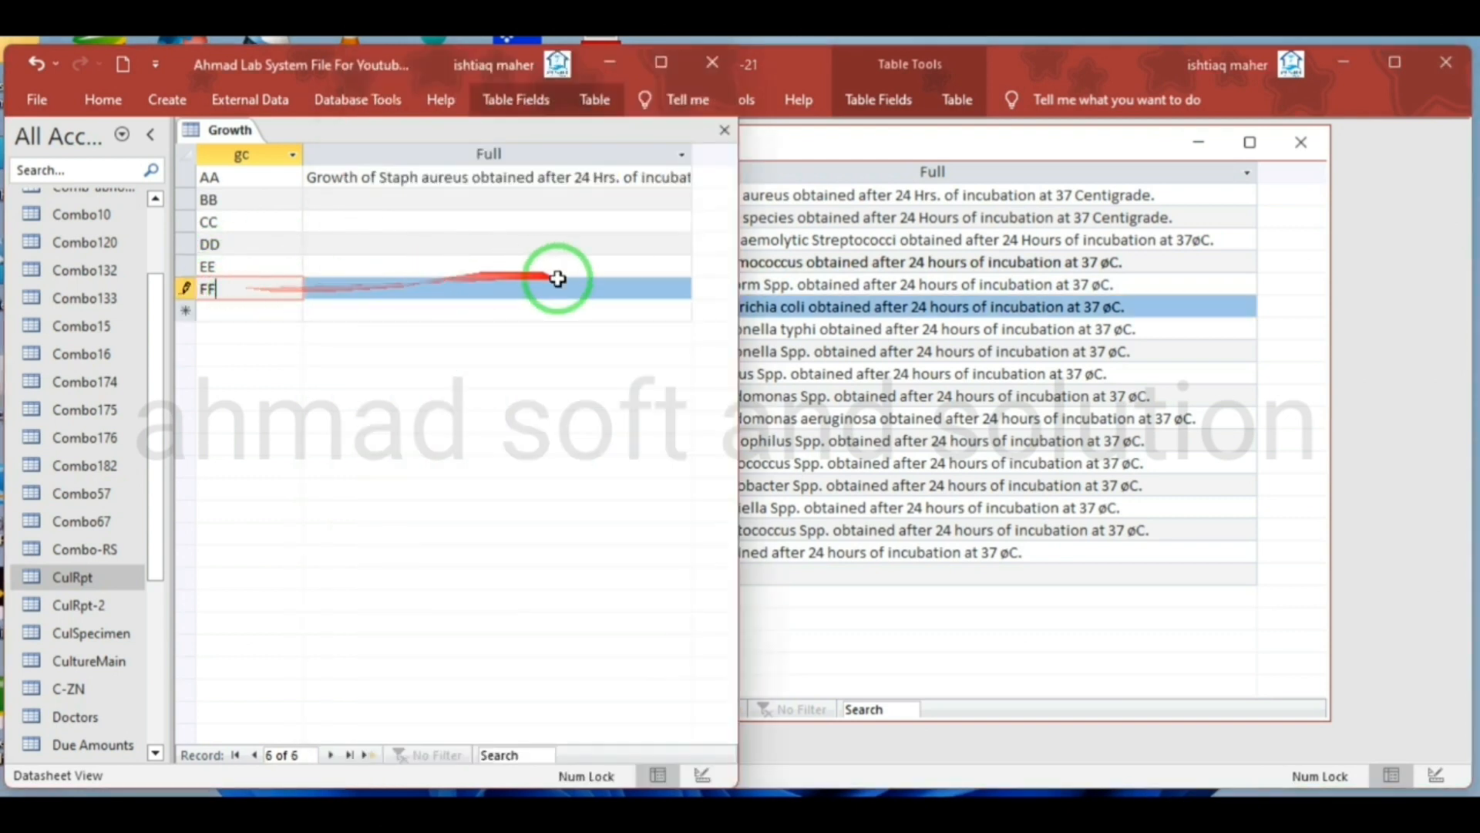
Copy the gc codes GG and HH from the source Growth table into new records below FF
click(793, 325)
click(588, 331)
double_click(588, 331)
key(ctrl+c)
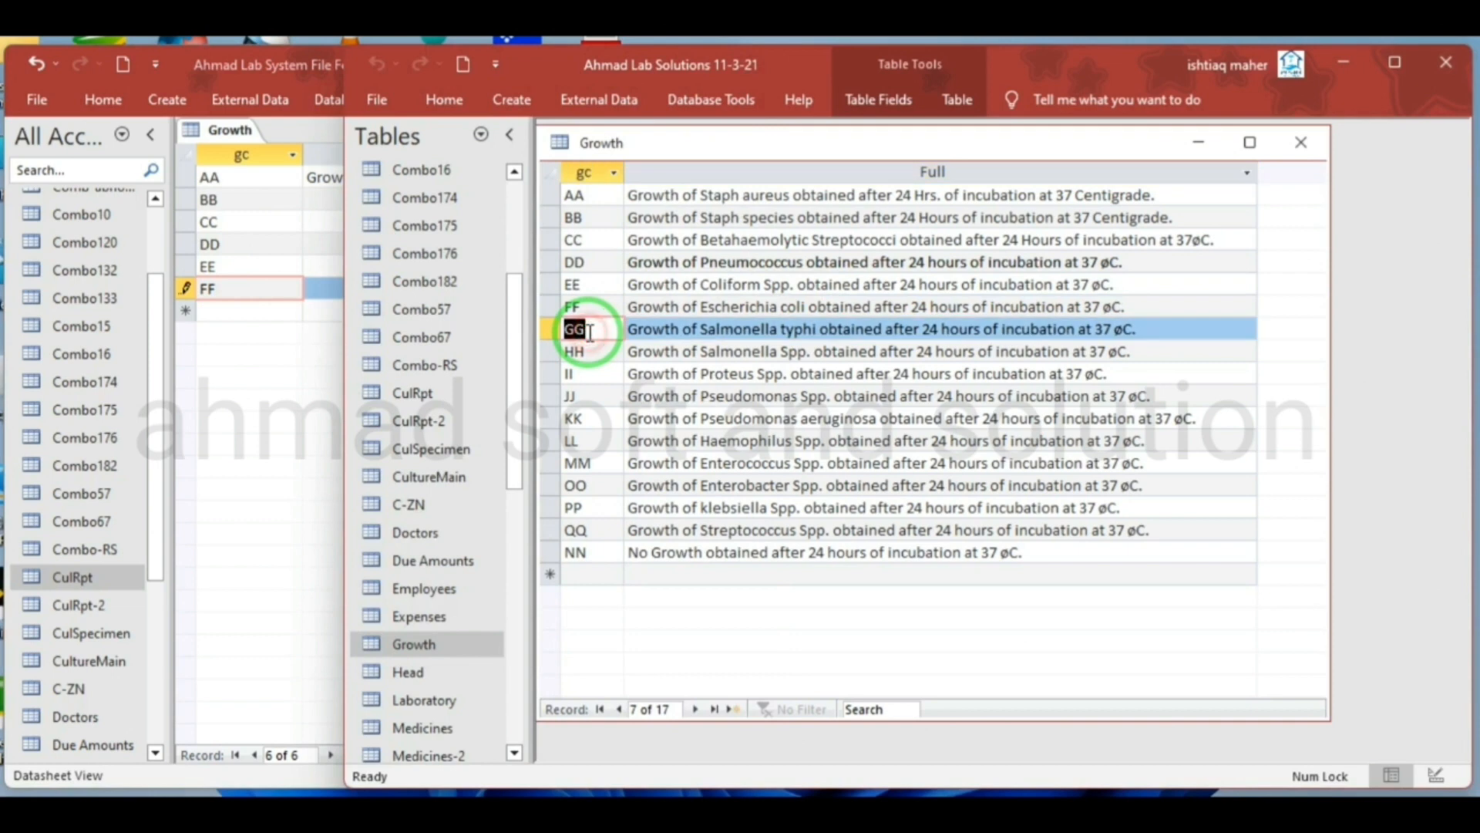
click(247, 311)
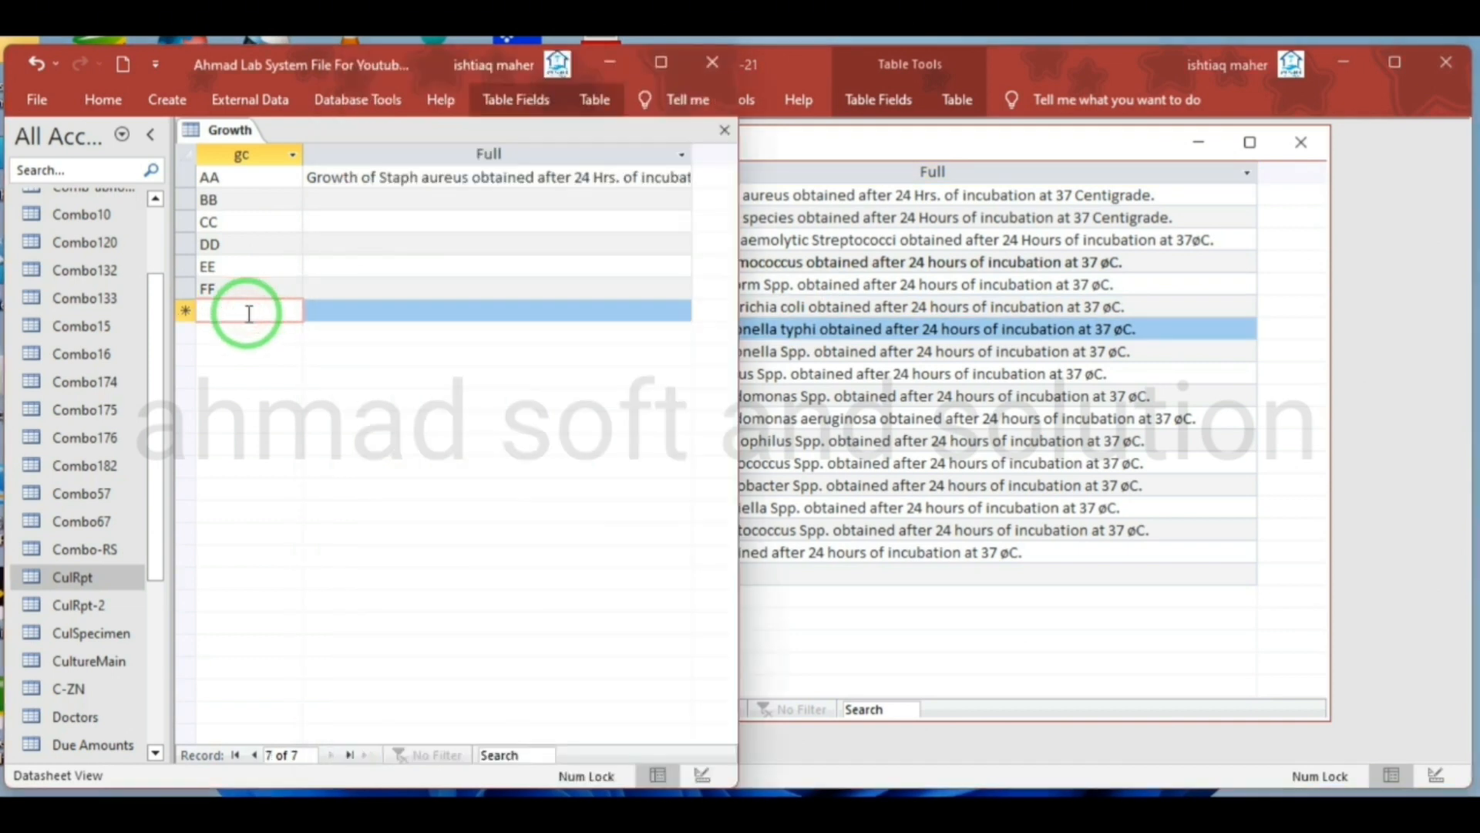
key(ctrl+v)
click(766, 351)
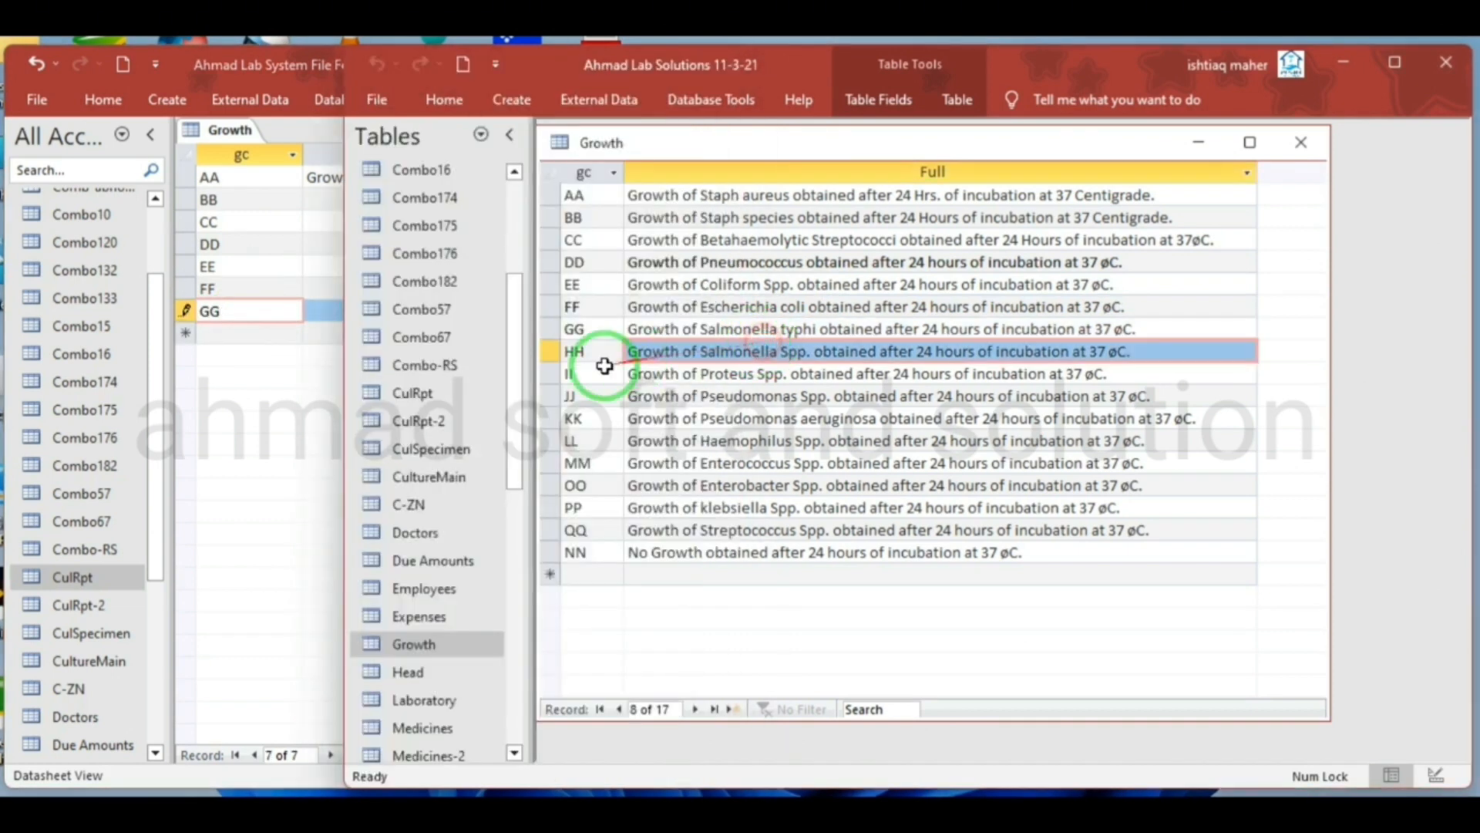
click(583, 373)
click(593, 352)
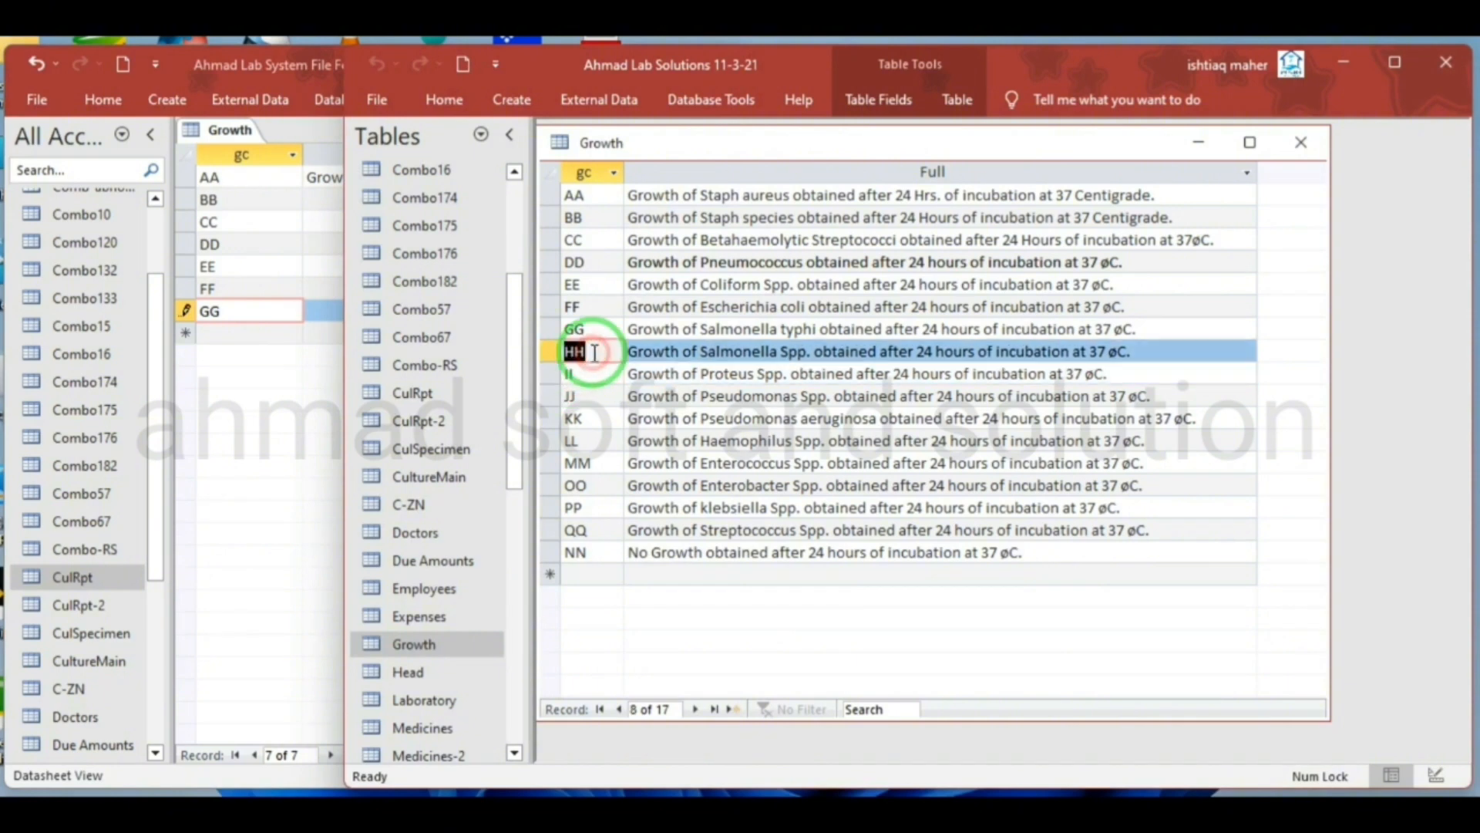
key(ctrl+c)
click(251, 332)
key(ctrl+v)
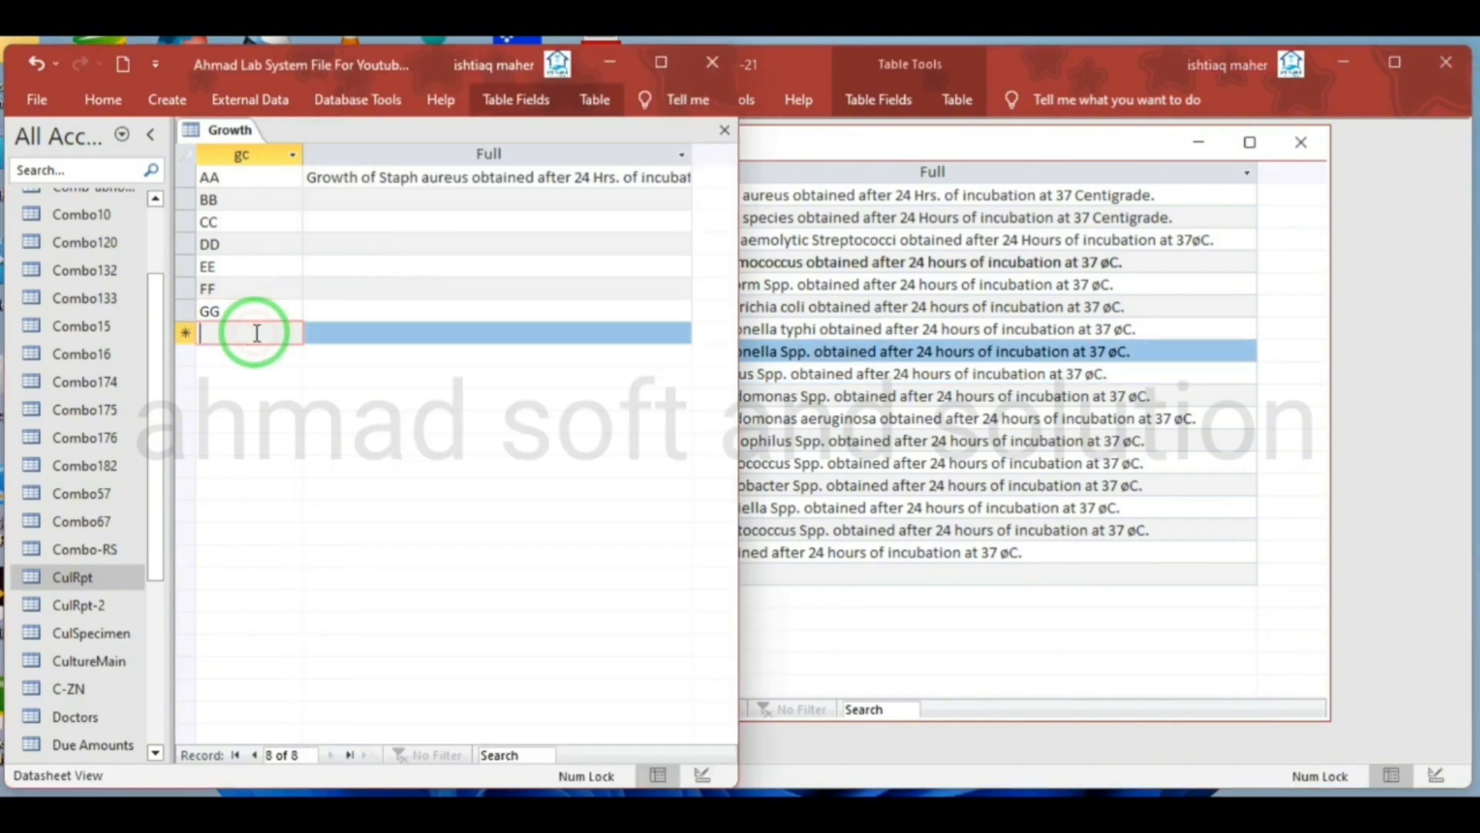
Copy the source gc codes II and JJ into new records below HH in the new Growth table
click(819, 395)
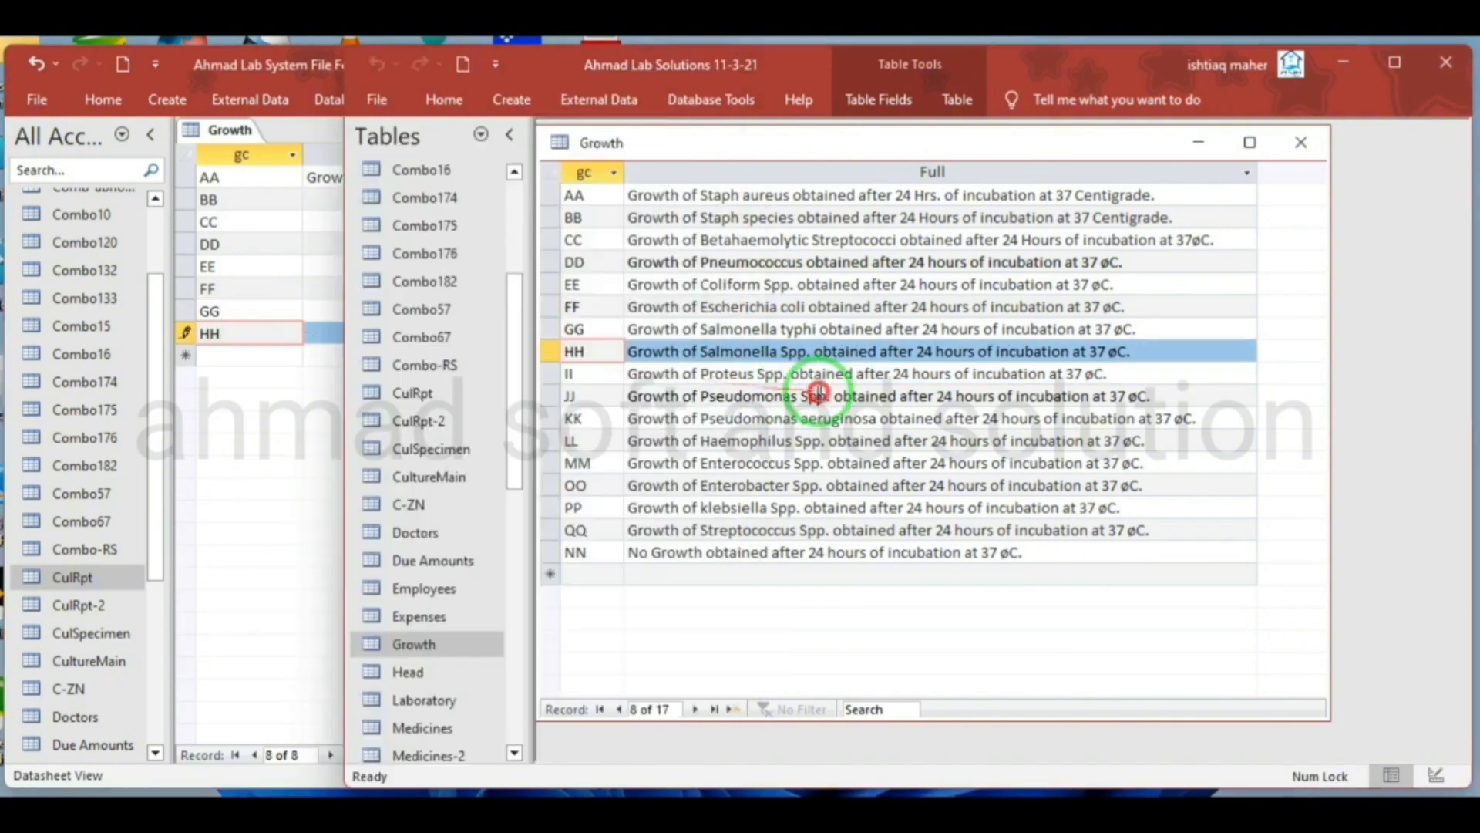
click(587, 376)
key(ctrl+c)
click(247, 355)
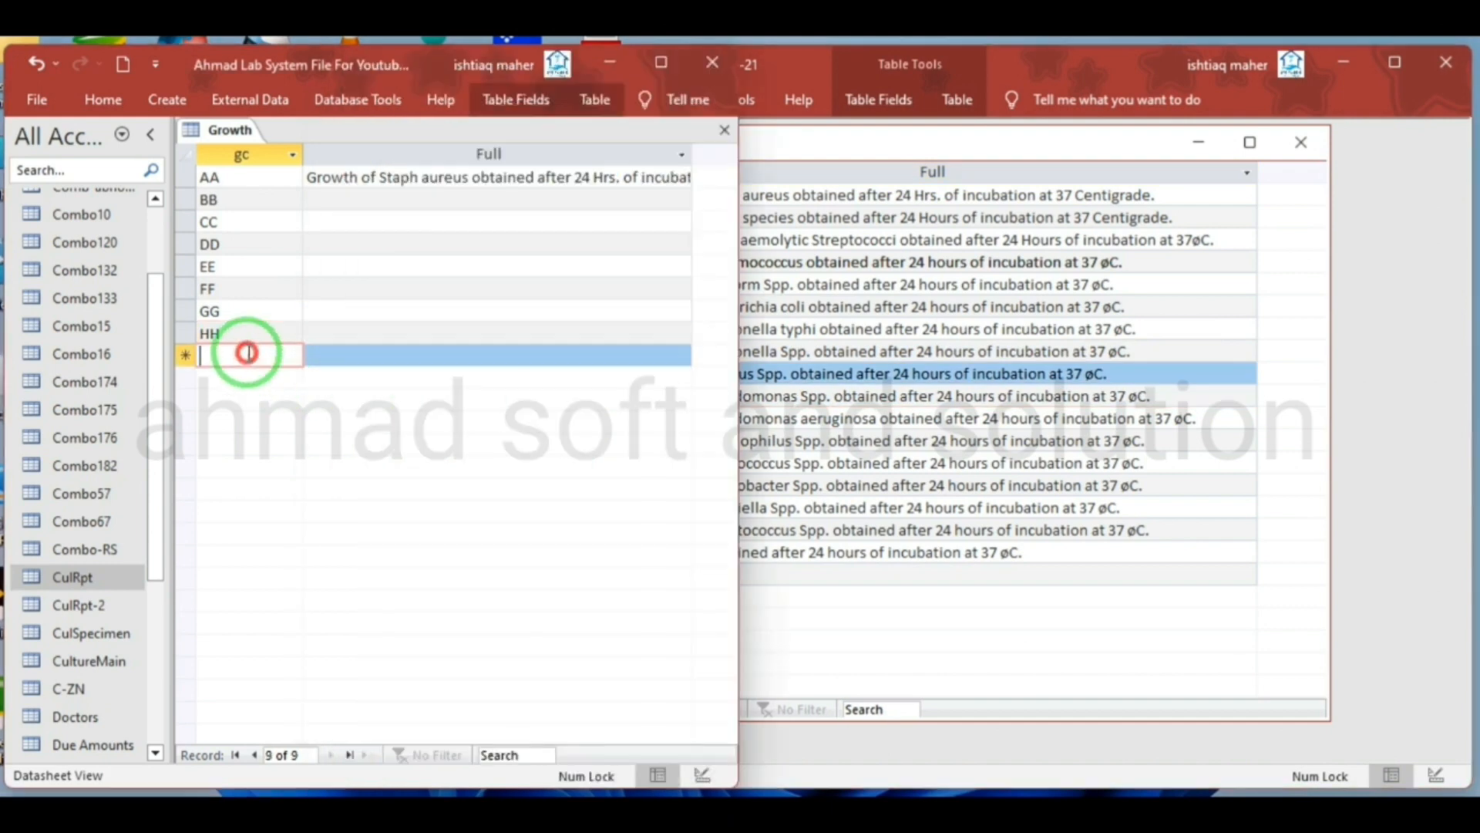
key(ctrl+v)
click(802, 420)
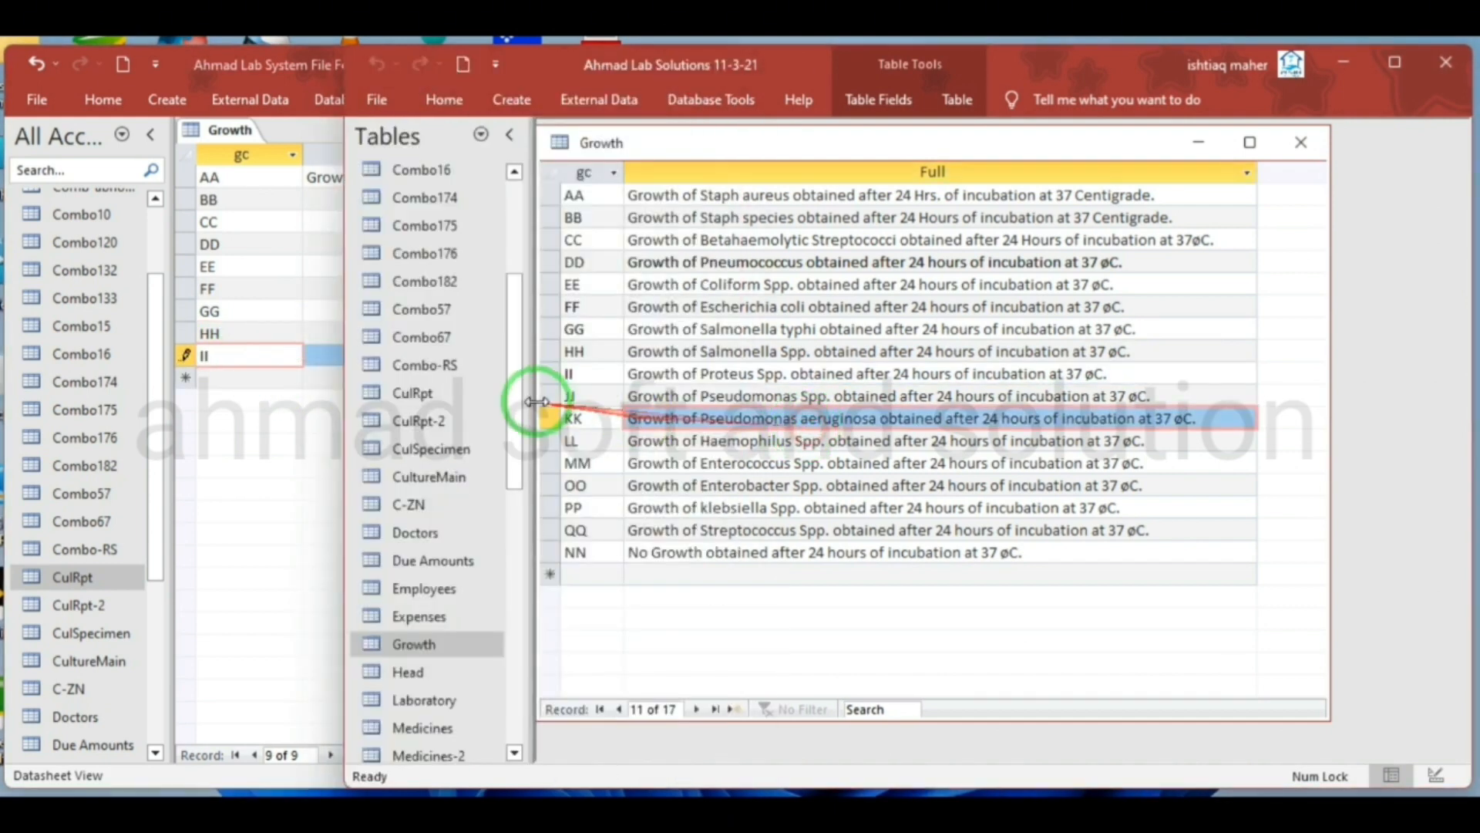
click(571, 395)
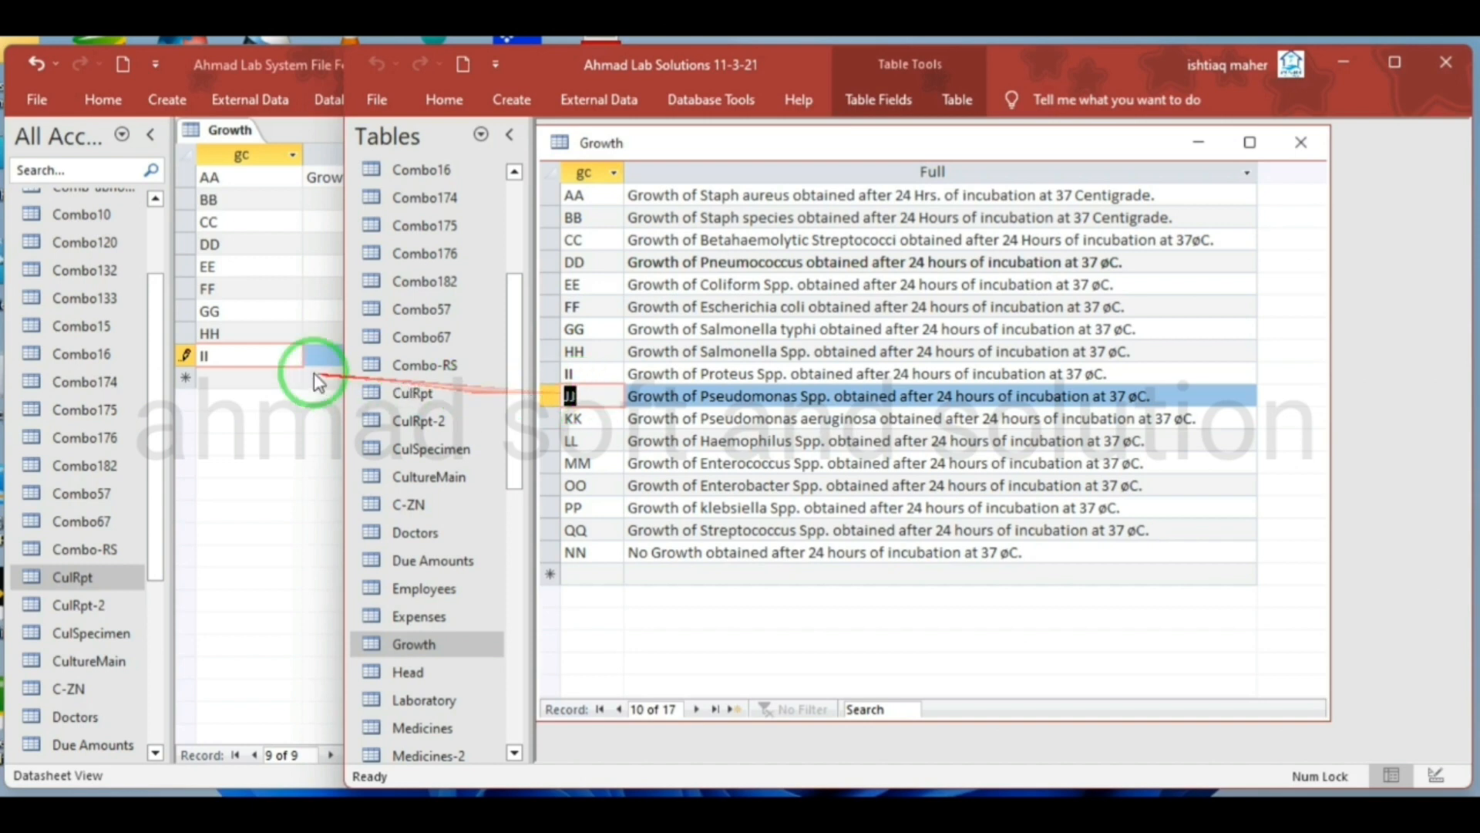
click(289, 378)
key(ctrl+v)
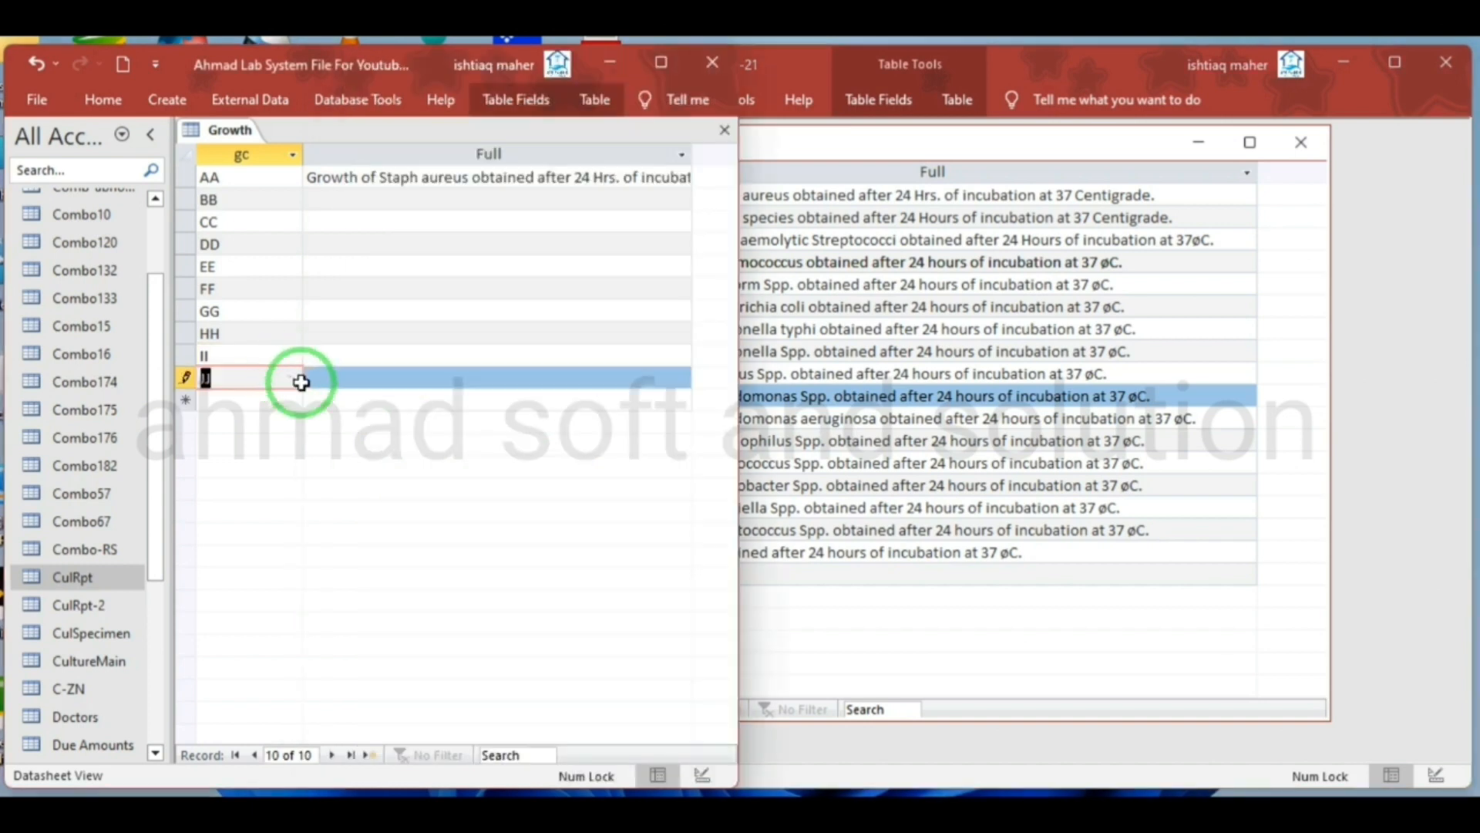
Copy the source gc codes KK and LL into new records below JJ in the new Growth table
click(763, 420)
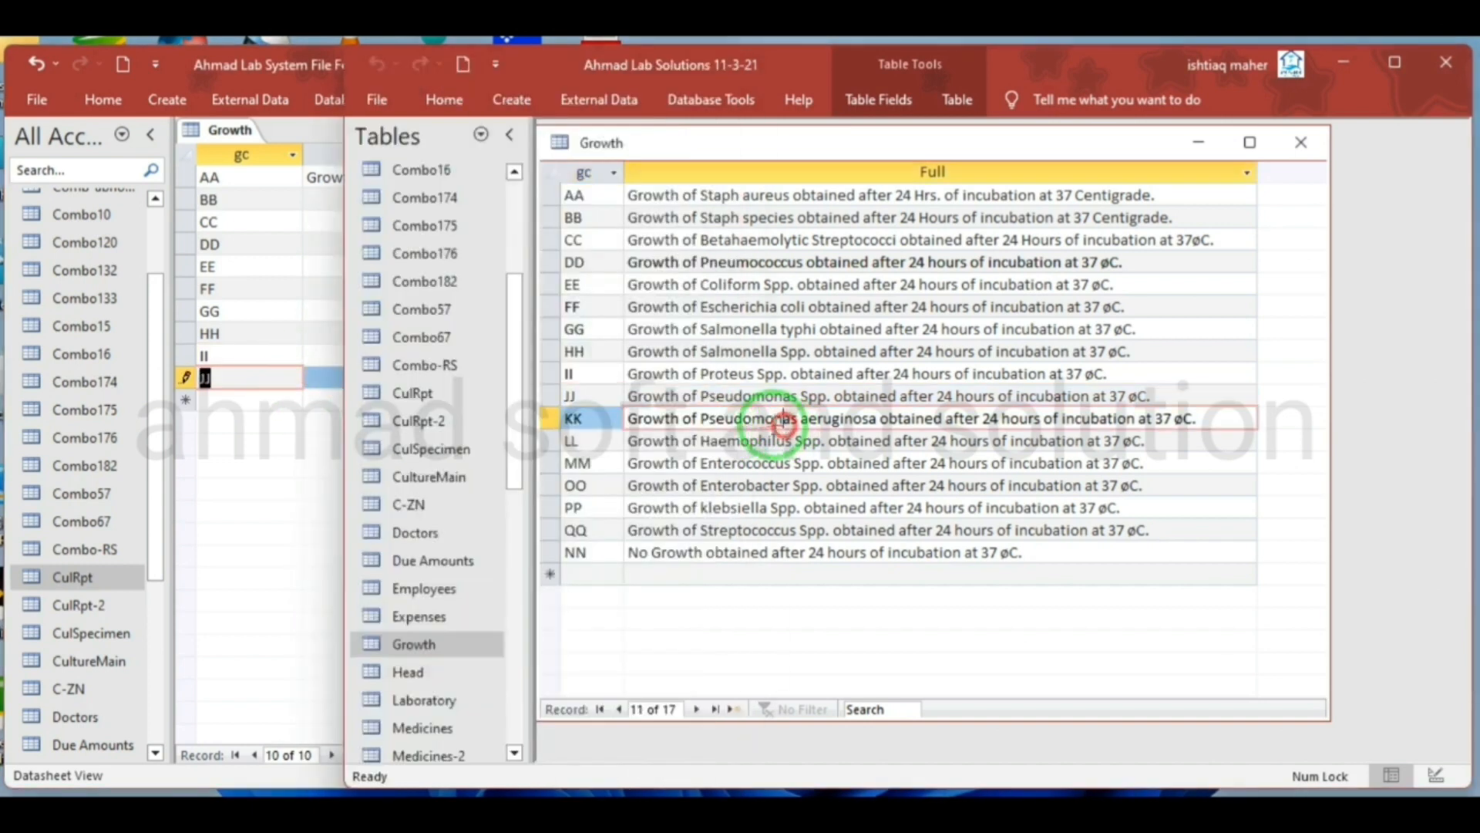
double_click(600, 420)
click(264, 396)
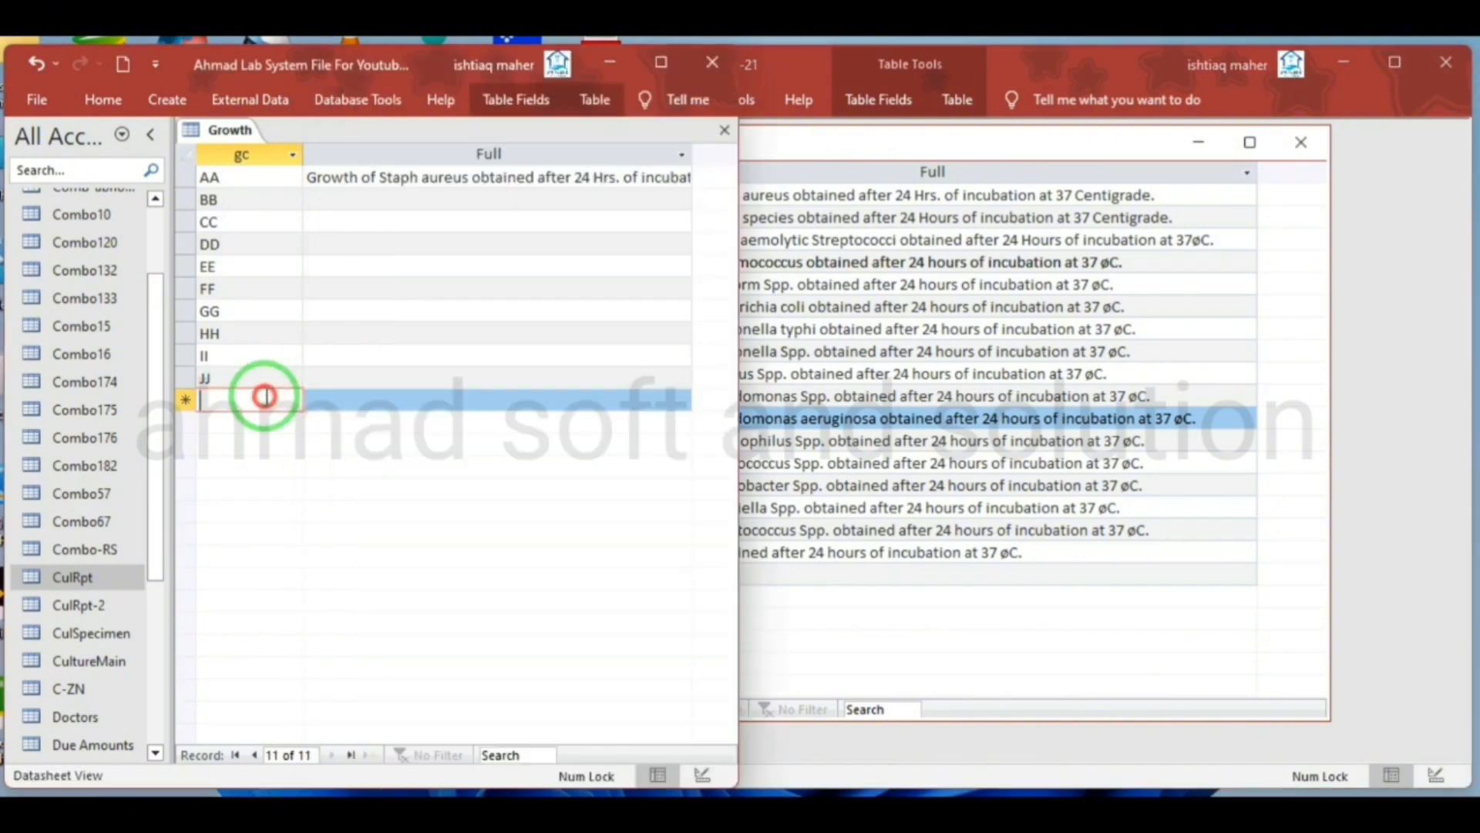
key(ctrl+v)
click(698, 445)
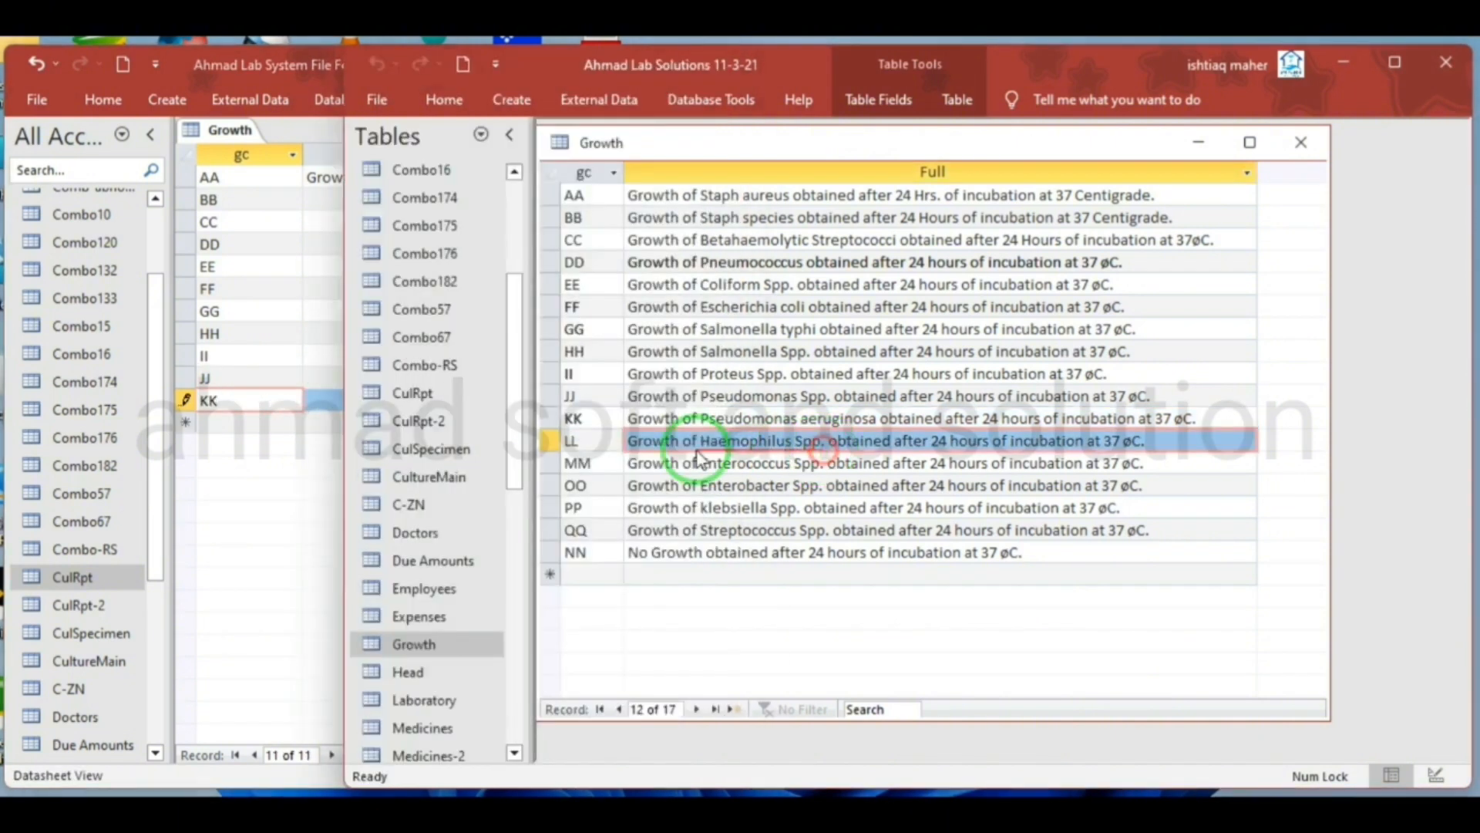
double_click(587, 447)
click(241, 420)
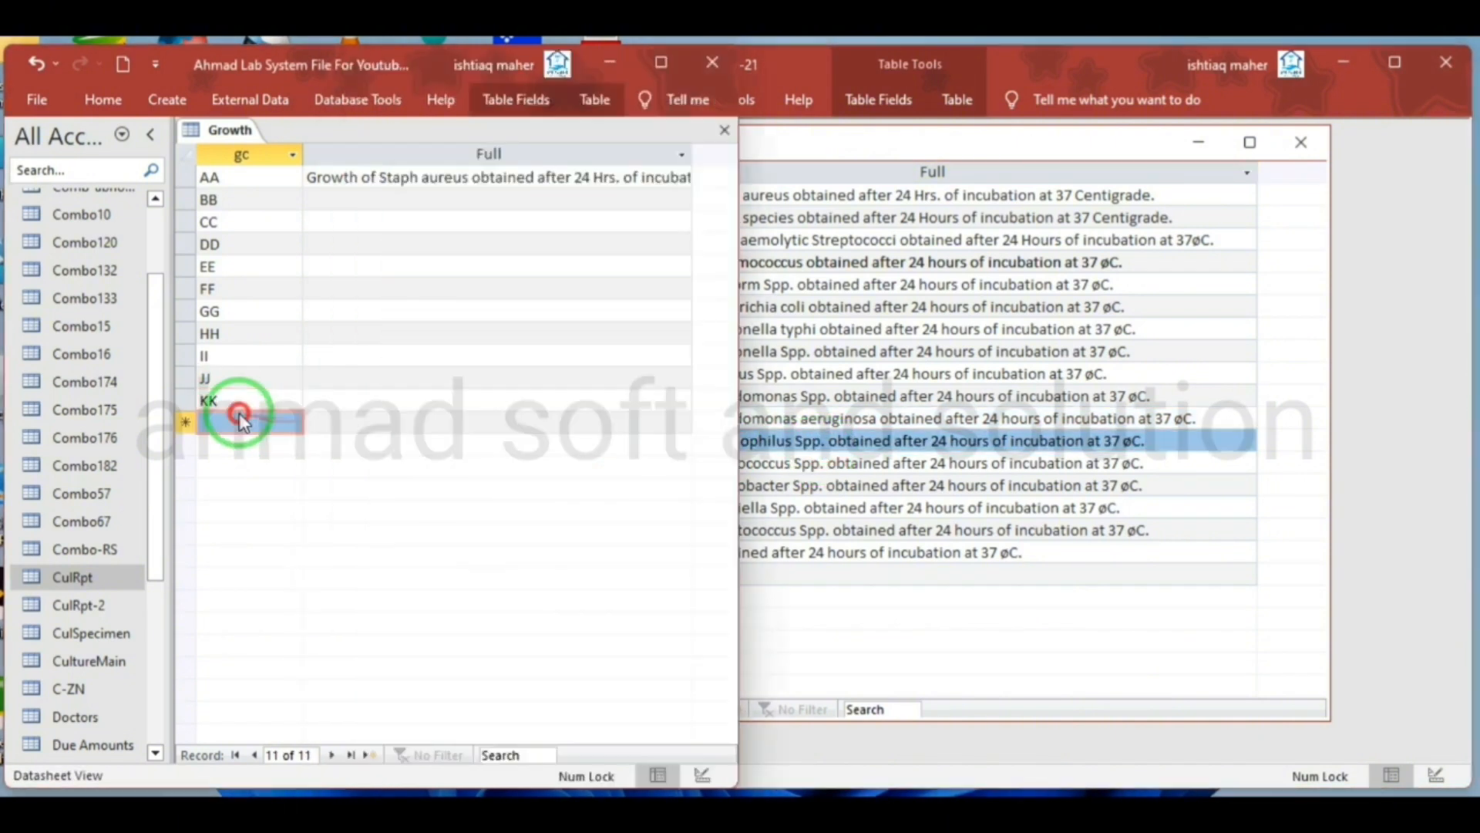
key(ctrl+v)
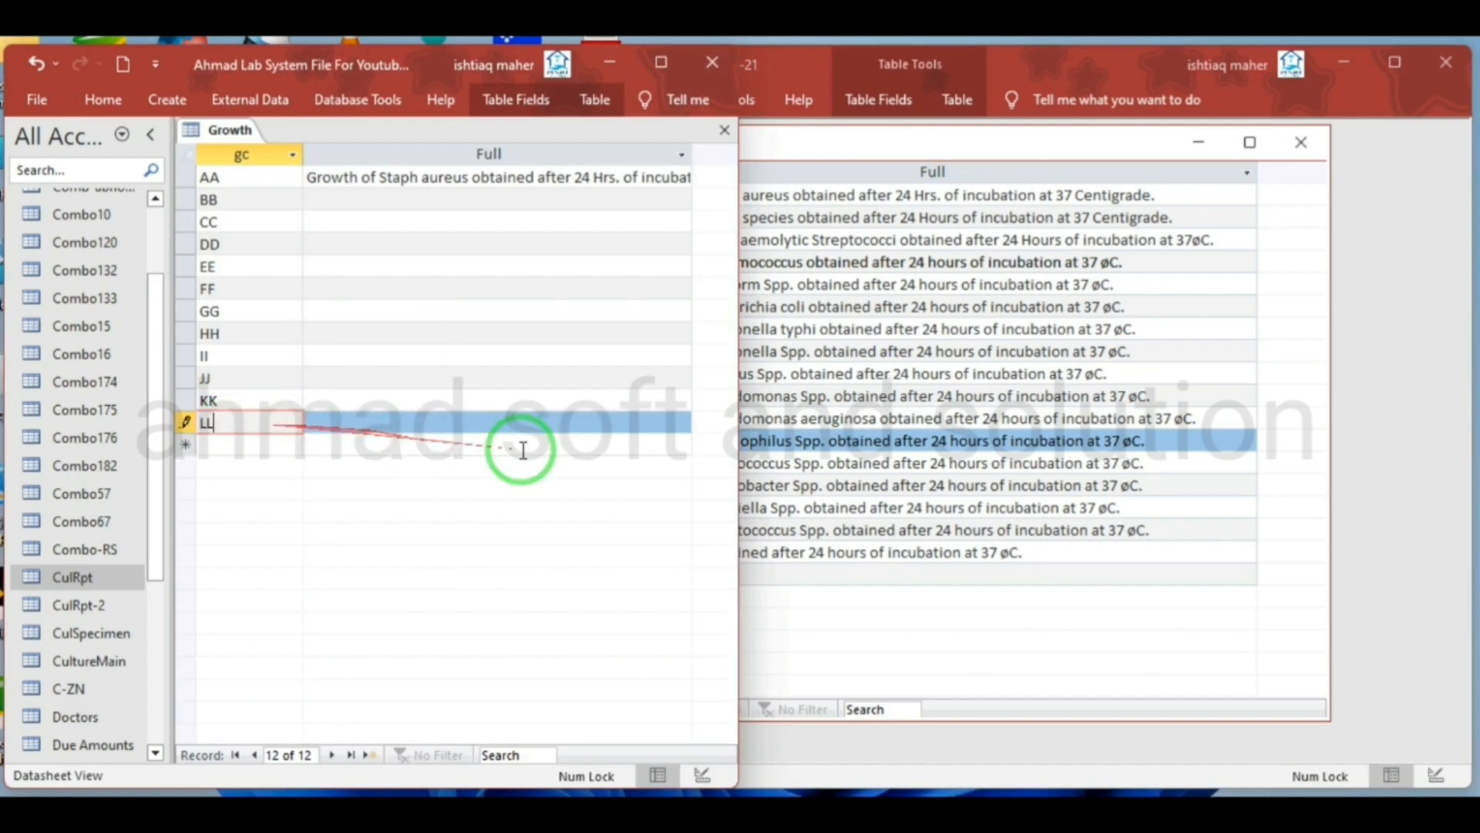
Copy the source gc codes MM and OO into new records below LL in the new Growth table
click(803, 481)
double_click(588, 464)
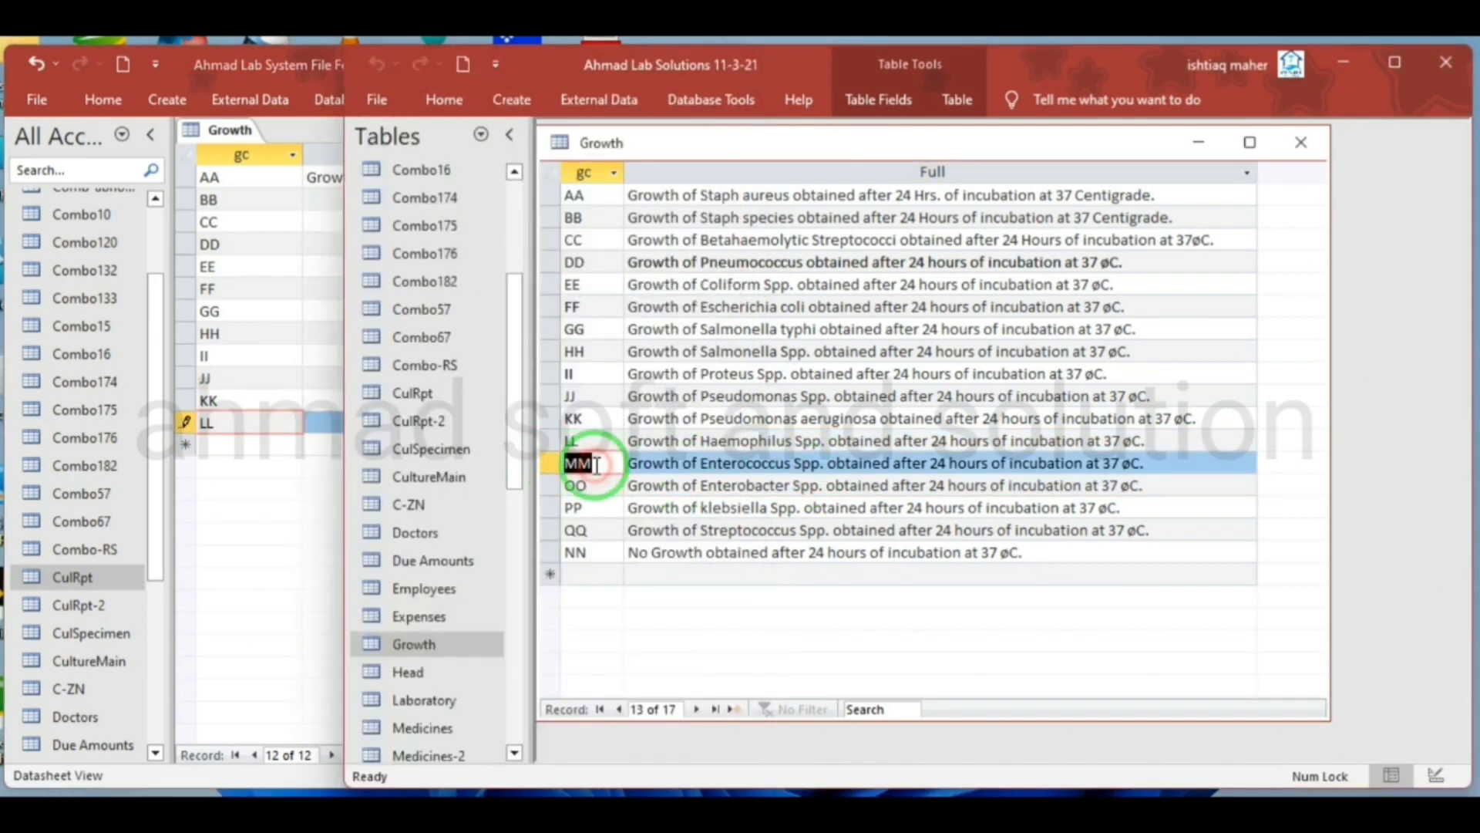
click(289, 445)
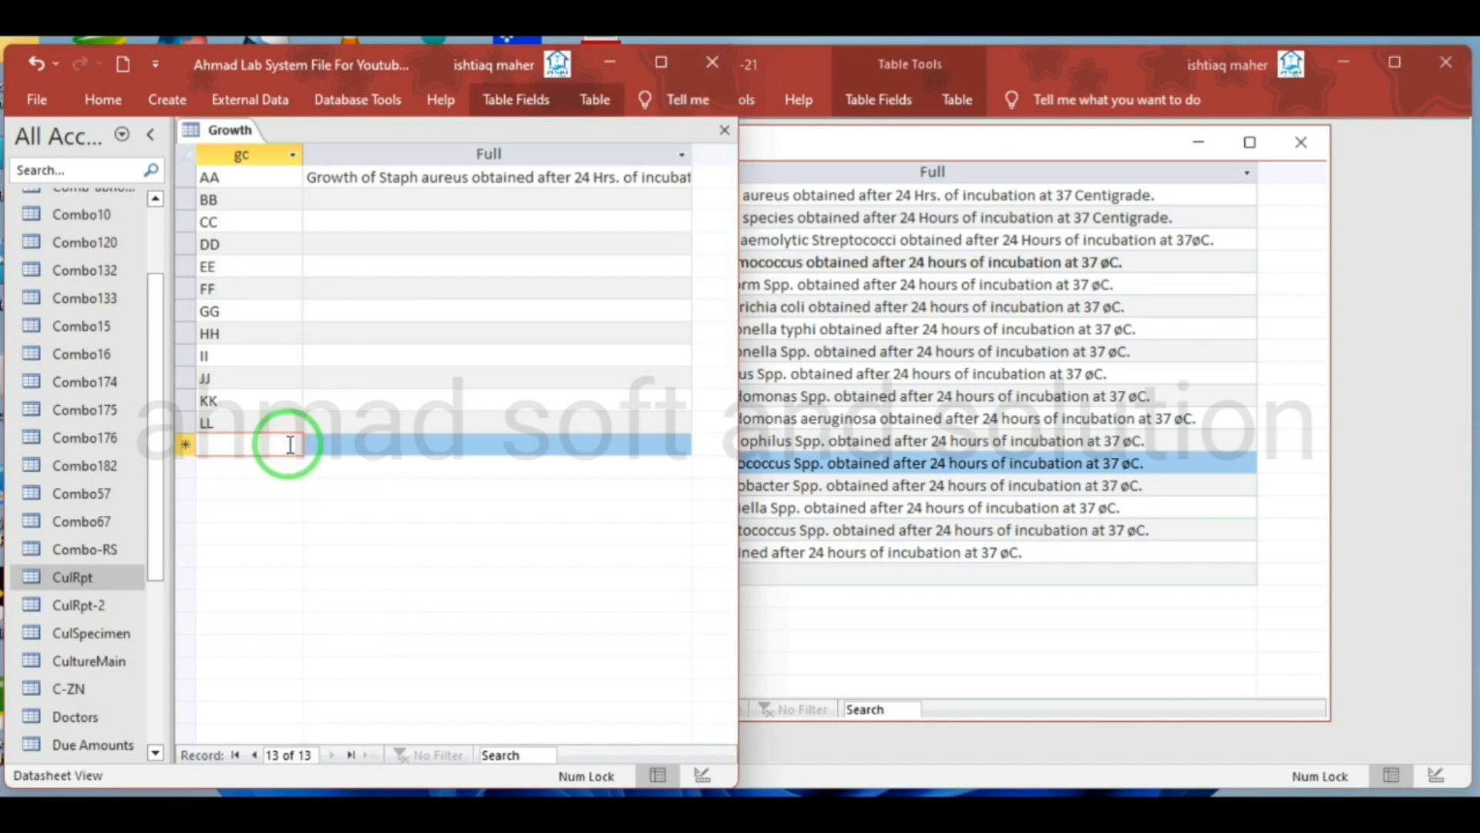
key(ctrl+v)
click(783, 486)
click(589, 485)
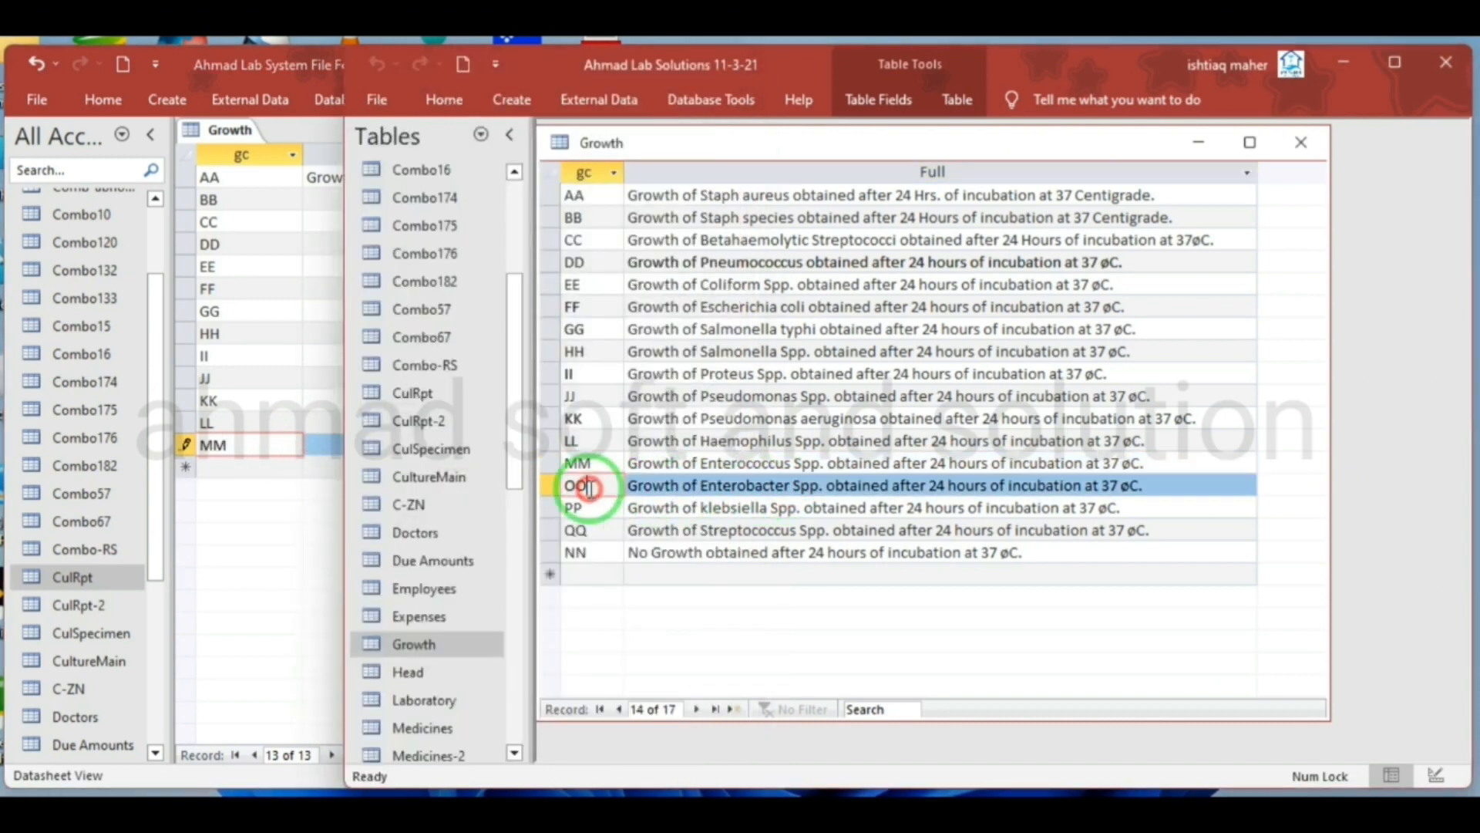
click(281, 469)
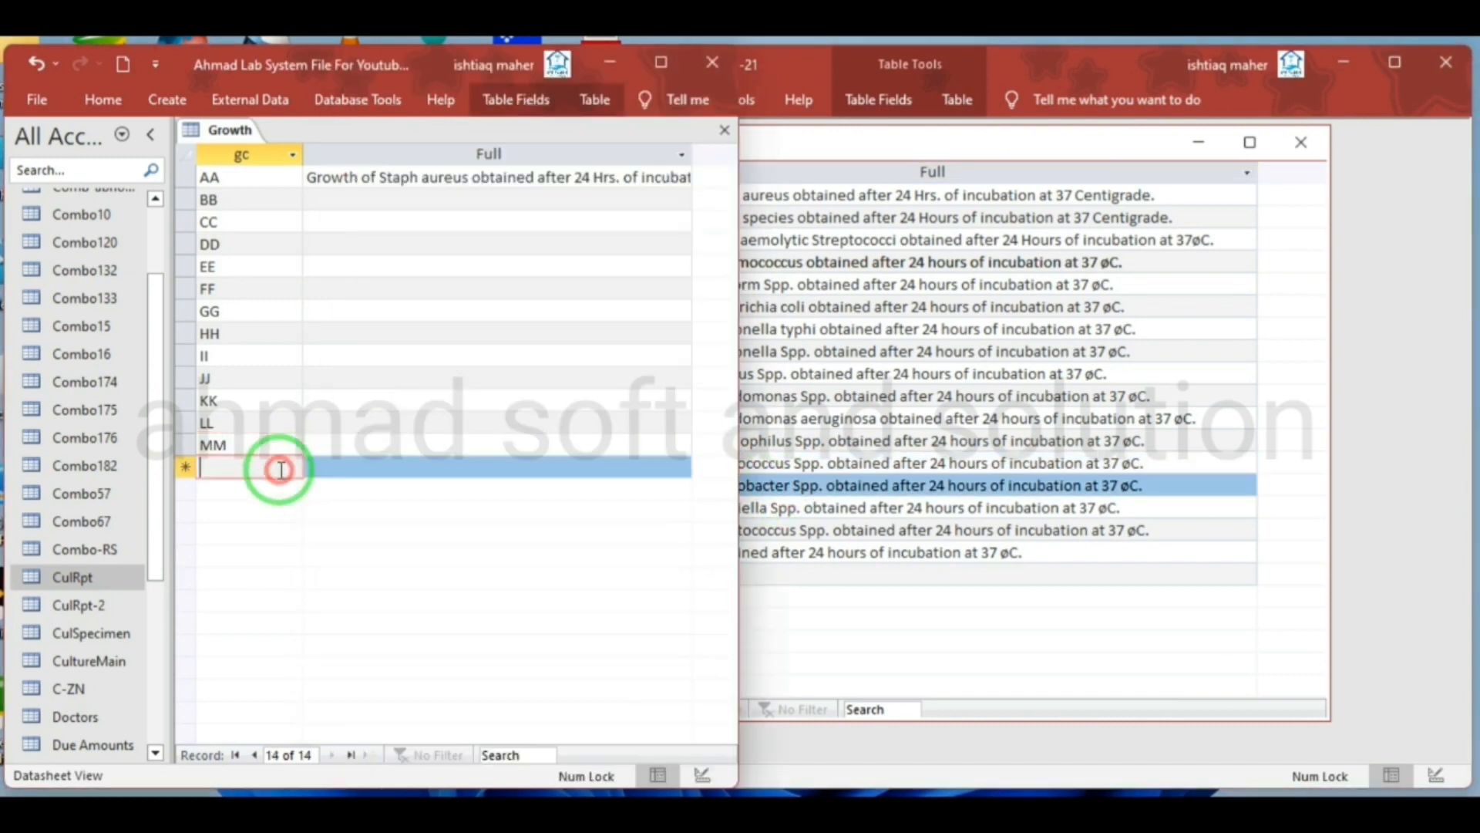
key(ctrl+v)
Copy the source gc codes PP and QQ into new records below OO in the new Growth table
click(774, 553)
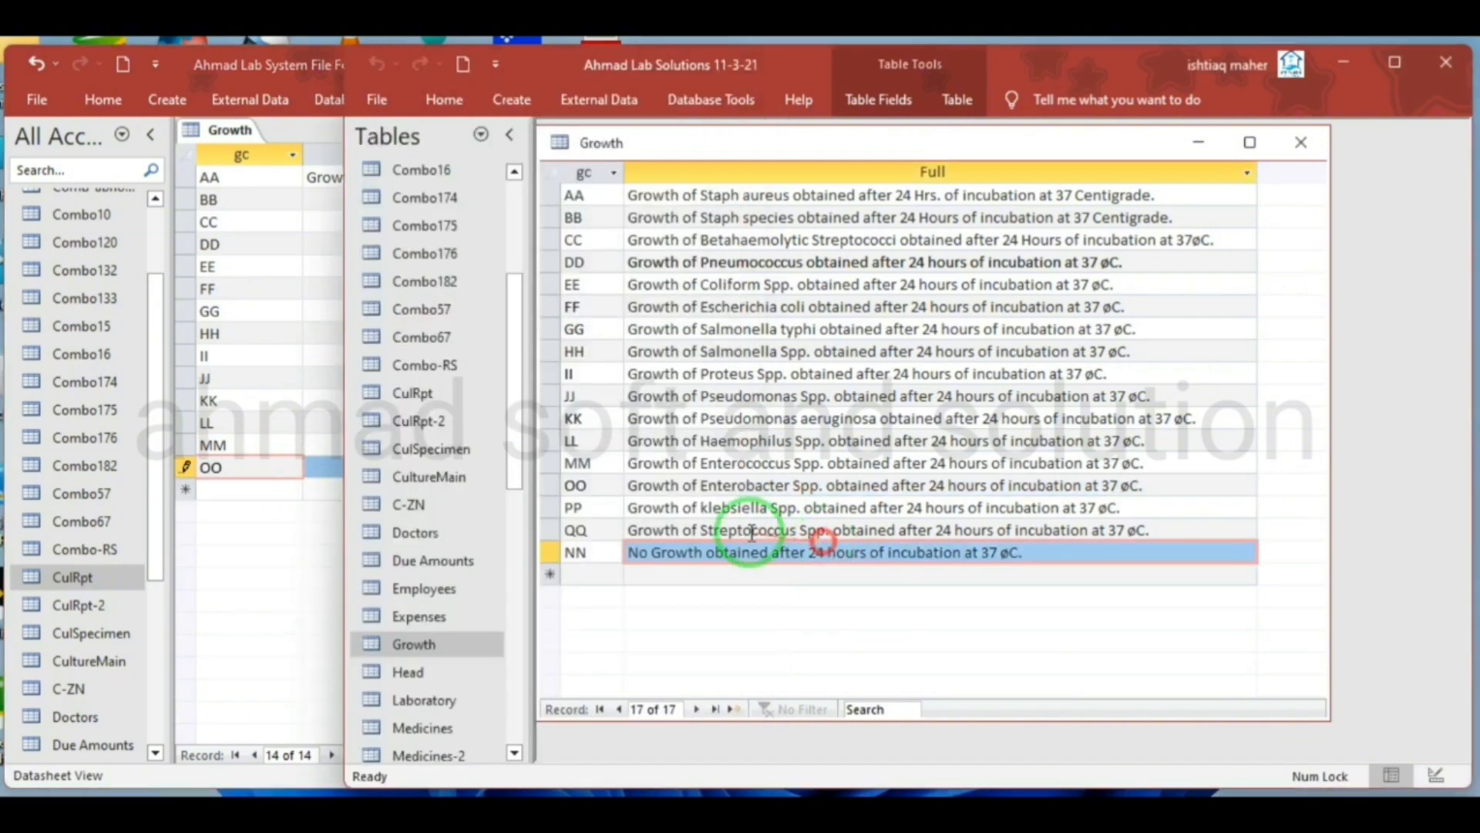
click(586, 506)
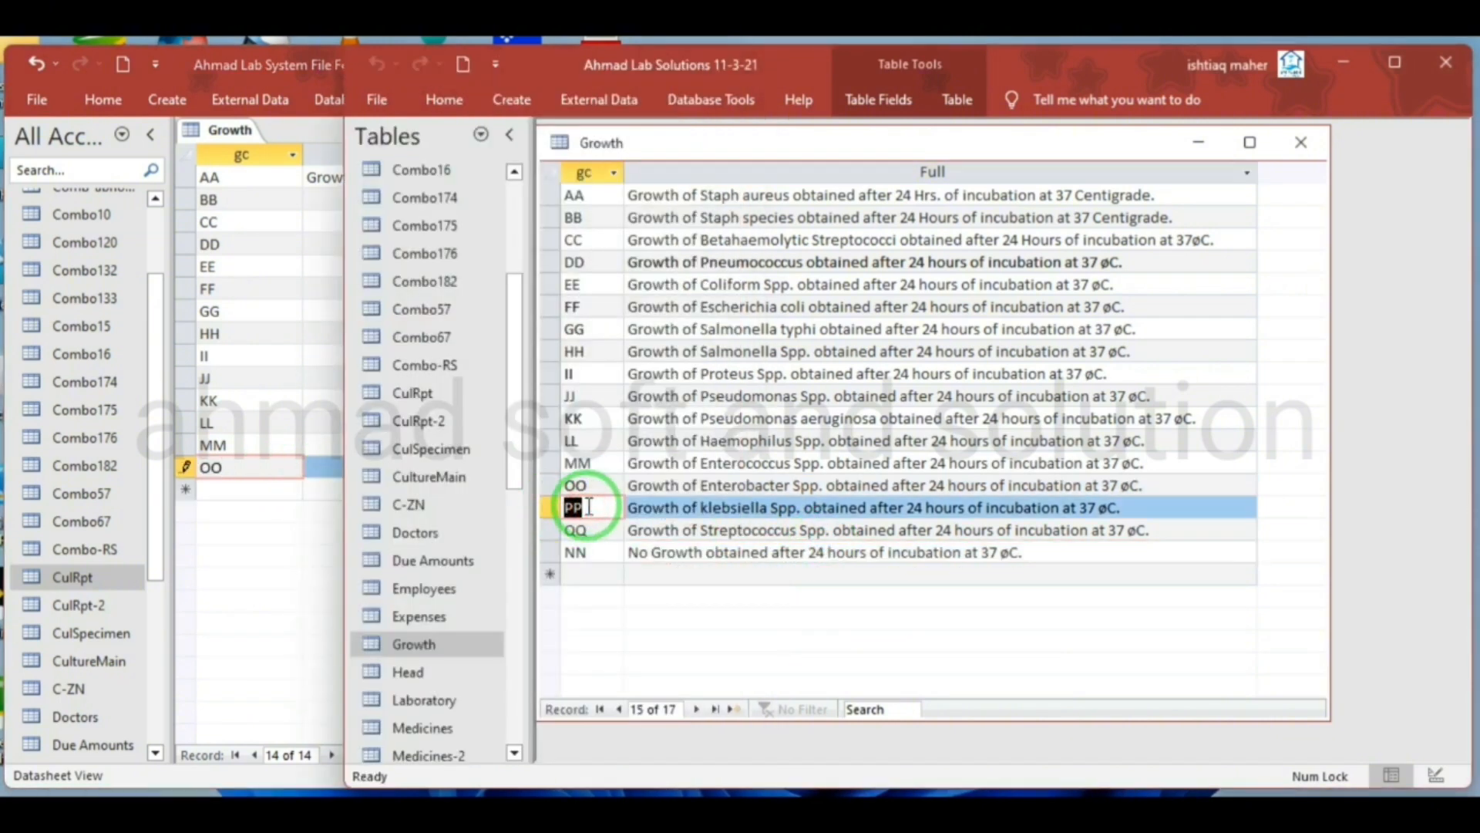
click(282, 471)
click(276, 490)
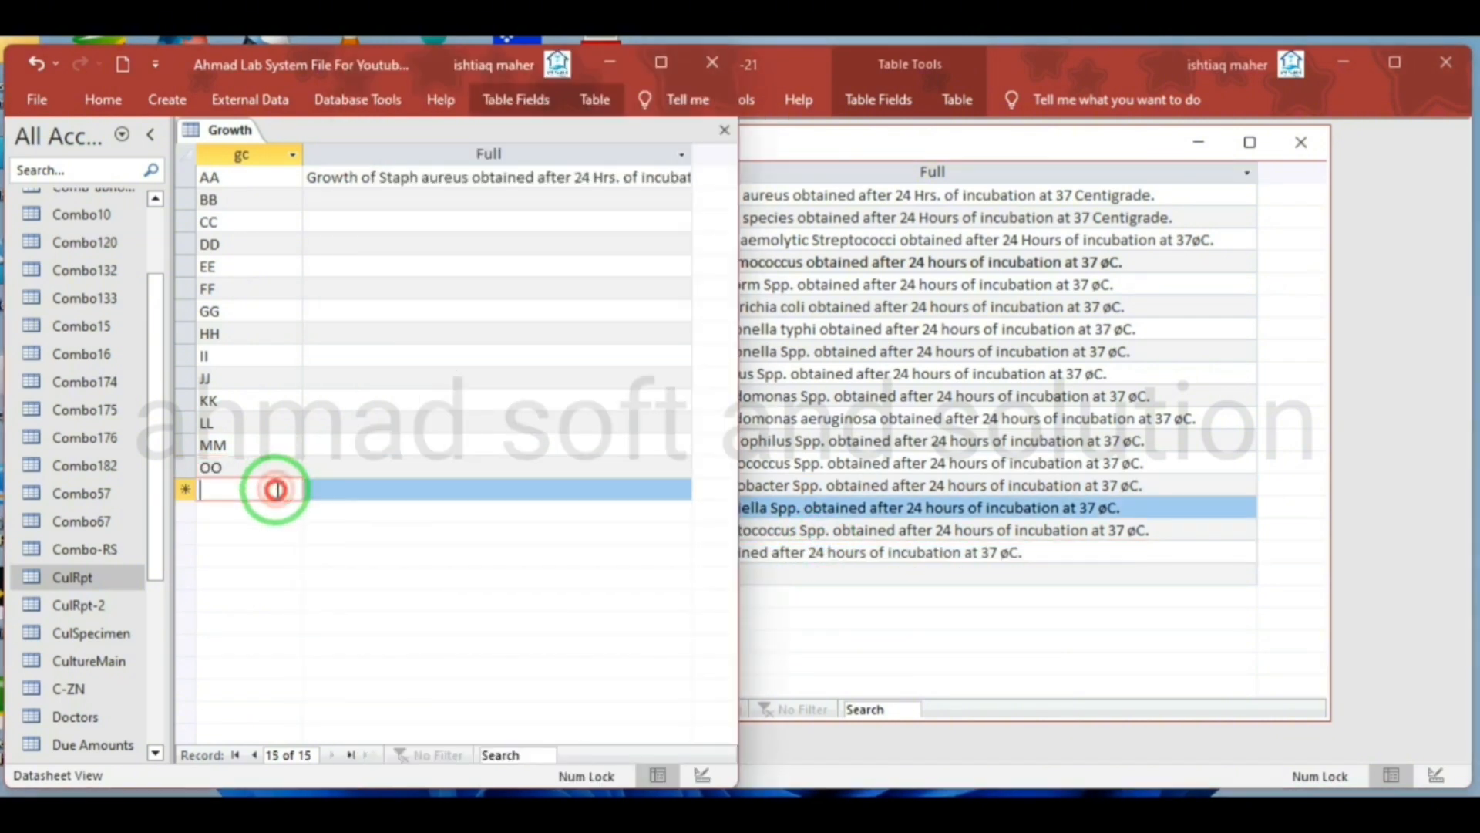
key(ctrl+v)
click(802, 548)
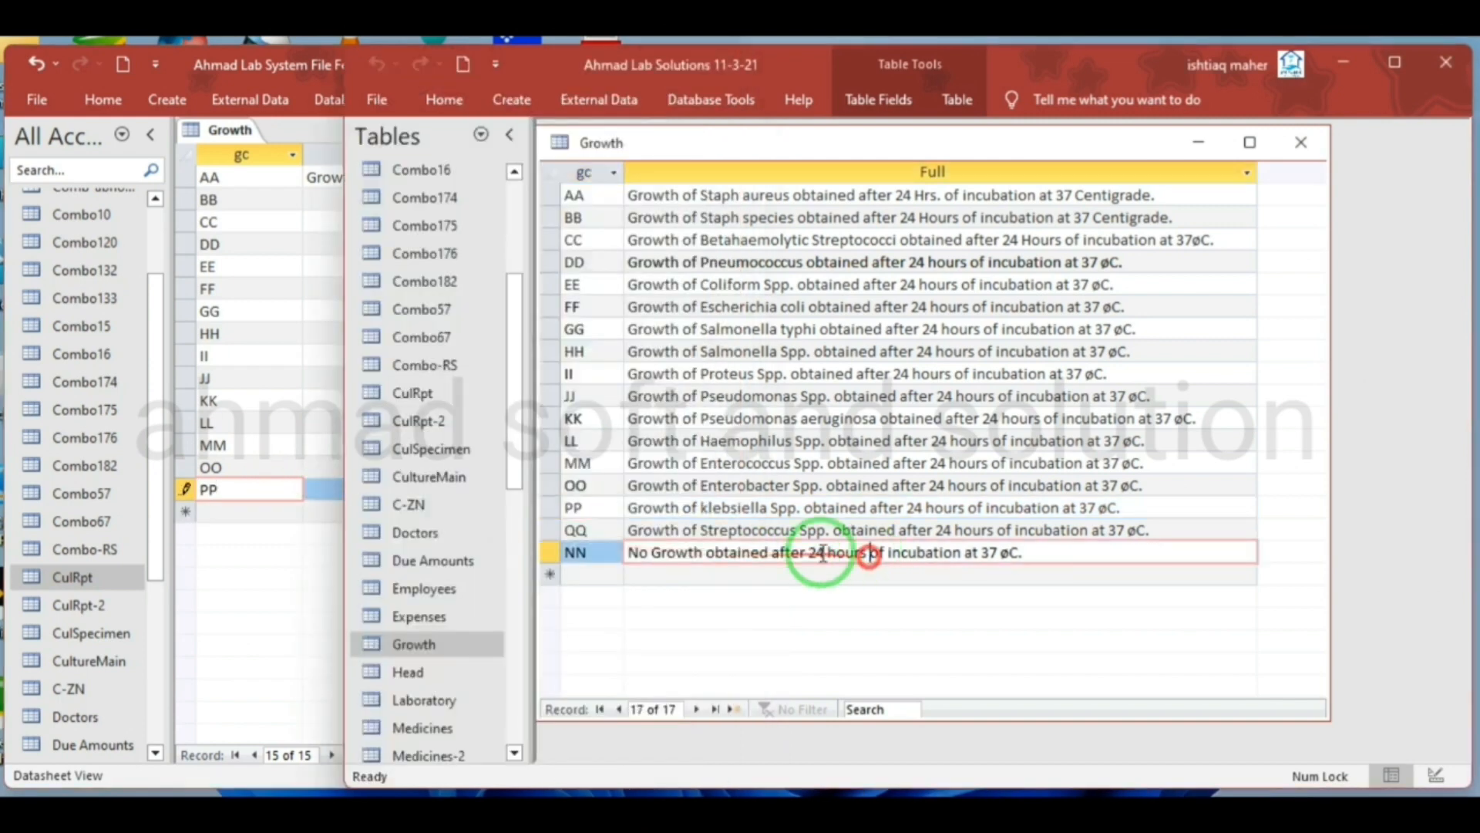
double_click(608, 531)
key(ctrl+c)
click(273, 510)
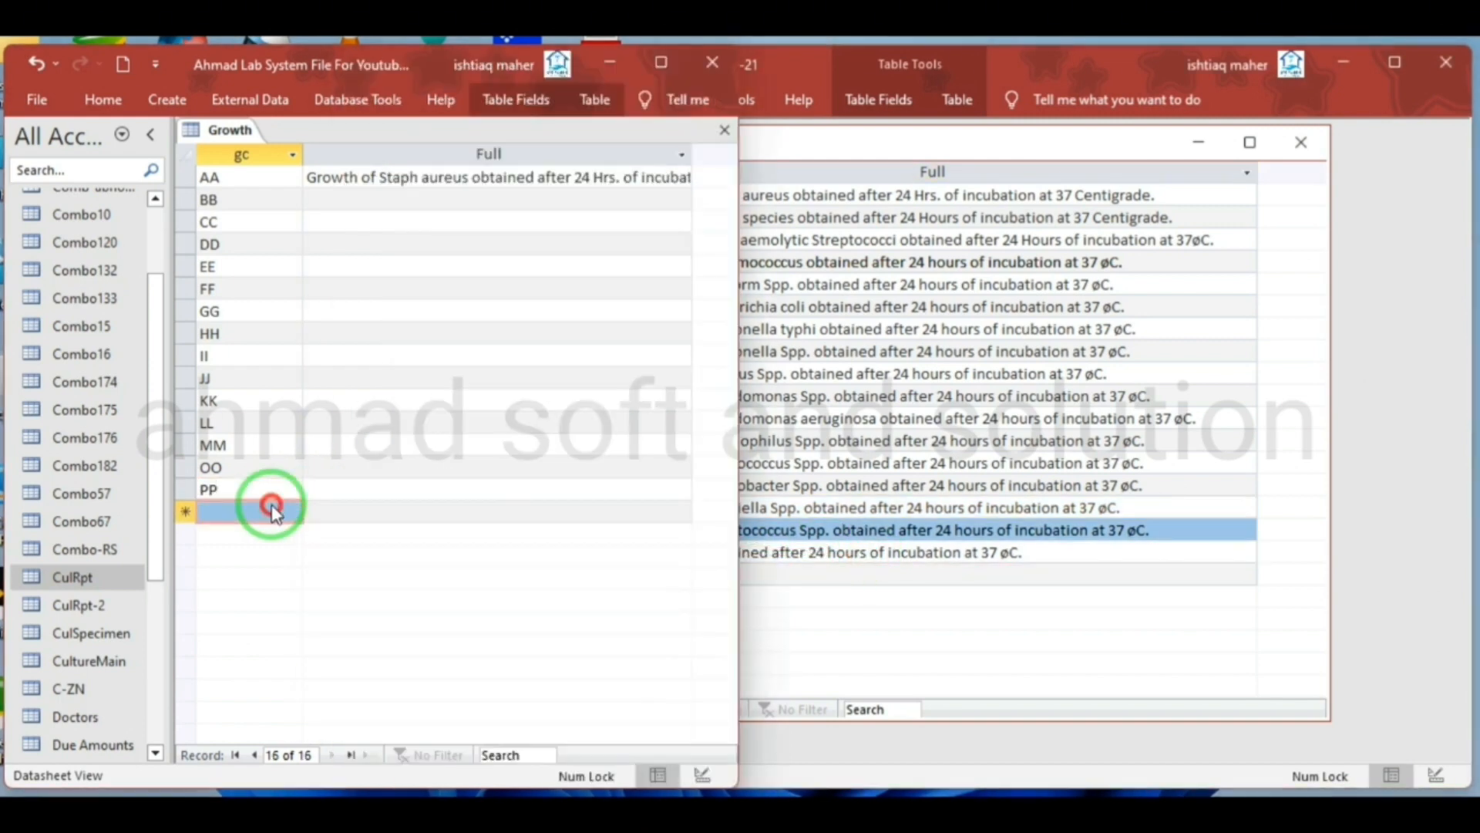
key(ctrl+v)
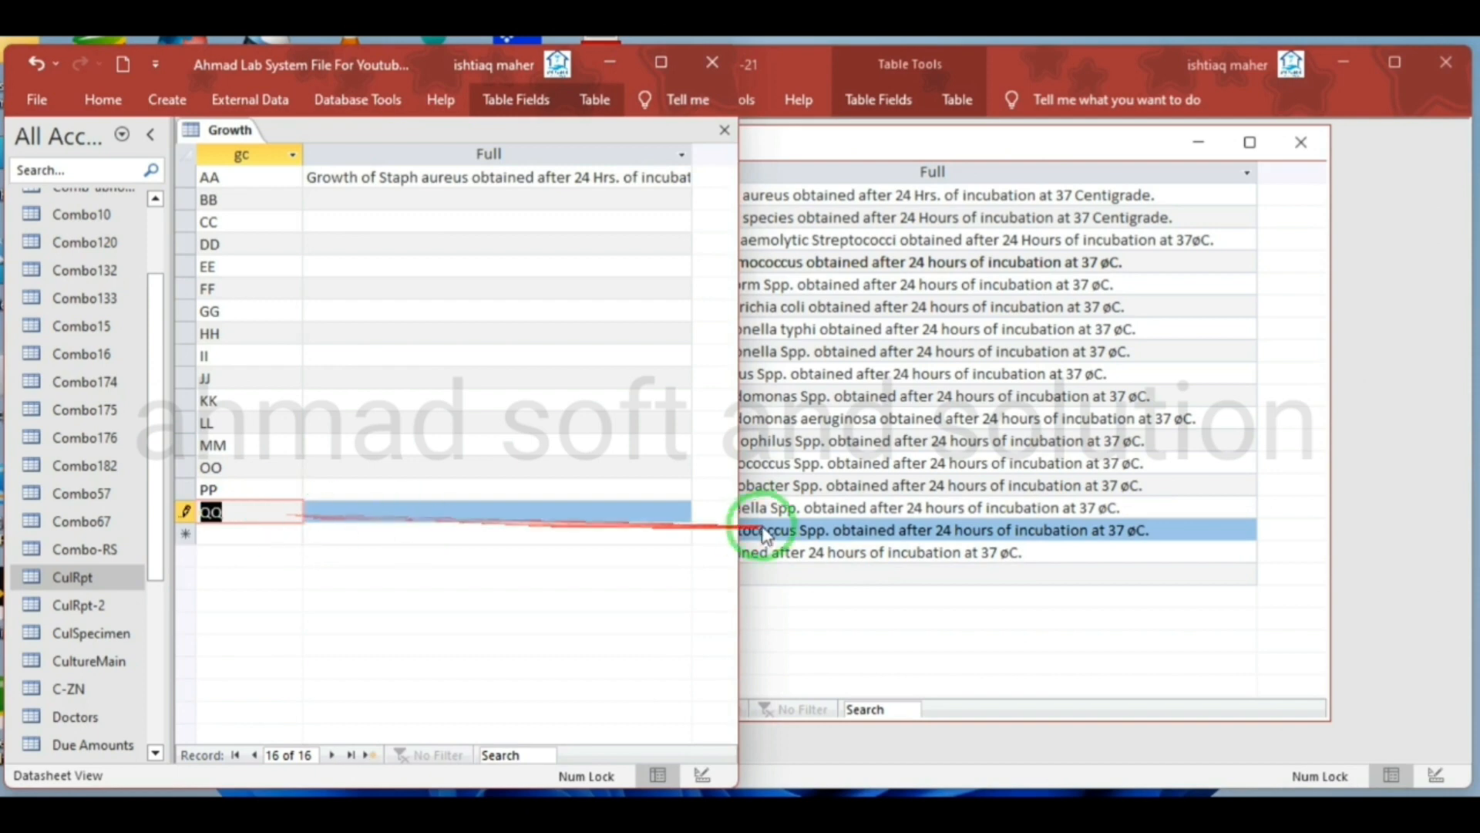
Copy the last source gc code, NN, into a new record below QQ in the new Growth table
click(775, 530)
double_click(591, 553)
key(ctrl+c)
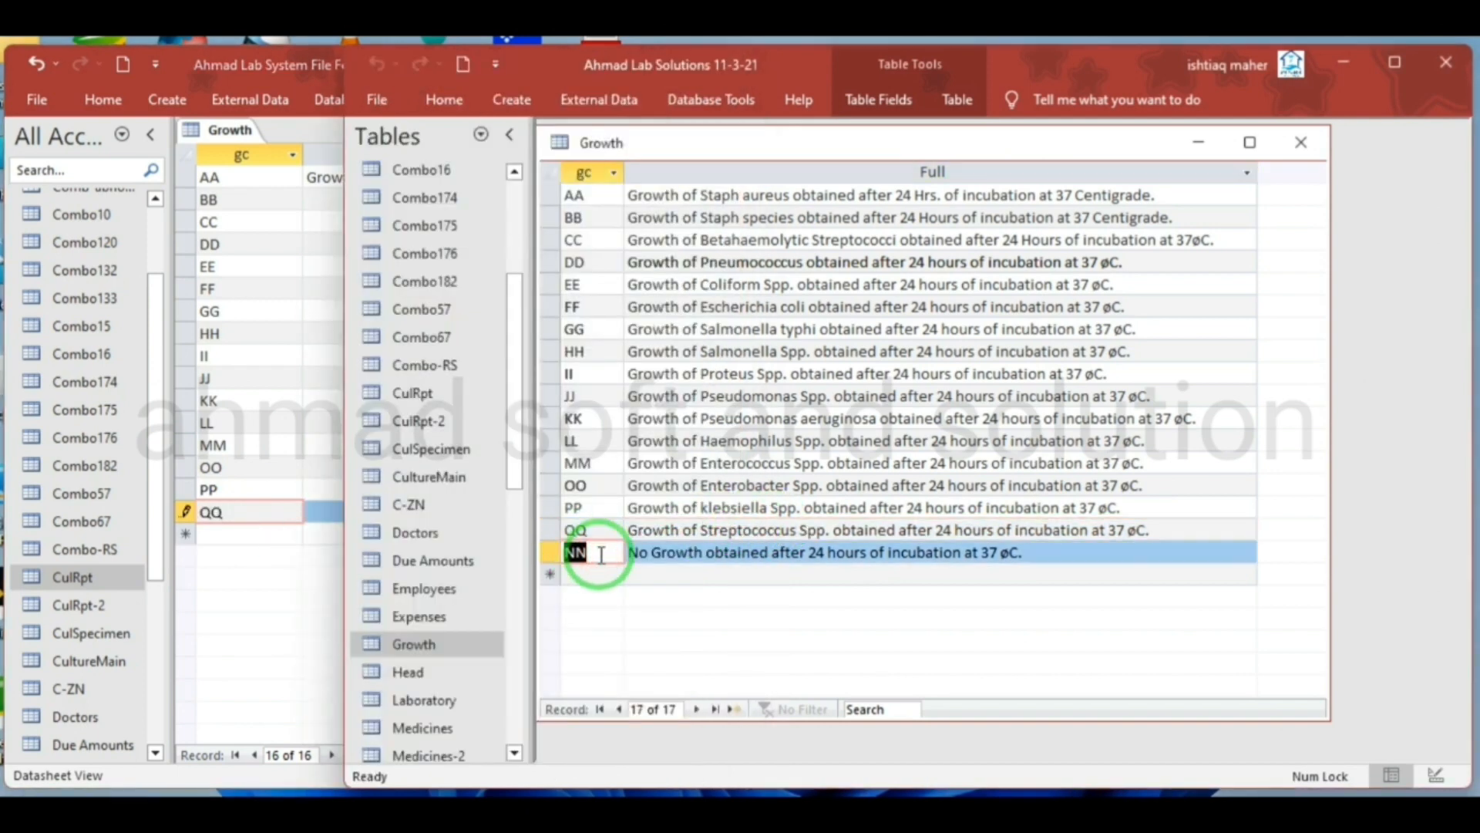
click(275, 538)
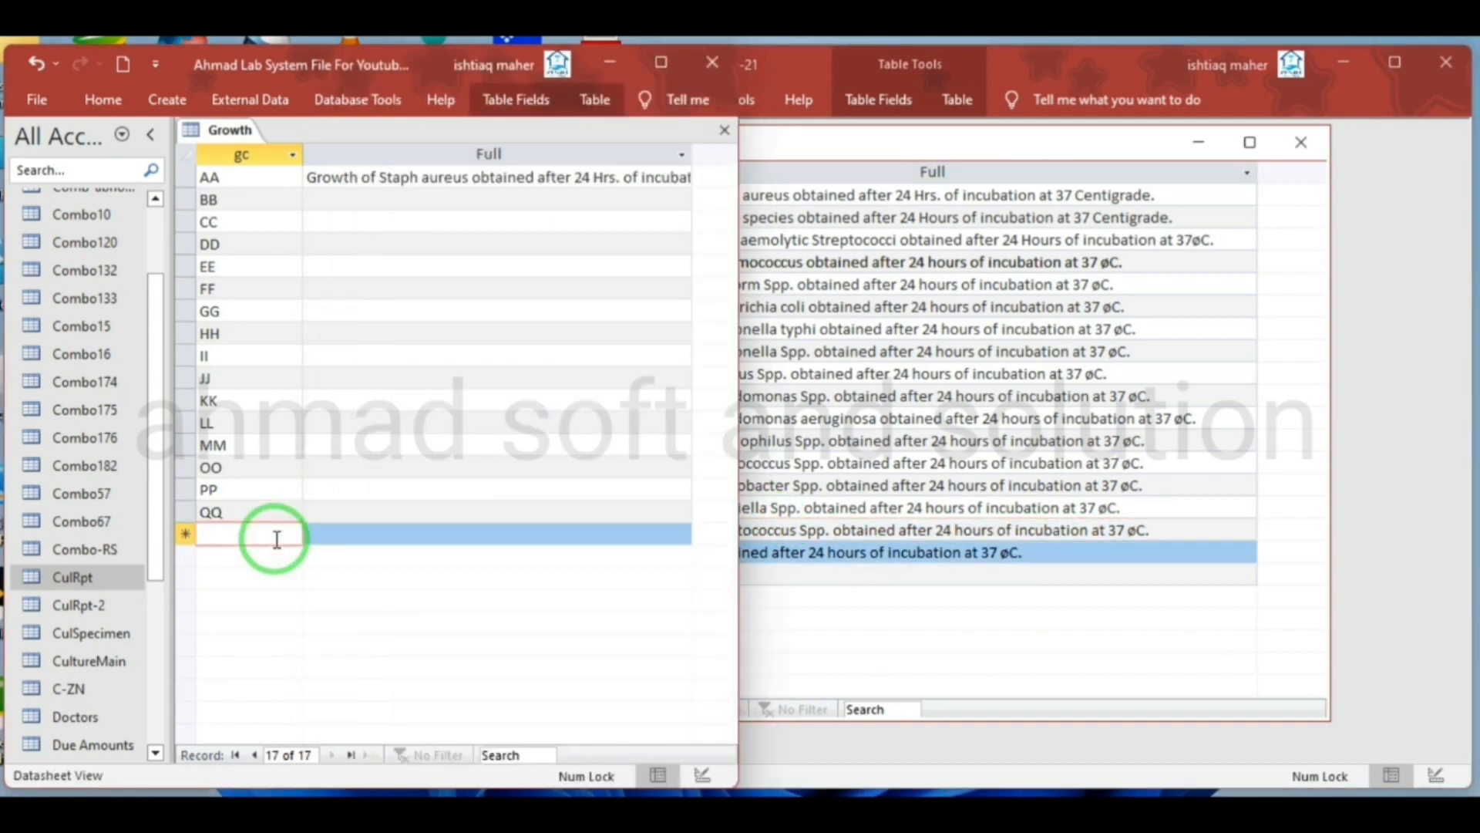
key(ctrl+v)
Copy the source Full descriptions for Staph species and Betahaemolytic Streptococci into records BB and CC of the new Growth table
click(933, 531)
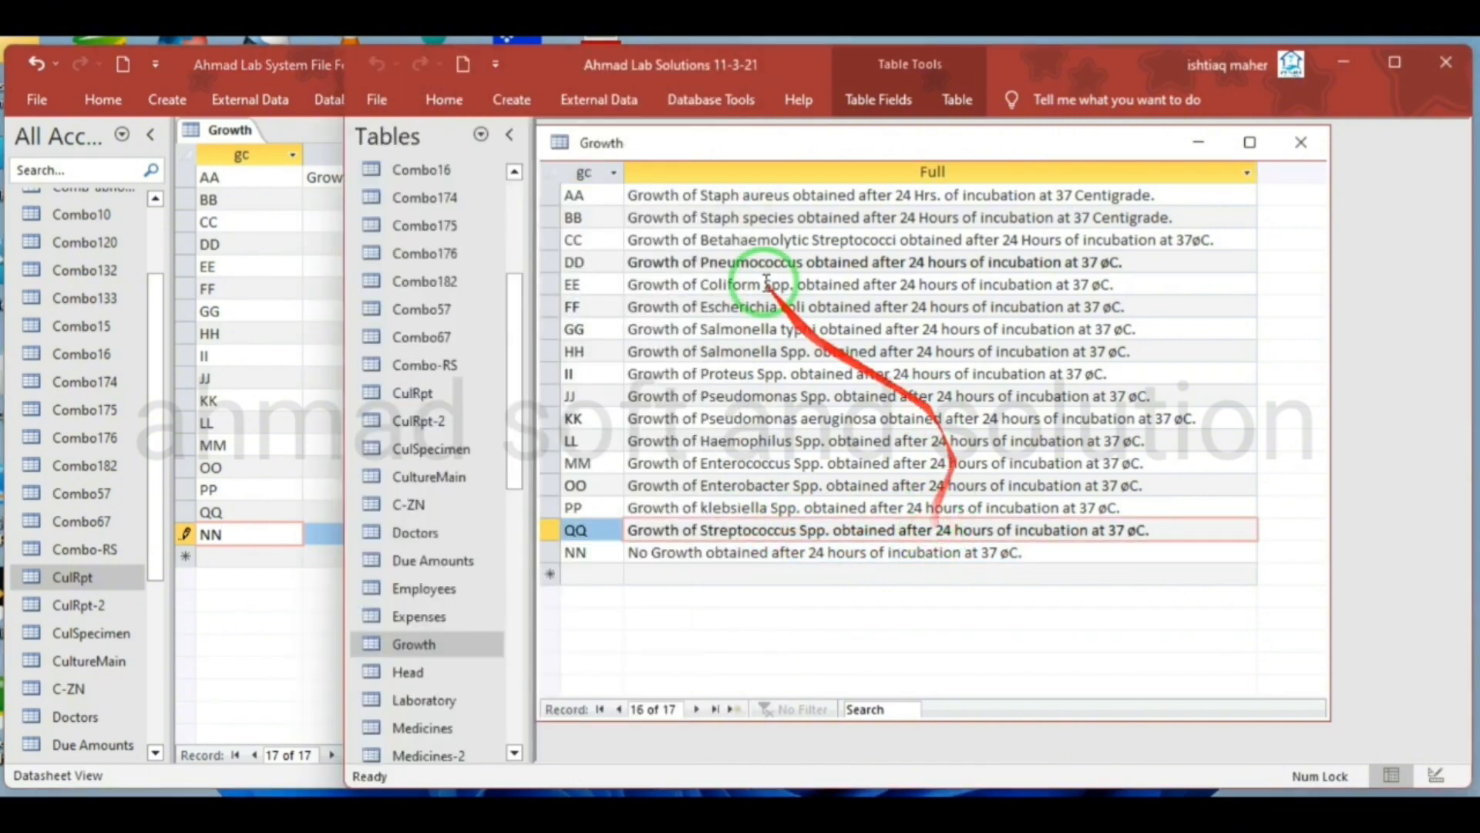
drag(630, 218, 1213, 217)
key(ctrl+c)
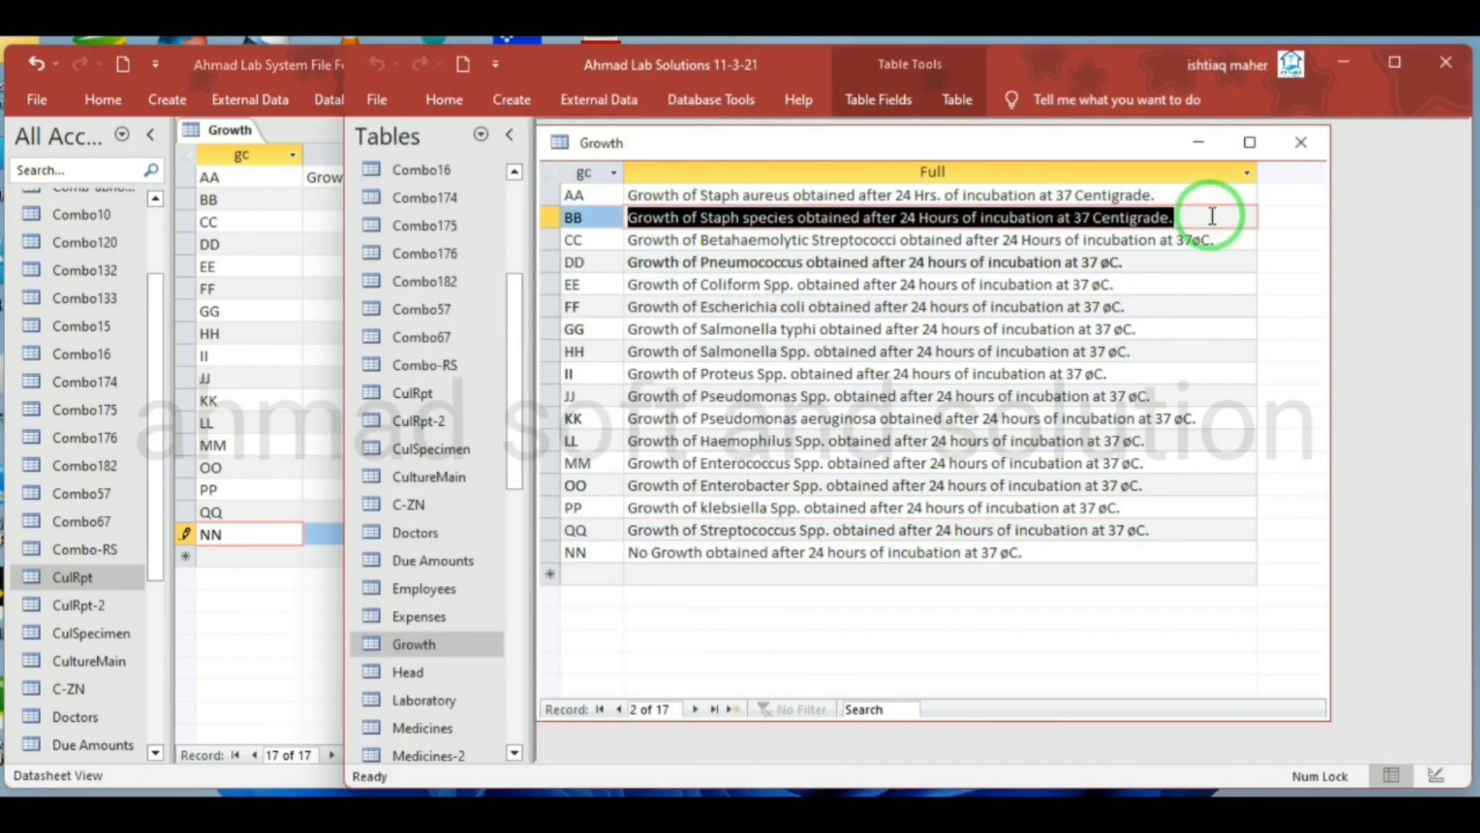
click(272, 223)
click(366, 201)
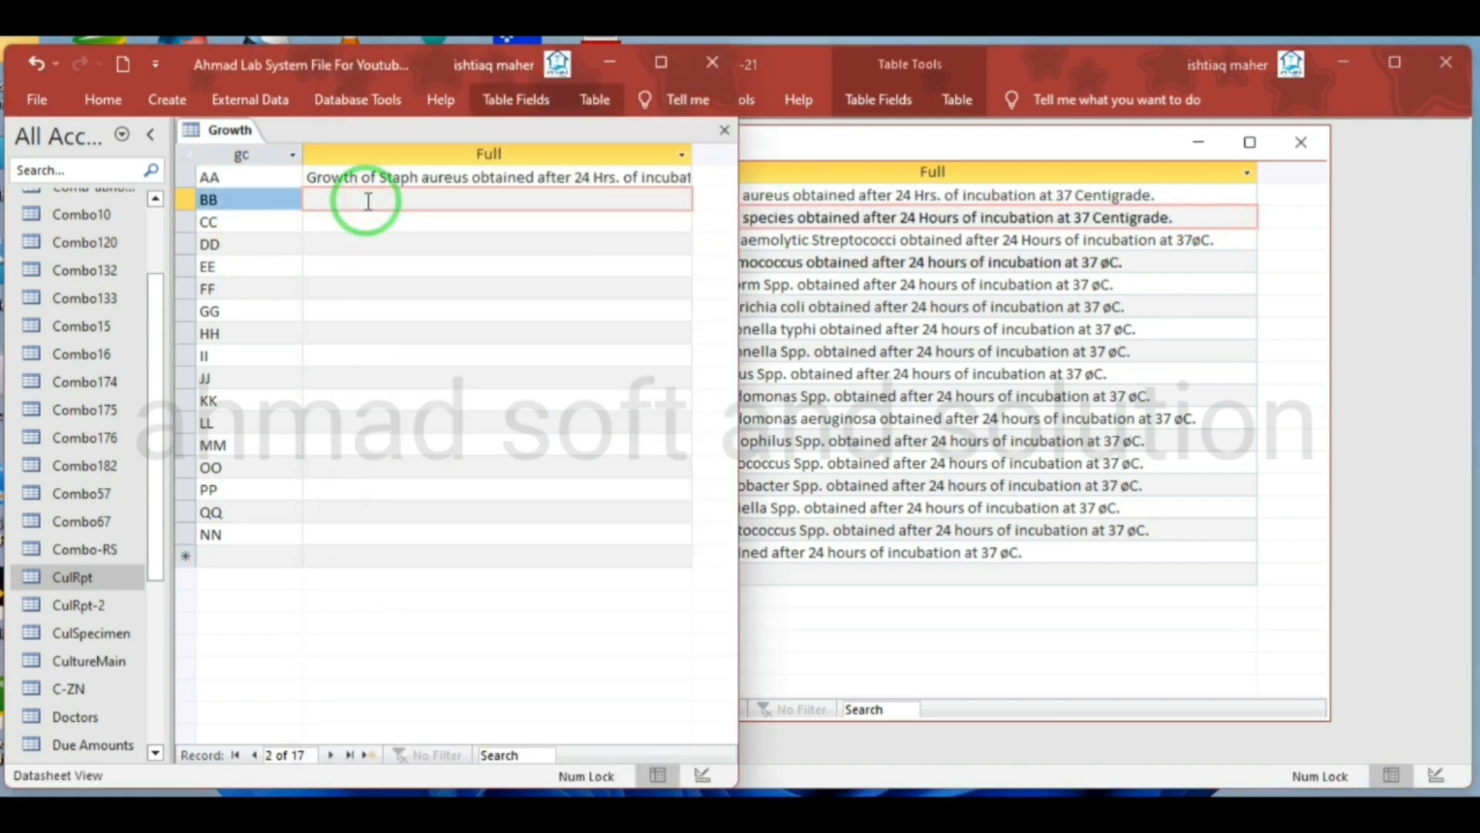
key(ctrl+v)
click(849, 286)
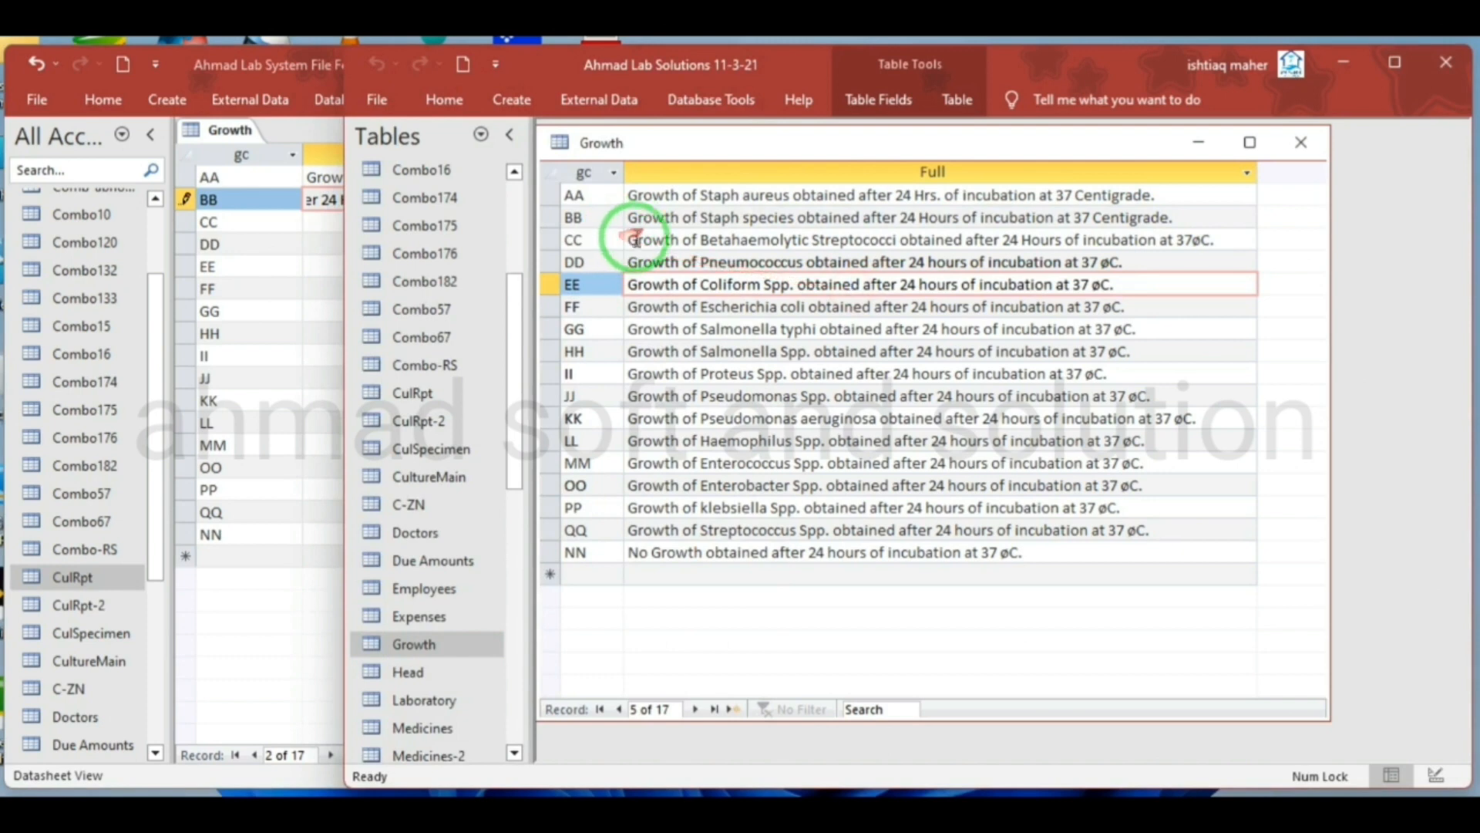
drag(629, 239, 1245, 235)
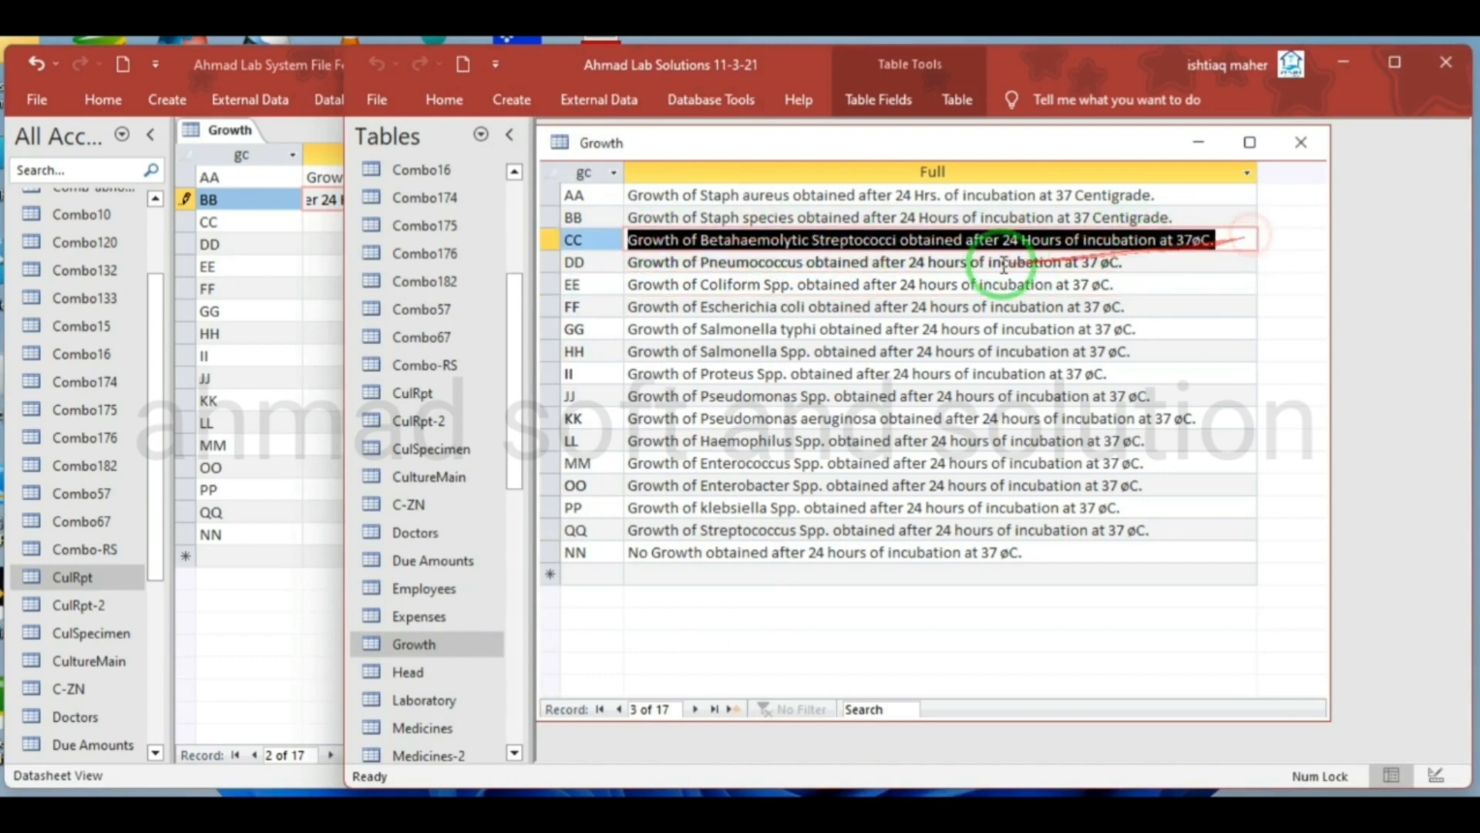
click(317, 221)
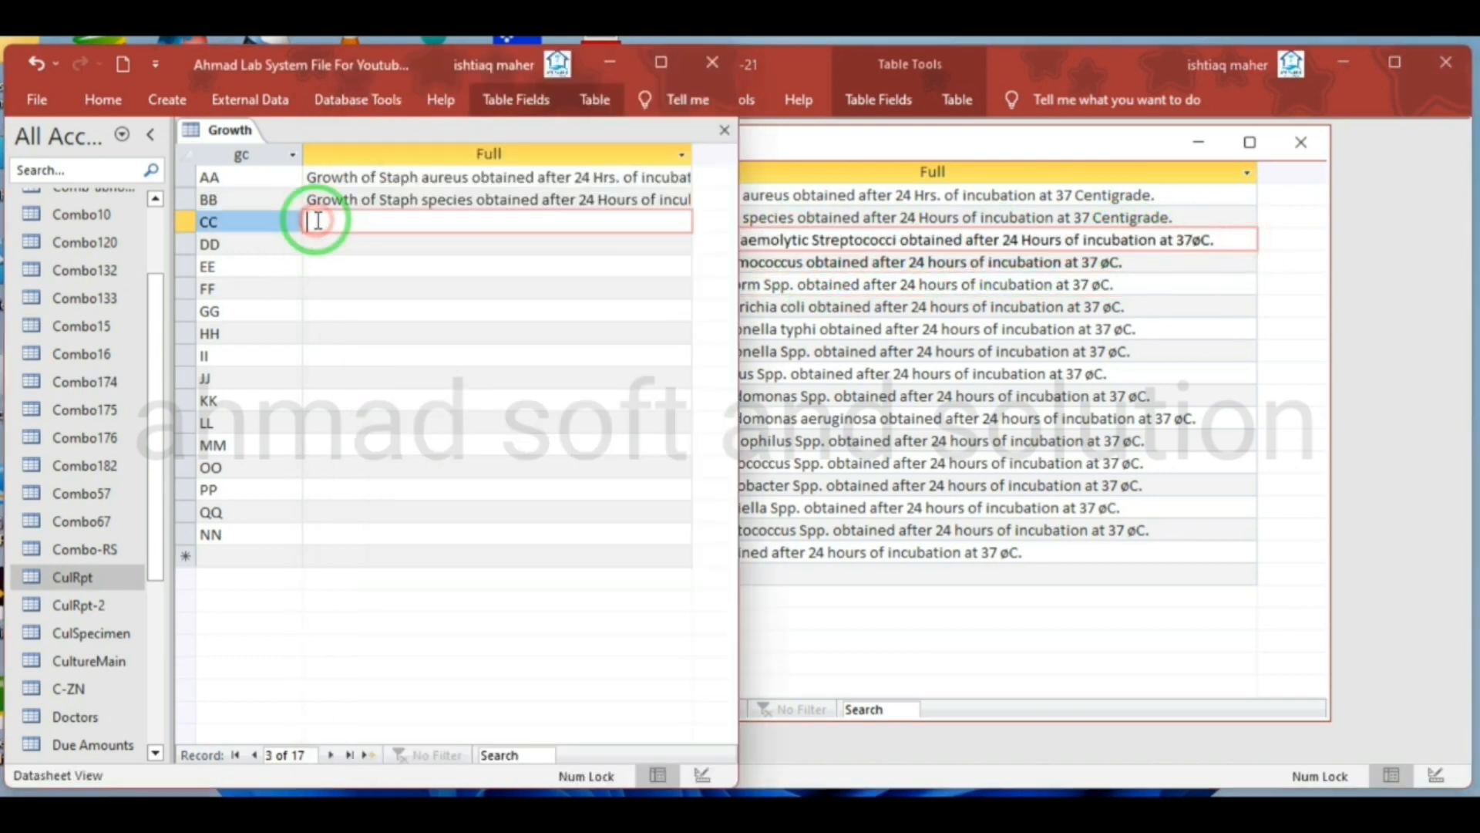
Copy the source Full descriptions for Pneumococcus and Coliform Spp. into records DD and EE of the new Growth table
click(958, 293)
click(1132, 259)
drag(1132, 259, 628, 256)
key(ctrl+c)
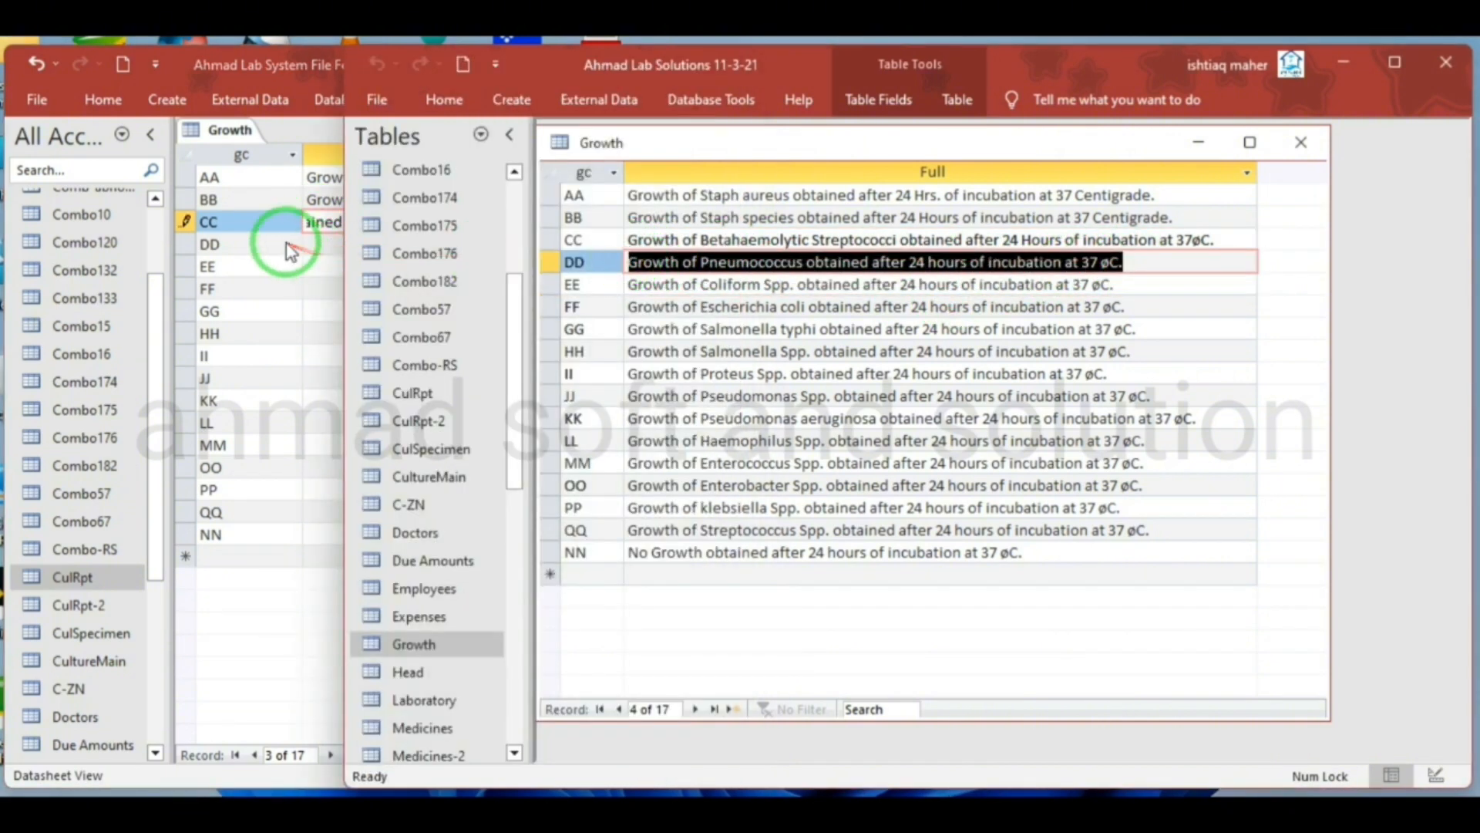
click(330, 244)
key(ctrl+v)
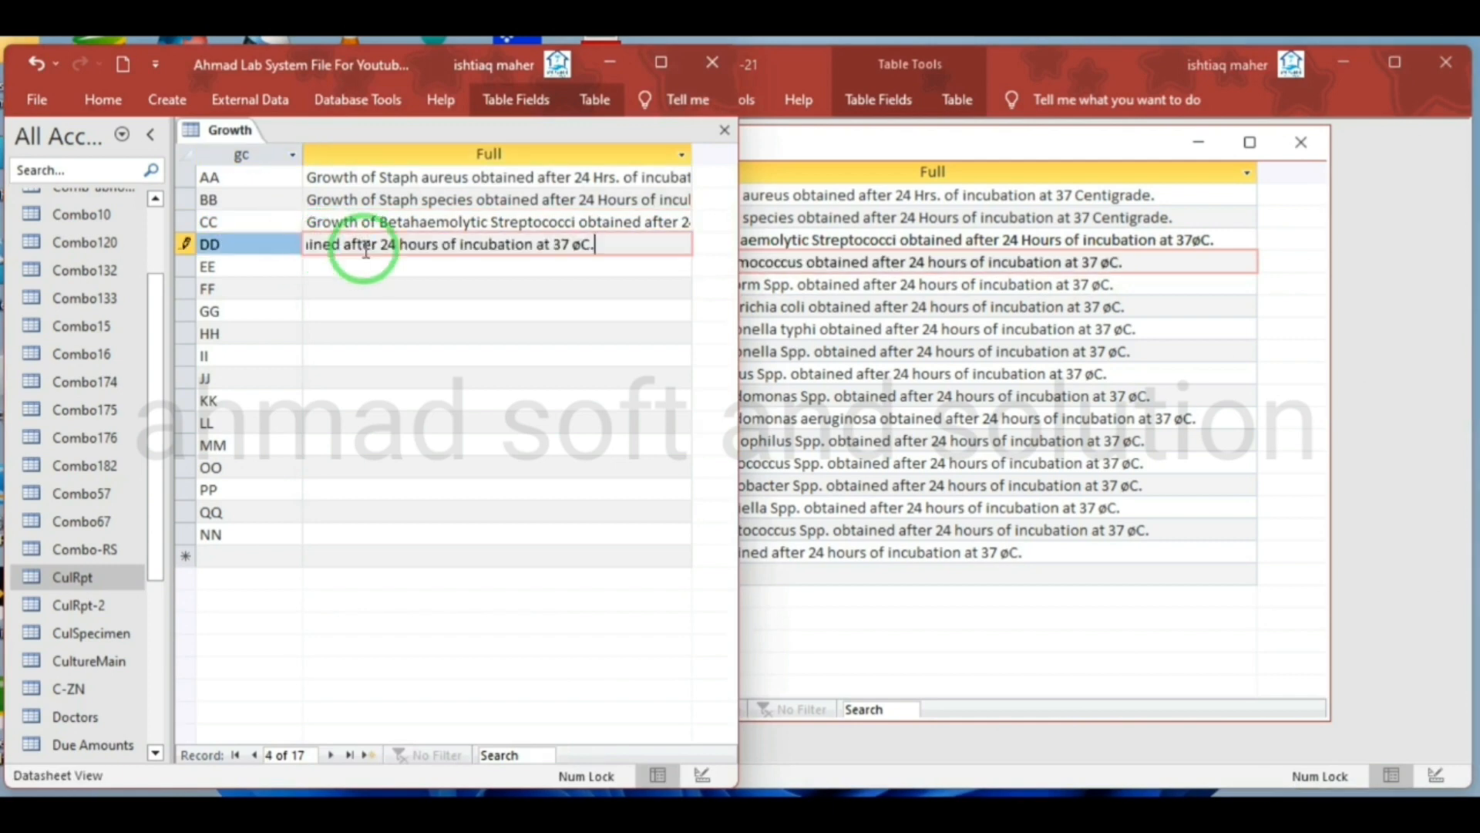
click(798, 304)
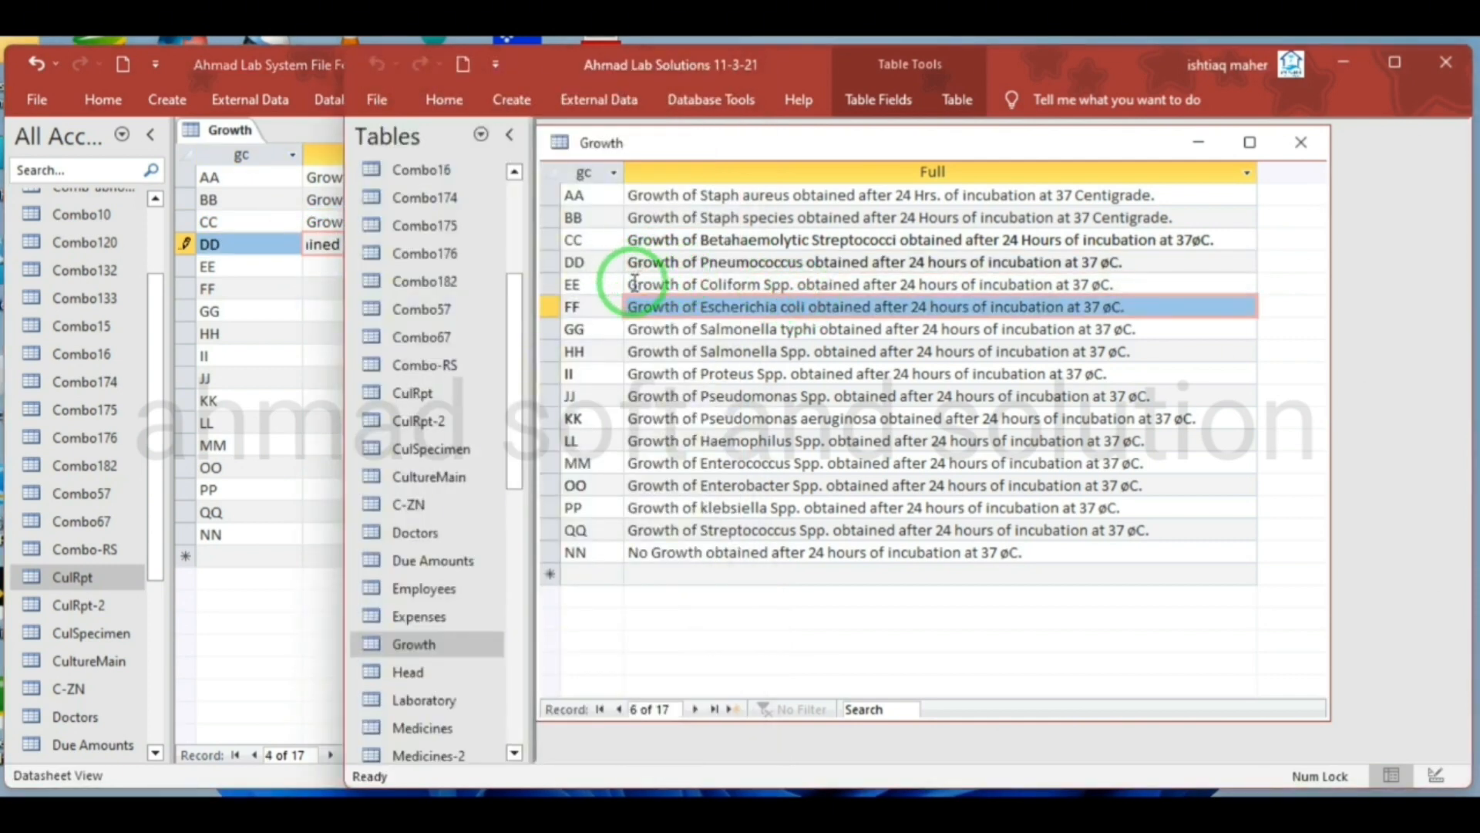
drag(634, 283, 1155, 303)
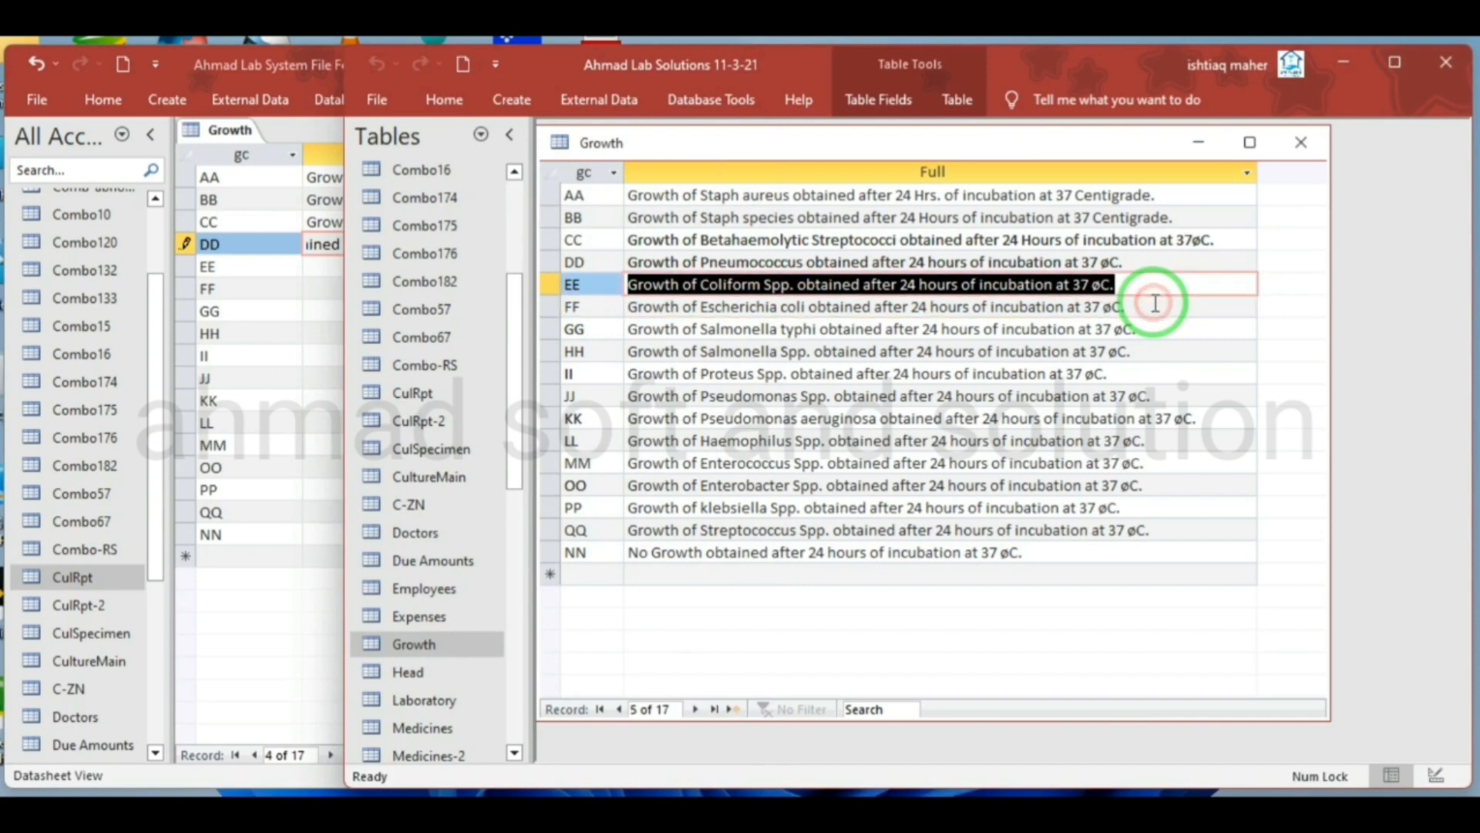
click(320, 264)
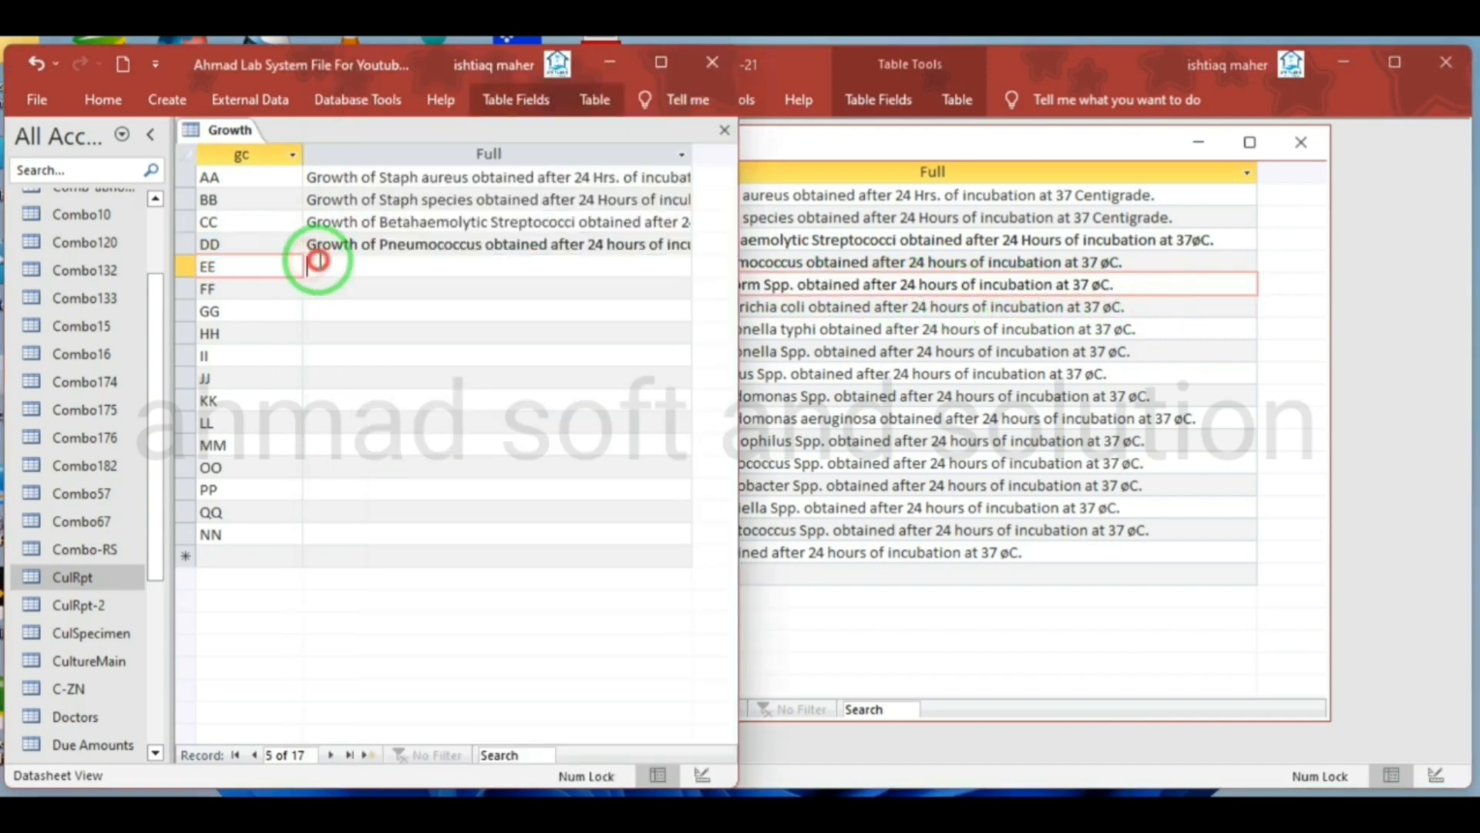
Try to copy the source Full description for Escherichia coli into record FF of the new Growth table
click(821, 346)
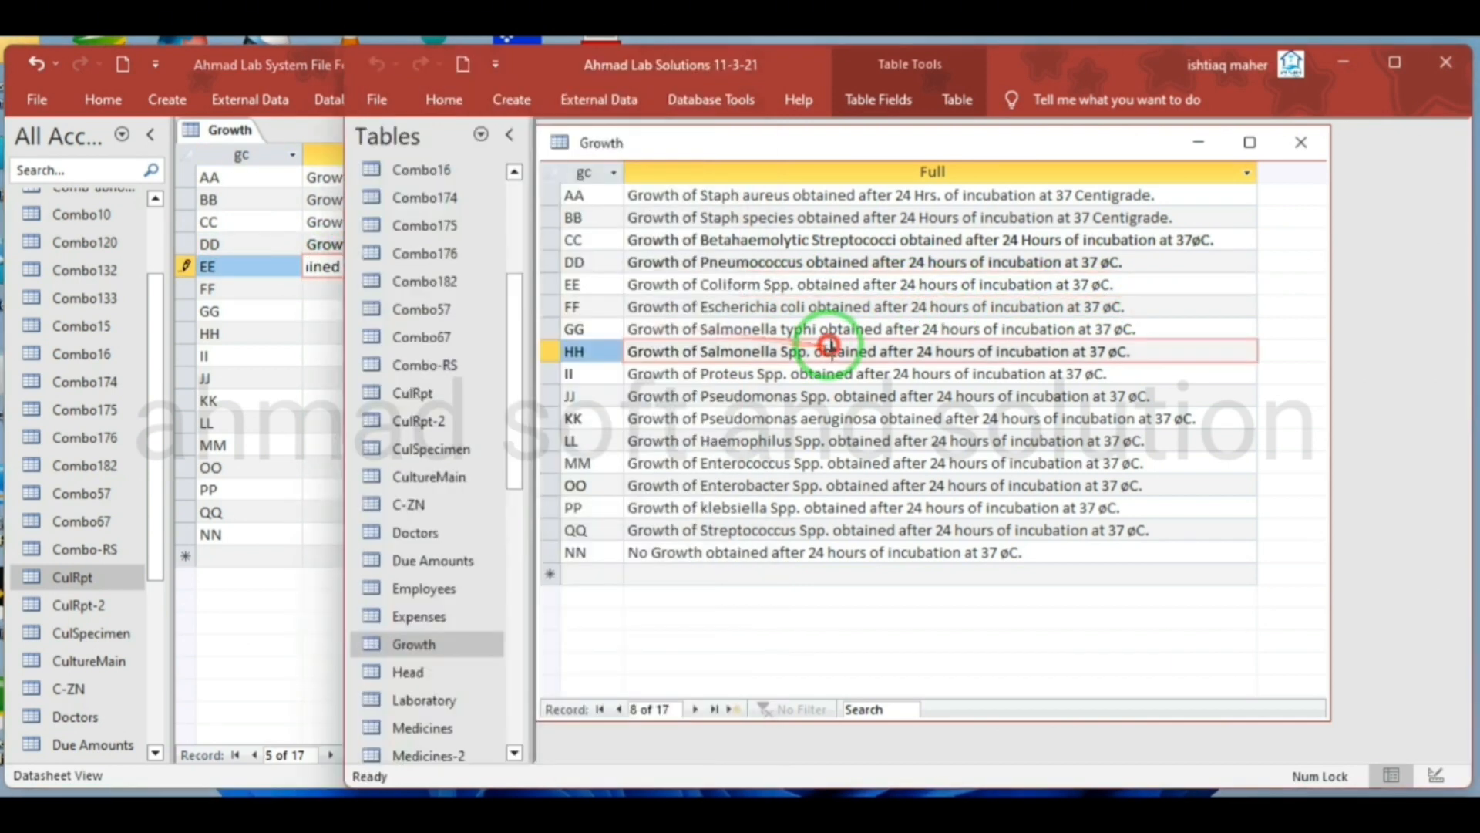
drag(1157, 308, 626, 317)
click(322, 287)
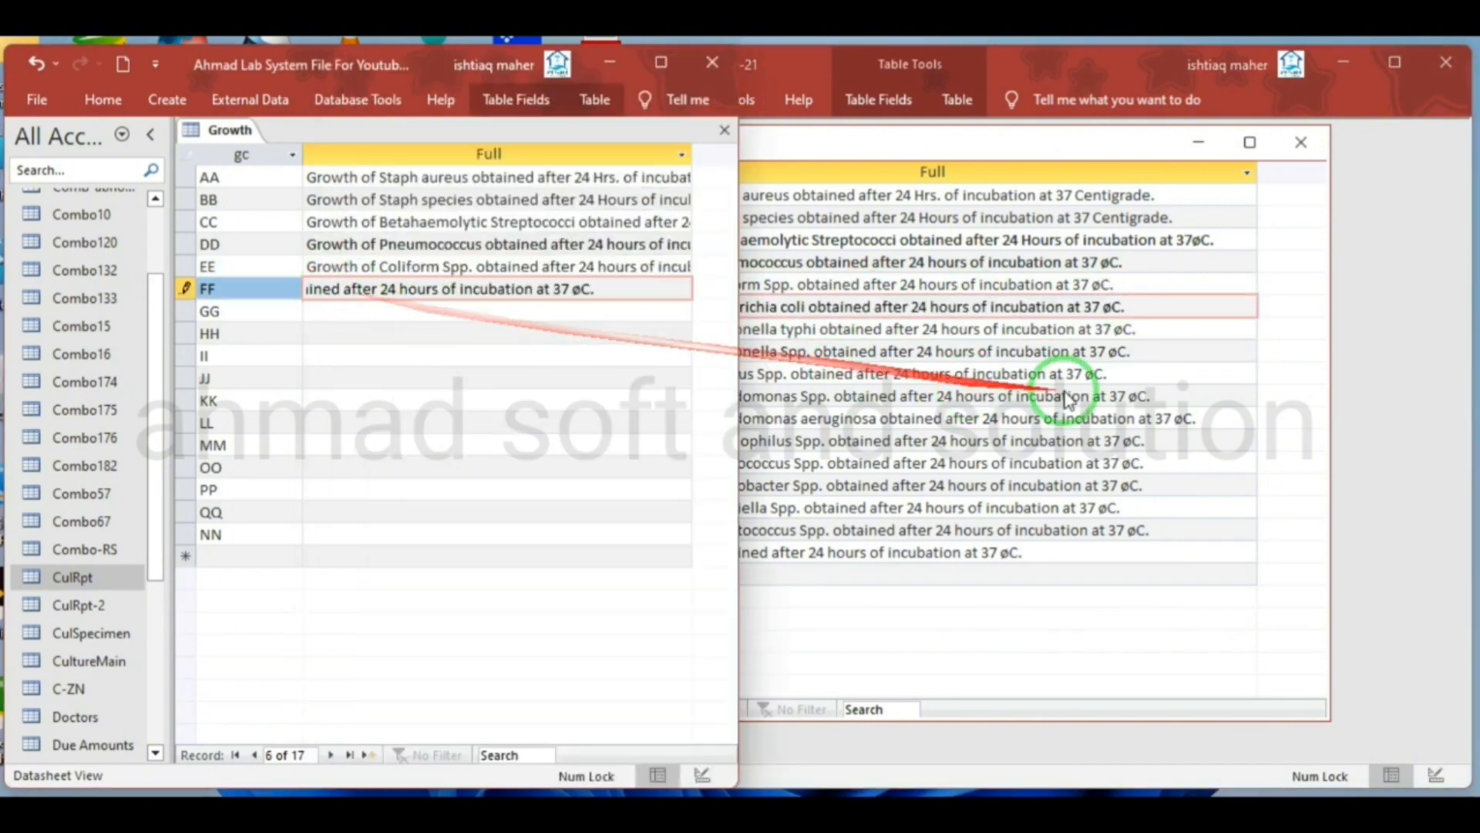
Copy the source Full description for Salmonella typhi into record GG of the new Growth table
click(1068, 330)
drag(1068, 330, 661, 330)
key(ctrl+c)
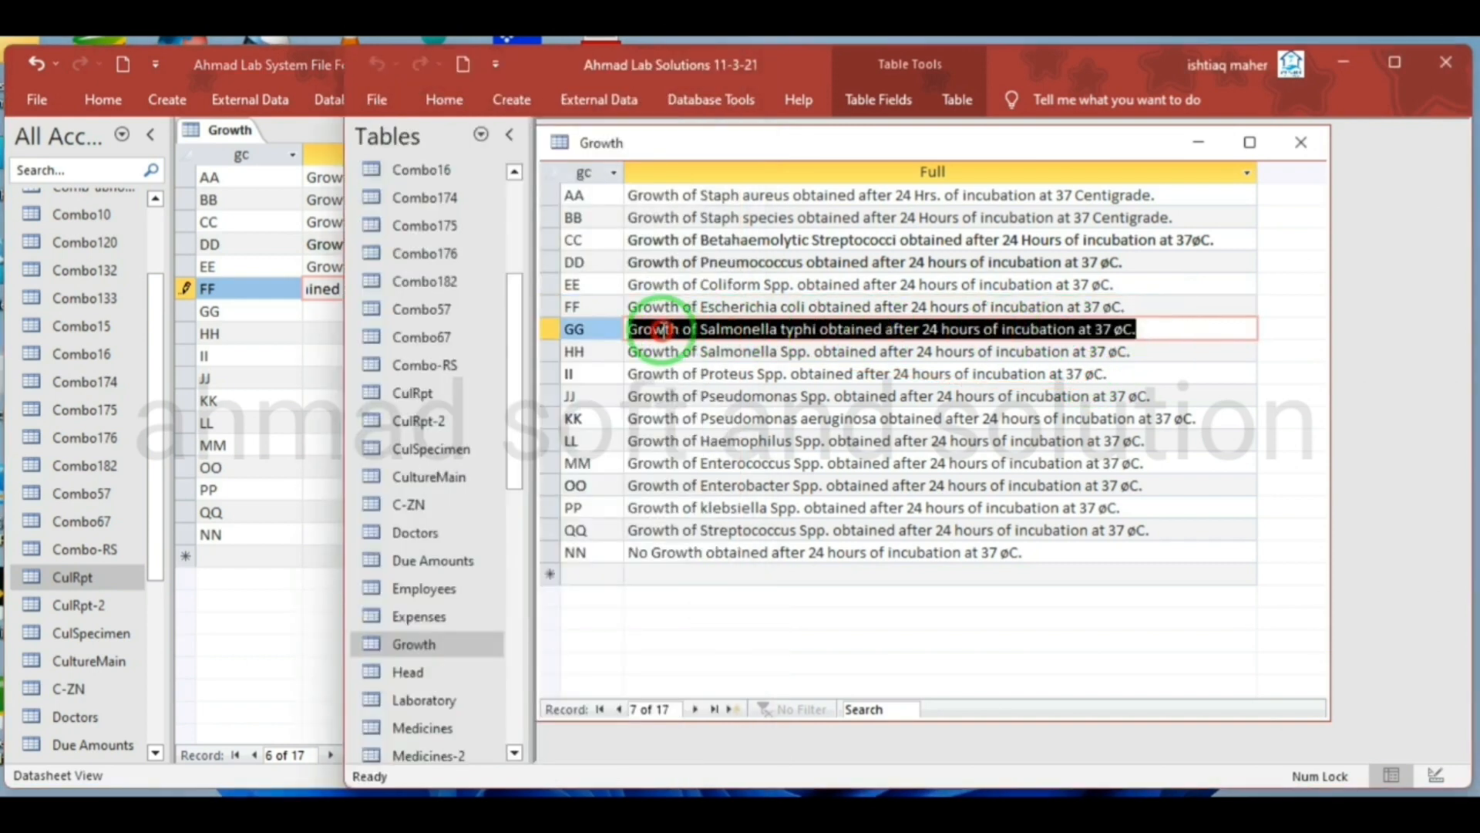
click(319, 311)
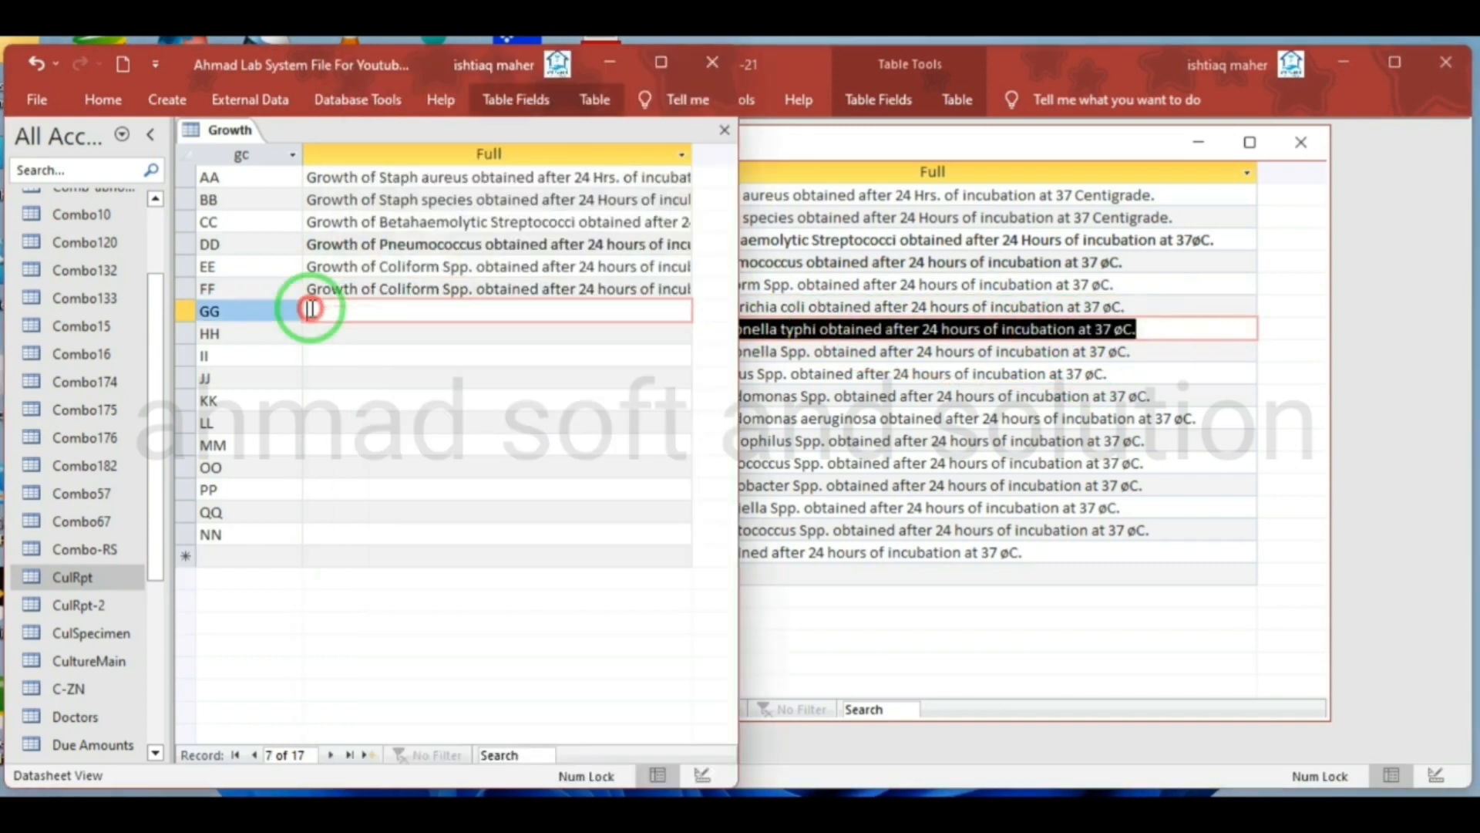
key(ctrl+v)
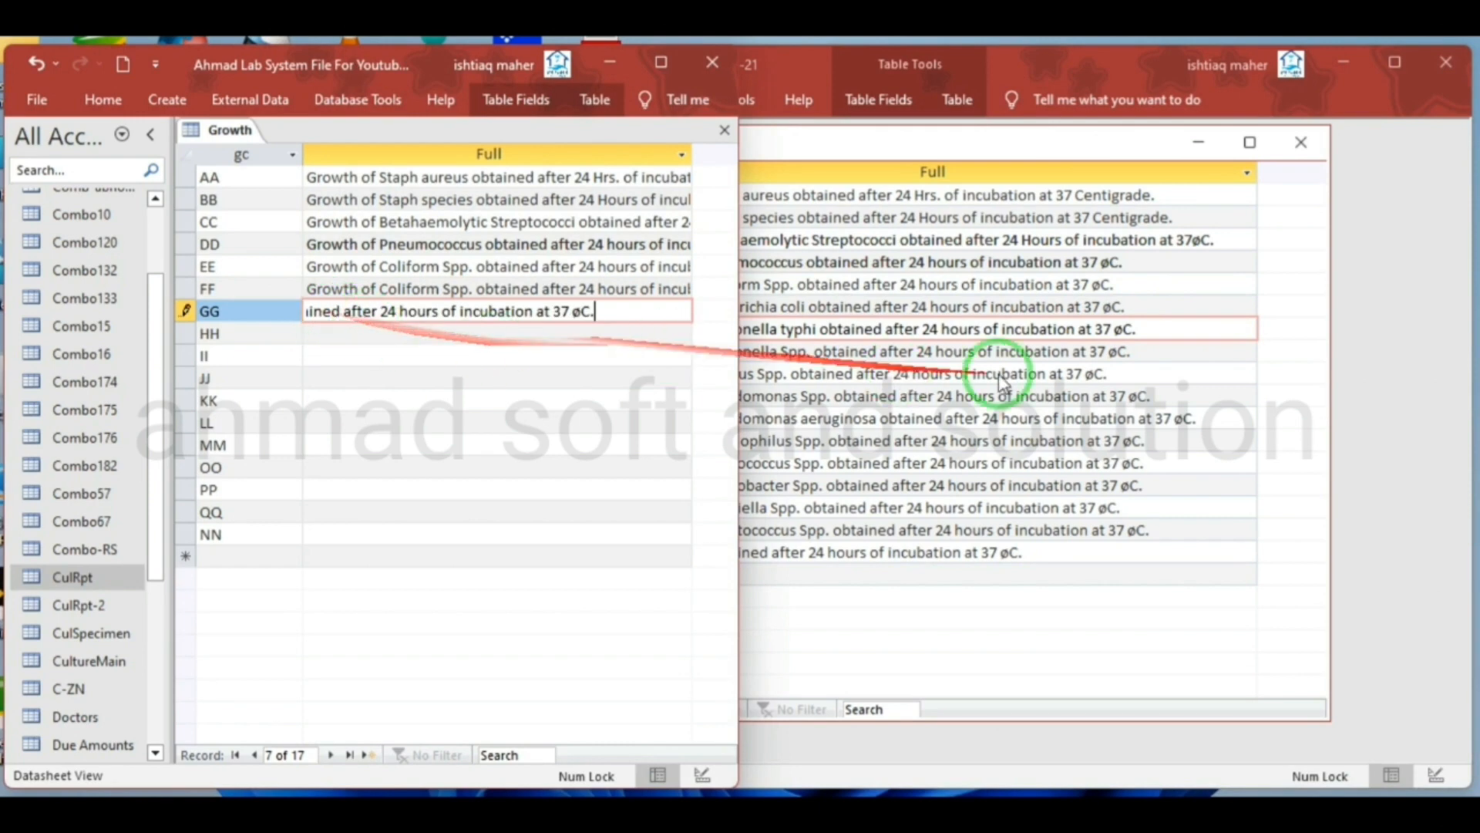
Copy the source Full descriptions for Salmonella Spp. and Proteus Spp. into records HH and II of the new Growth table
click(1140, 365)
drag(1170, 353, 733, 355)
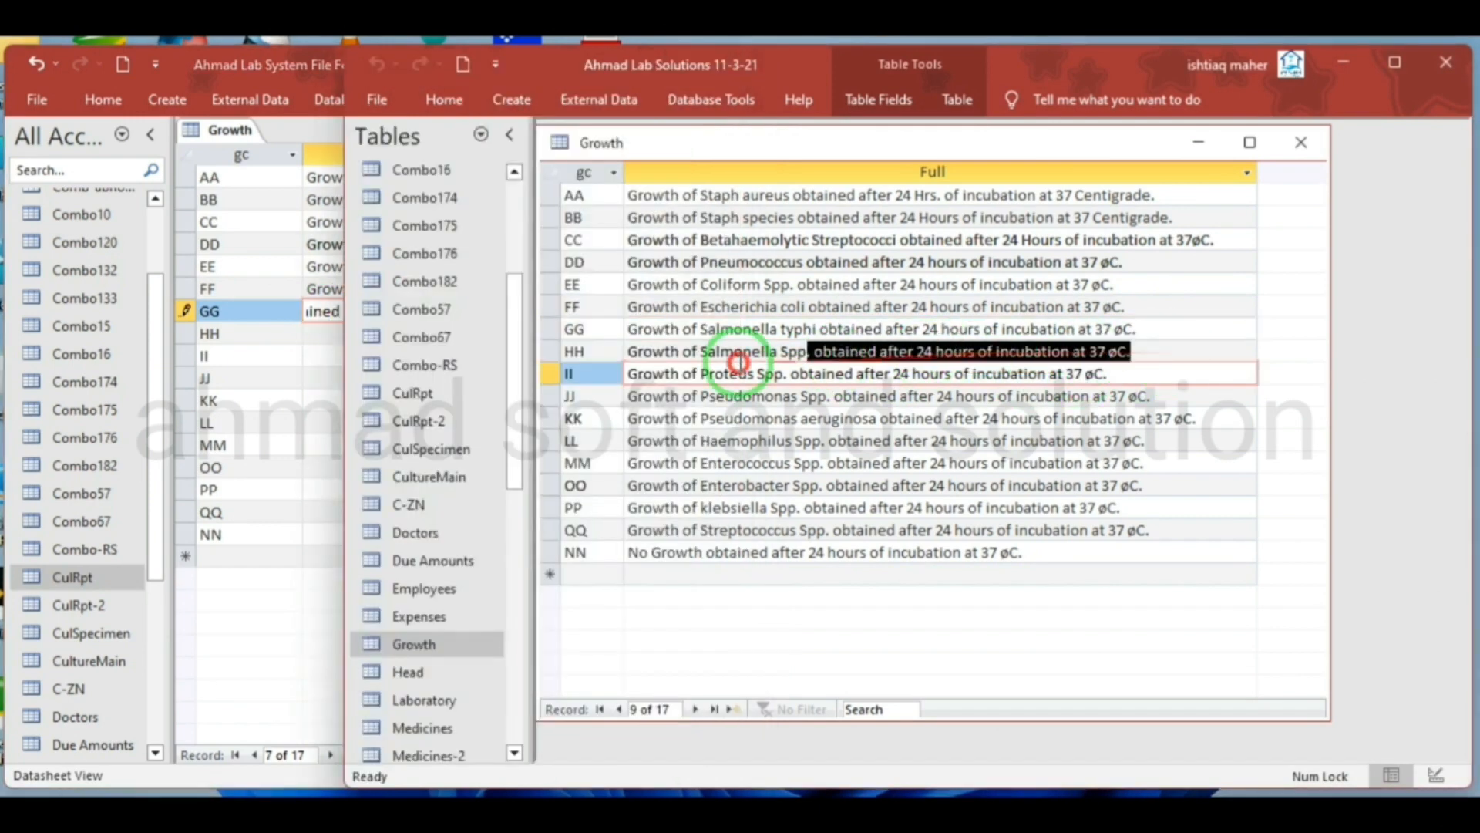
click(629, 354)
key(ctrl+c)
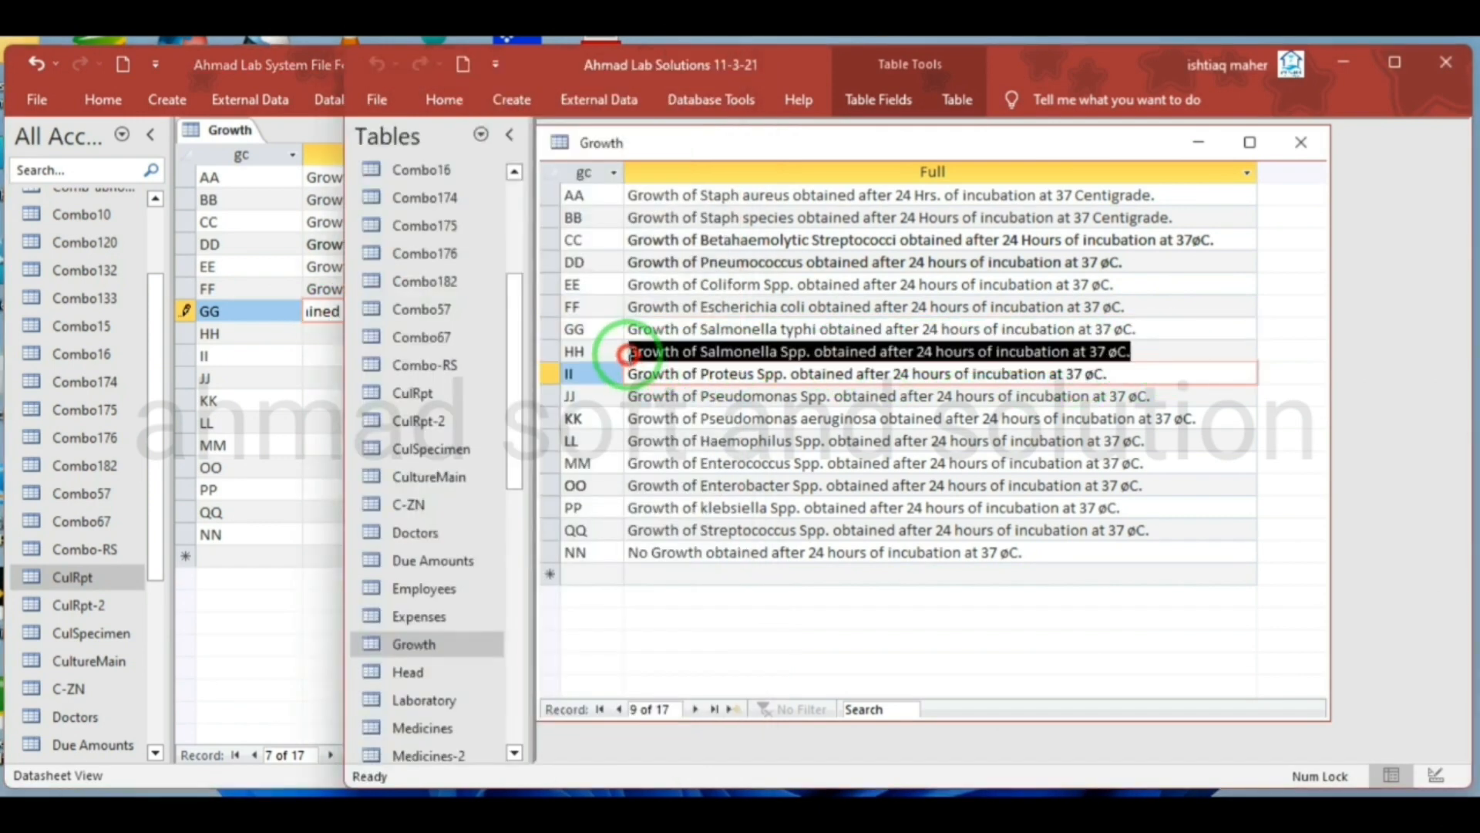
click(319, 333)
key(ctrl+v)
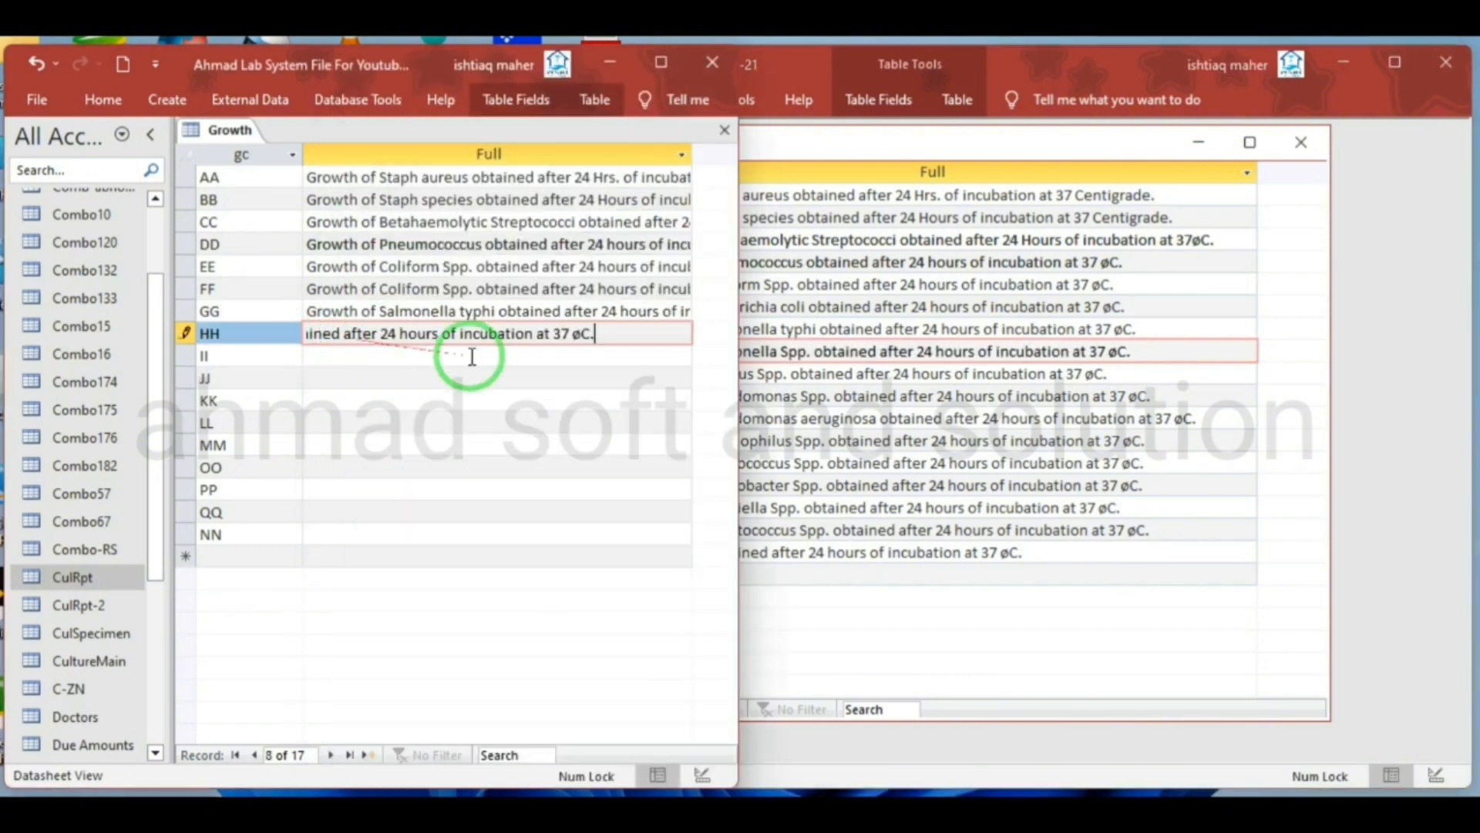
click(1183, 372)
drag(1126, 380, 630, 373)
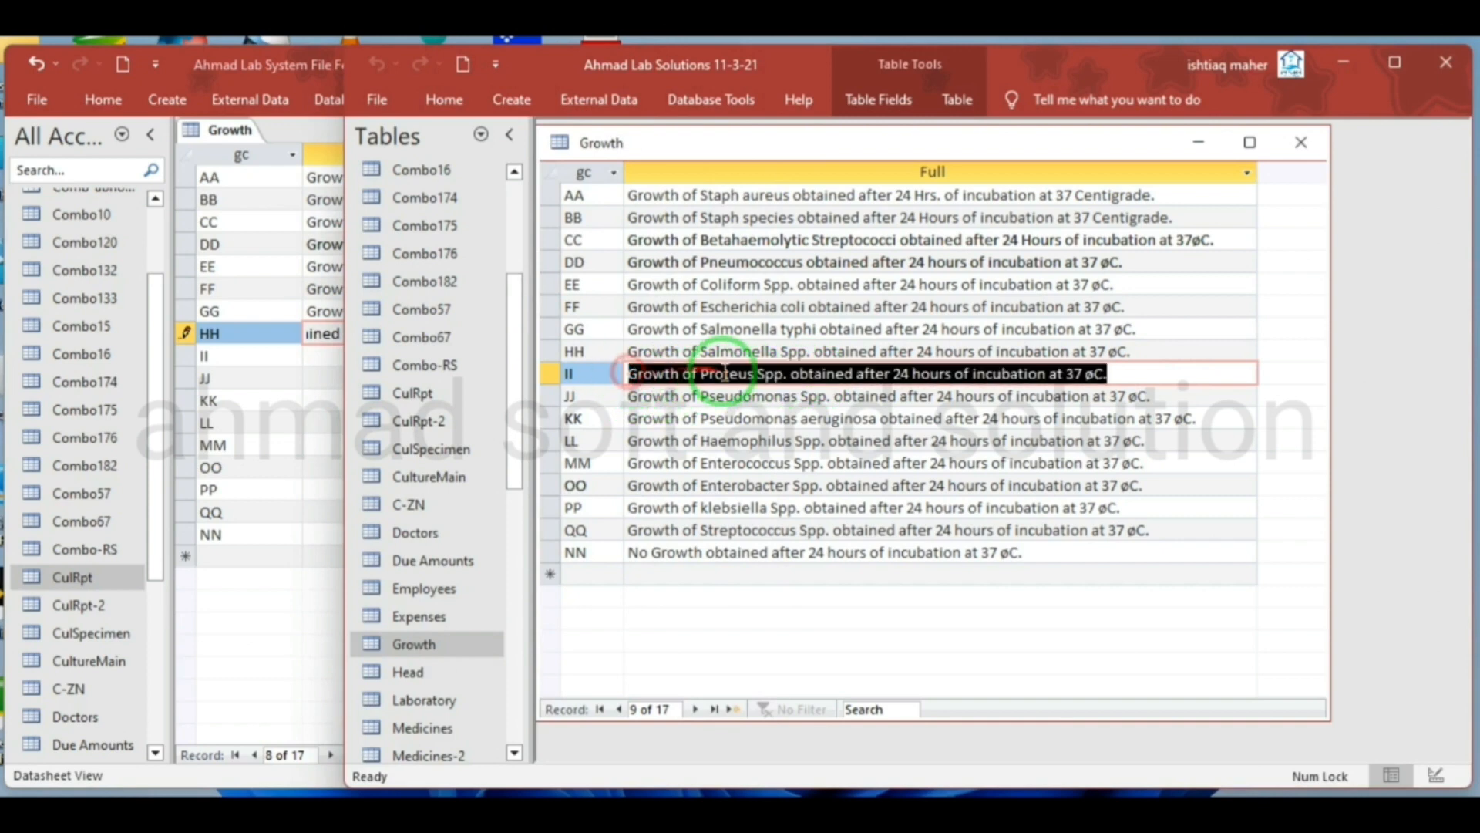
key(ctrl+c)
click(316, 355)
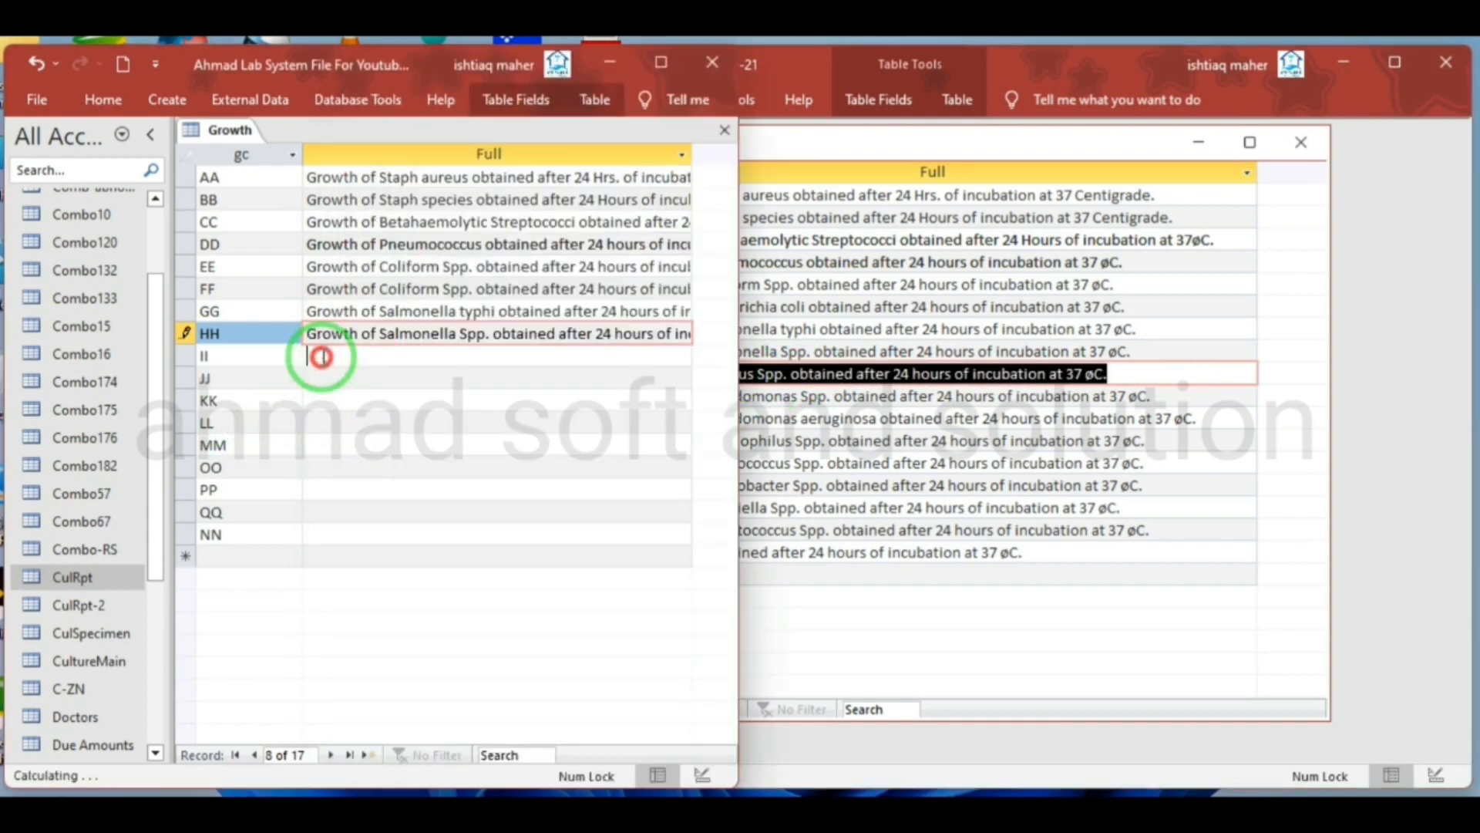
key(ctrl+v)
Copy the source Full descriptions for Pseudomonas Spp. and Pseudomonas aeruginosa into records JJ and KK of the new Growth table
click(958, 416)
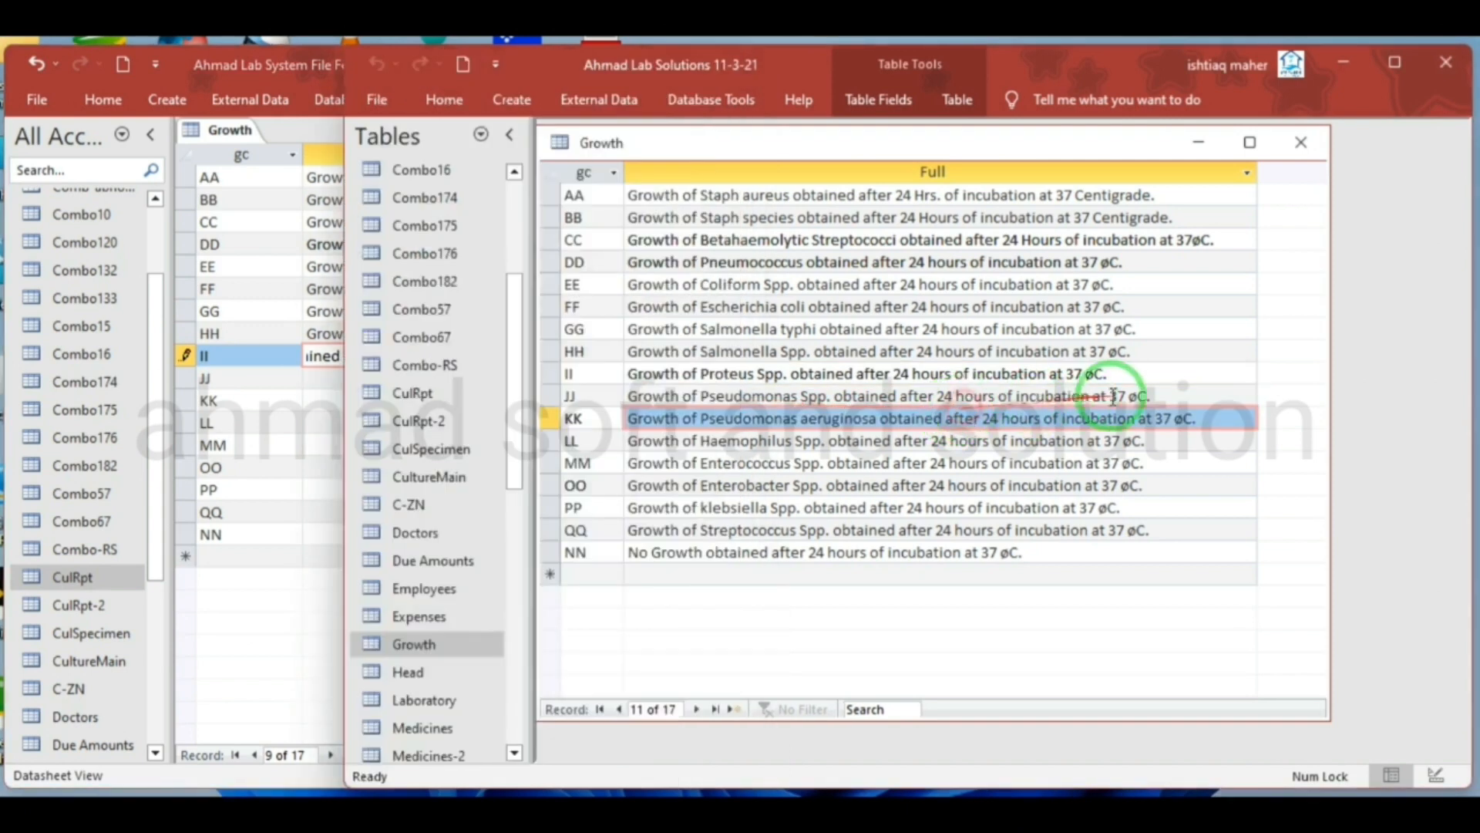
drag(1172, 397, 634, 393)
key(ctrl+c)
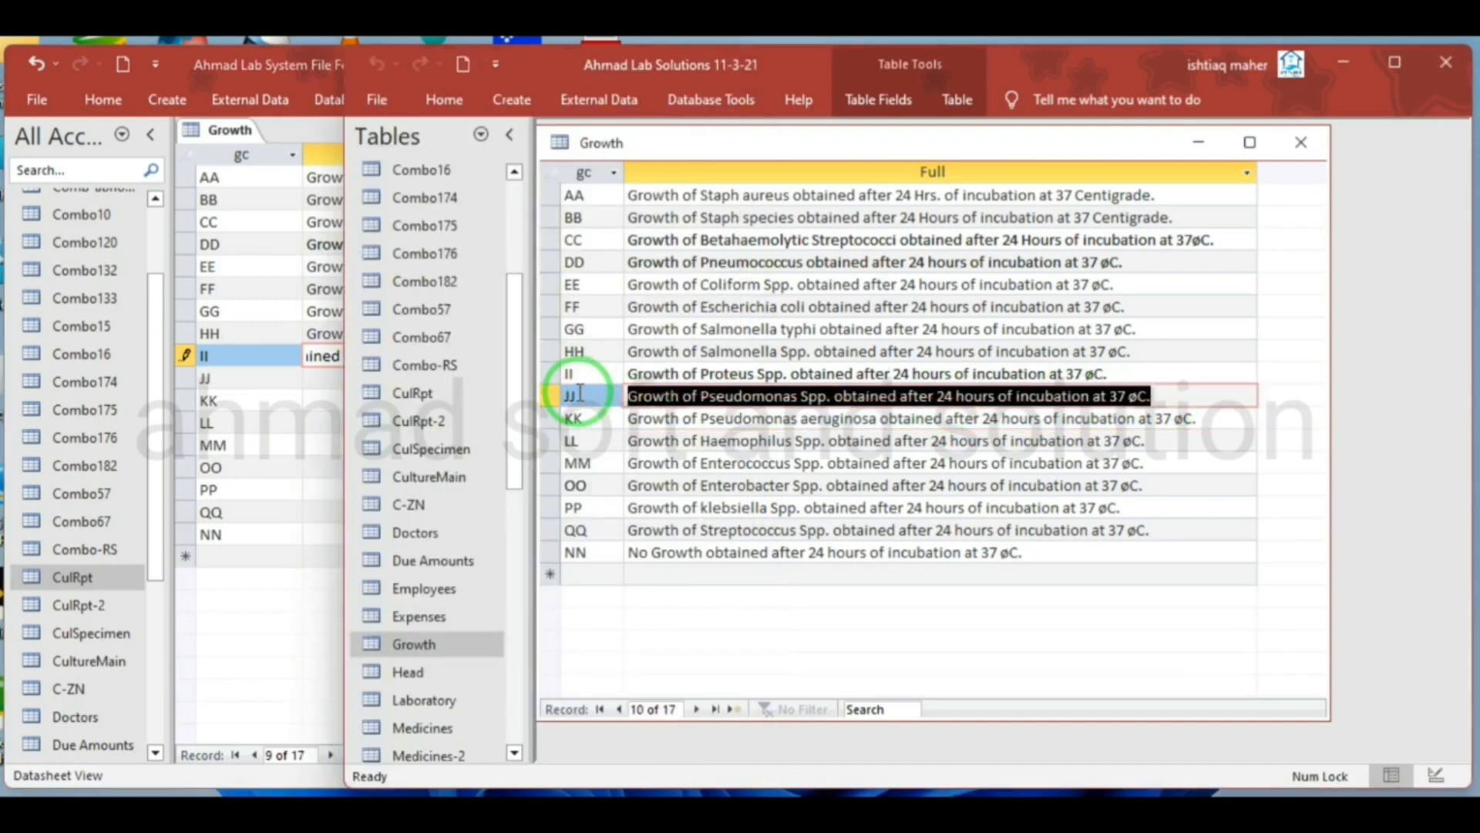
click(339, 378)
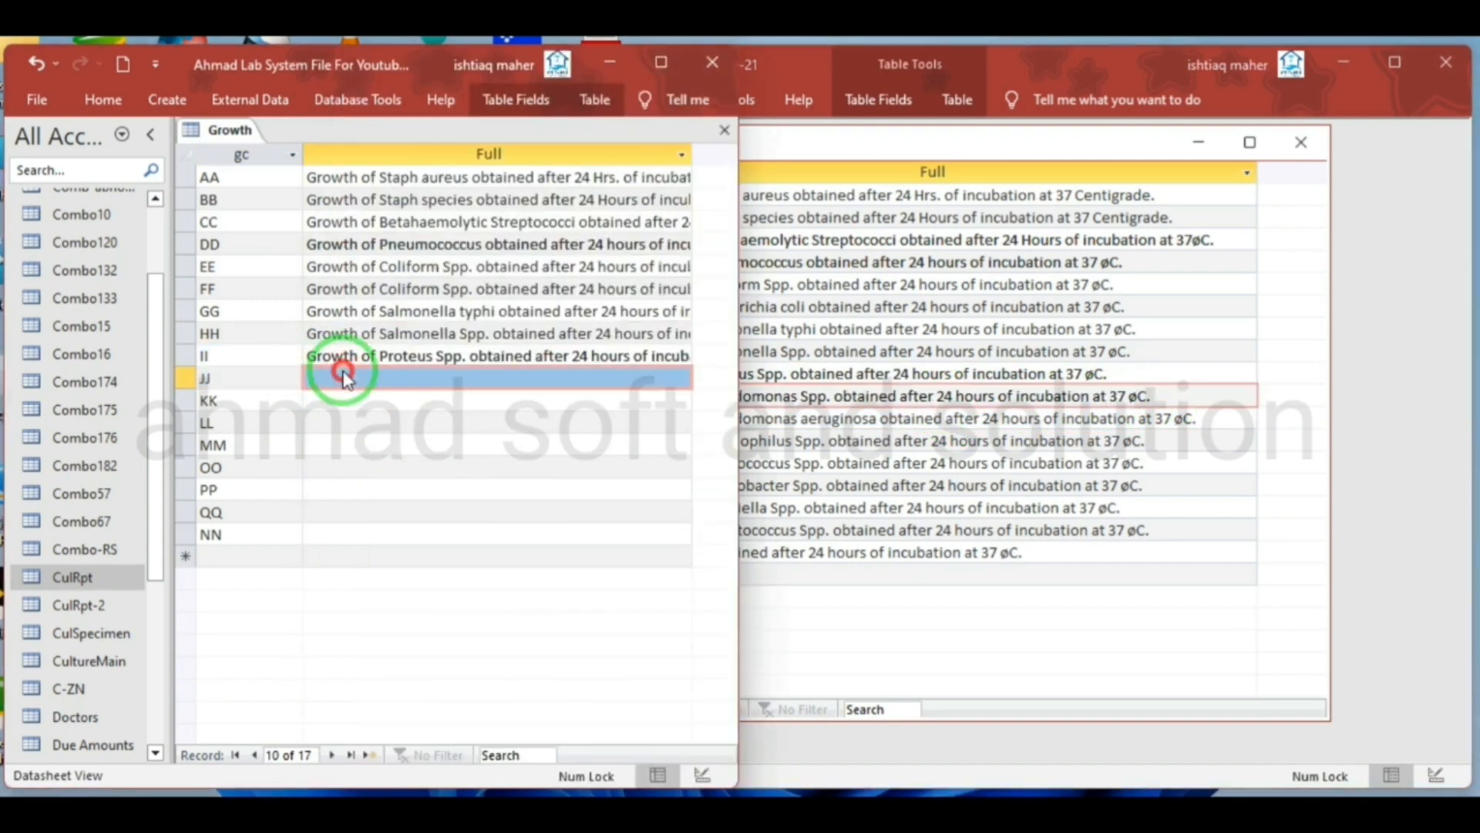
key(ctrl+v)
click(868, 441)
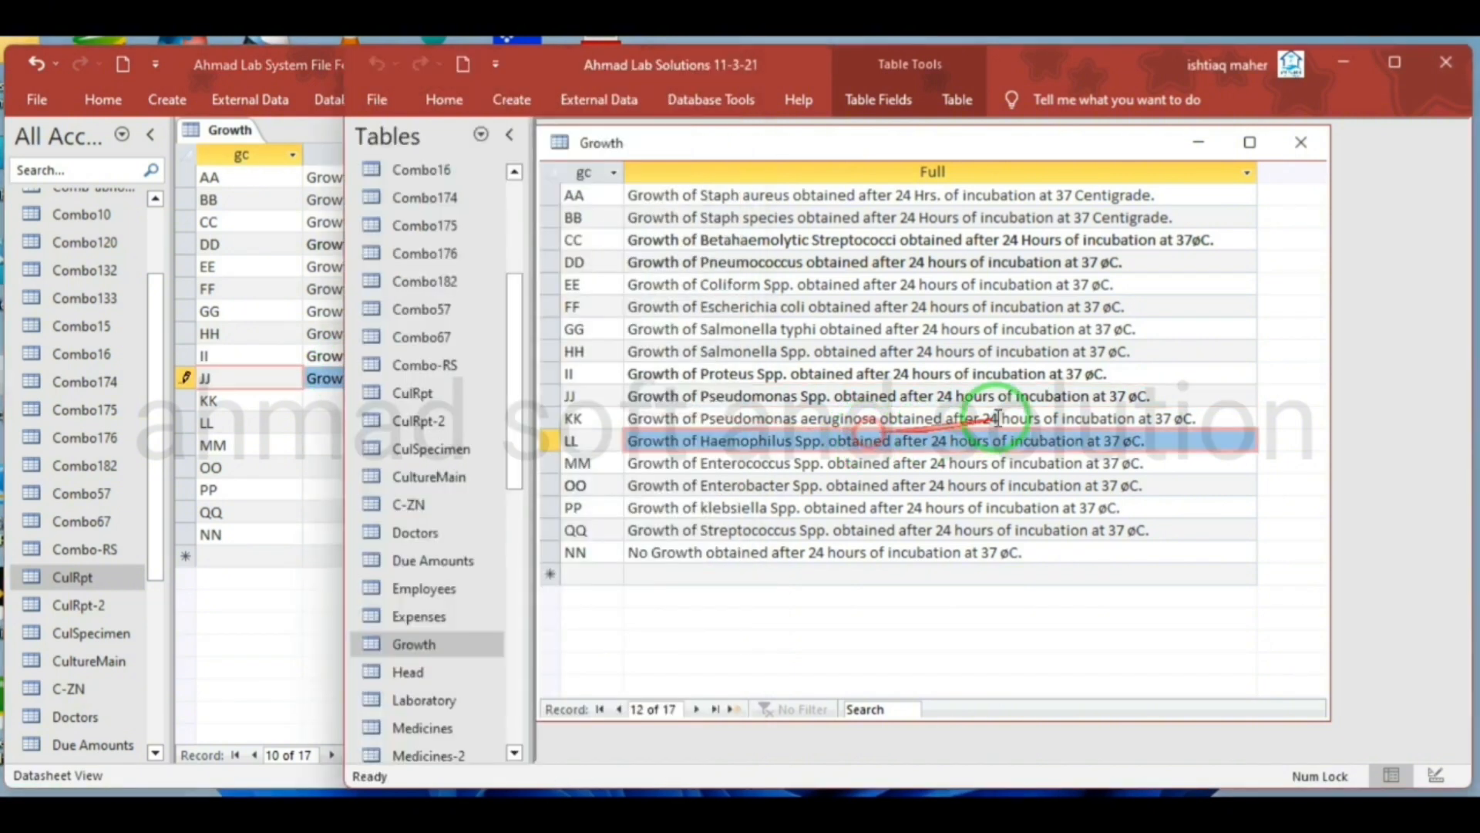
drag(1197, 418, 623, 424)
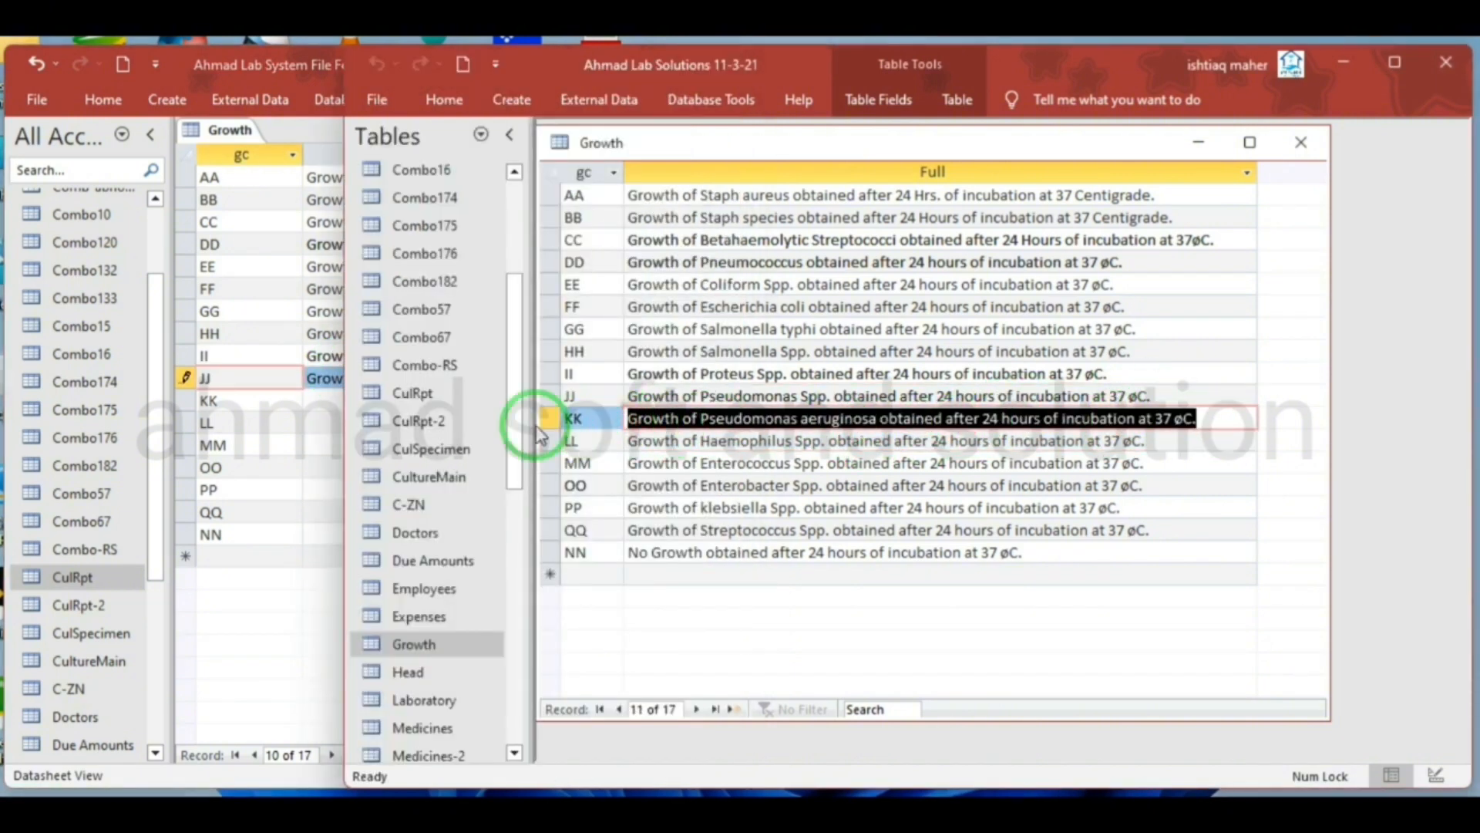
click(305, 391)
click(338, 395)
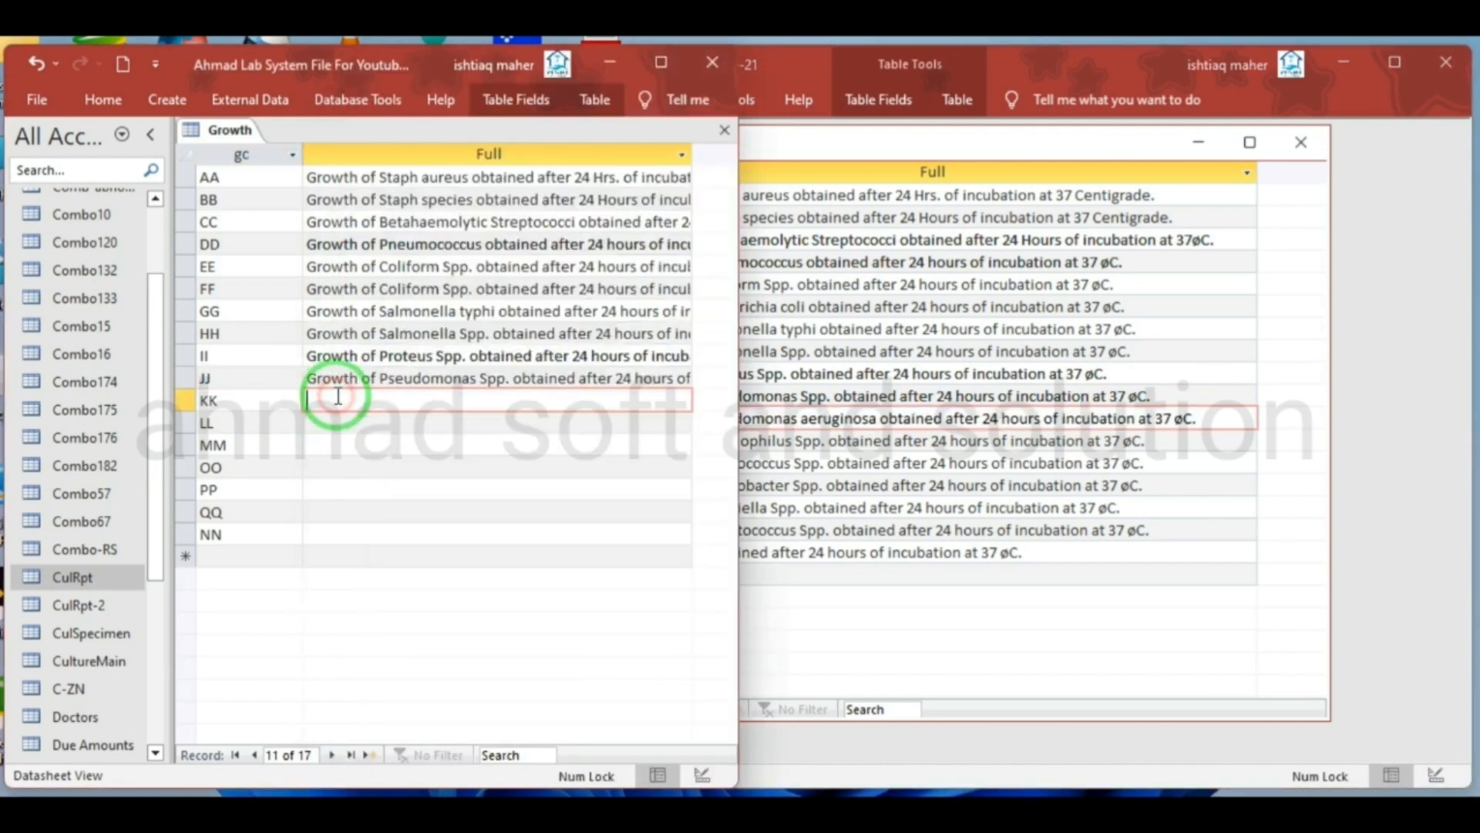
key(ctrl+v)
Copy the source Full descriptions for Haemophilus Spp. and Enterococcus Spp. into records LL and MM of the new Growth table
click(1018, 482)
drag(1141, 447, 617, 430)
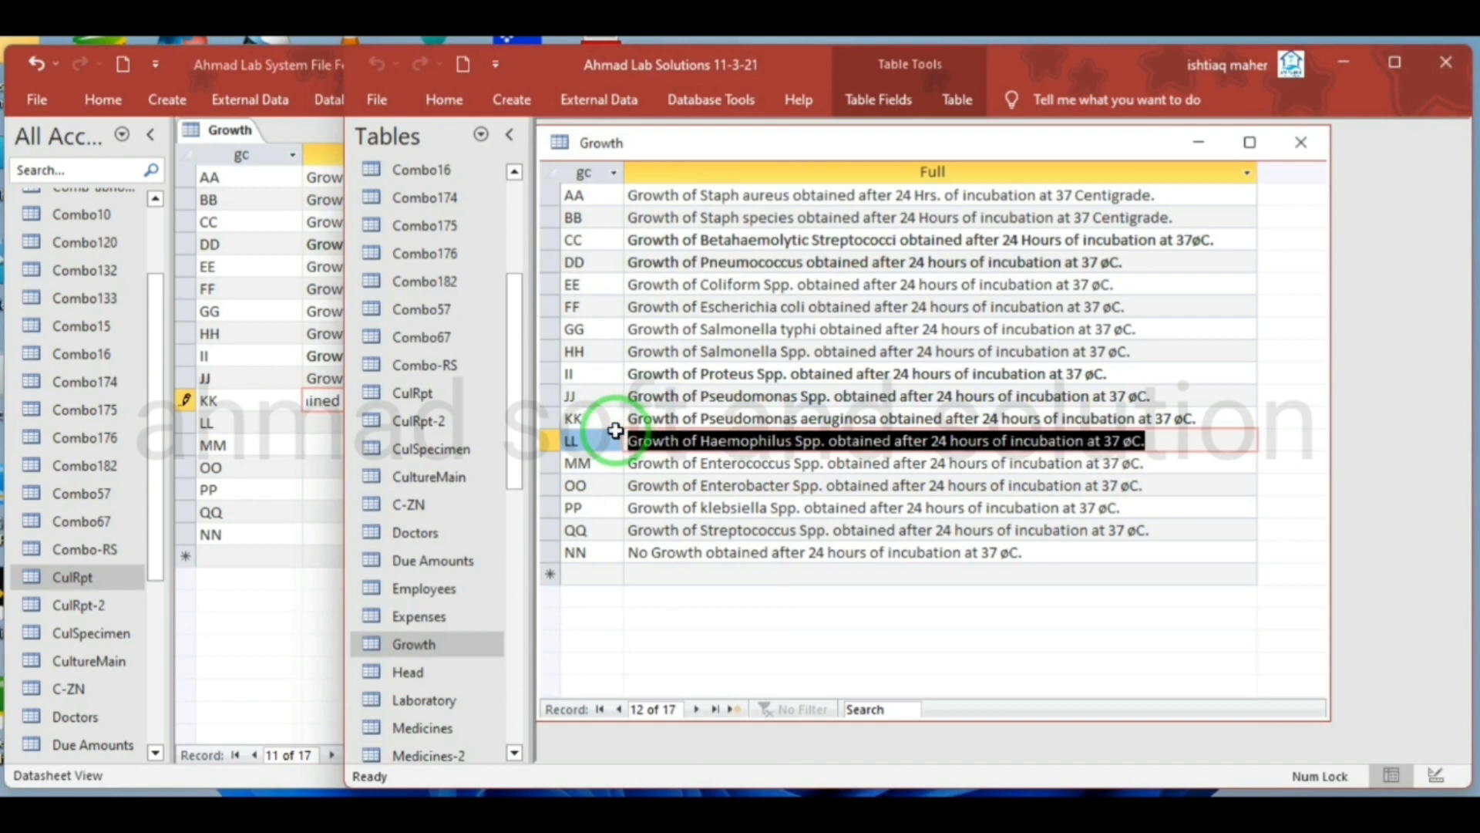
click(330, 424)
click(344, 424)
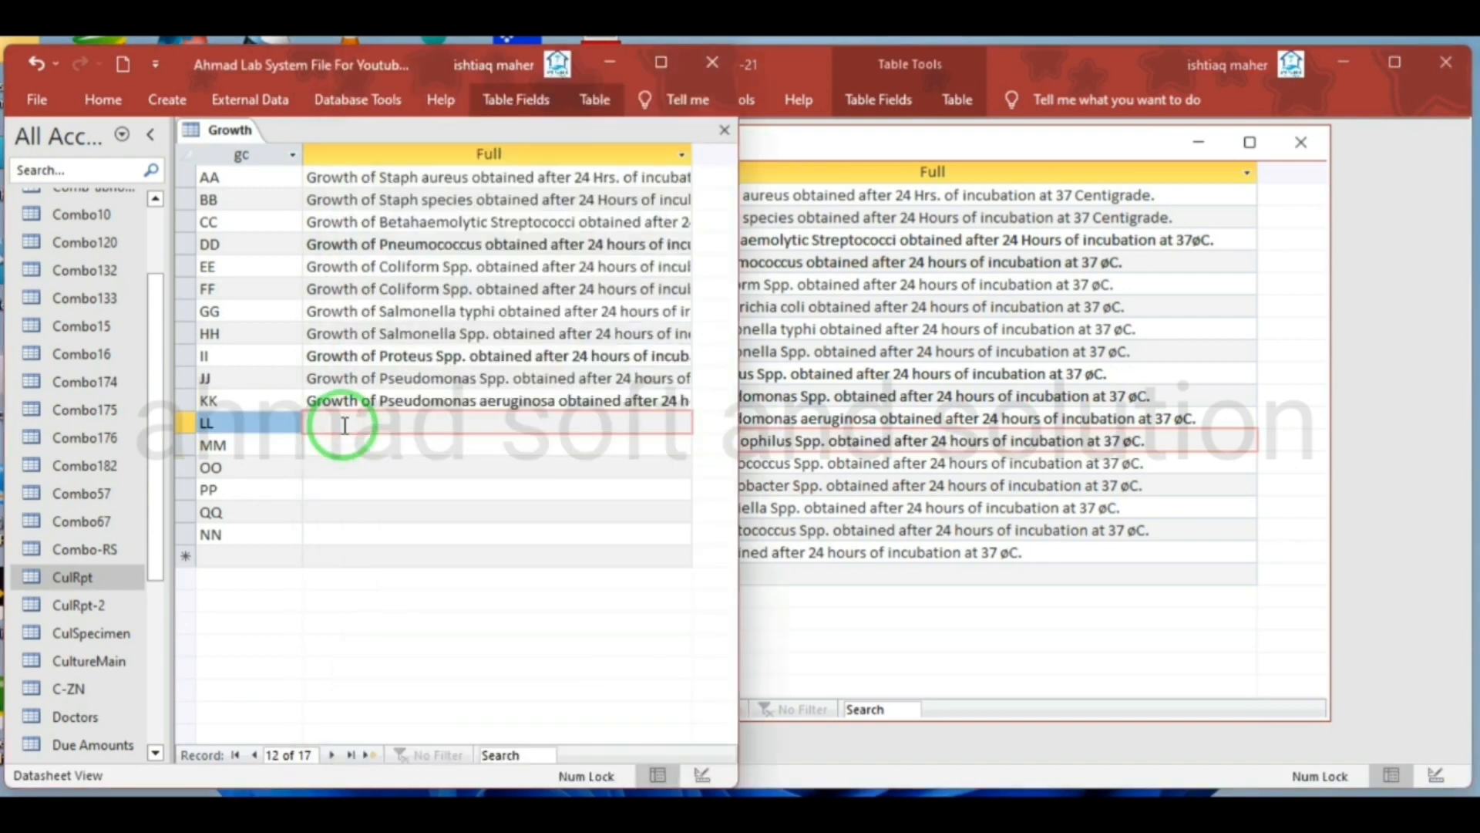
key(ctrl+v)
click(1037, 439)
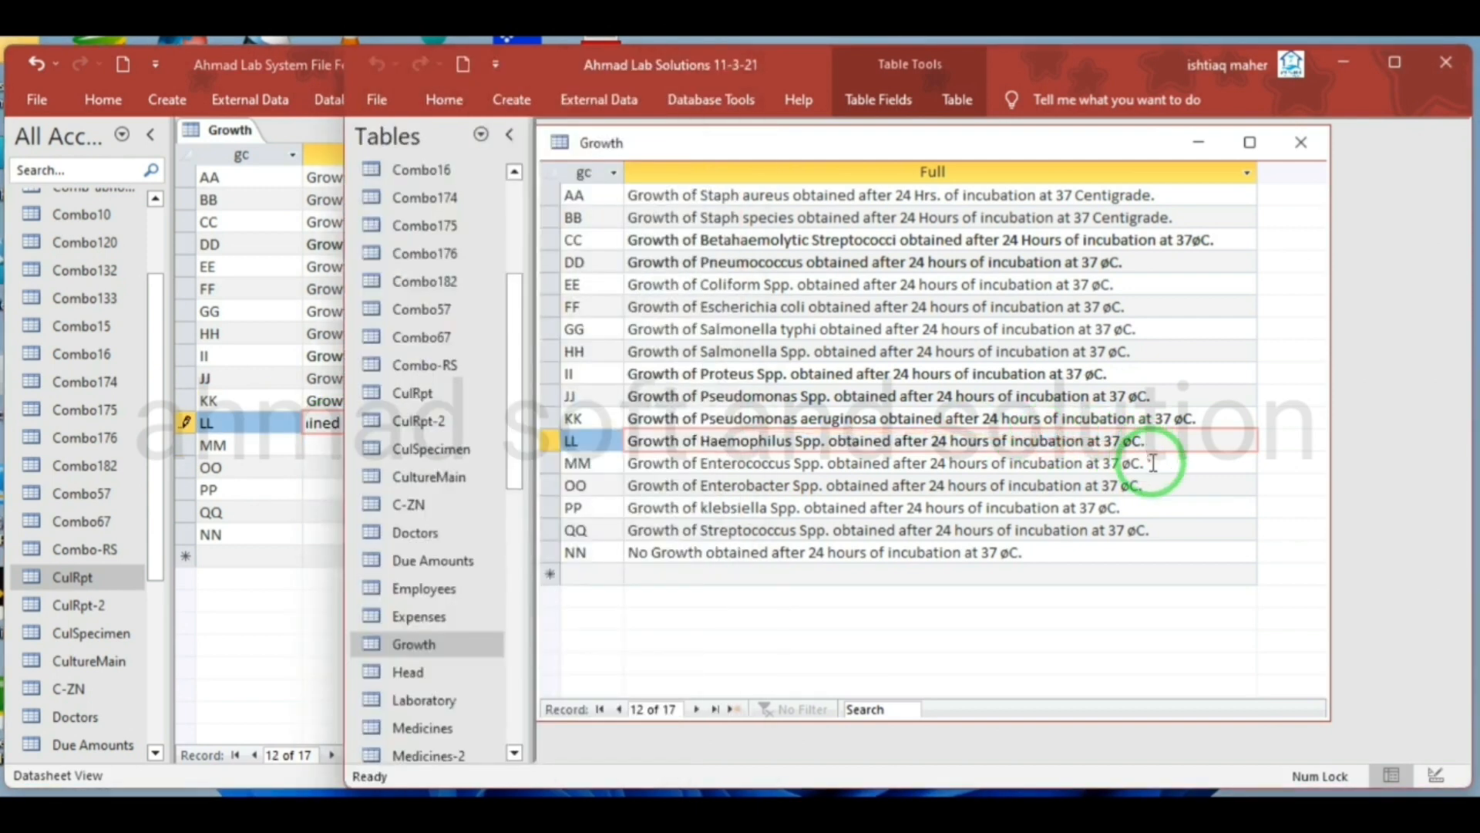
drag(1153, 462, 502, 461)
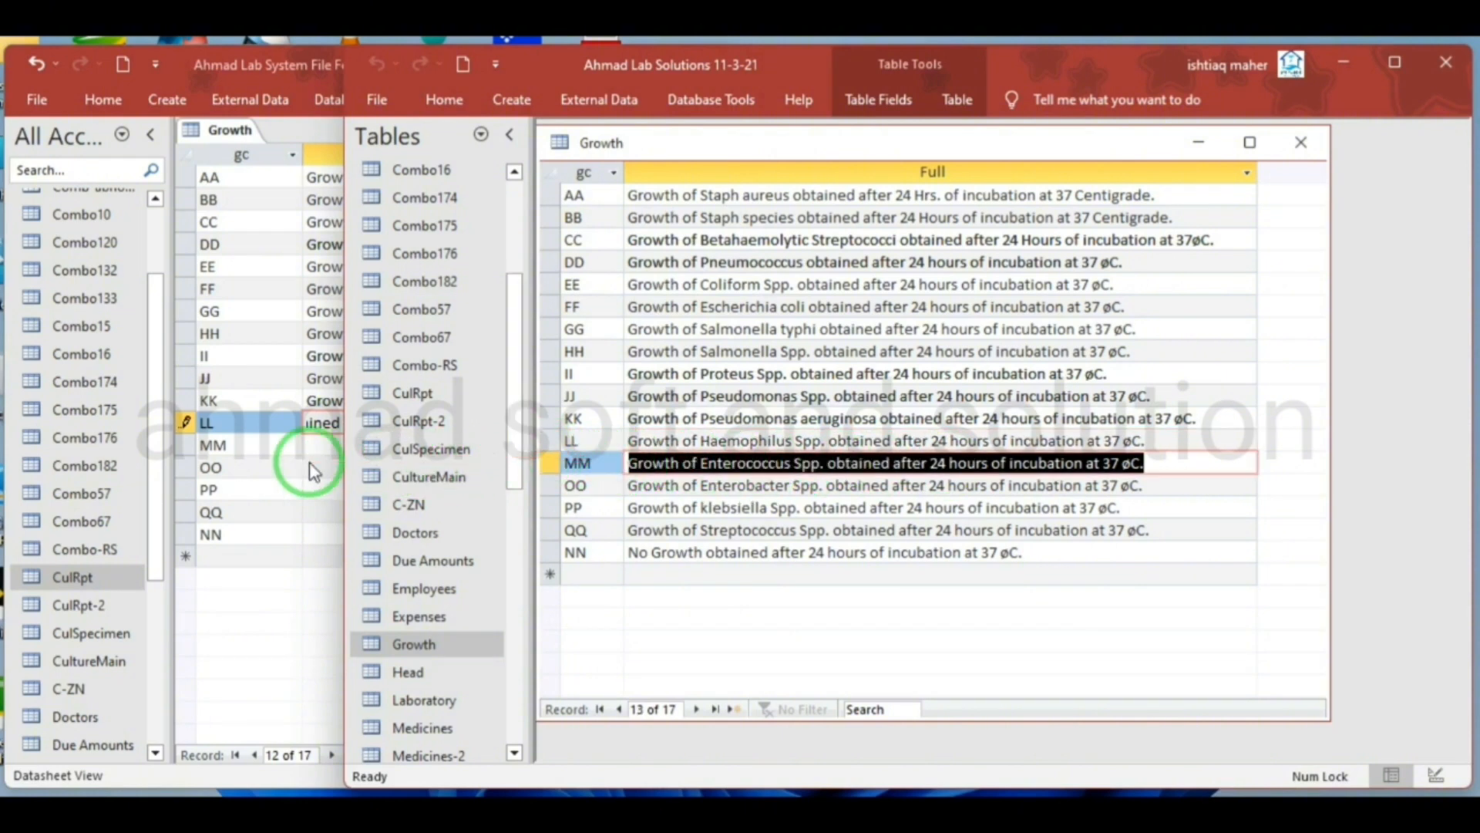
click(332, 446)
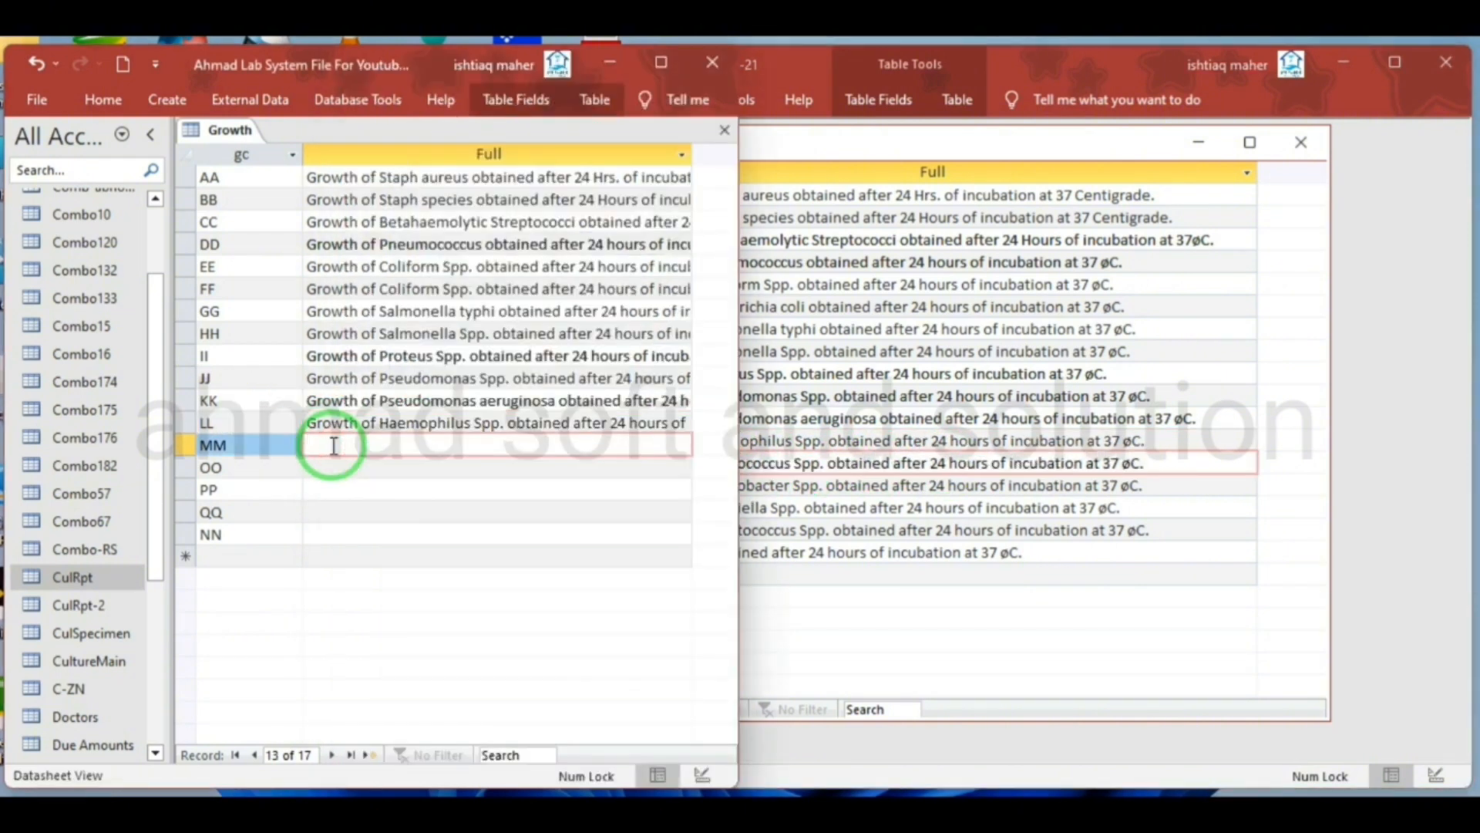
key(ctrl+v)
Copy the source Full description for Enterobacter Spp. into record OO of the new Growth table
click(1023, 463)
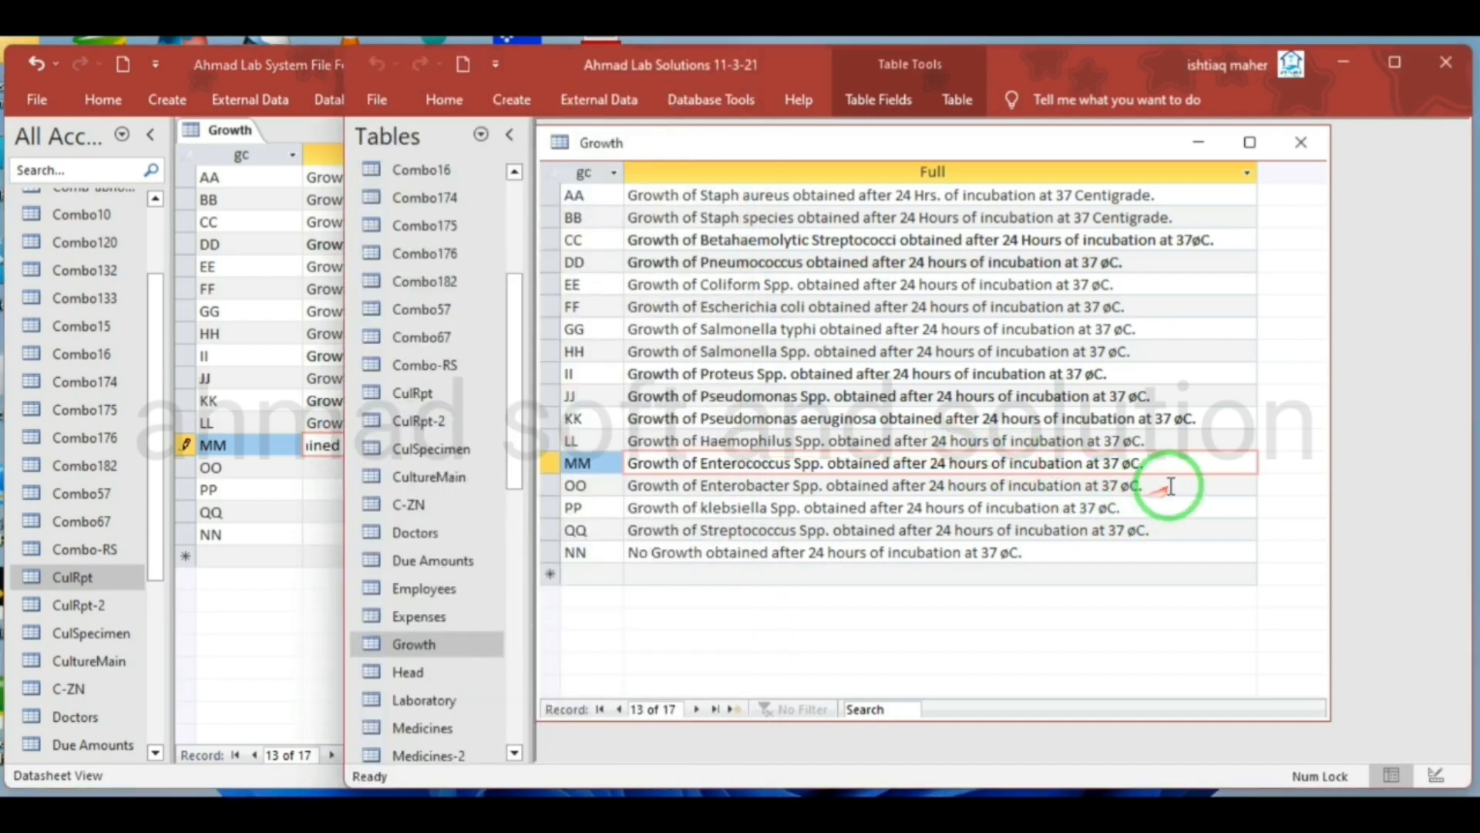
drag(1170, 486, 574, 466)
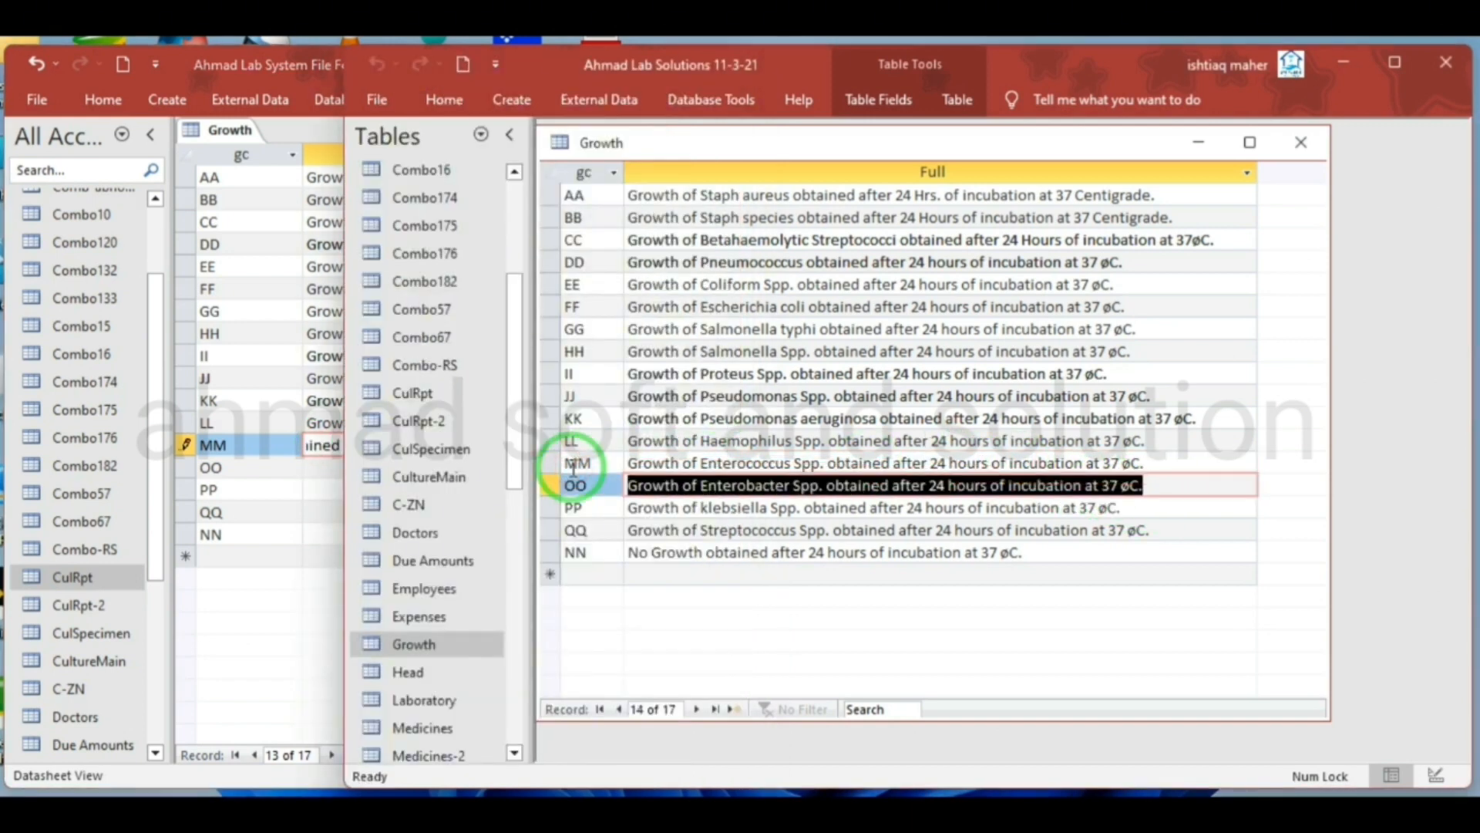
click(293, 486)
click(395, 470)
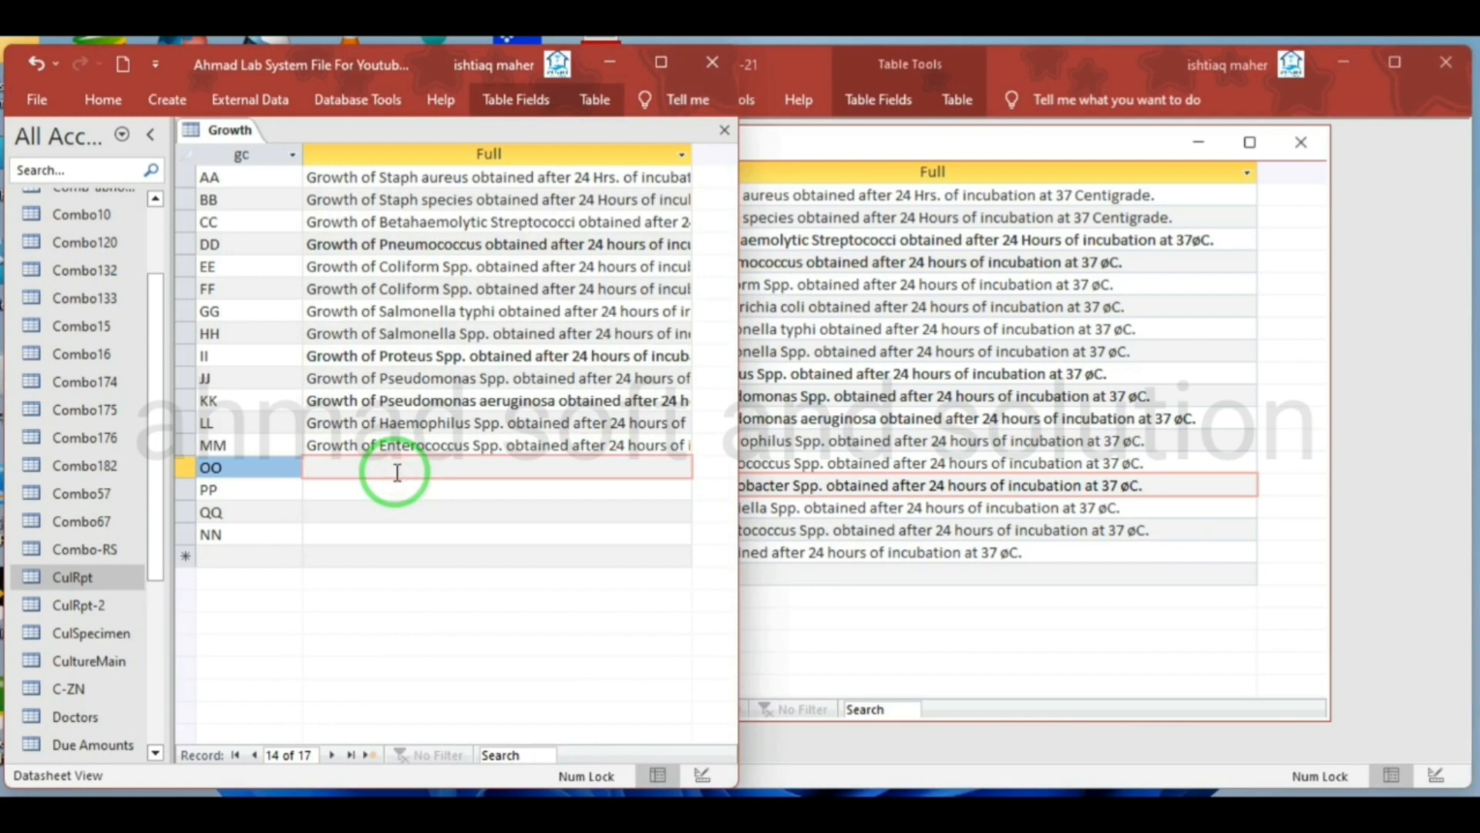
key(ctrl+v)
Try to copy the source Full description for klebsiella Spp. into record PP of the new Growth table
click(931, 507)
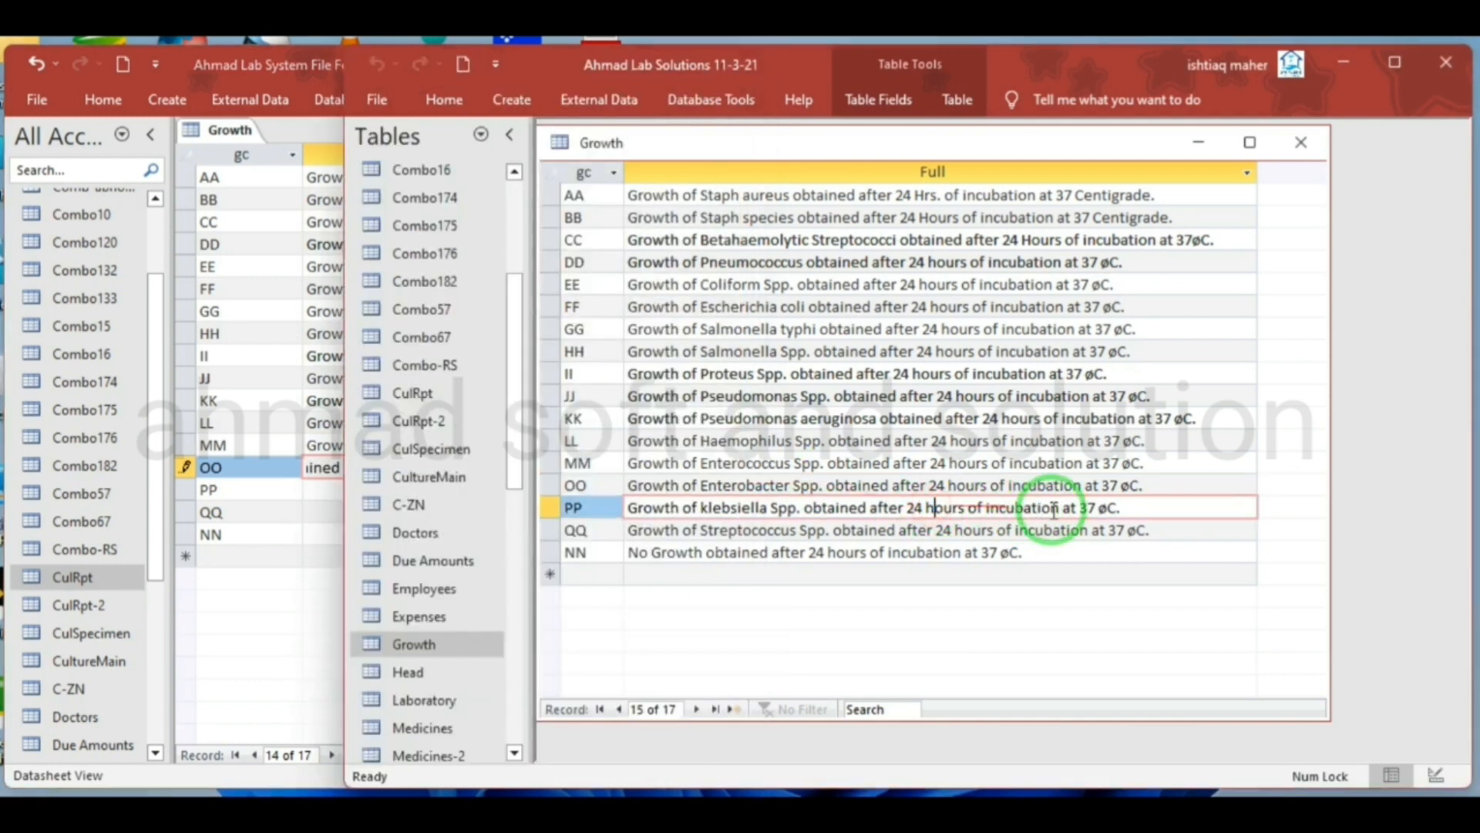
drag(1131, 514, 644, 505)
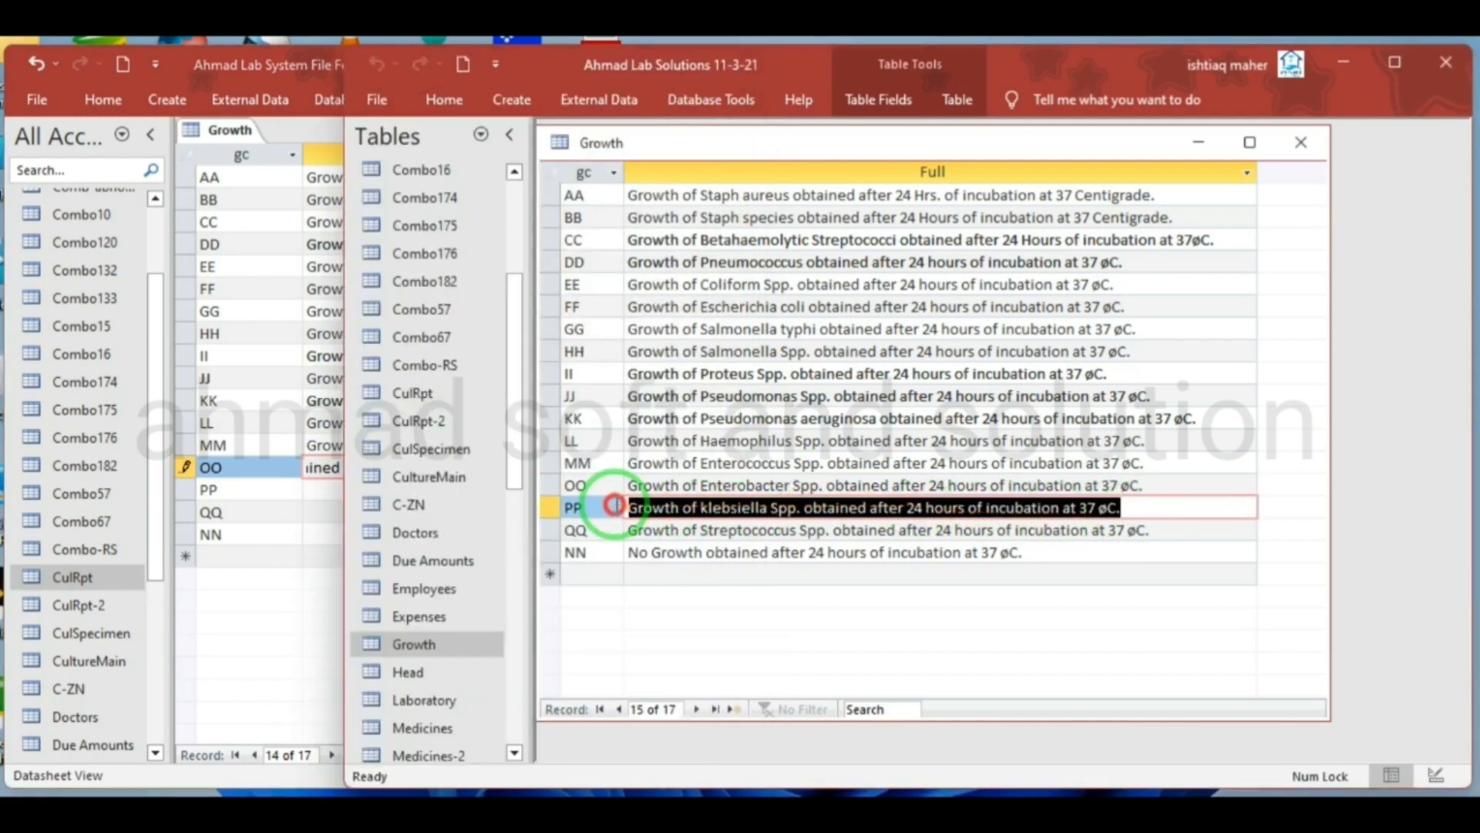
click(264, 489)
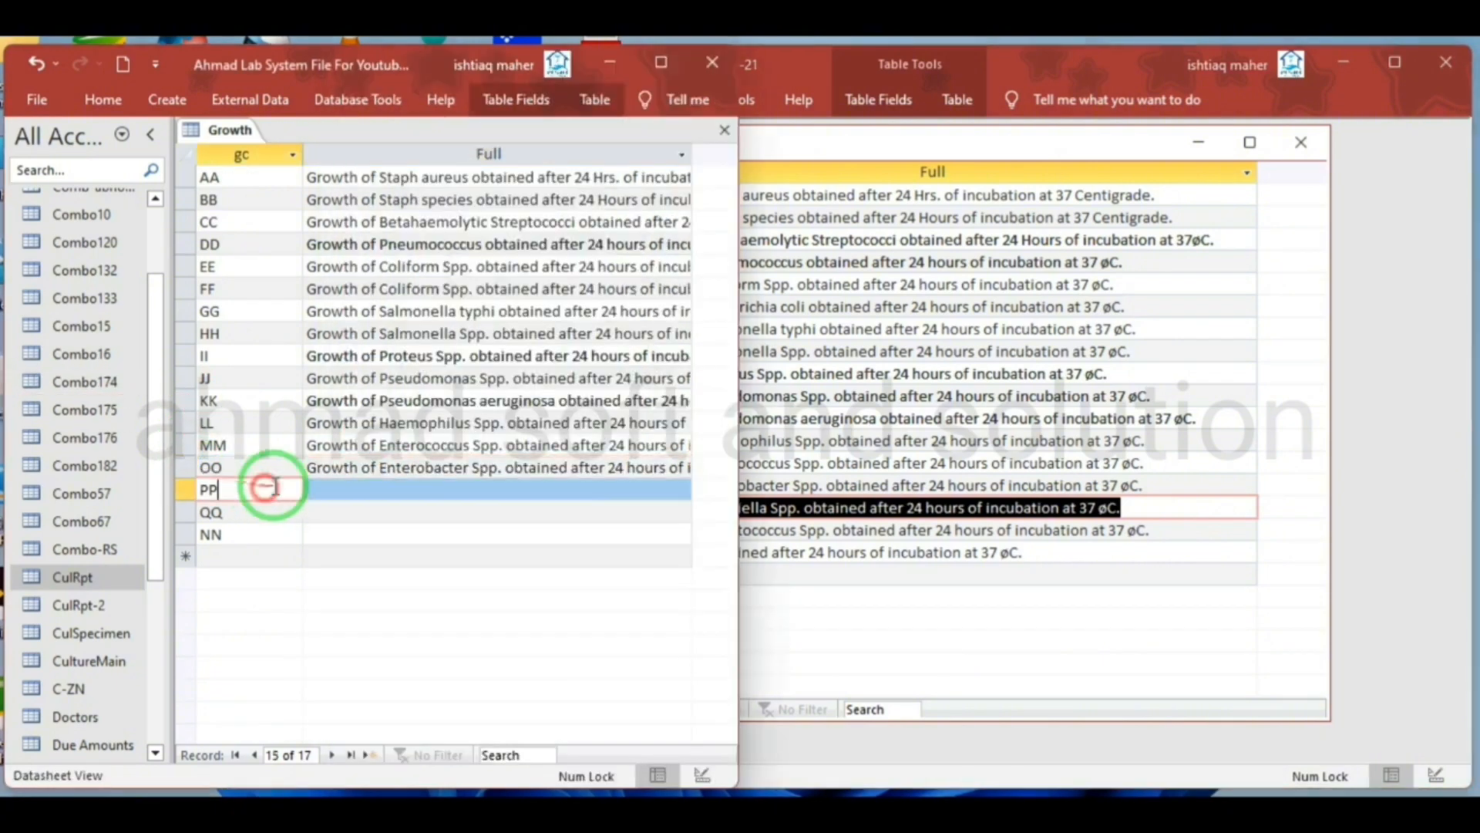
click(356, 489)
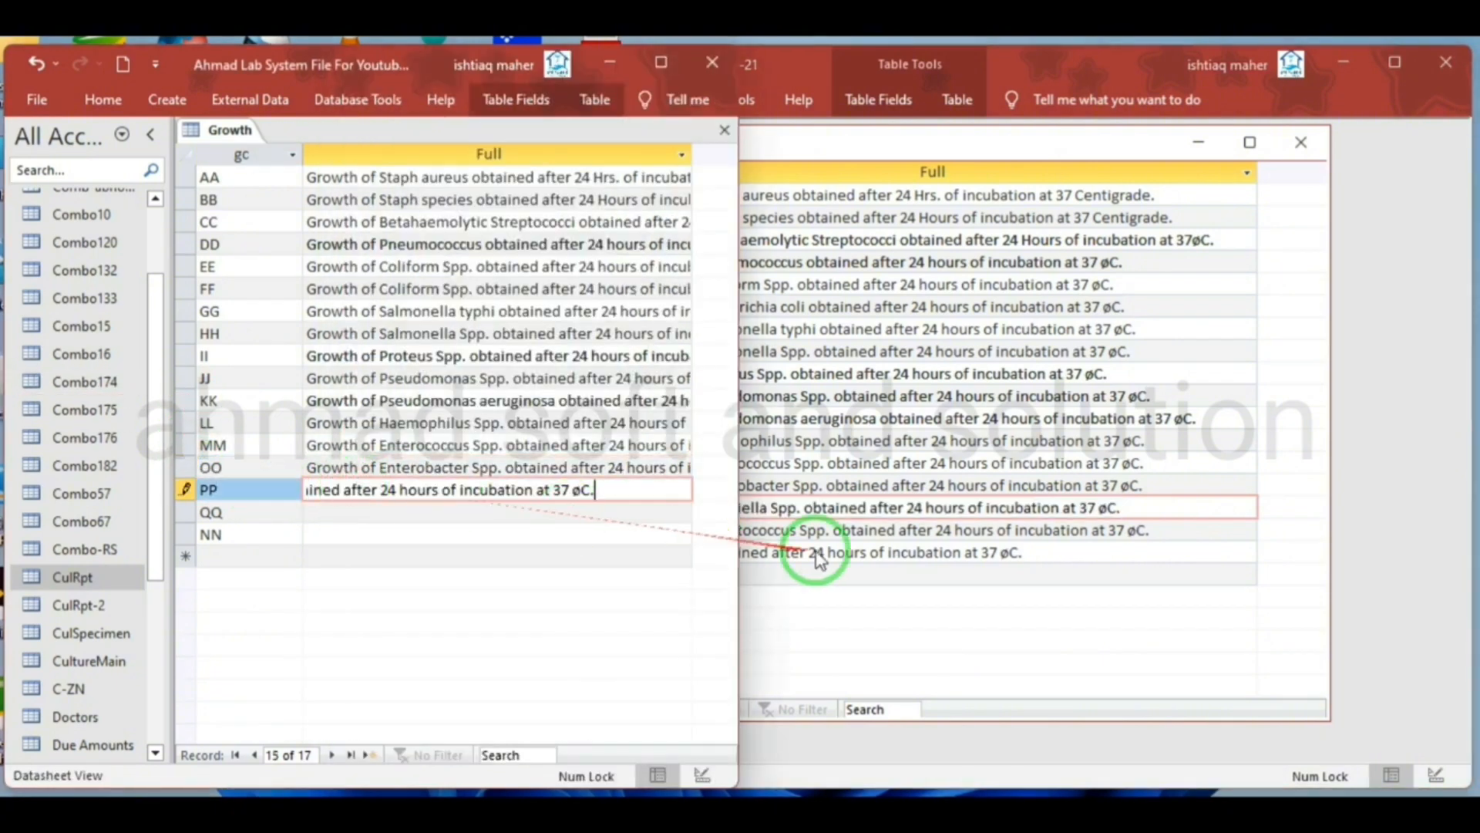
Copy the source Full description for Streptococcus Spp. into record QQ of the new Growth table
click(819, 558)
drag(1163, 529, 590, 531)
key(ctrl+c)
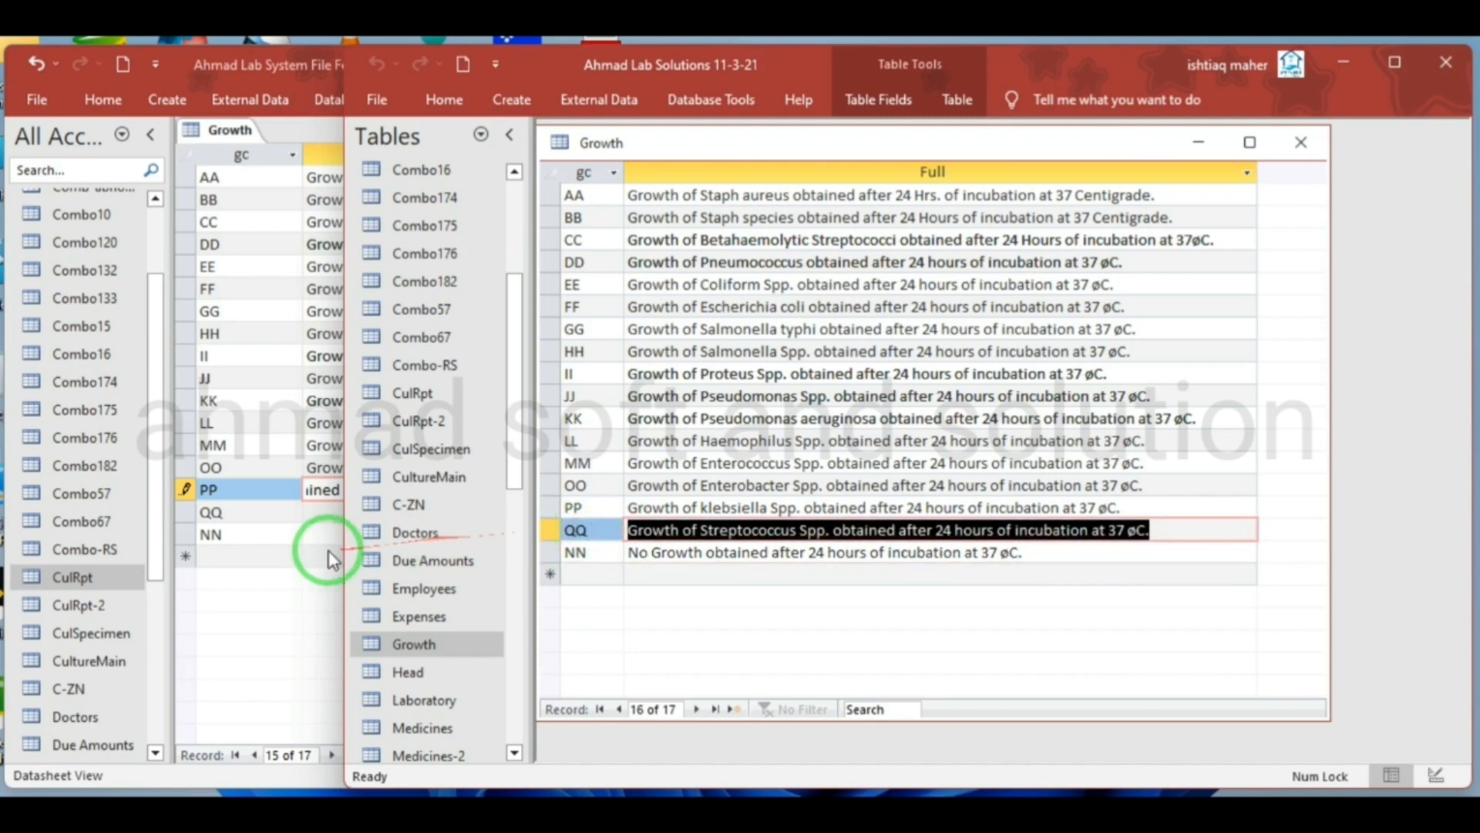
click(291, 532)
click(354, 512)
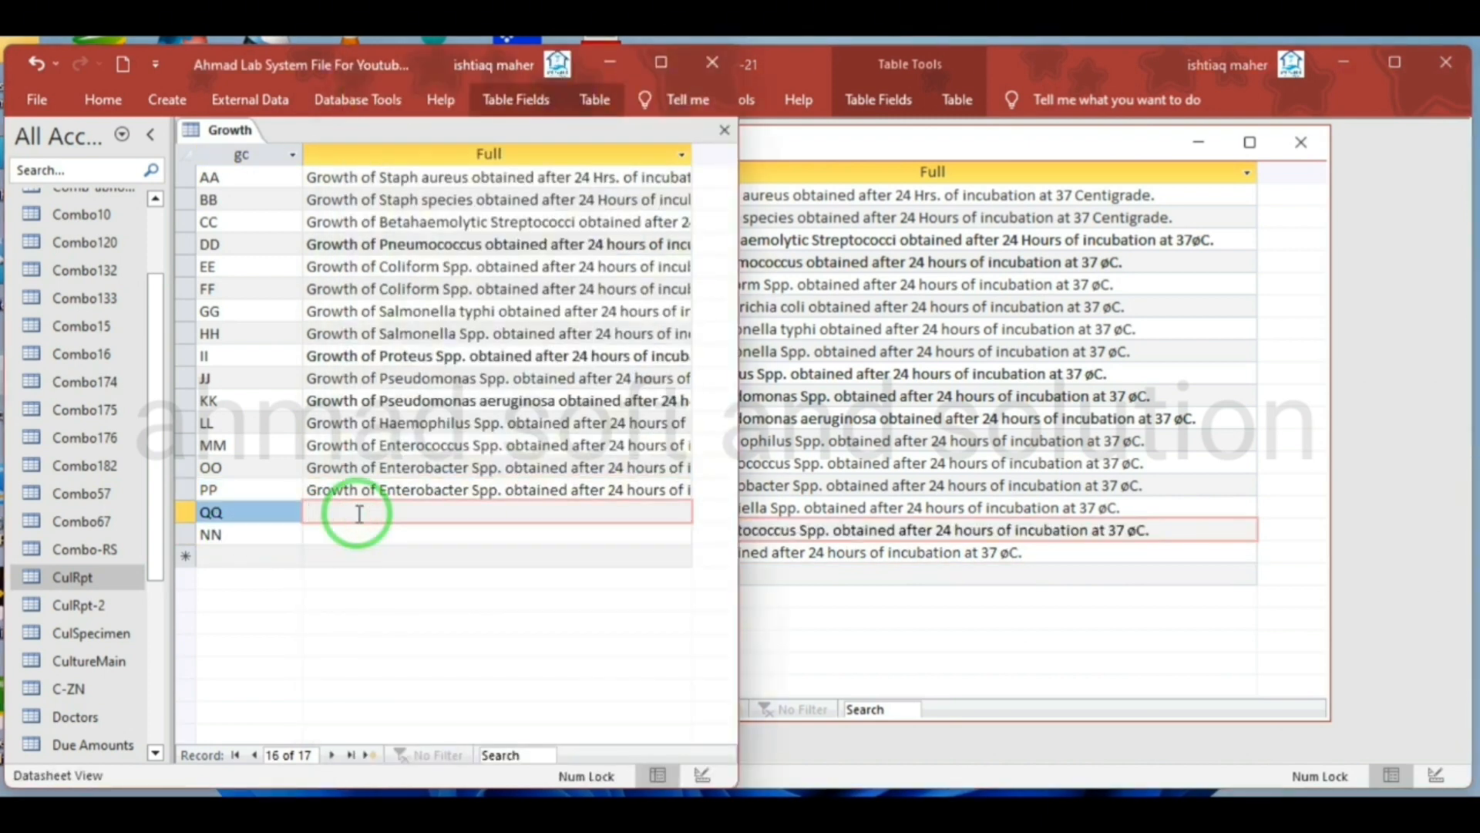
key(ctrl+v)
Copy the source No Growth description into the Full field of record NN in the new Growth table
click(892, 575)
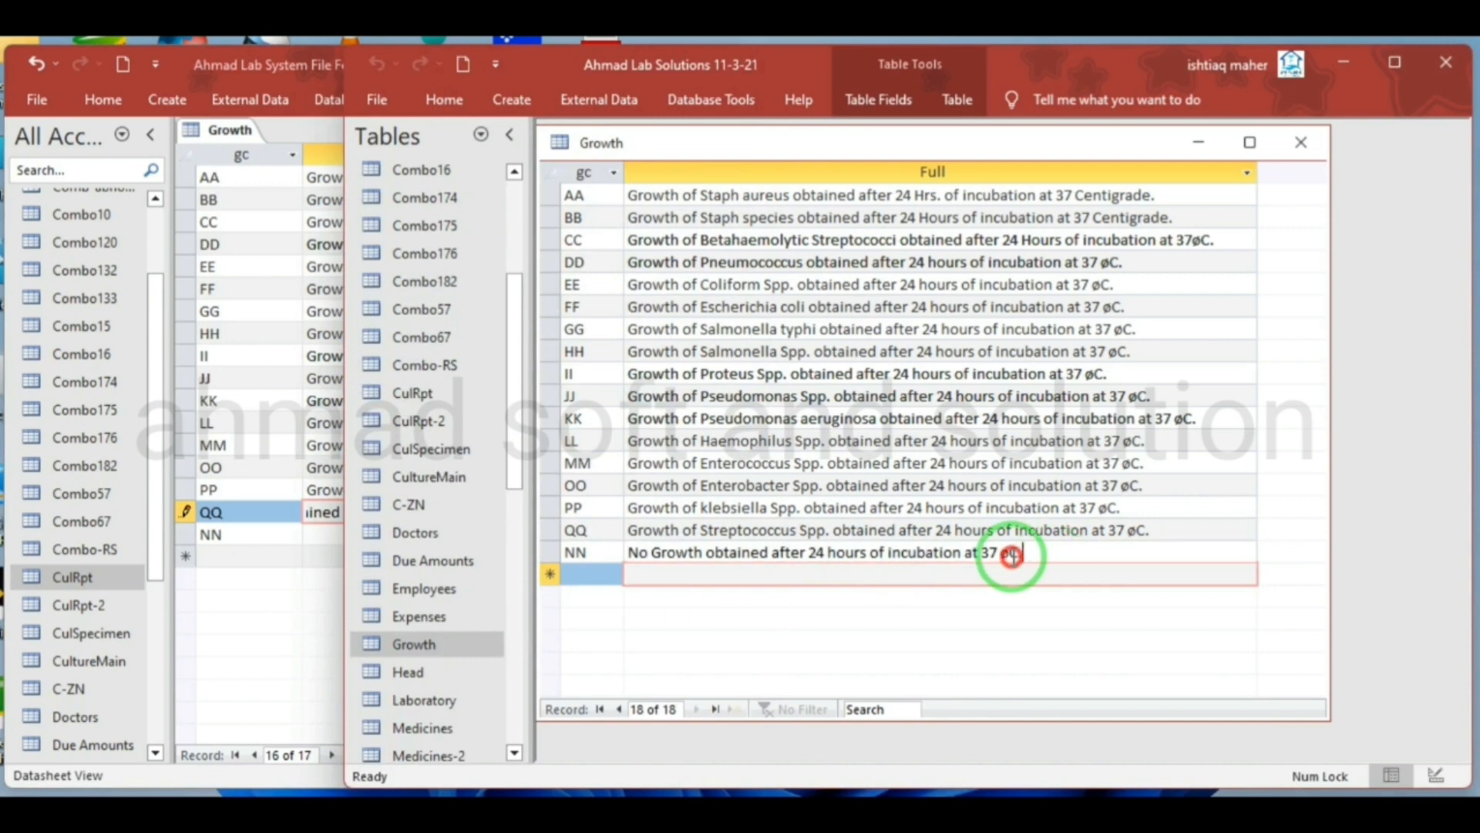
drag(1012, 556, 629, 552)
click(316, 540)
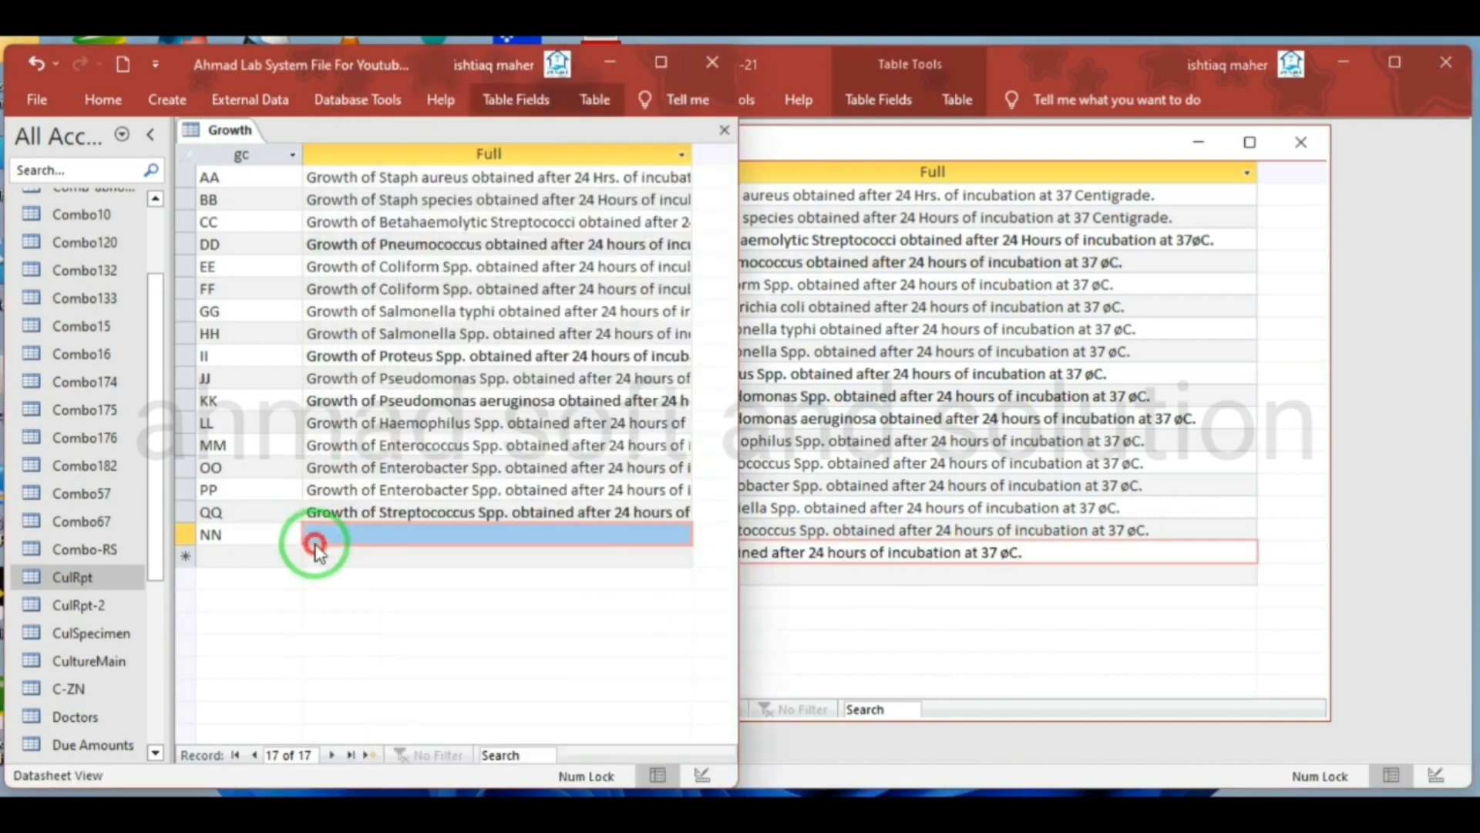
click(364, 535)
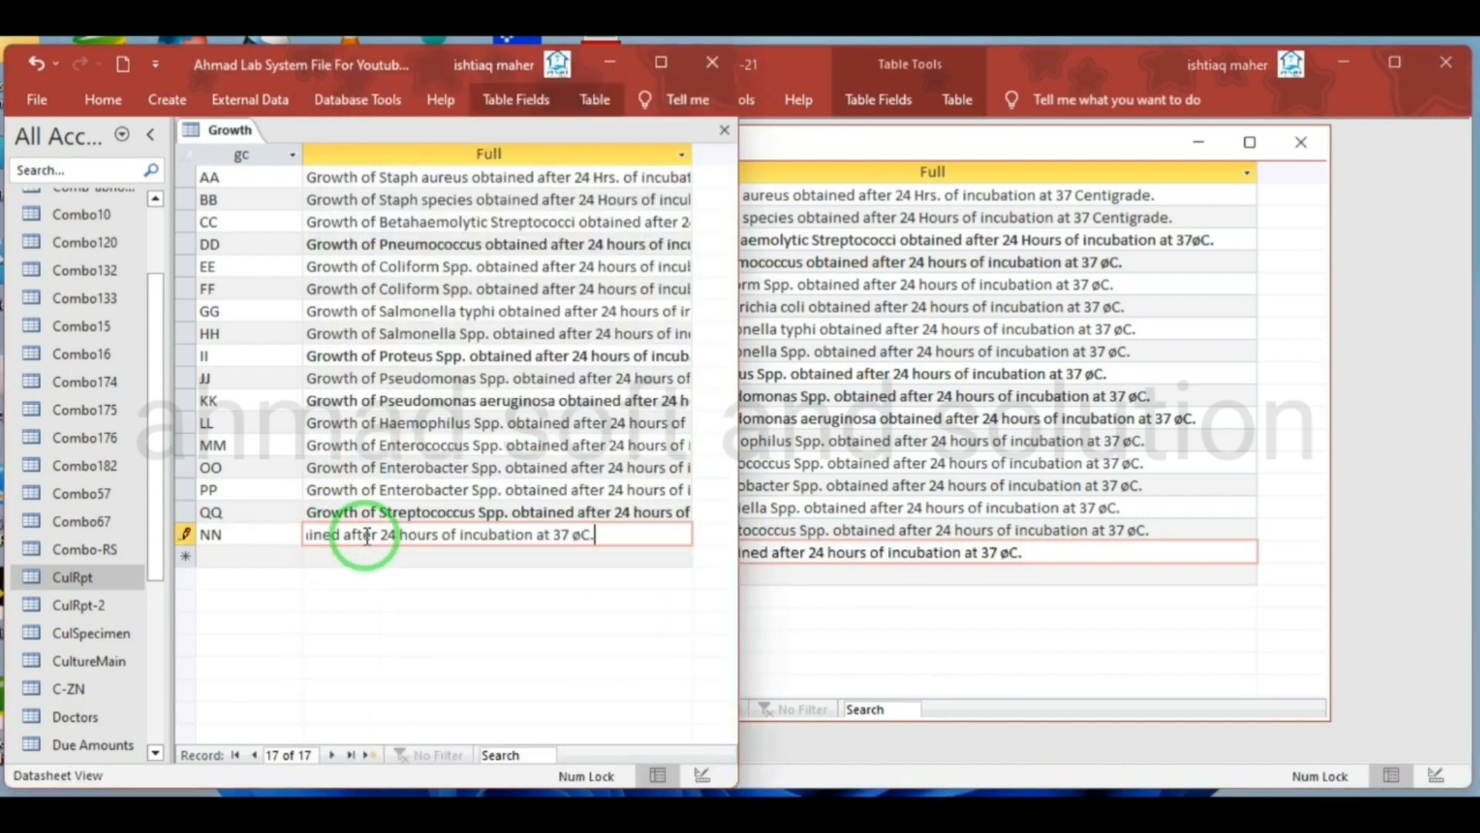
Narrow the source database window so that it sits beside the new database window
click(792, 418)
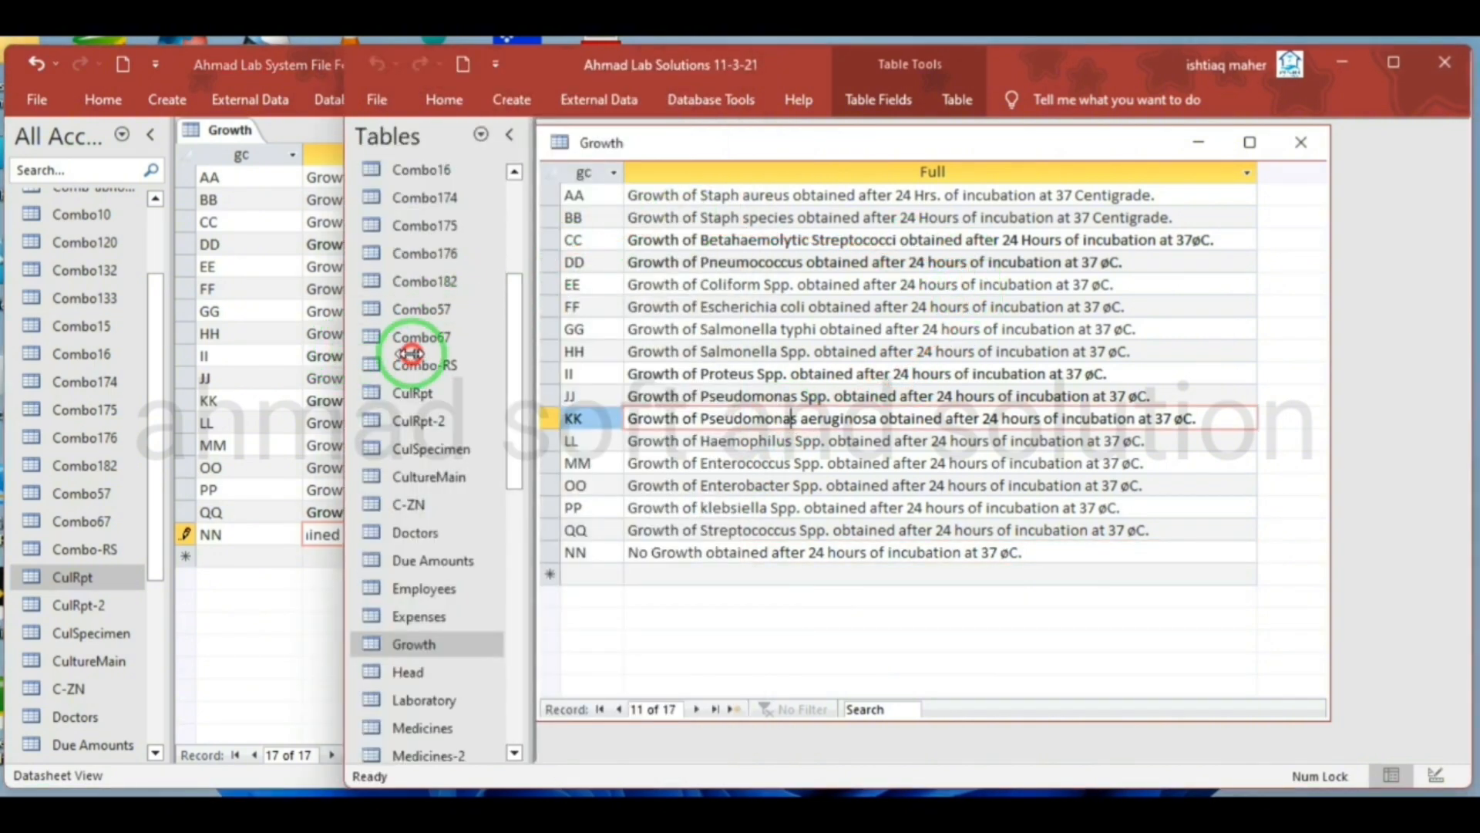
drag(345, 351, 734, 370)
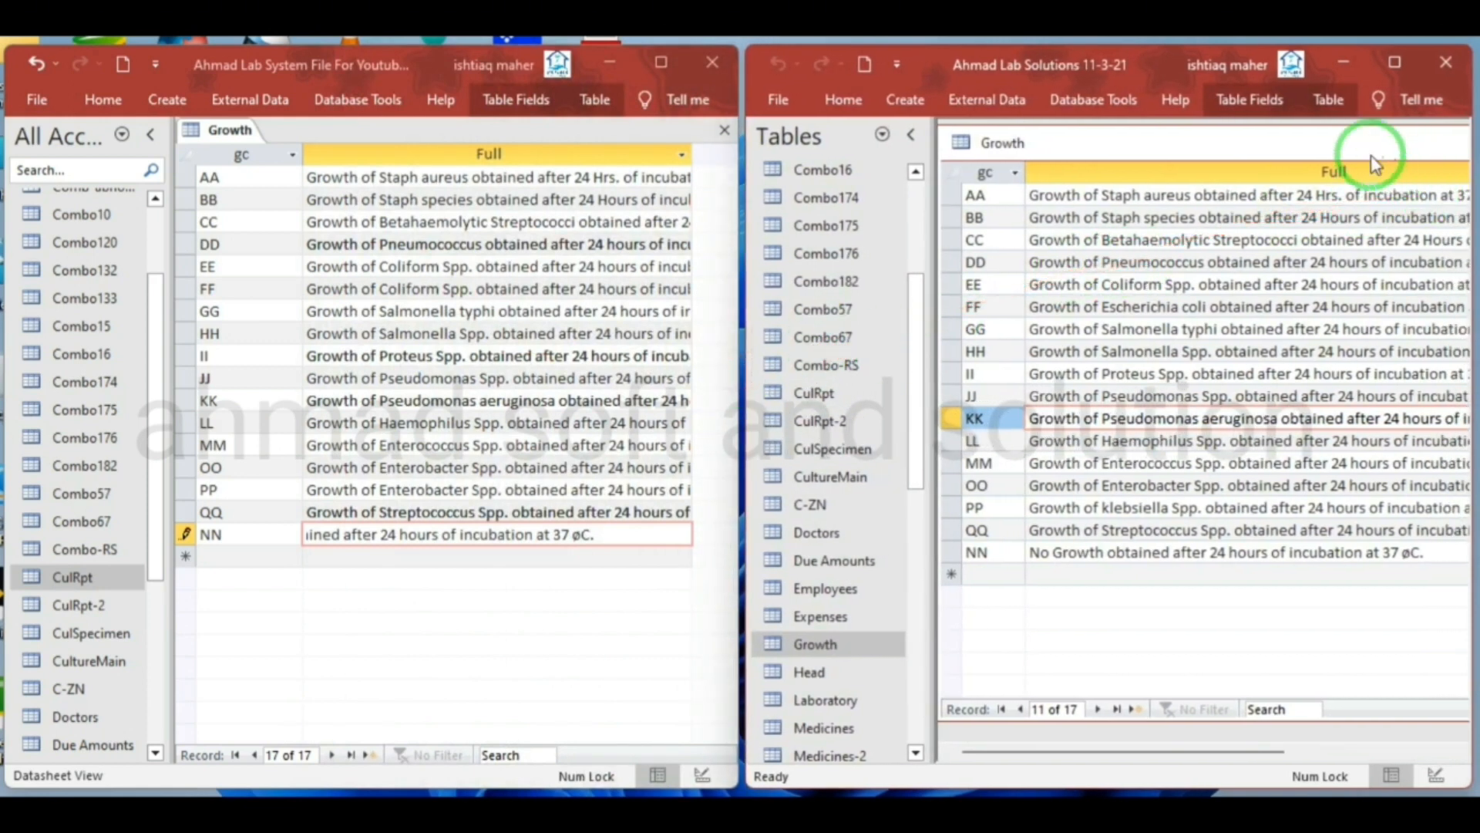
mouse_move(1371, 155)
mouse_down()
mouse_move(1303, 156)
mouse_move(1351, 152)
mouse_up()
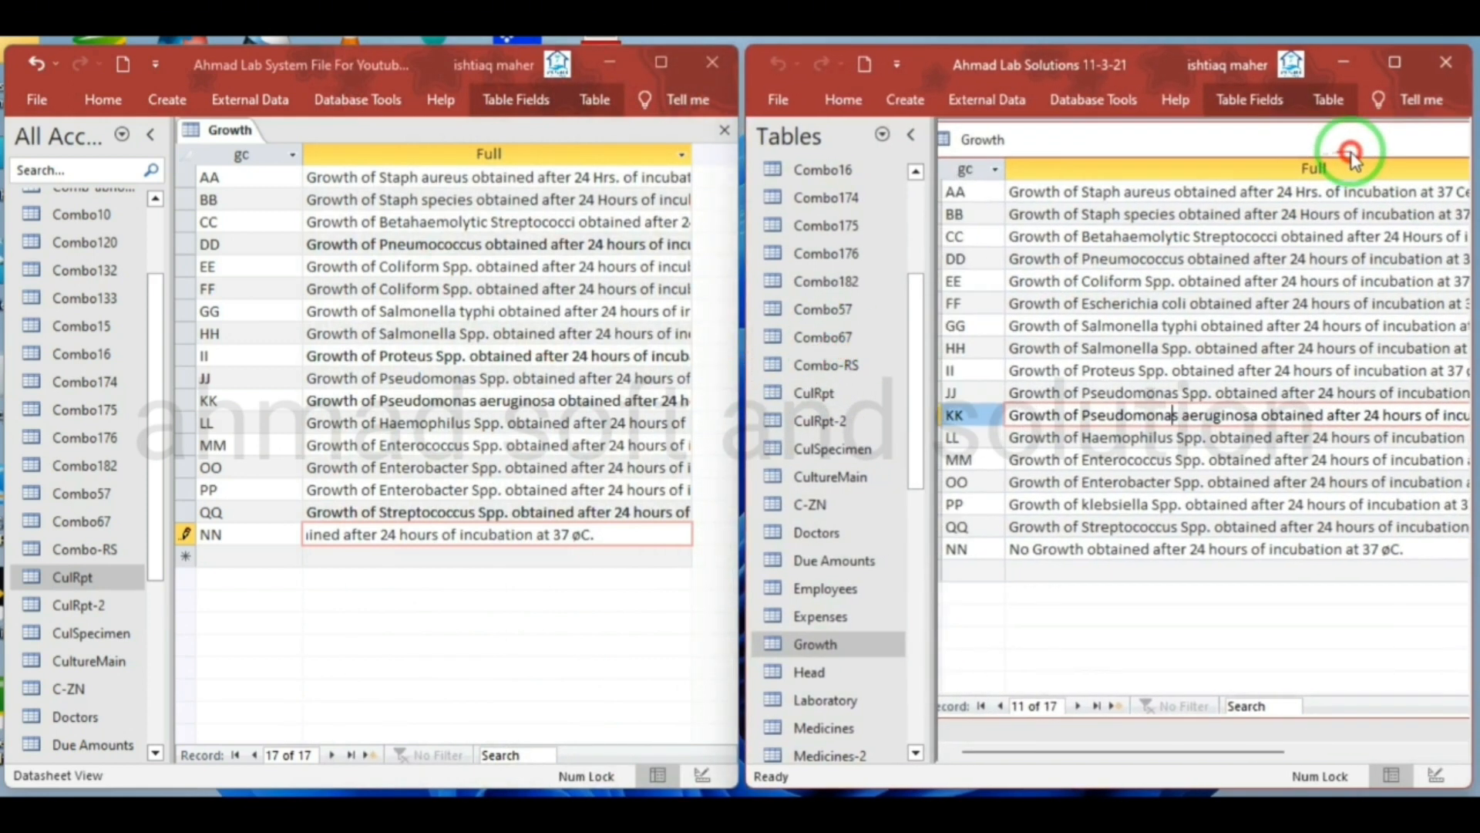
Close the source Growth table without saving layout changes, and save and close the new Growth table
right_click(1081, 150)
click(1114, 193)
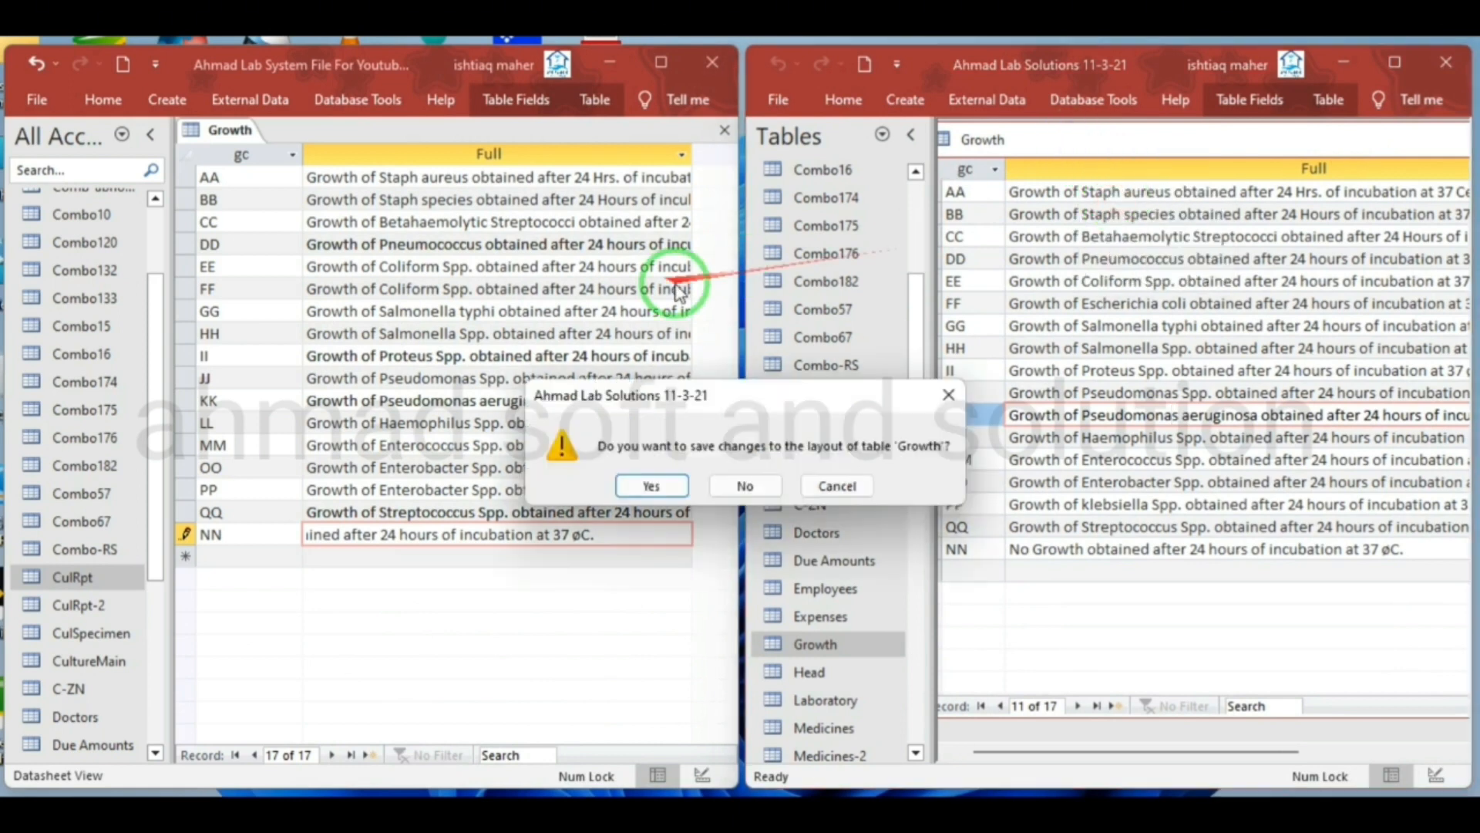
click(745, 486)
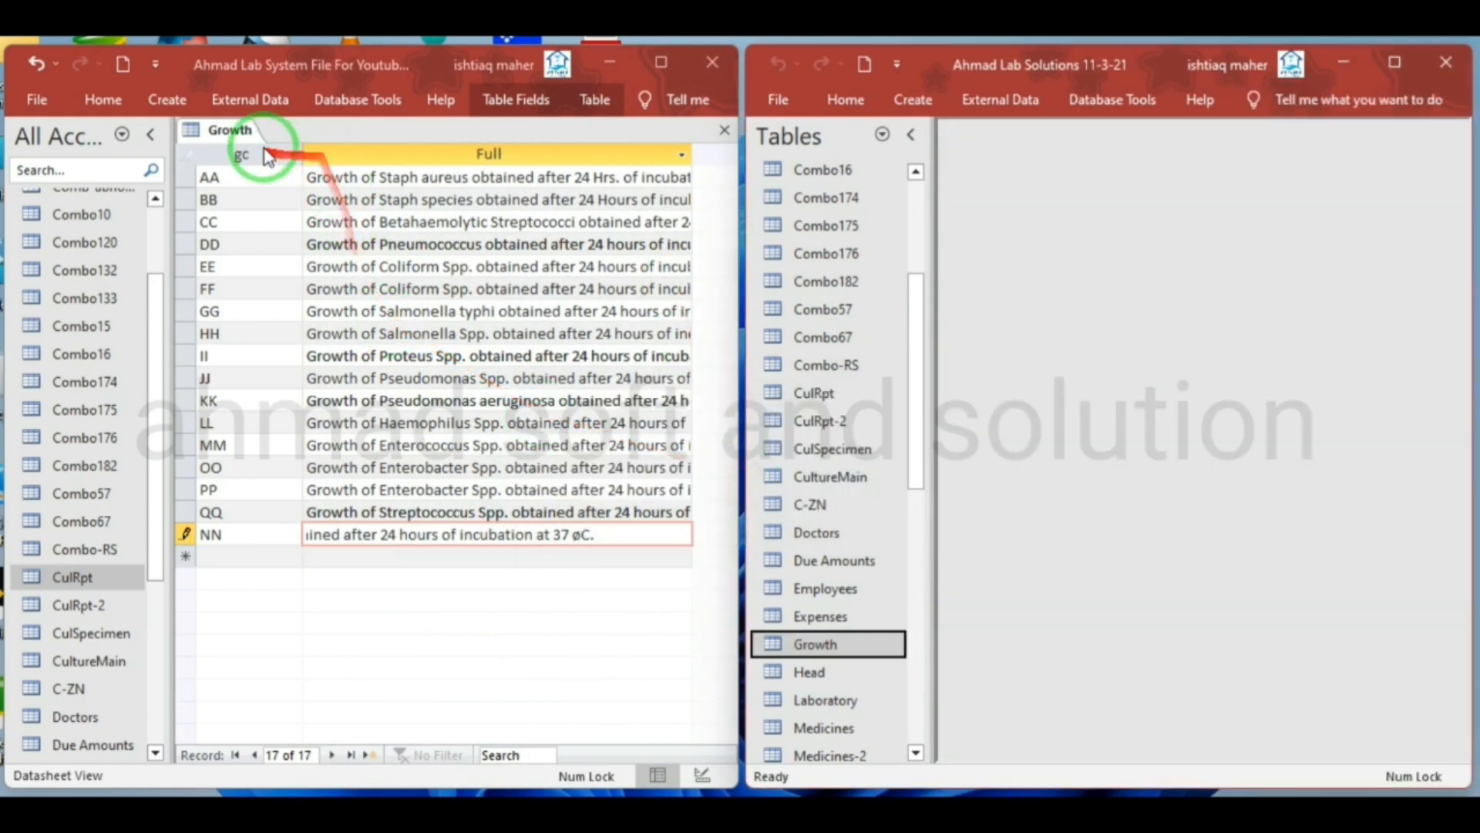
right_click(230, 130)
click(257, 147)
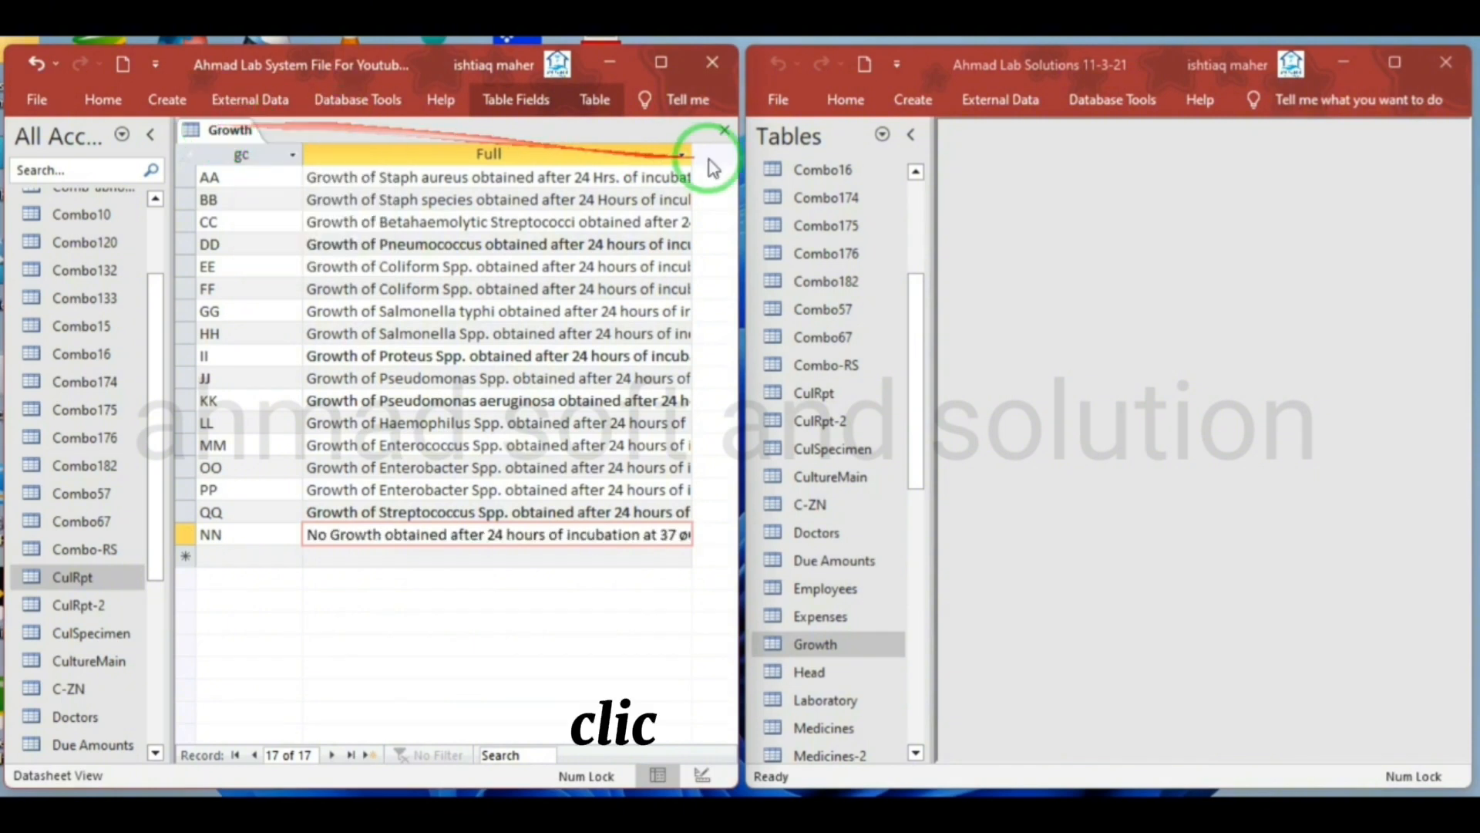
click(725, 131)
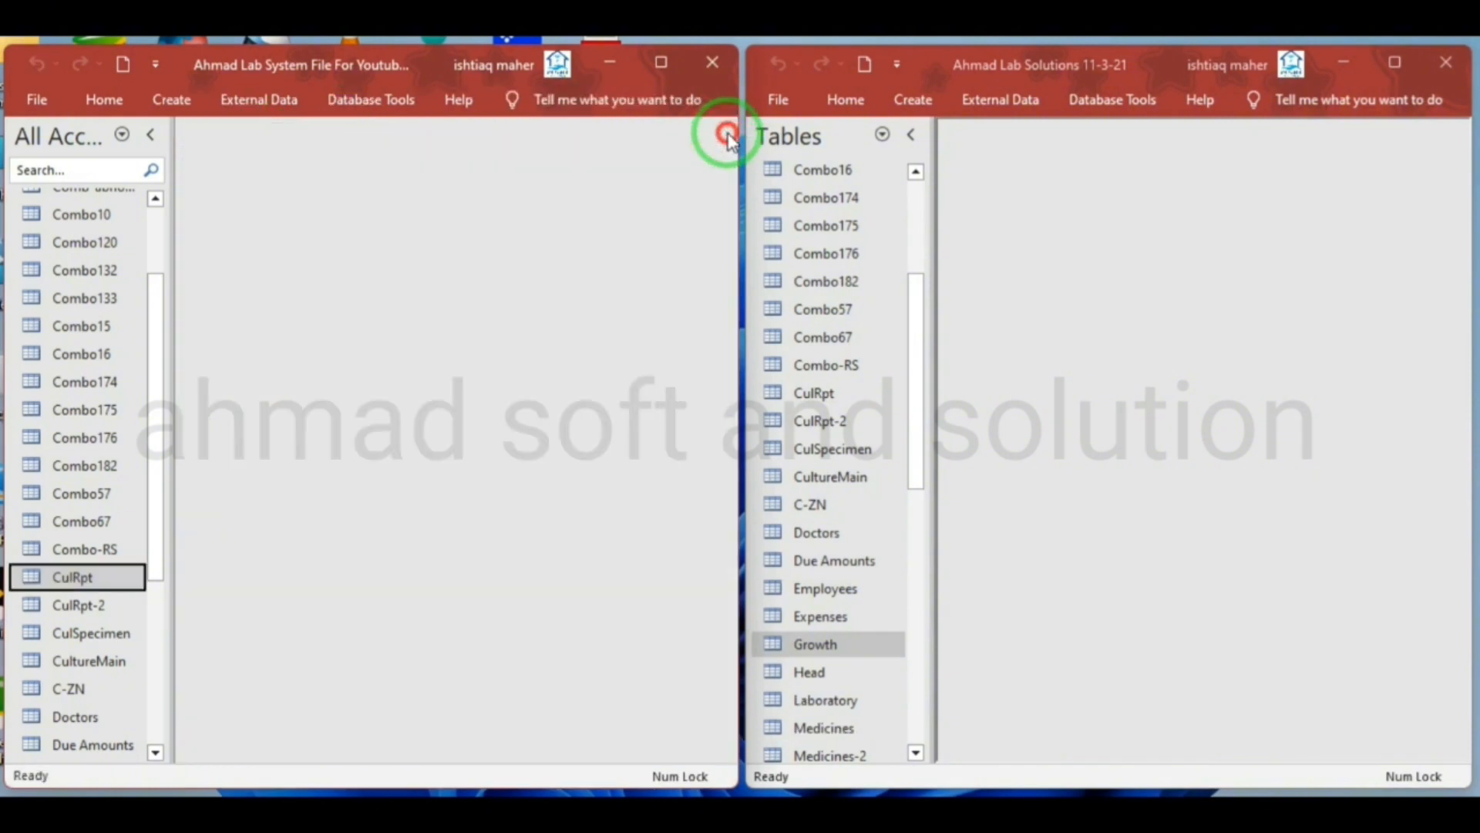
Copy the source table name Head and save a newly created table under that name, opening it in Design View
right_click(845, 672)
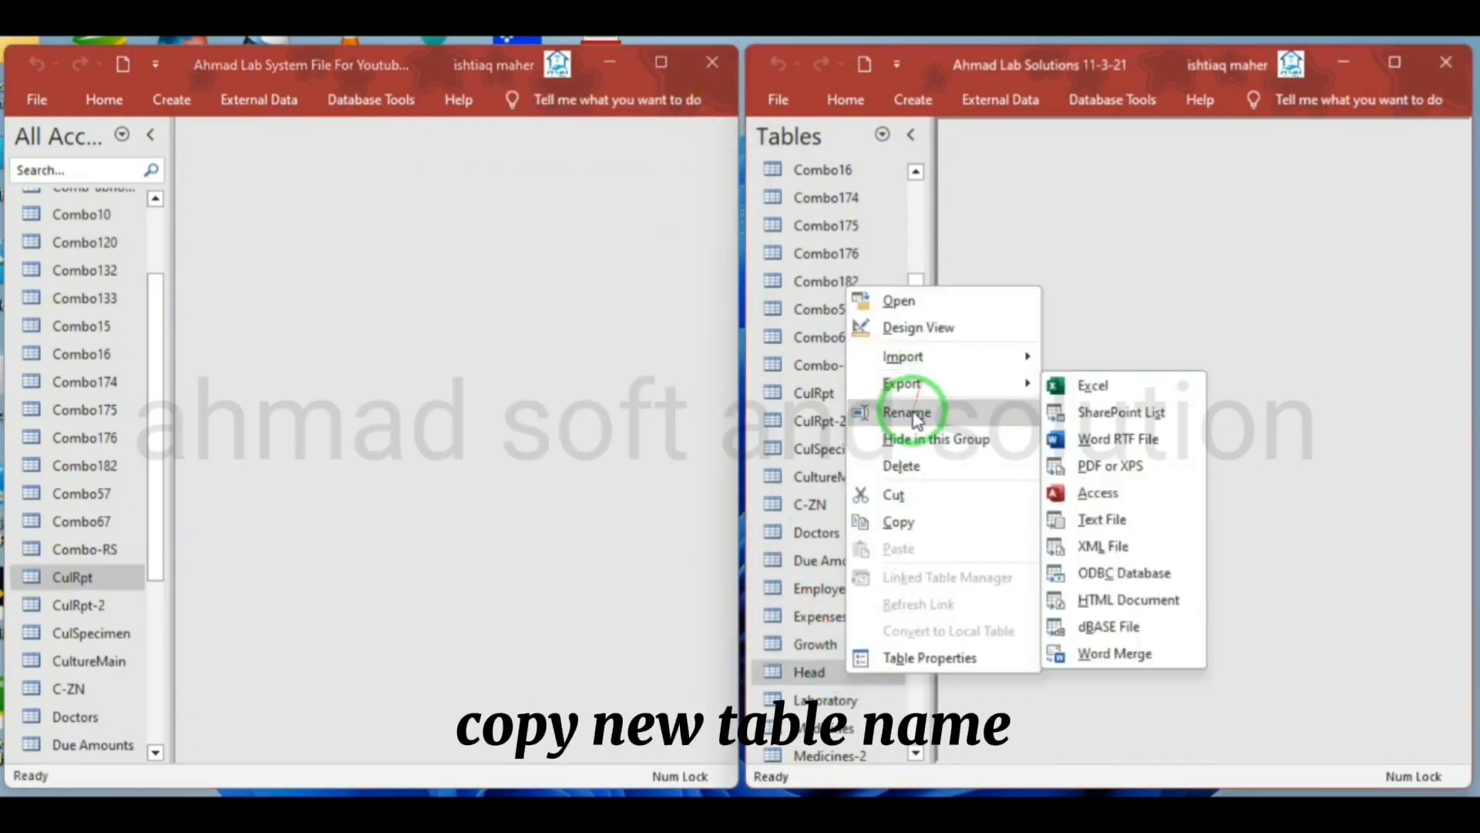
click(910, 412)
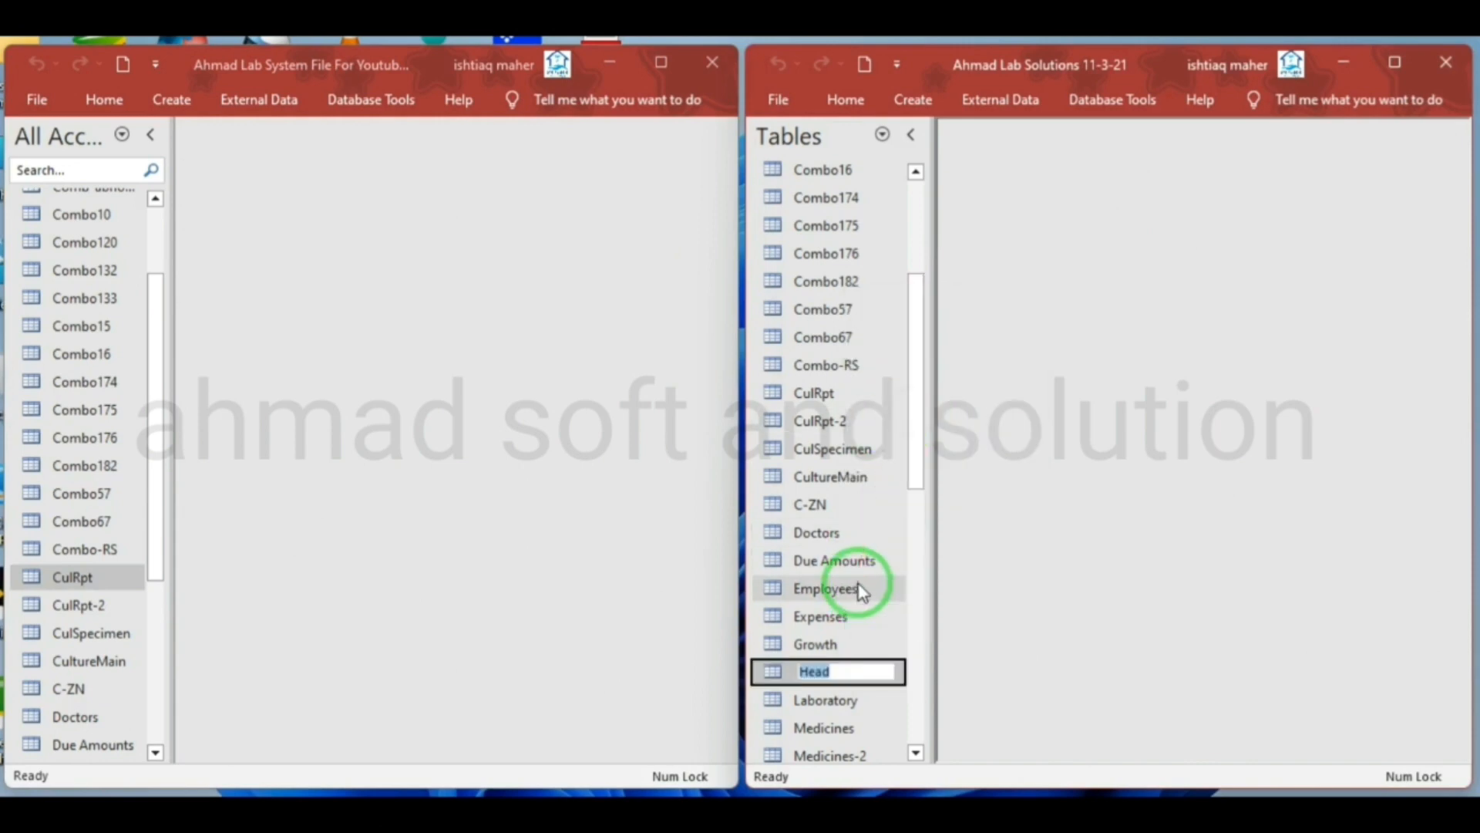
click(164, 99)
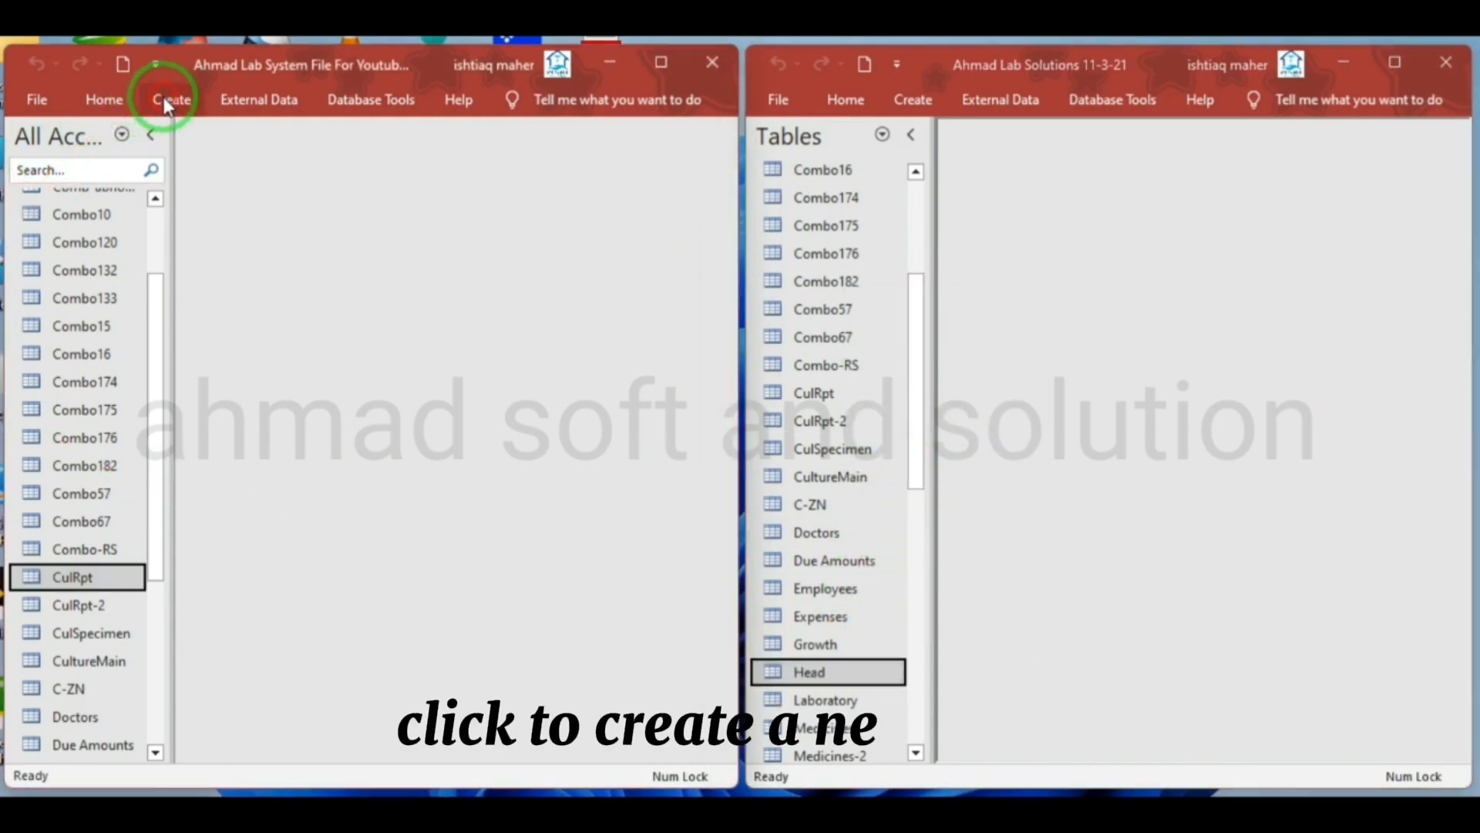
click(164, 98)
click(131, 146)
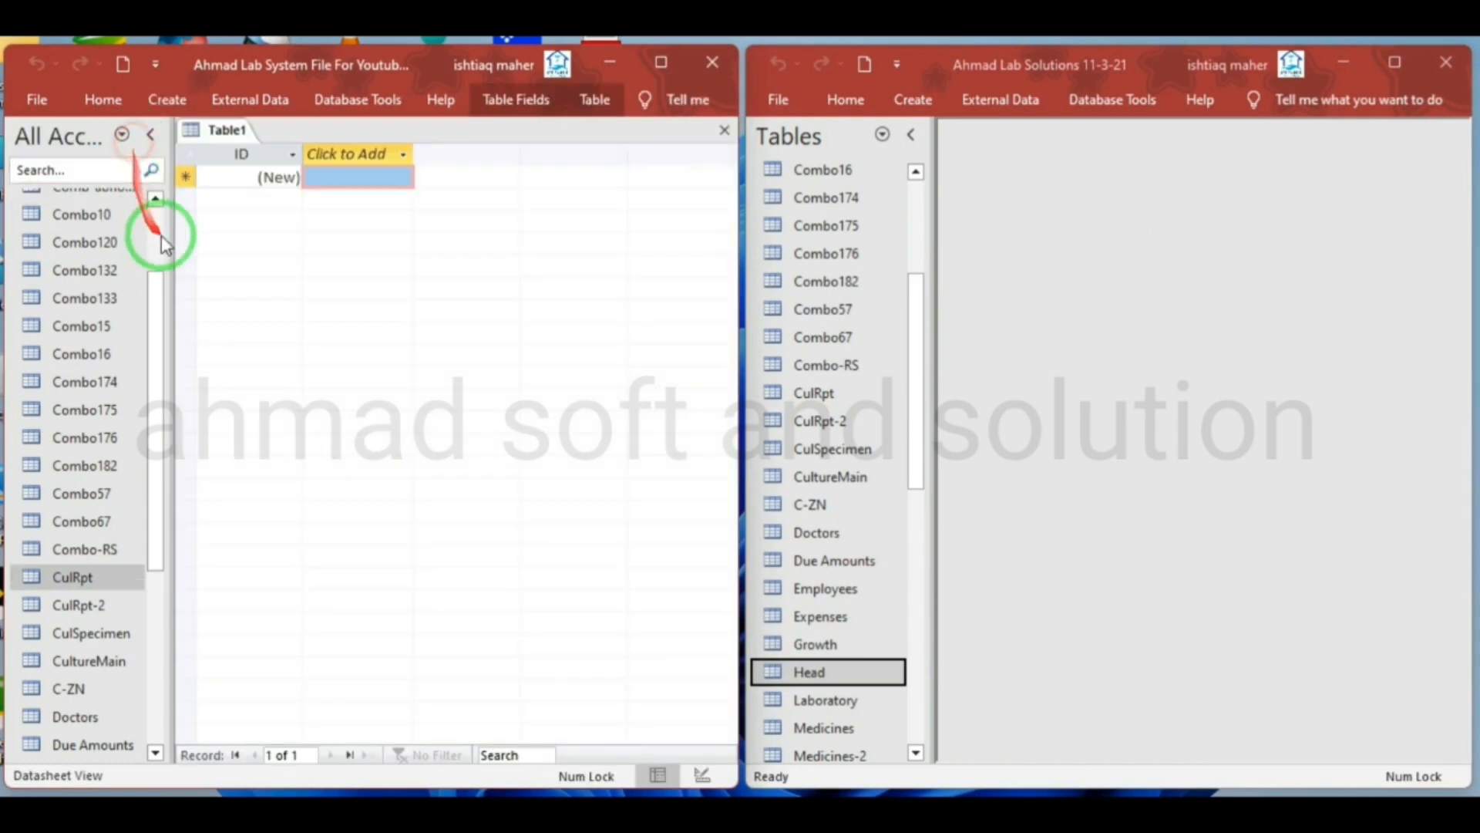
right_click(225, 134)
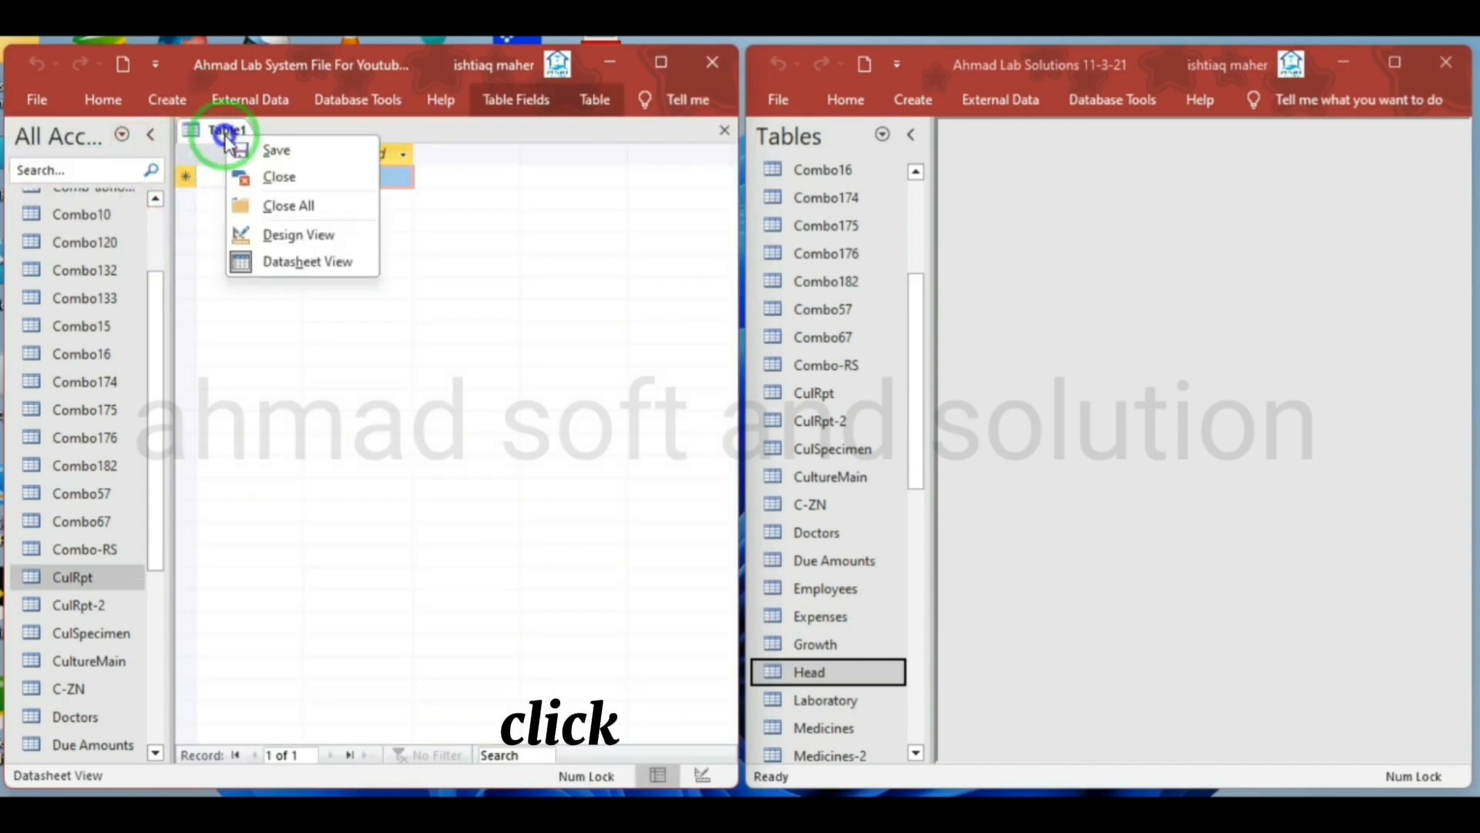
click(267, 236)
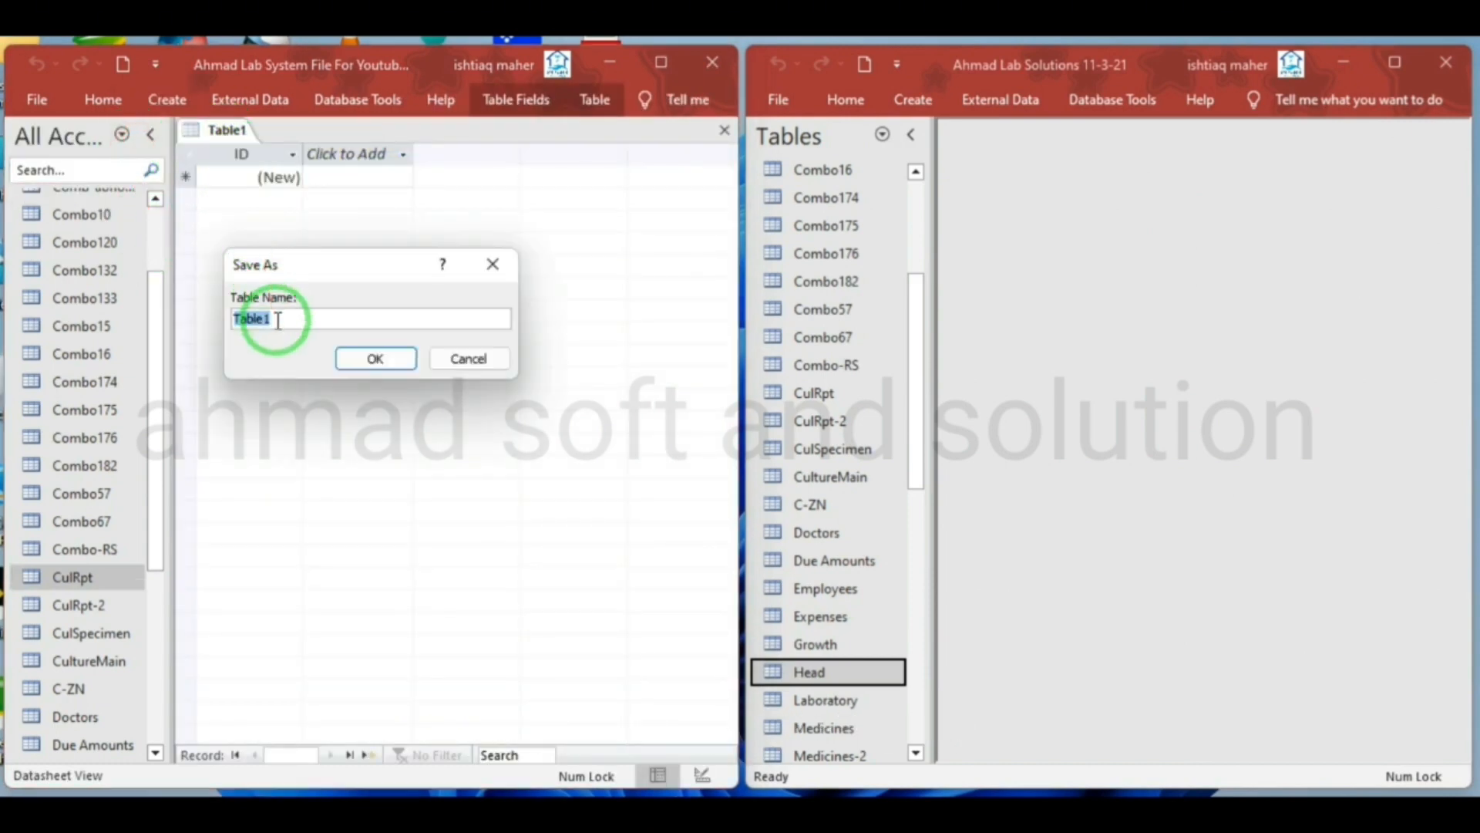
click(359, 360)
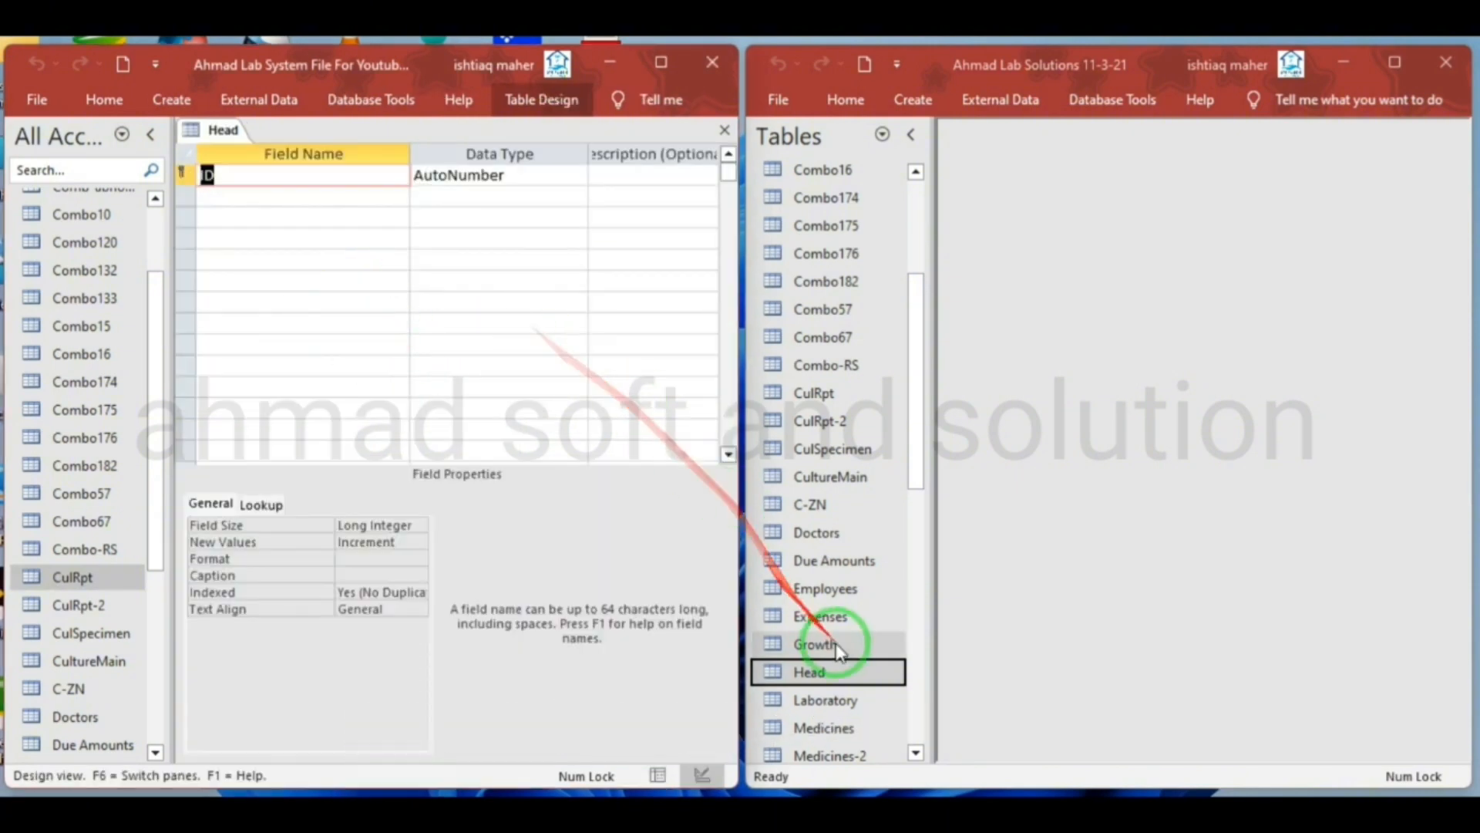
Open the source Head table in Design View and copy its Head field name into the new table's second field row
right_click(819, 671)
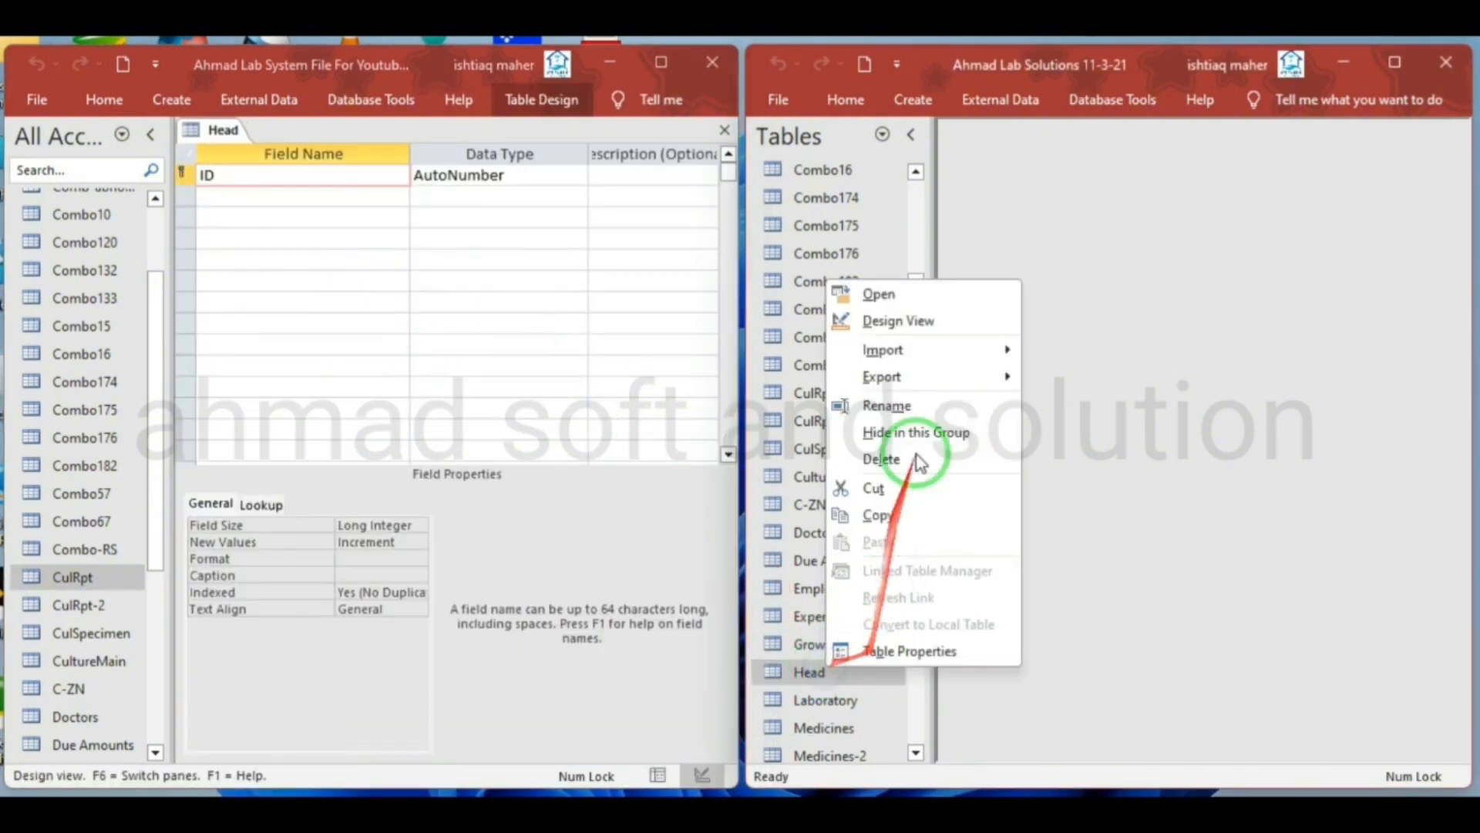
click(937, 322)
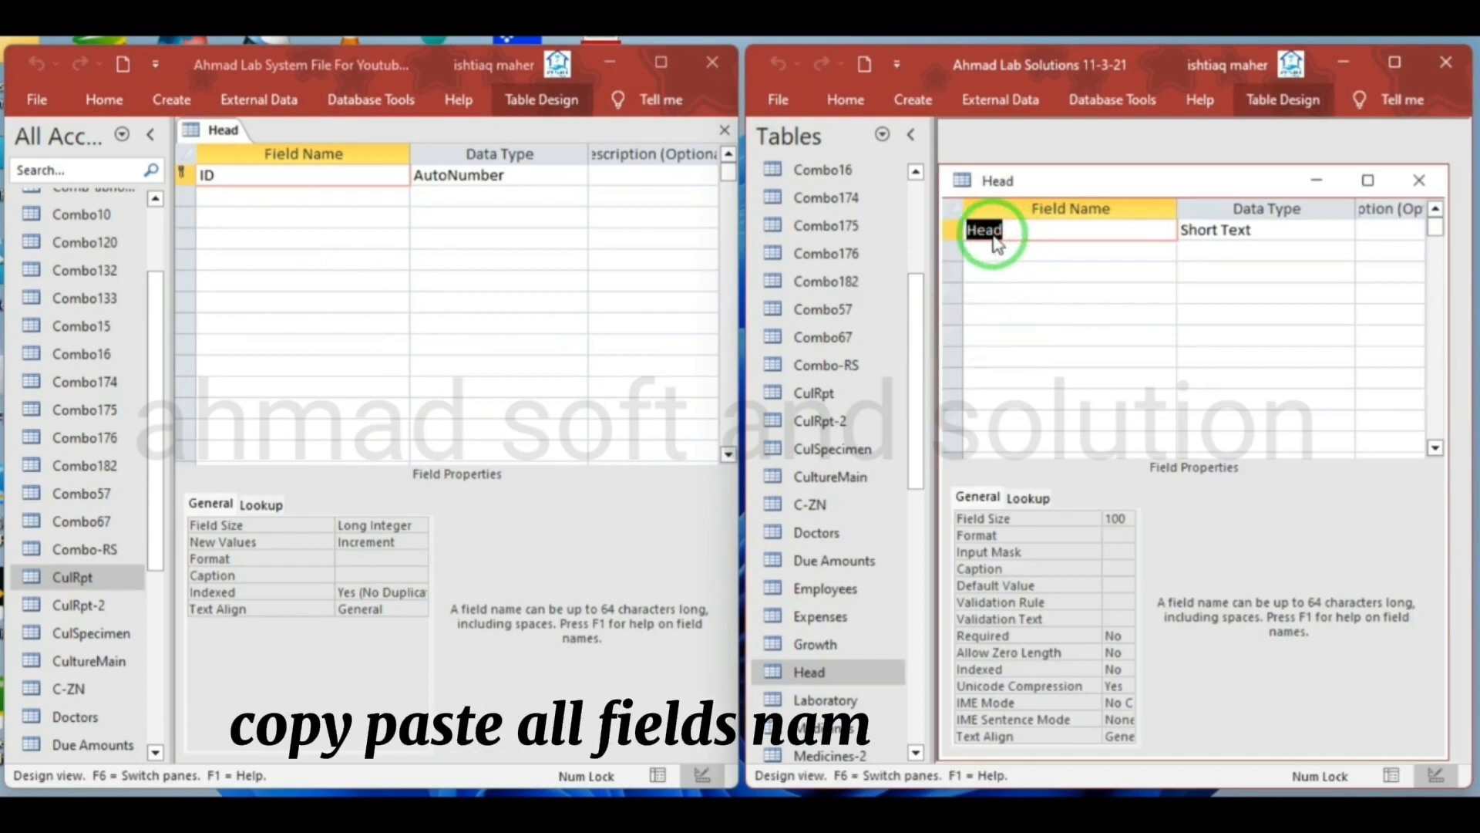
click(243, 195)
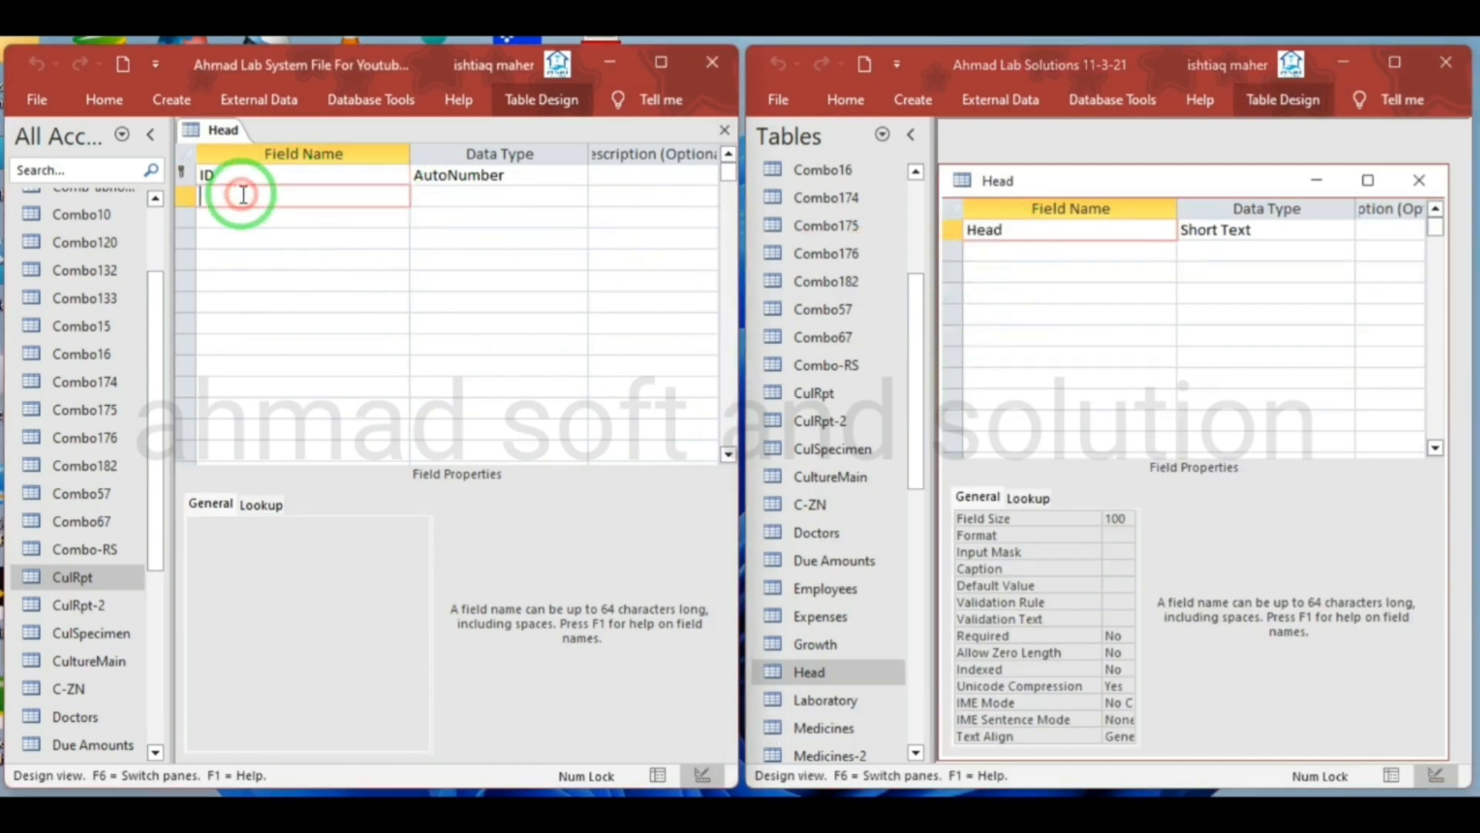
Delete the ID primary key field from the new Head table
click(186, 175)
right_click(186, 175)
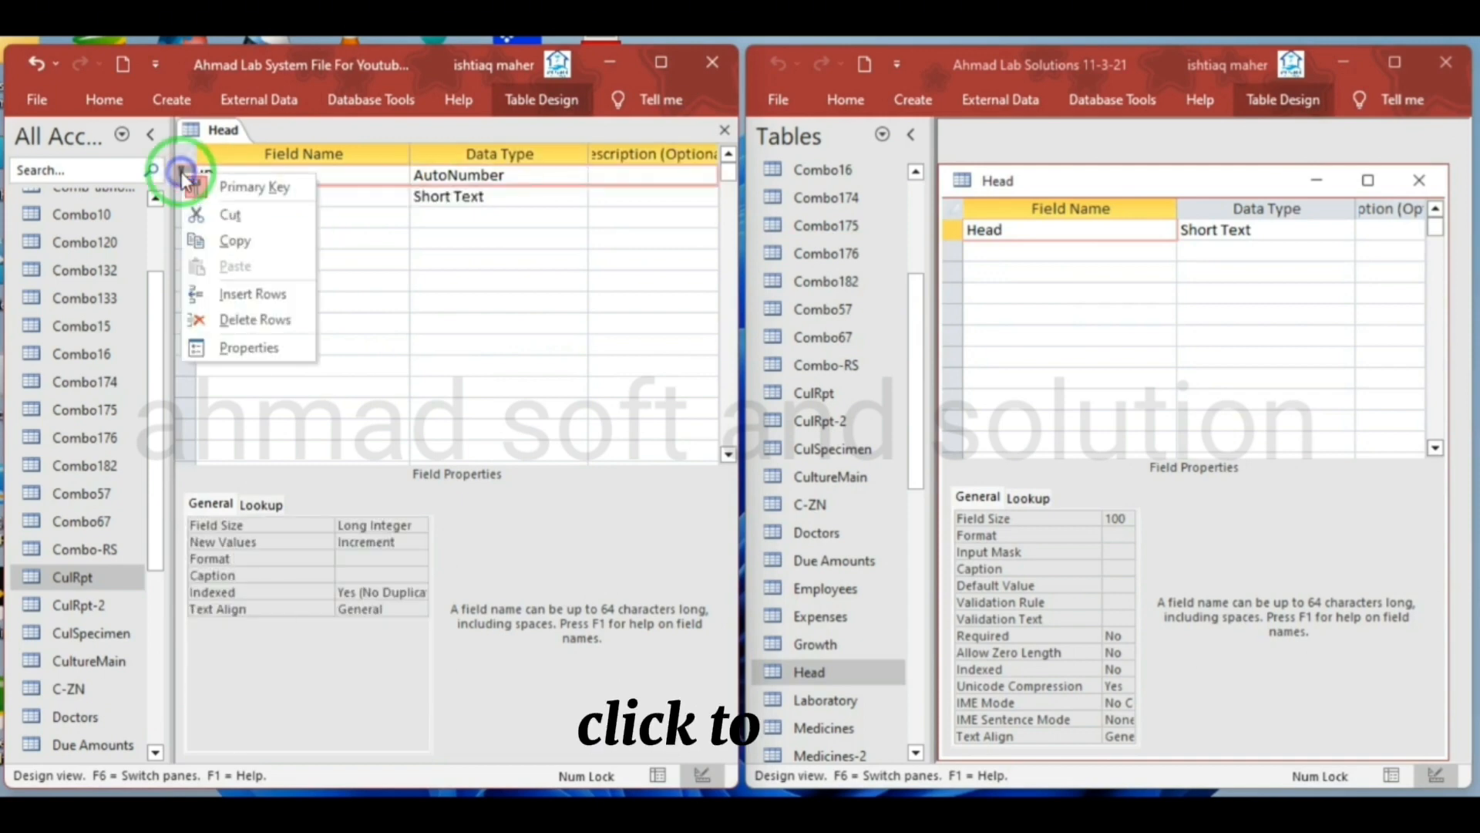
click(248, 332)
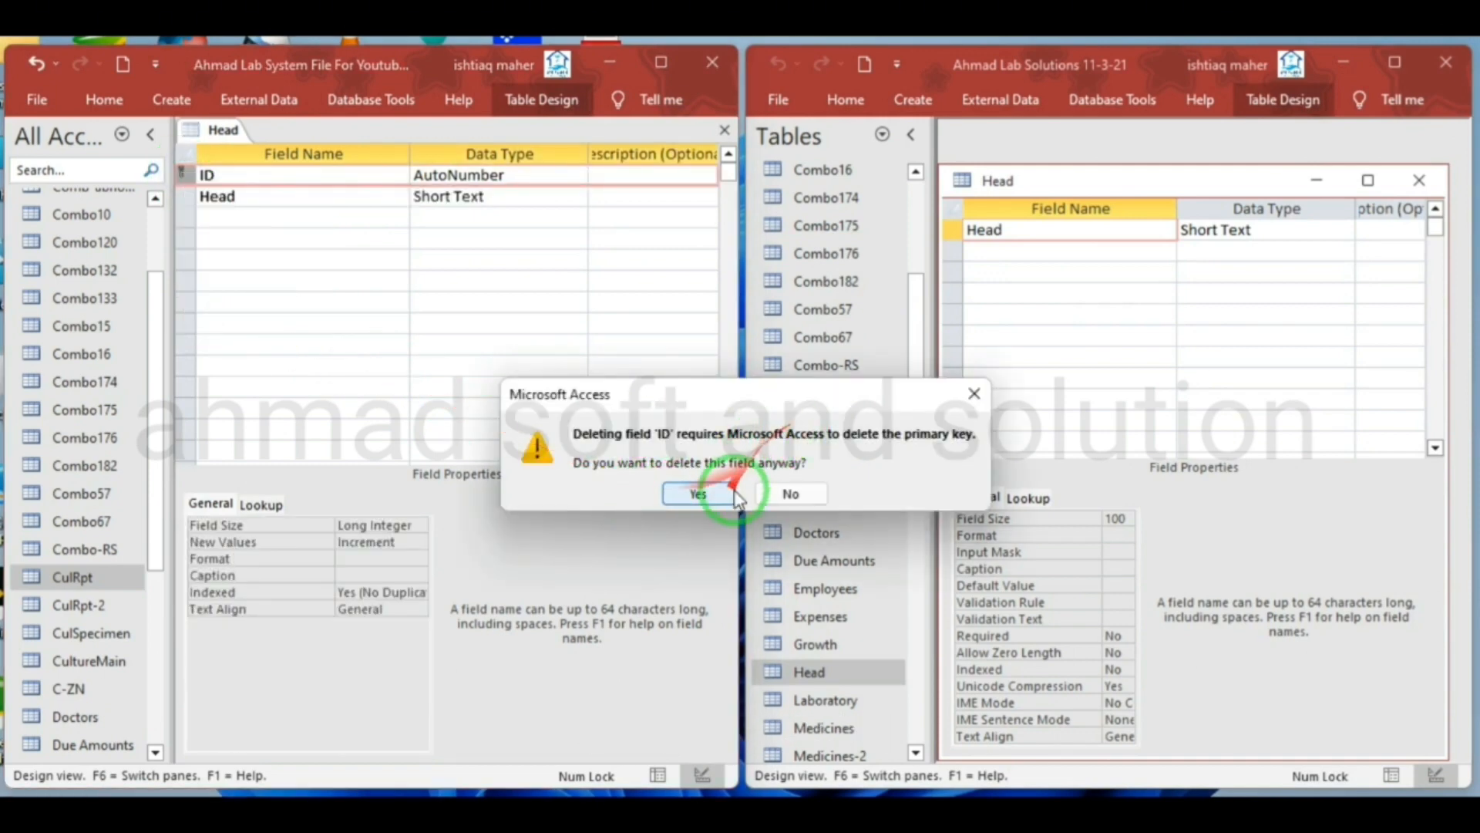
click(698, 493)
Show the source Head table's records, then save the new Head table's design and switch it to Datasheet View
right_click(993, 182)
click(1015, 187)
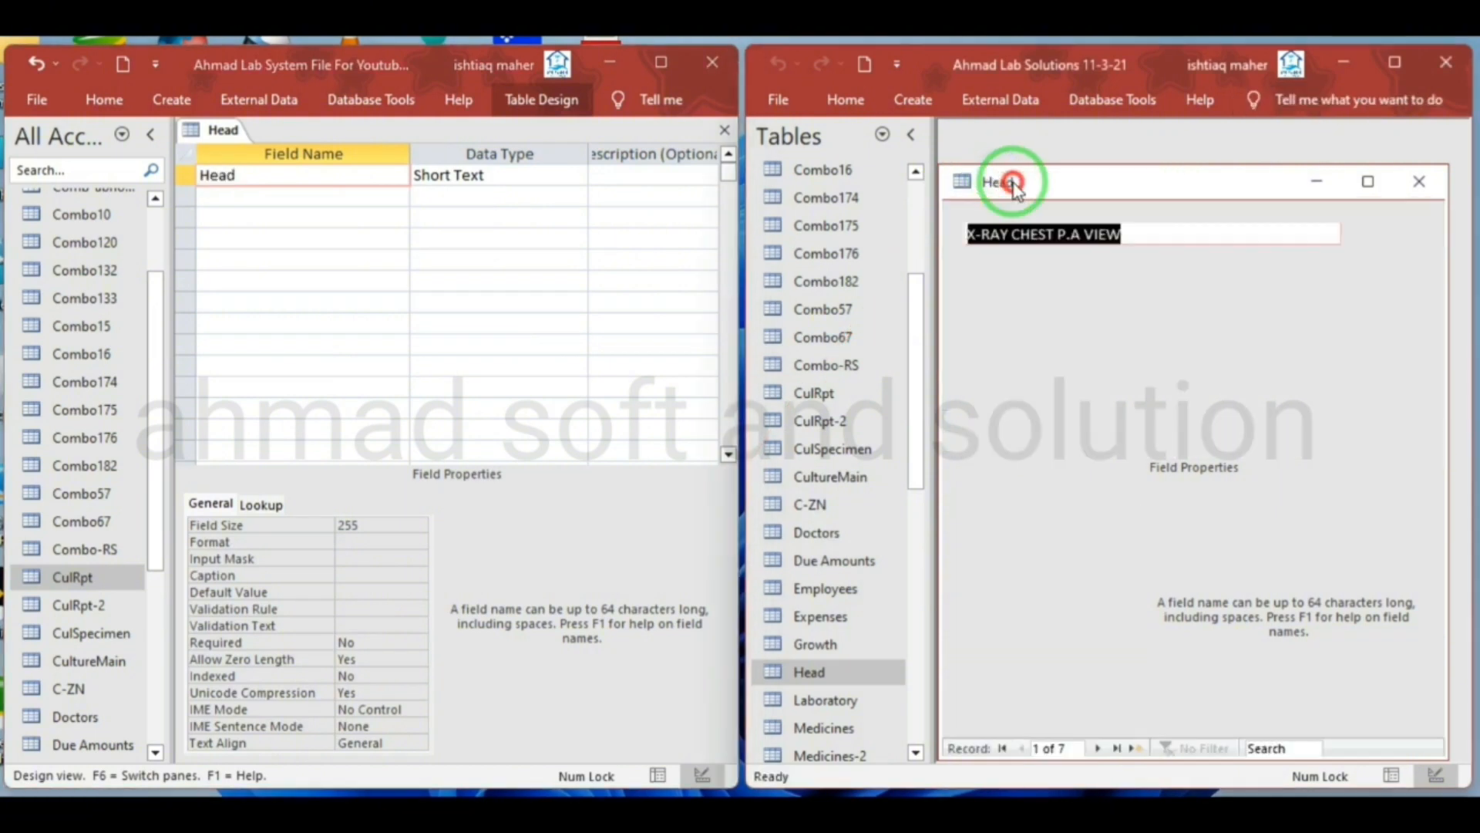
right_click(228, 131)
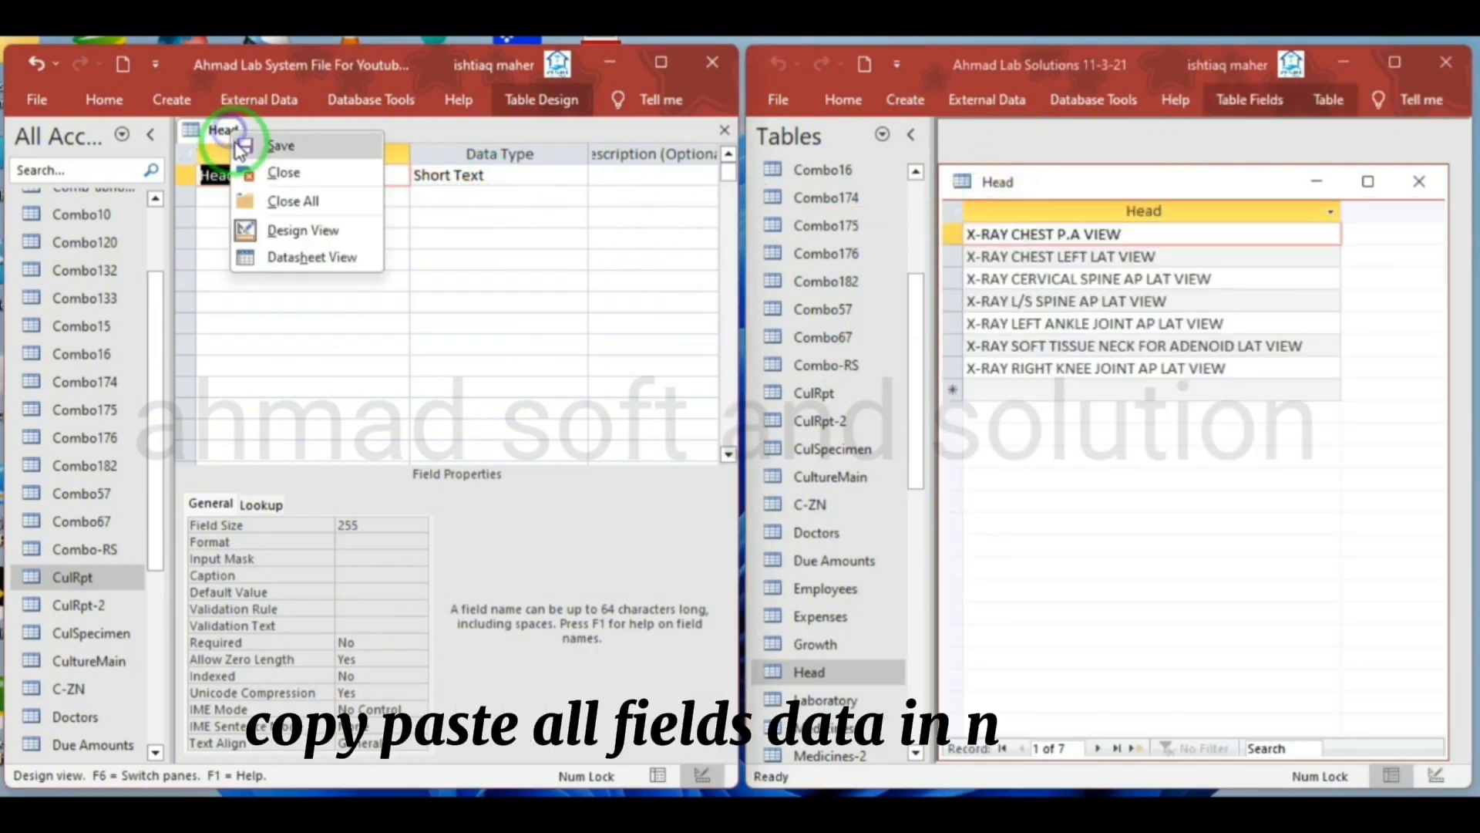
click(240, 145)
right_click(220, 134)
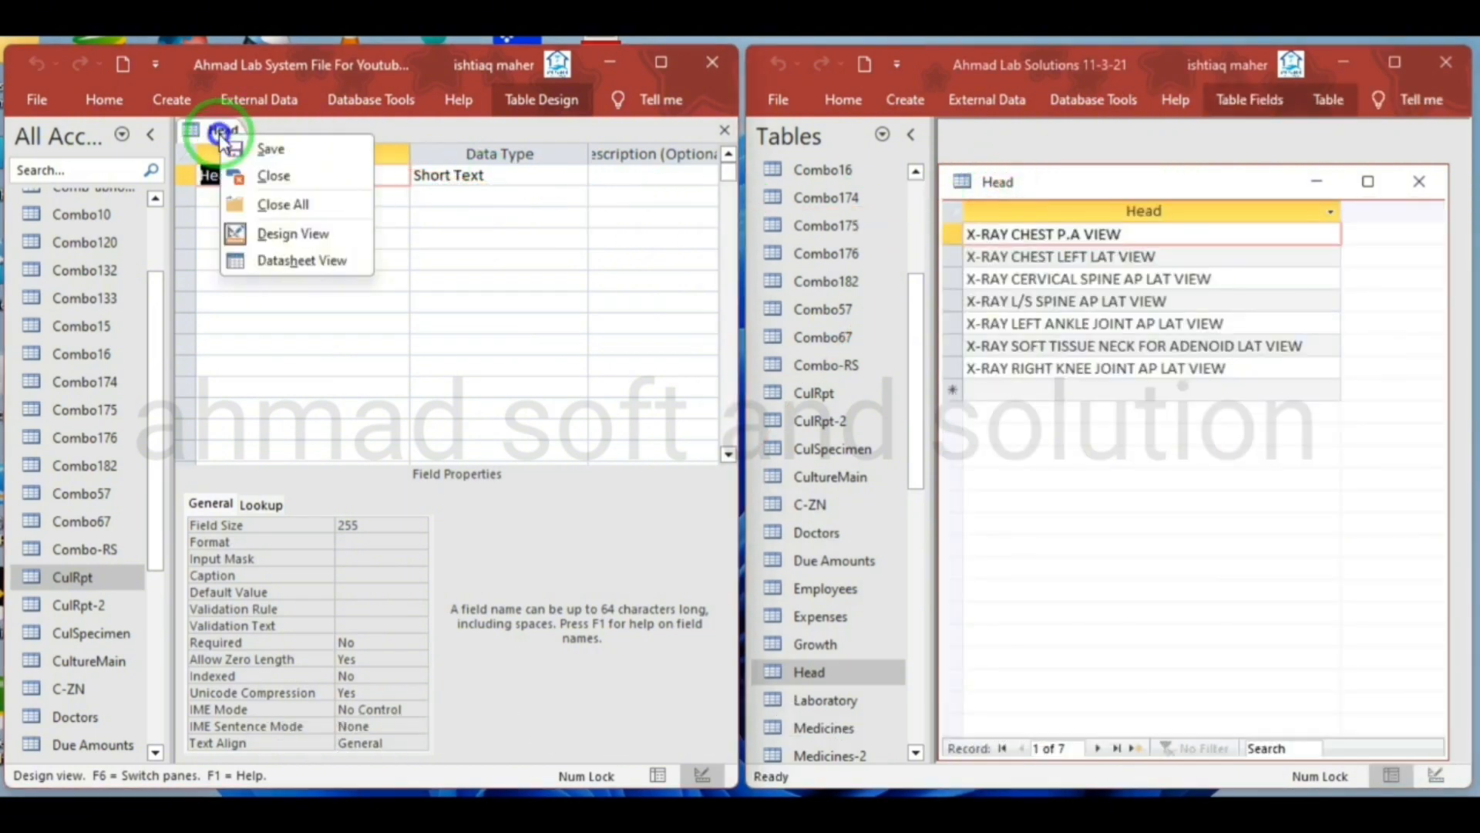
click(271, 258)
Copy the records X-RAY CHEST P.A VIEW and X-RAY CHEST LEFT LAT VIEW from the source Head table into the new Head table
click(1138, 226)
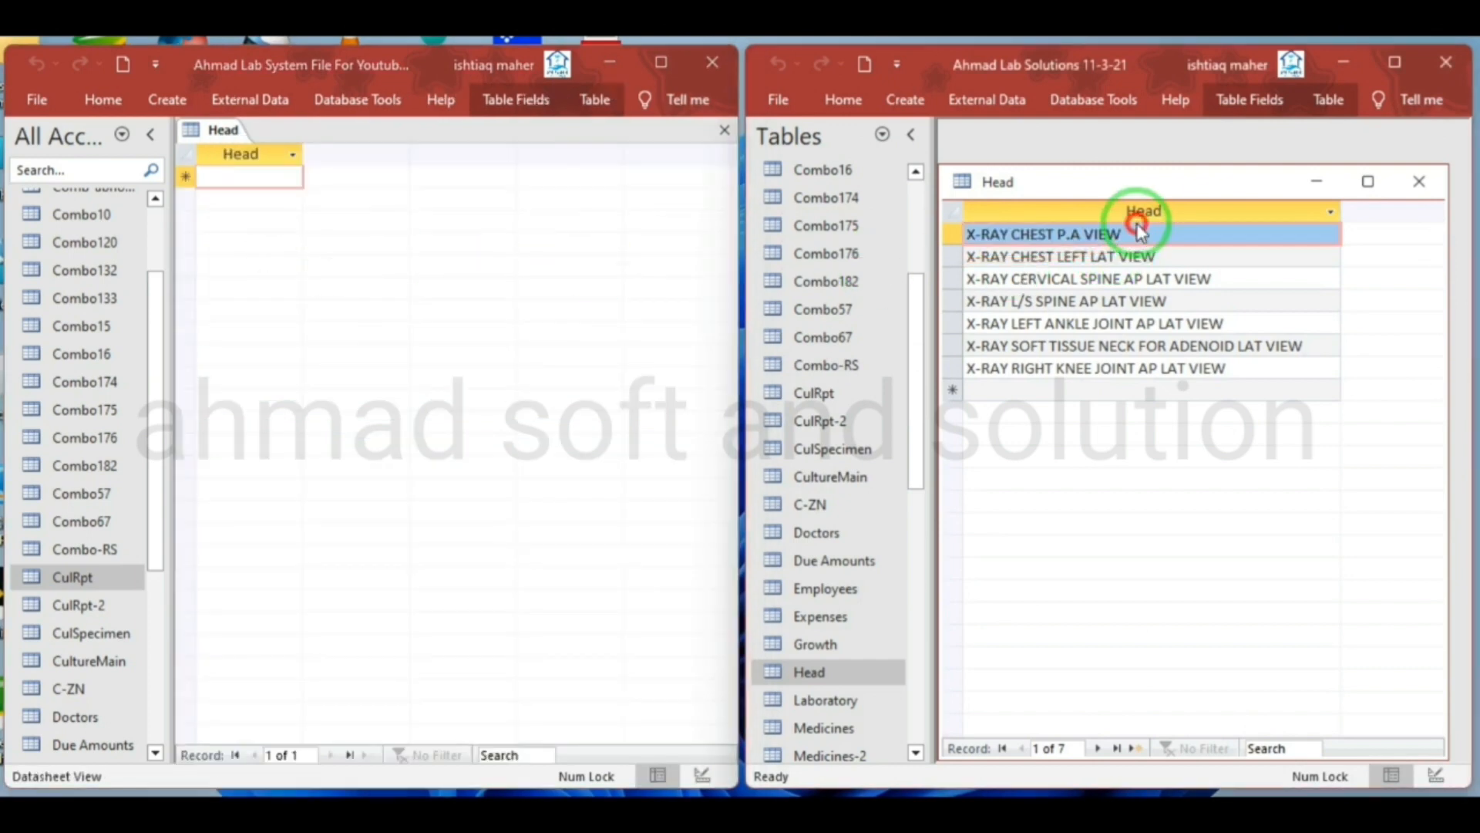
click(1139, 233)
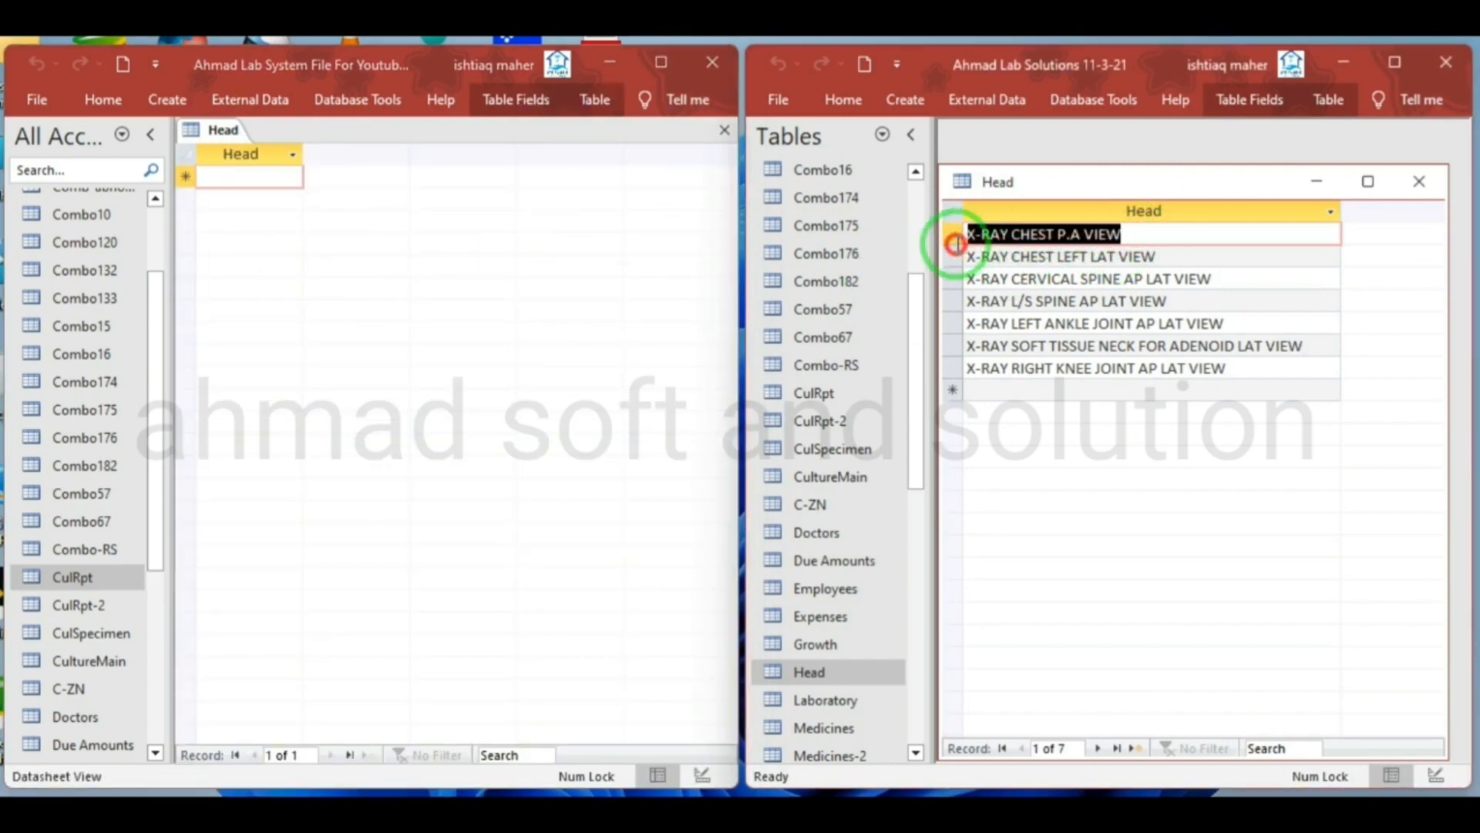
click(276, 178)
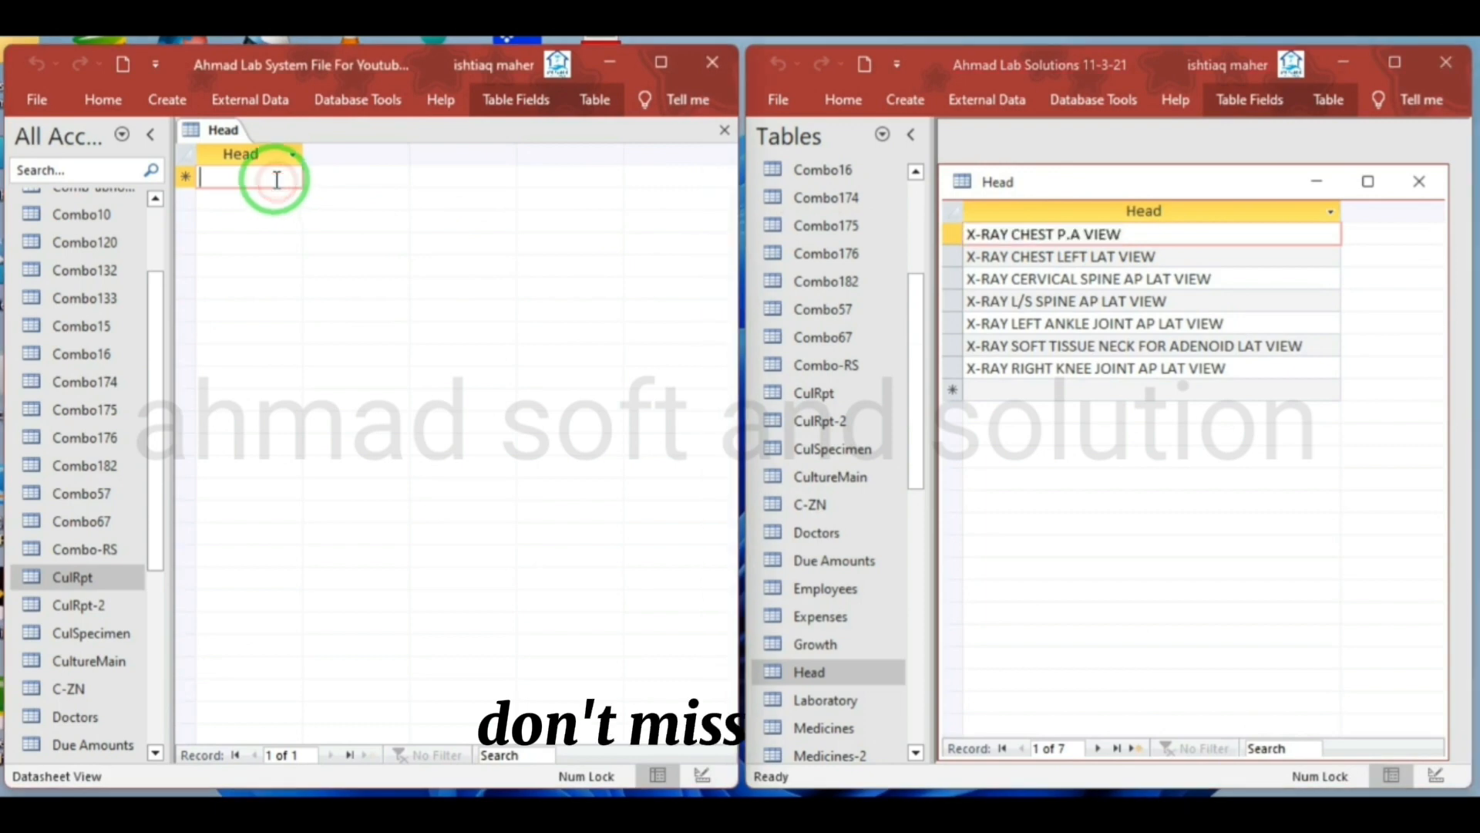
text(T P.A VIEW)
click(1164, 254)
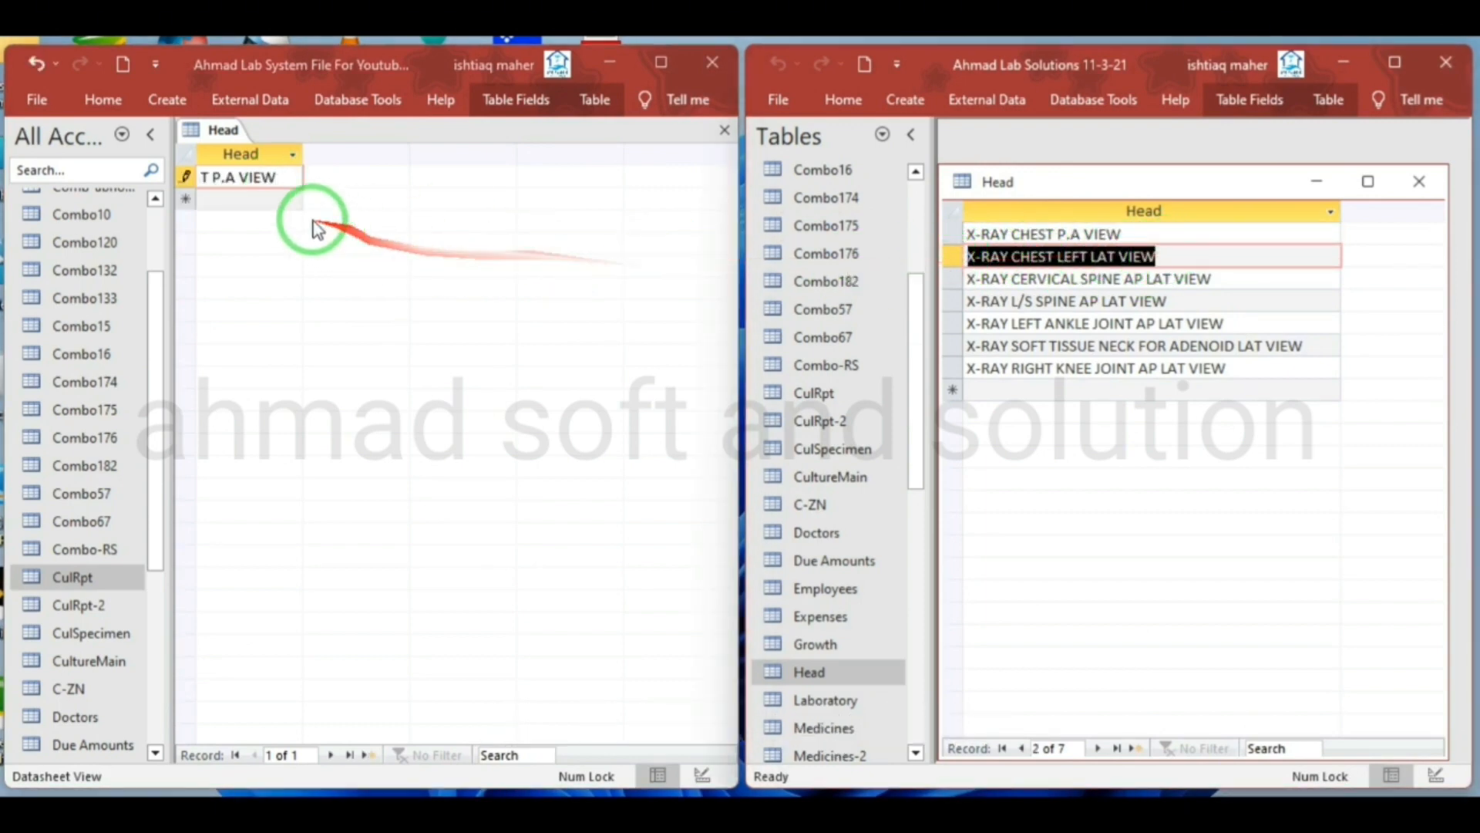
click(283, 198)
text(X-RAY CHEST LEFT LAT VIEW)
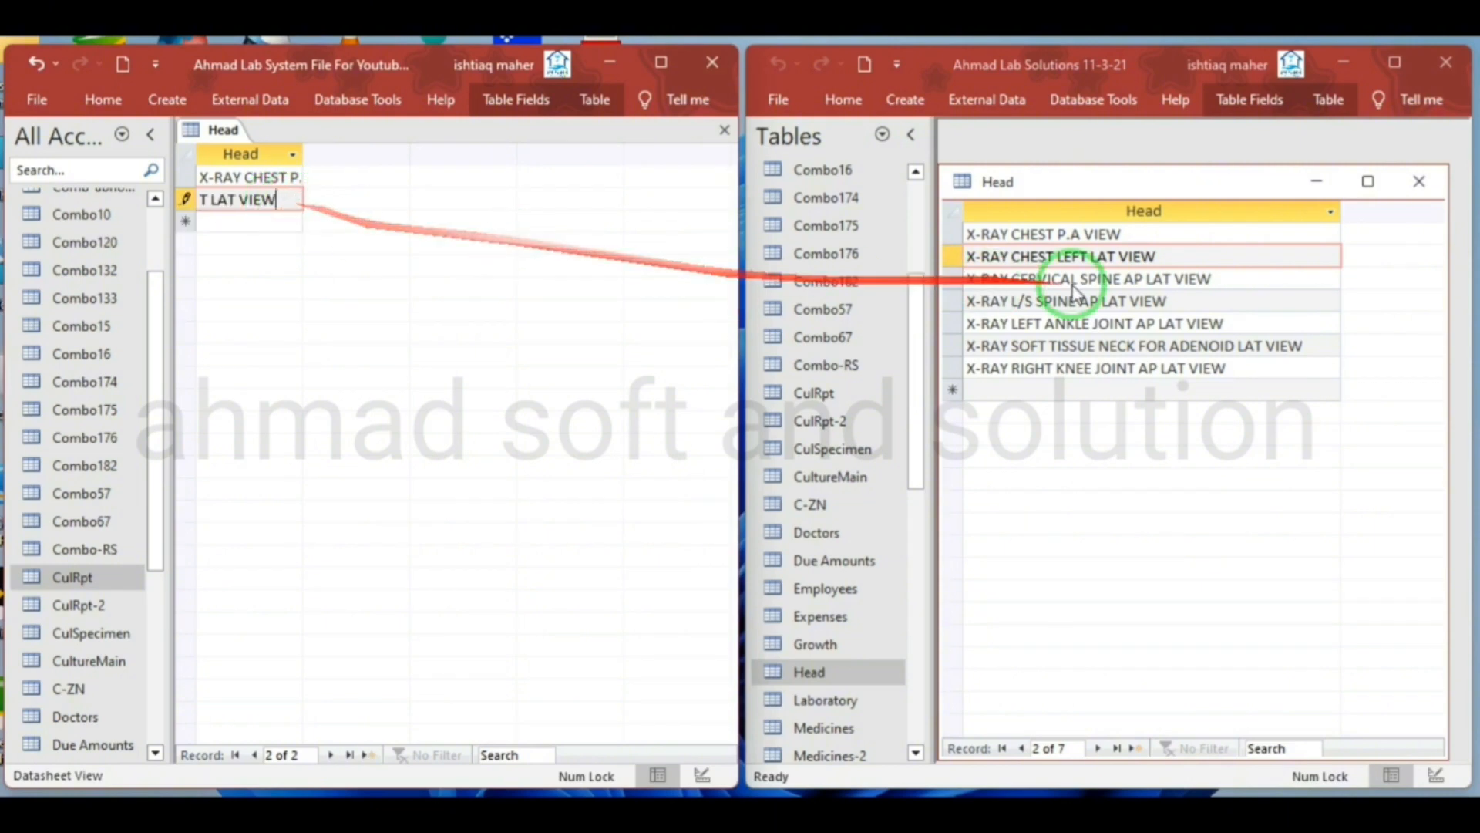
Copy the source records X-RAY CERVICAL SPINE AP LAT VIEW and X-RAY L/S SPINE AP LAT VIEW into the new table's third and fourth rows
drag(1246, 278, 1012, 279)
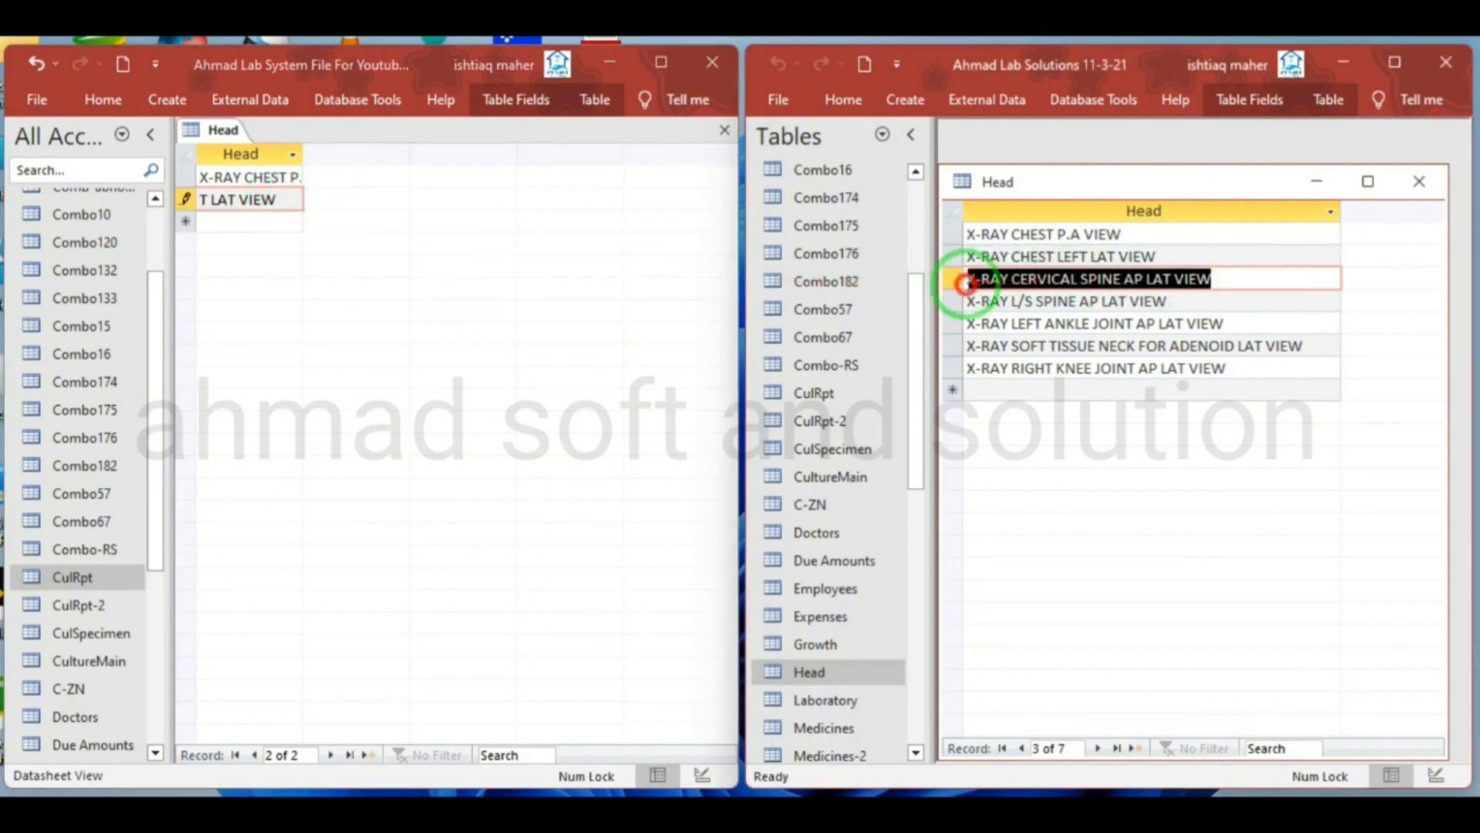
click(283, 221)
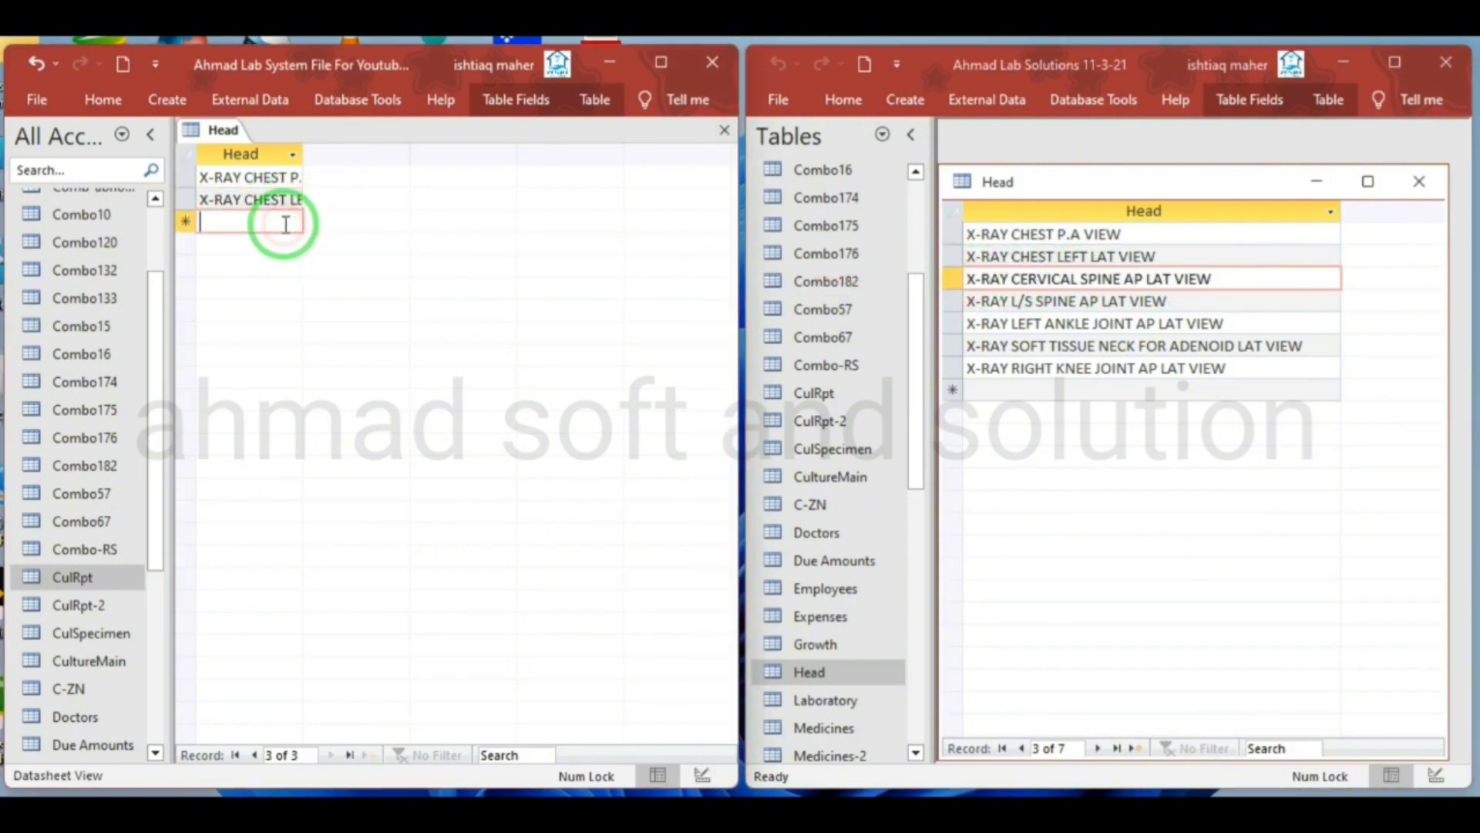
text(X-RAY CERVICAL SPINE AP LAT VIEW)
drag(1242, 302, 1147, 302)
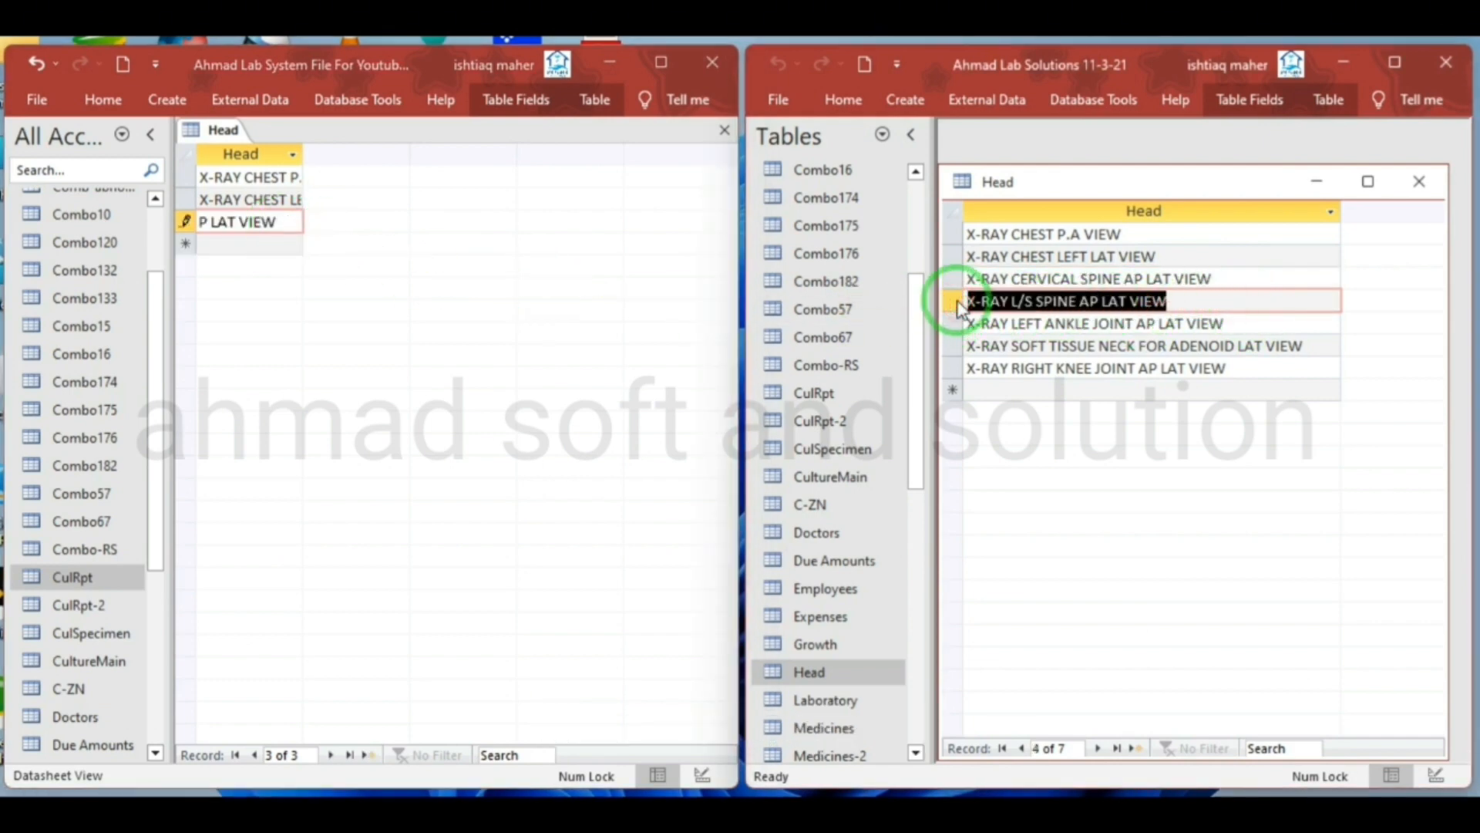
click(256, 244)
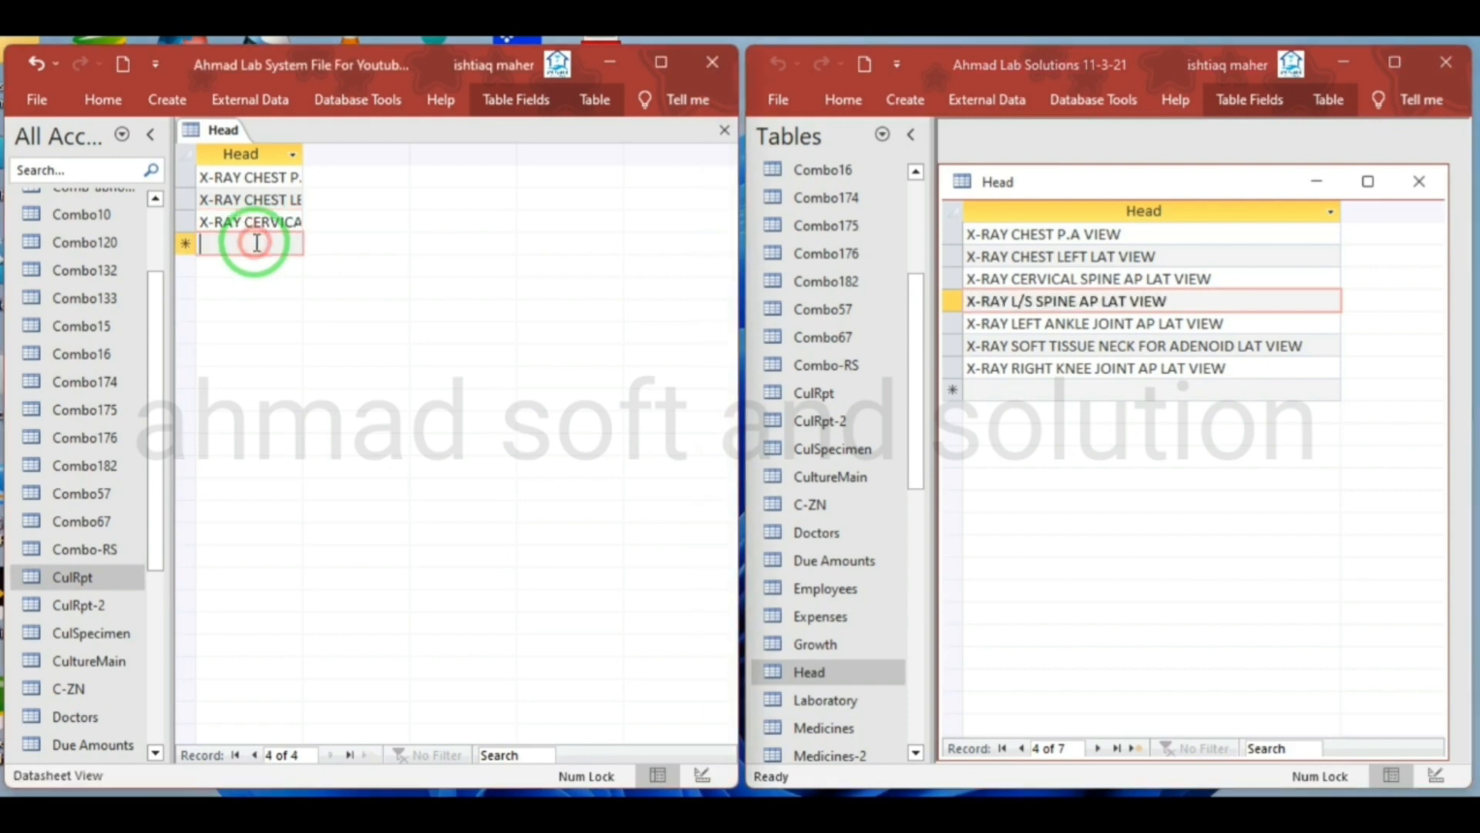
text(P LAT VIEW)
Copy X-RAY LEFT ANKLE JOINT AP LAT VIEW and X-RAY SOFT TISSUE NECK FOR ADENOID LAT VIEW into the new table's fifth and sixth rows
drag(1188, 324, 1232, 325)
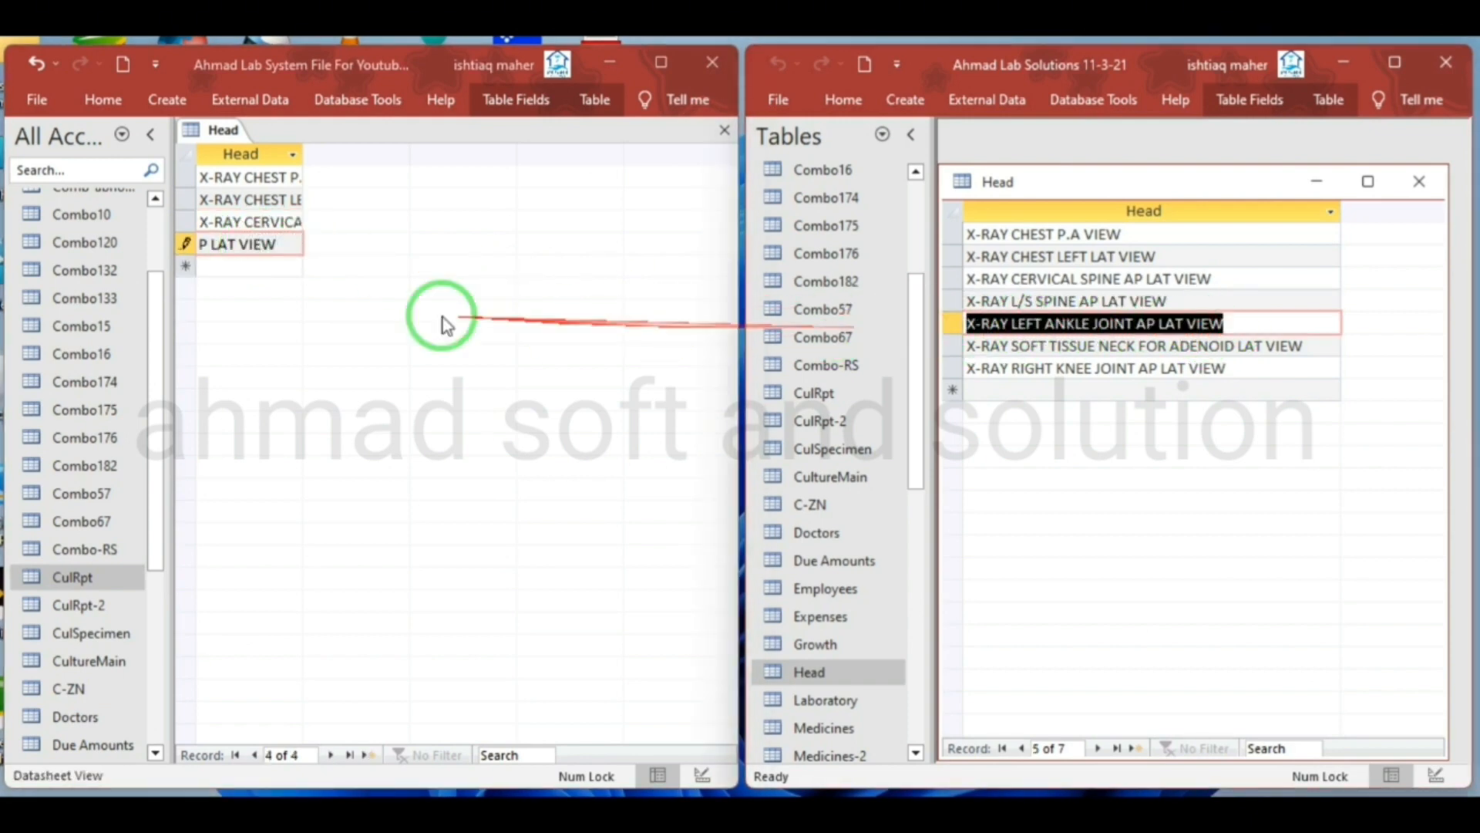
click(293, 279)
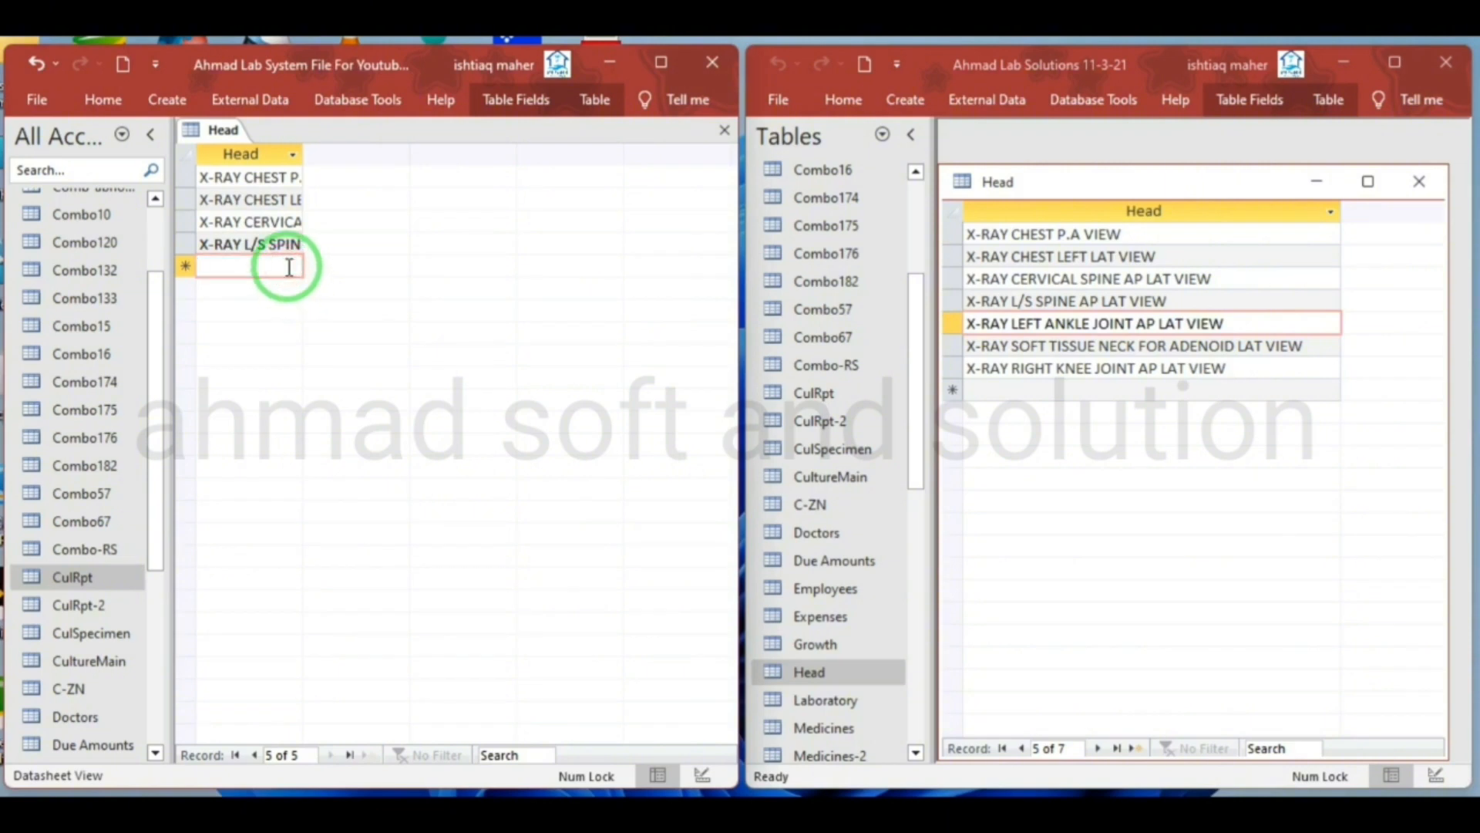
double_click(1303, 345)
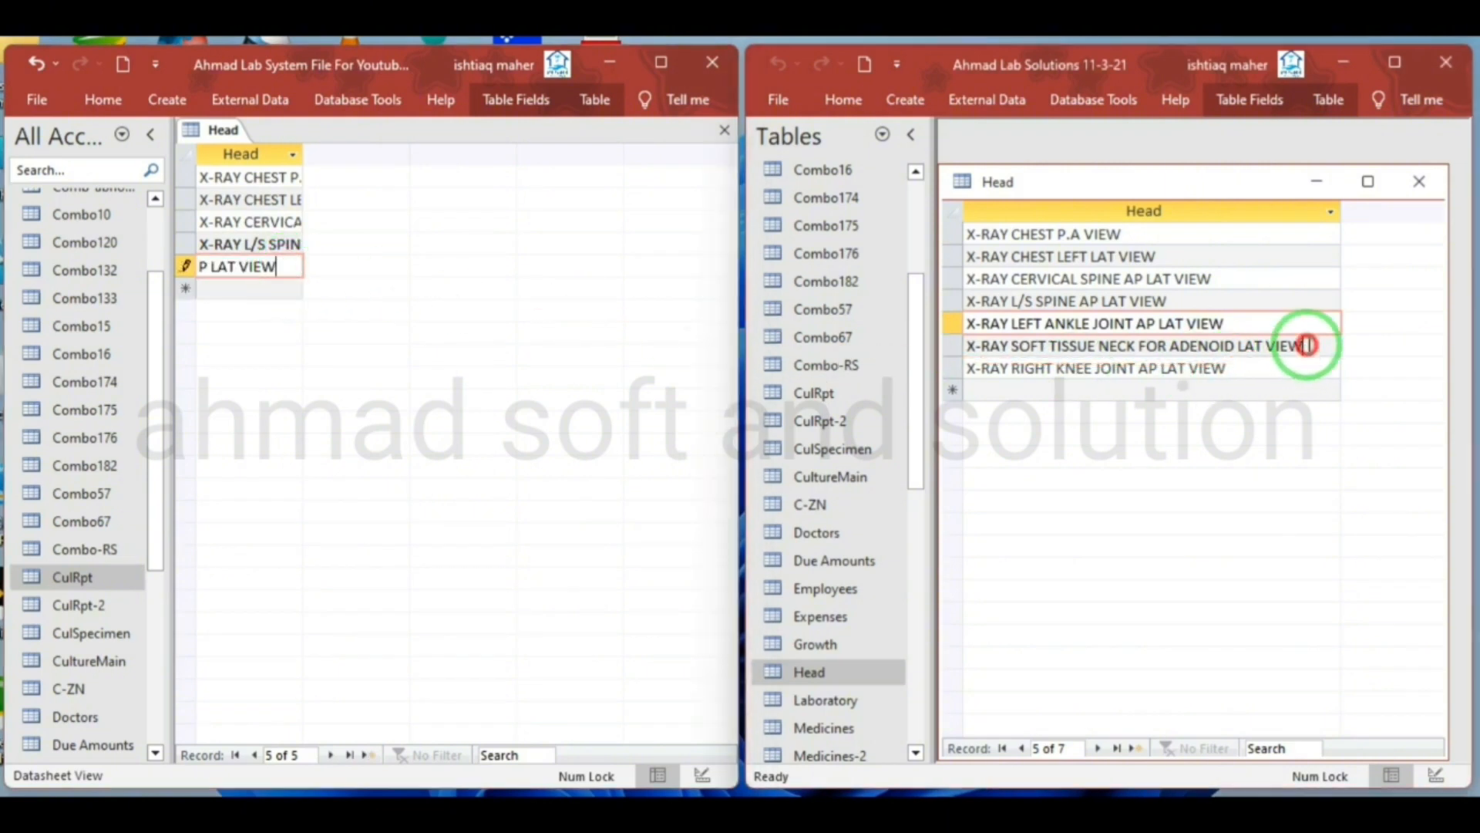
drag(1309, 345, 963, 347)
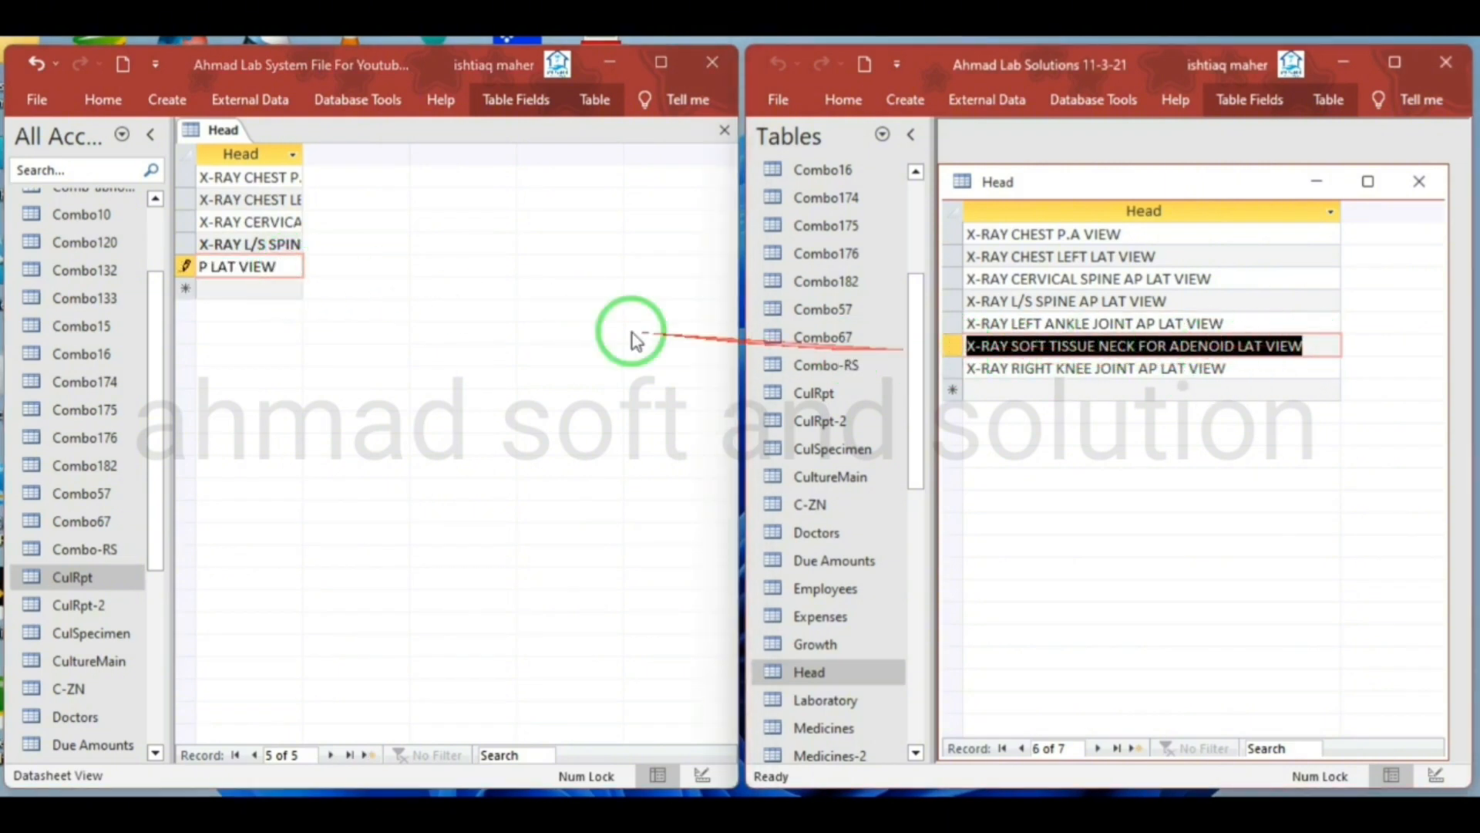
click(297, 291)
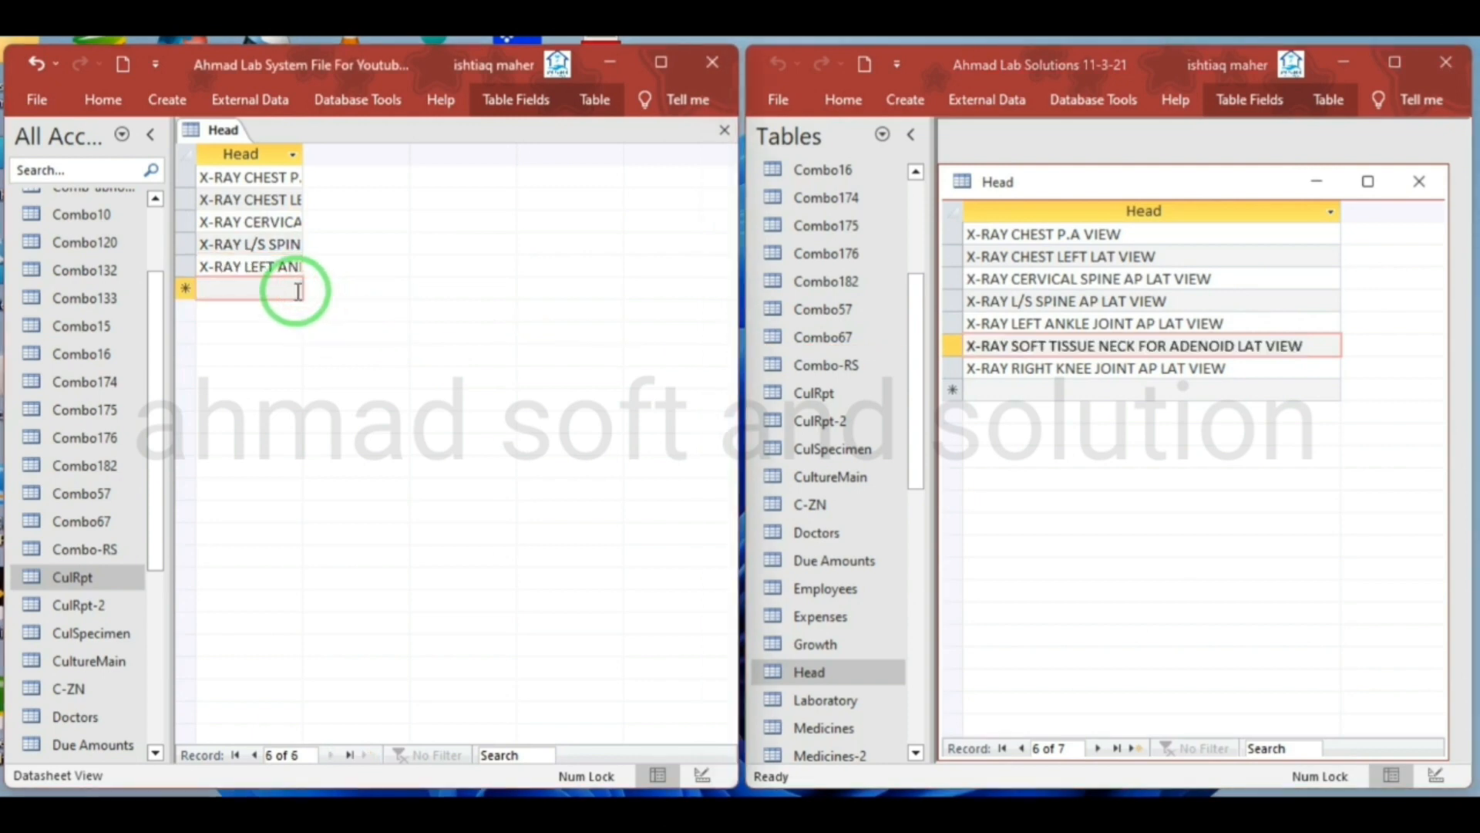
key(ctrl+v)
Copy the last source record, X-RAY RIGHT KNEE JOINT AP LAT VIEW, into the seventh row of the new Head table
click(1252, 369)
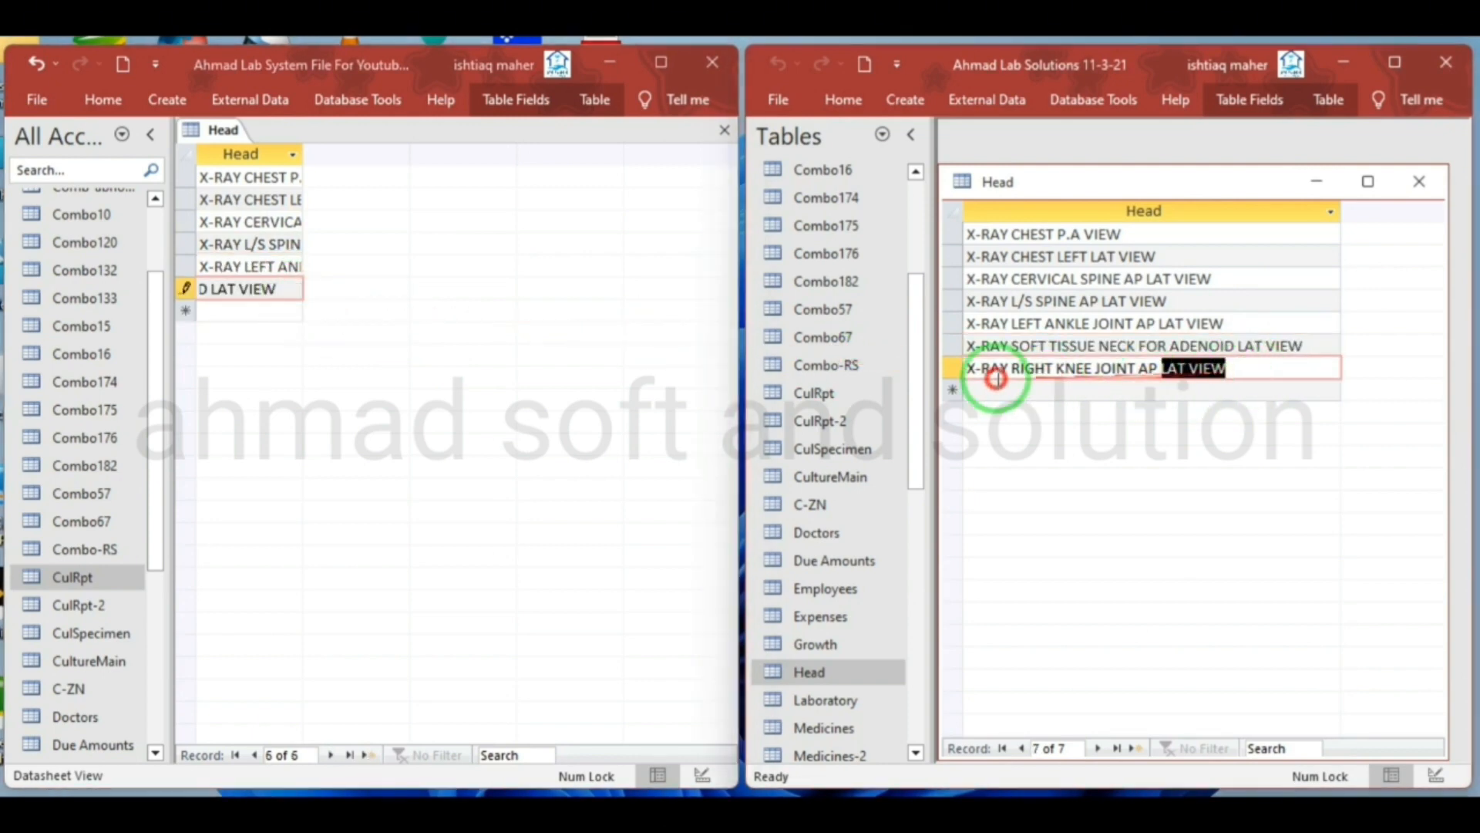
drag(997, 378, 938, 378)
click(277, 309)
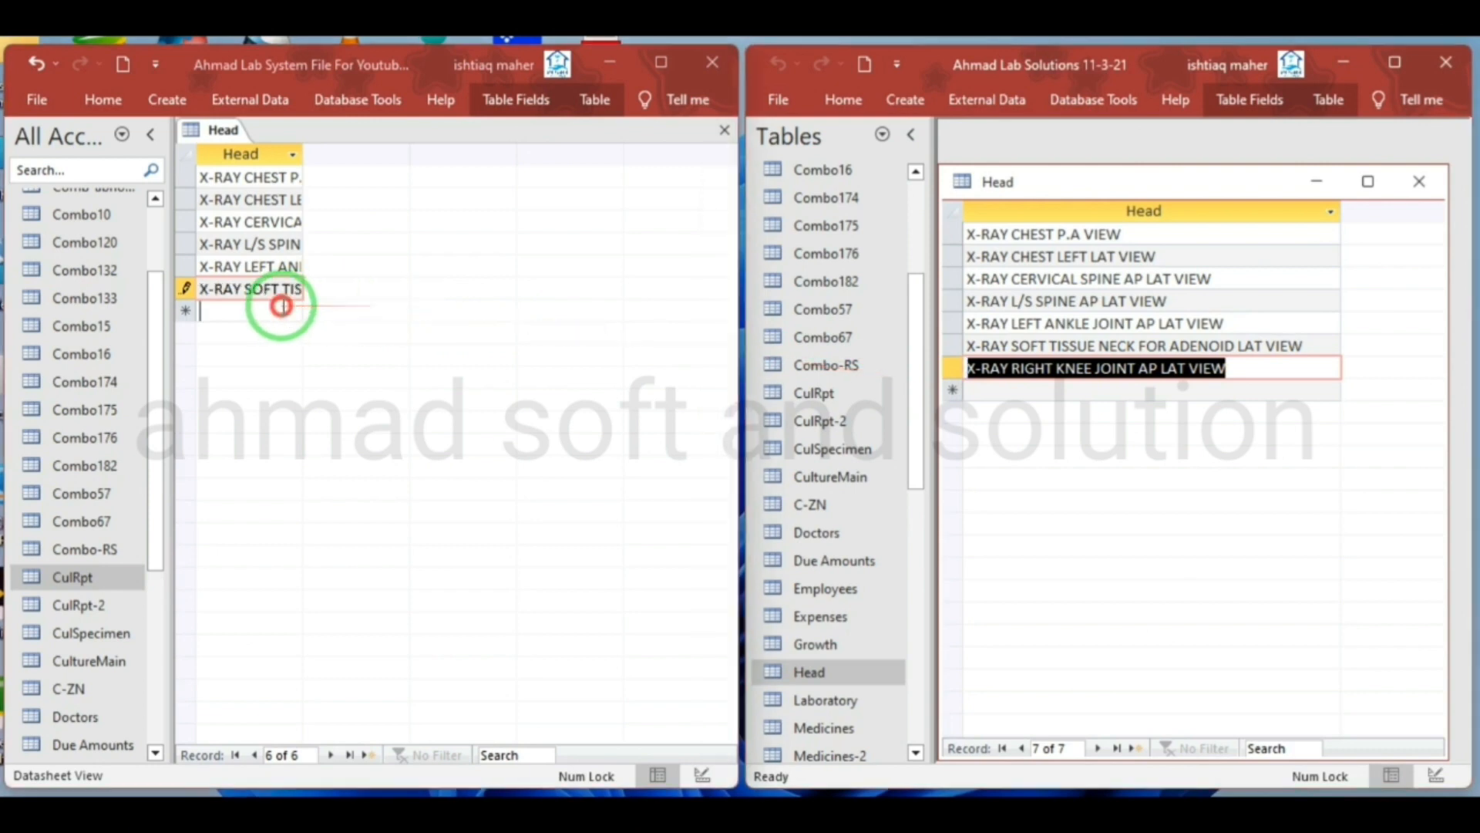
key(ctrl+v)
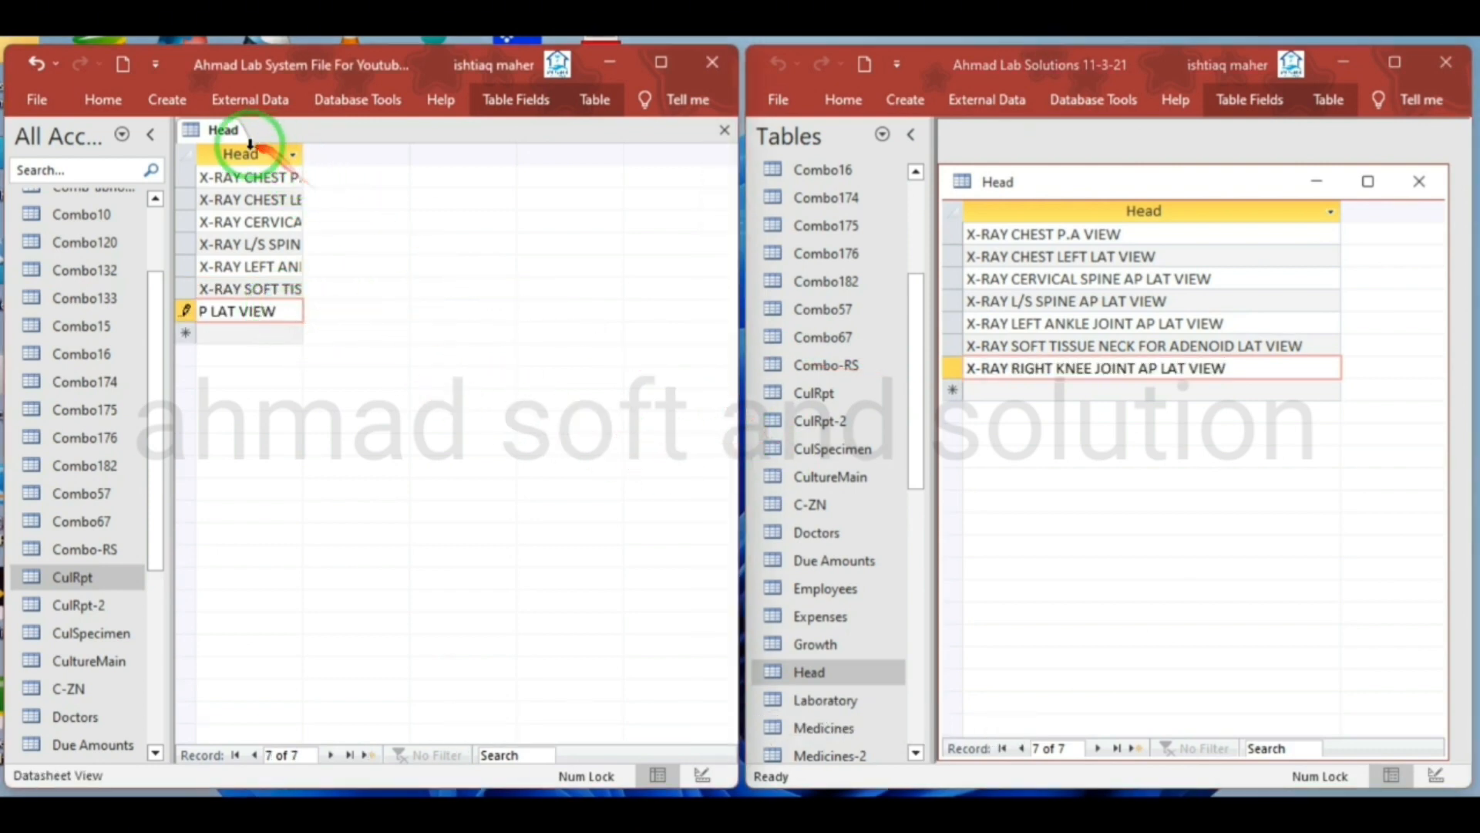
Save the new Head table, then close it and the source Head table
right_click(225, 130)
click(244, 151)
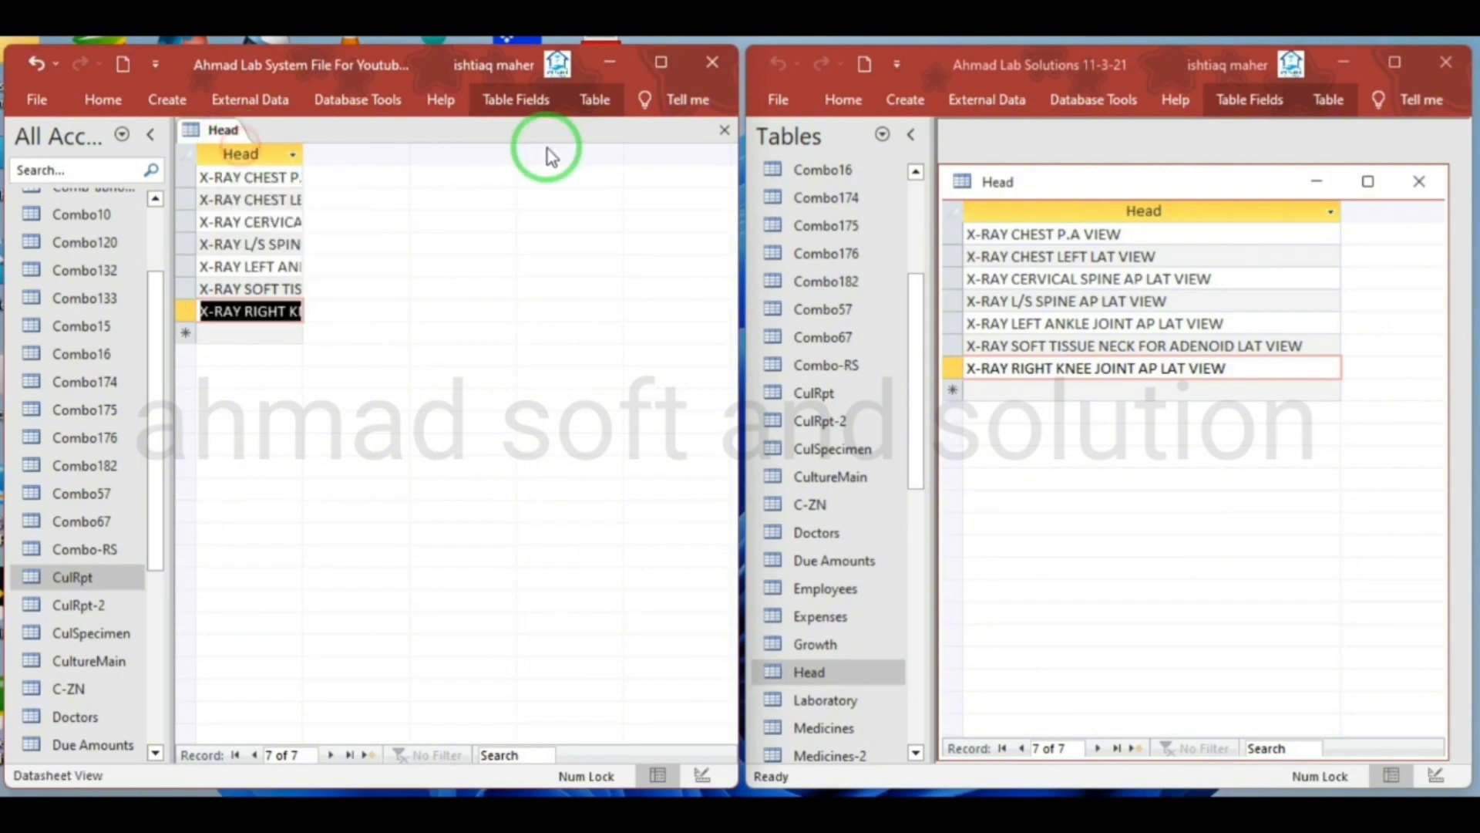
click(722, 131)
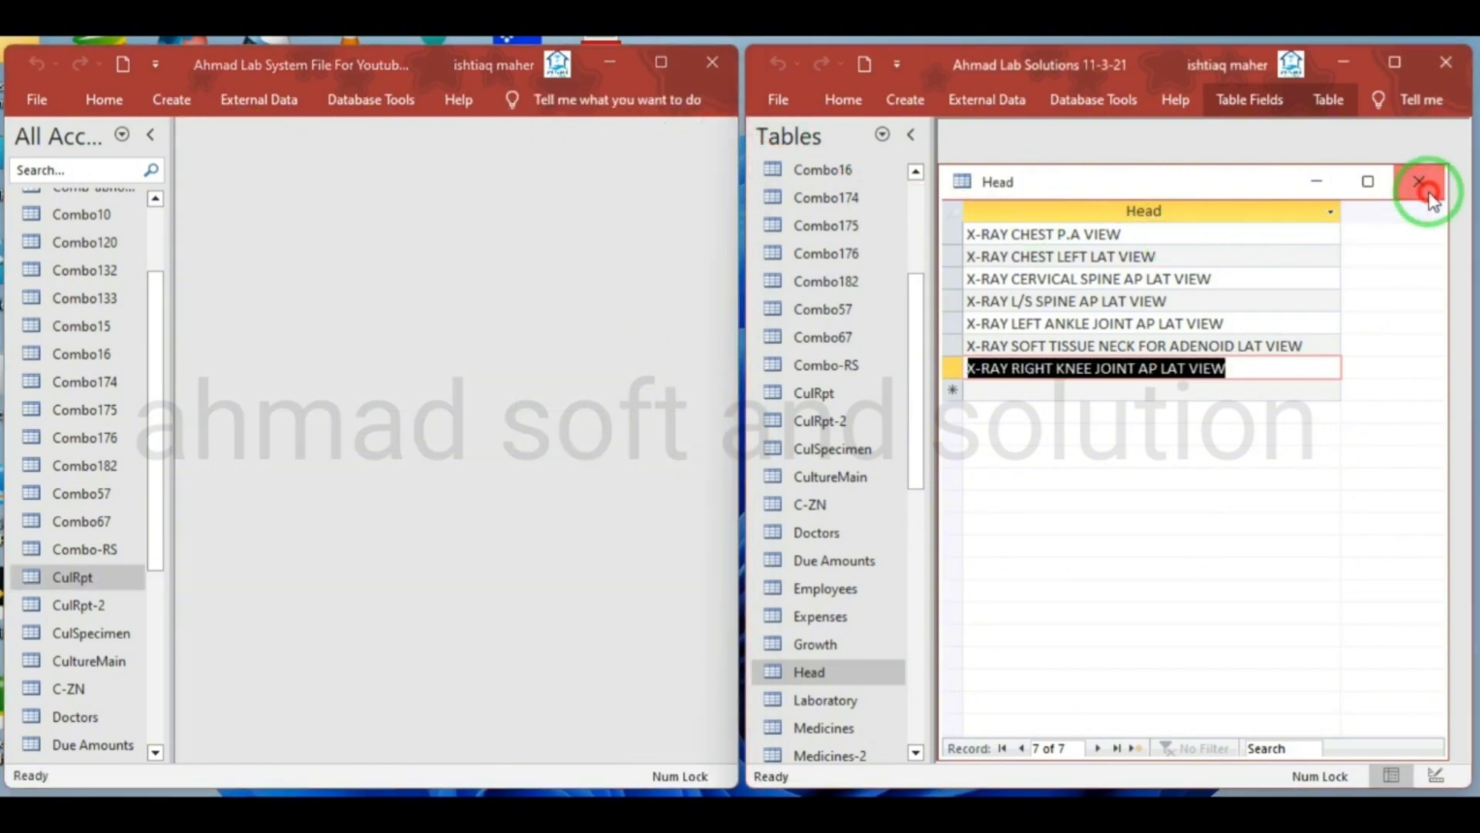
click(1428, 193)
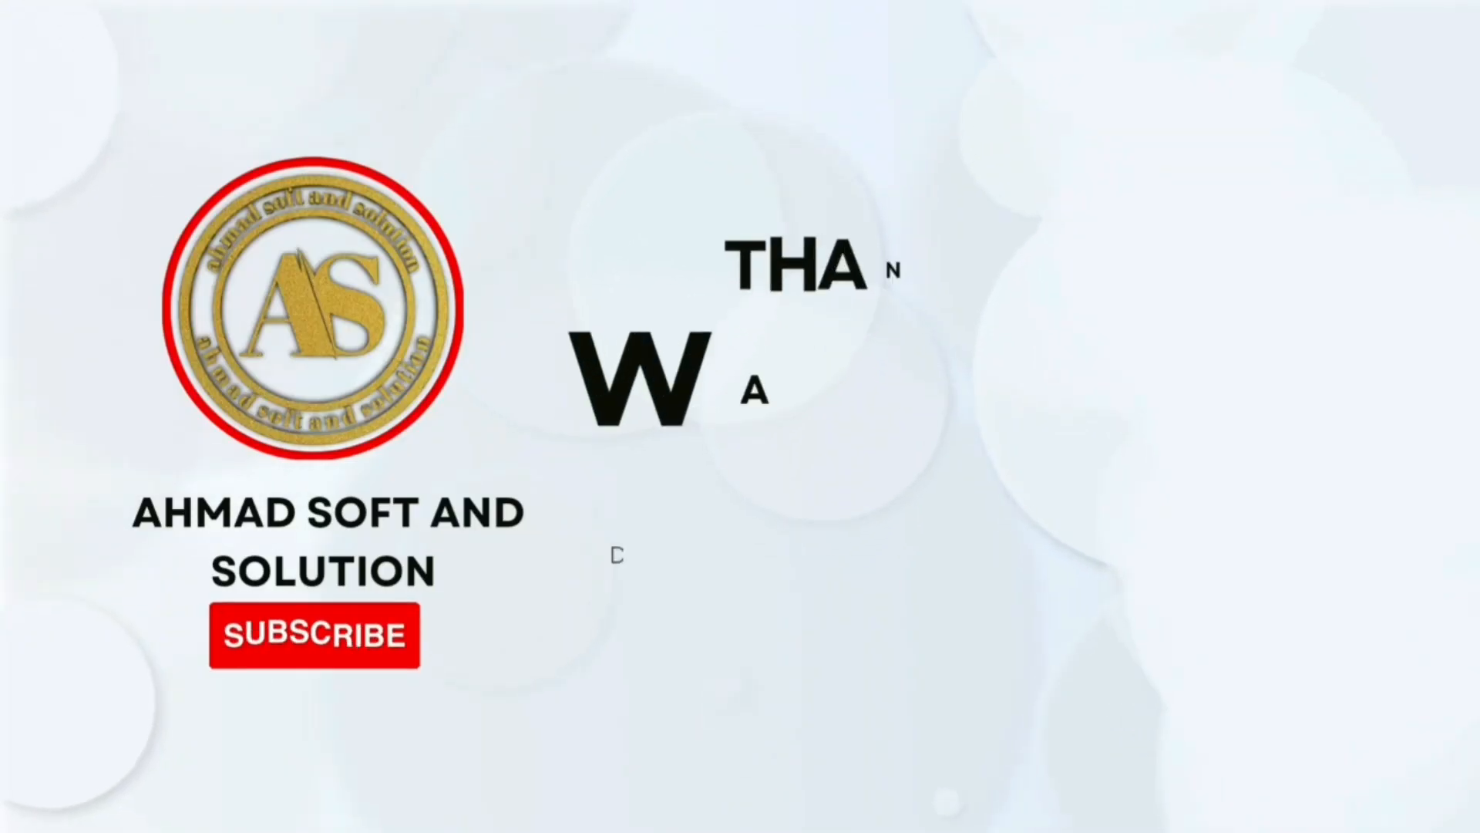